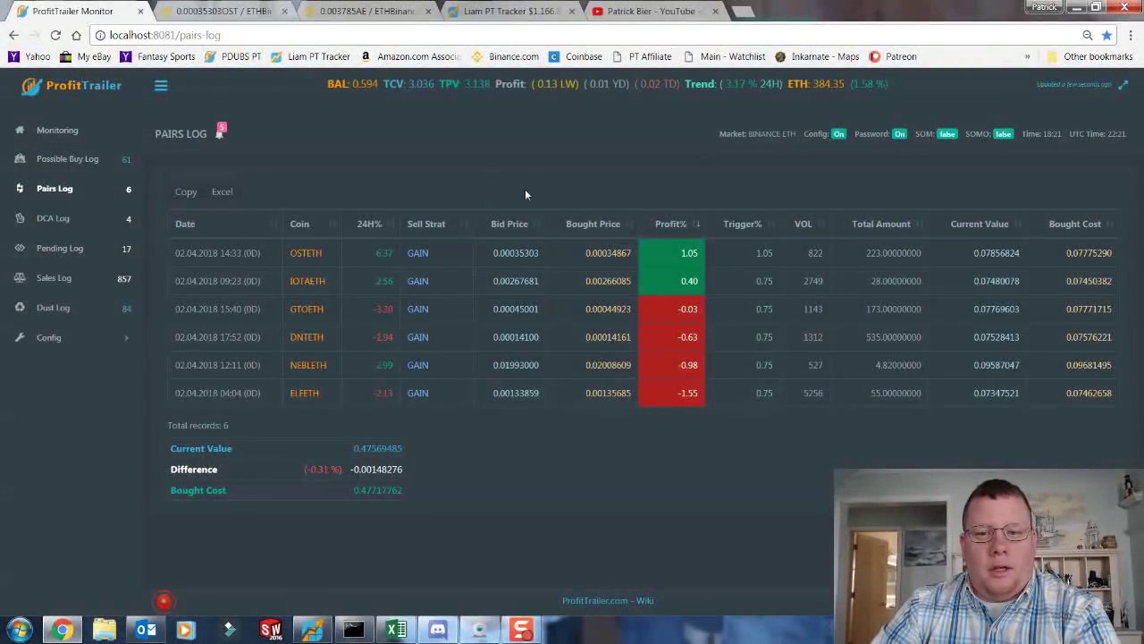
Review the account overview on the Monitoring page and the coins held in the Pairs Log and DCA Log
click(72, 136)
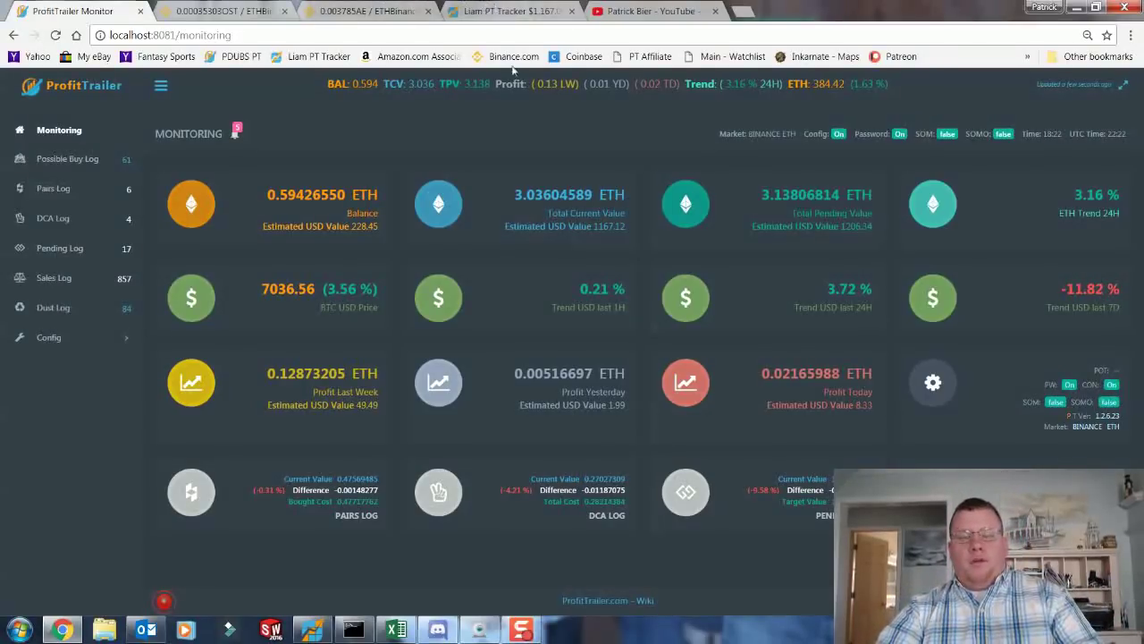
mouse_move(509, 172)
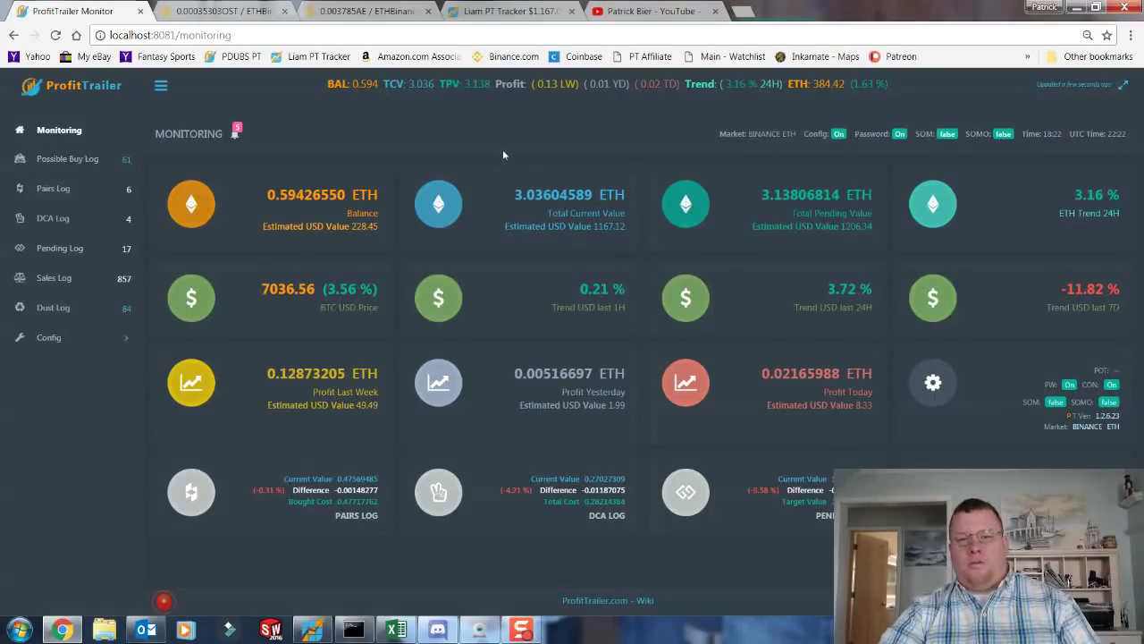
click(64, 188)
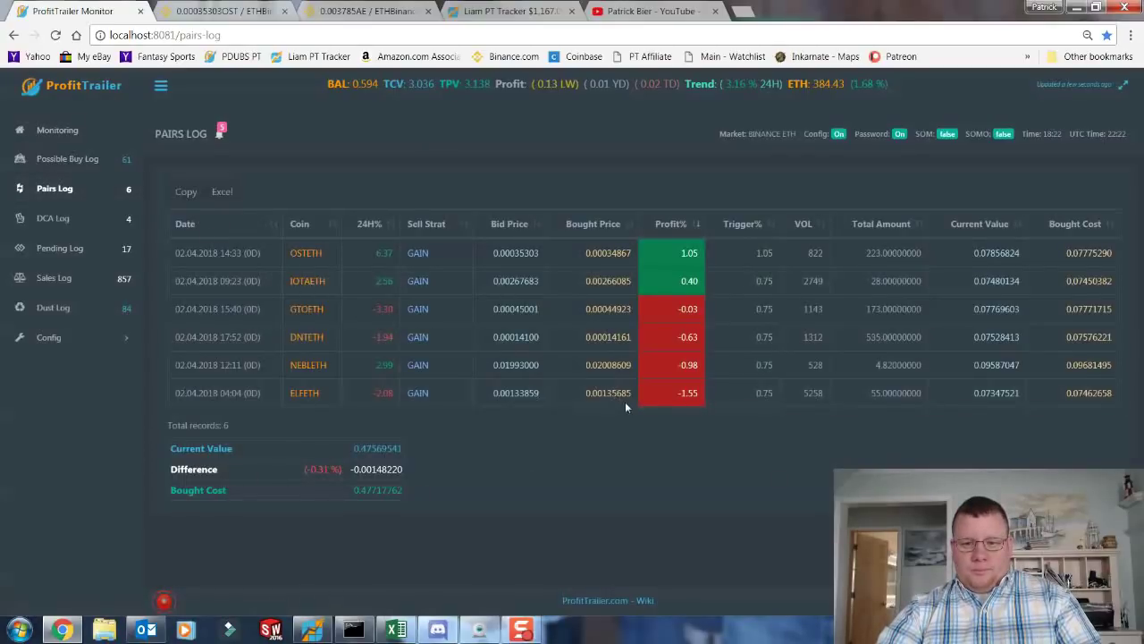
click(109, 220)
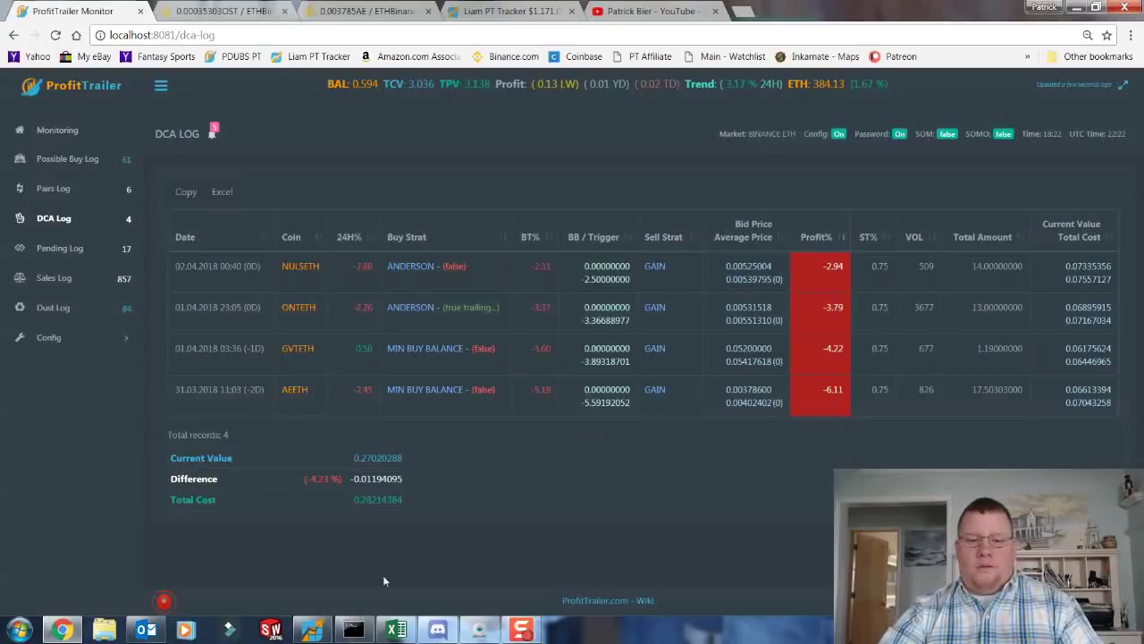
Switch to the Bag Dilution Spreadsheet in Excel and look over the Calculations Sheet from purchase information to new bag cost
click(396, 629)
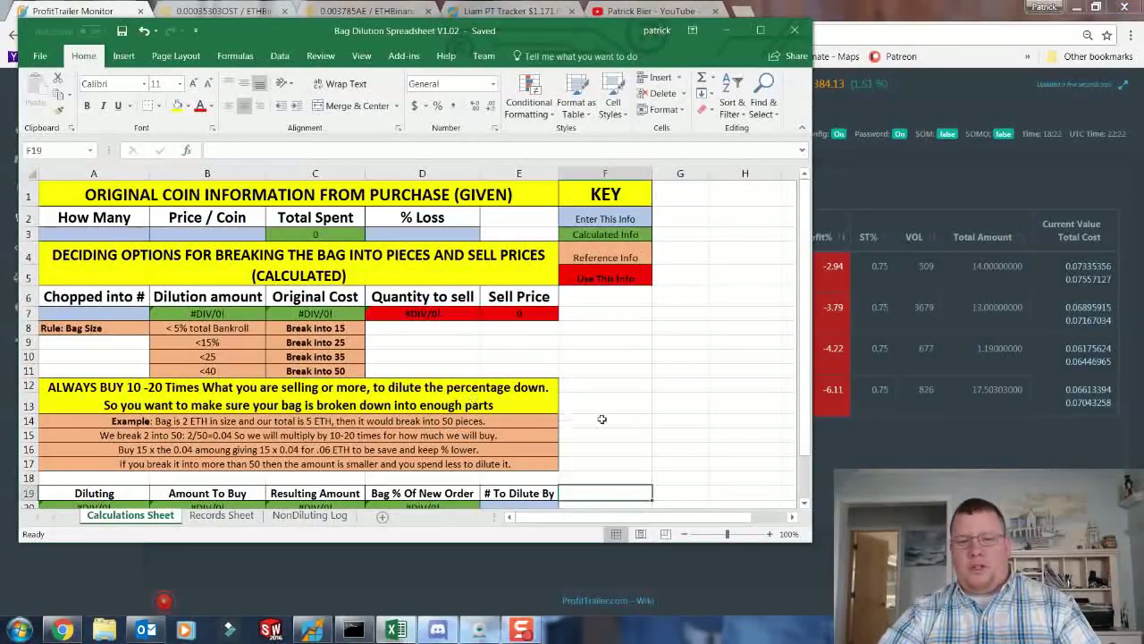
scroll(592, 405, down, 3)
scroll(587, 408, up, 3)
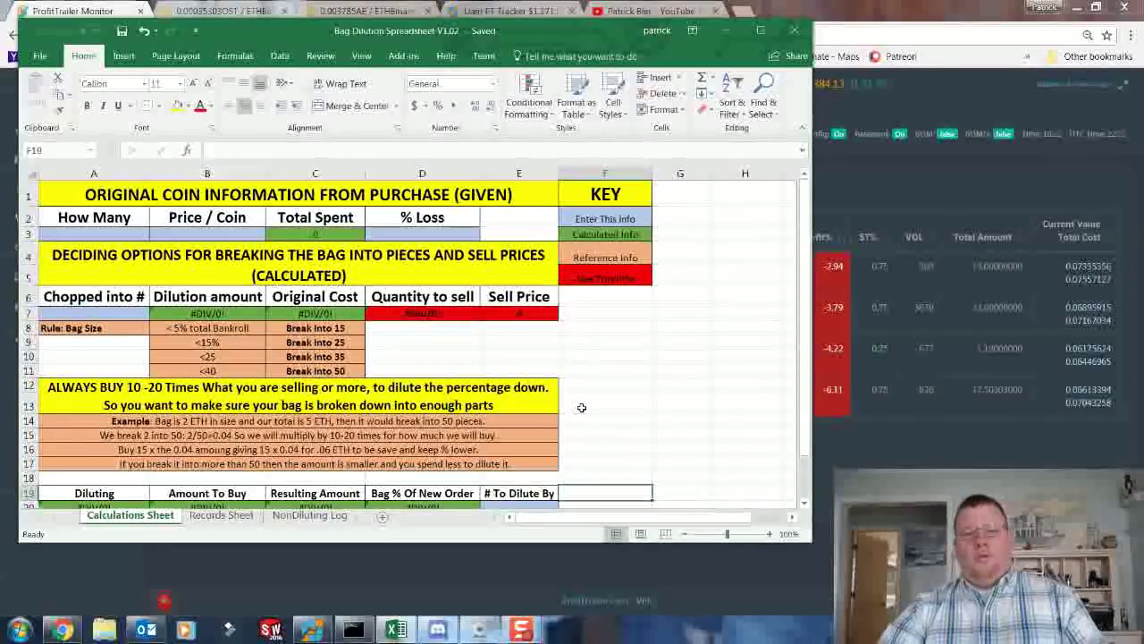
scroll(581, 408, down, 3)
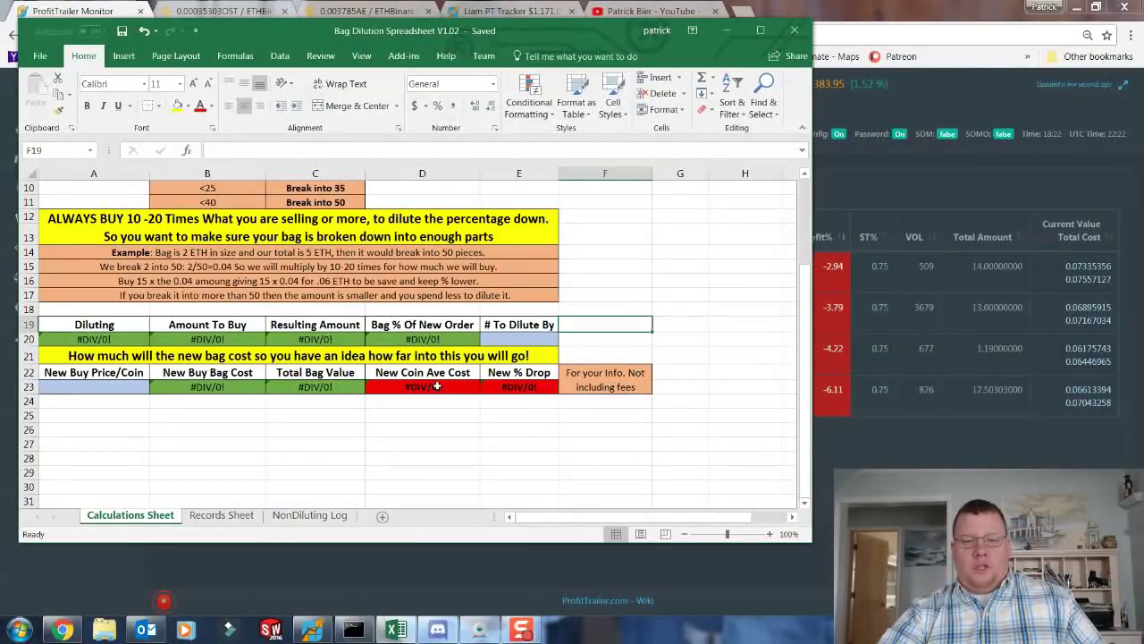
scroll(436, 386, up, 3)
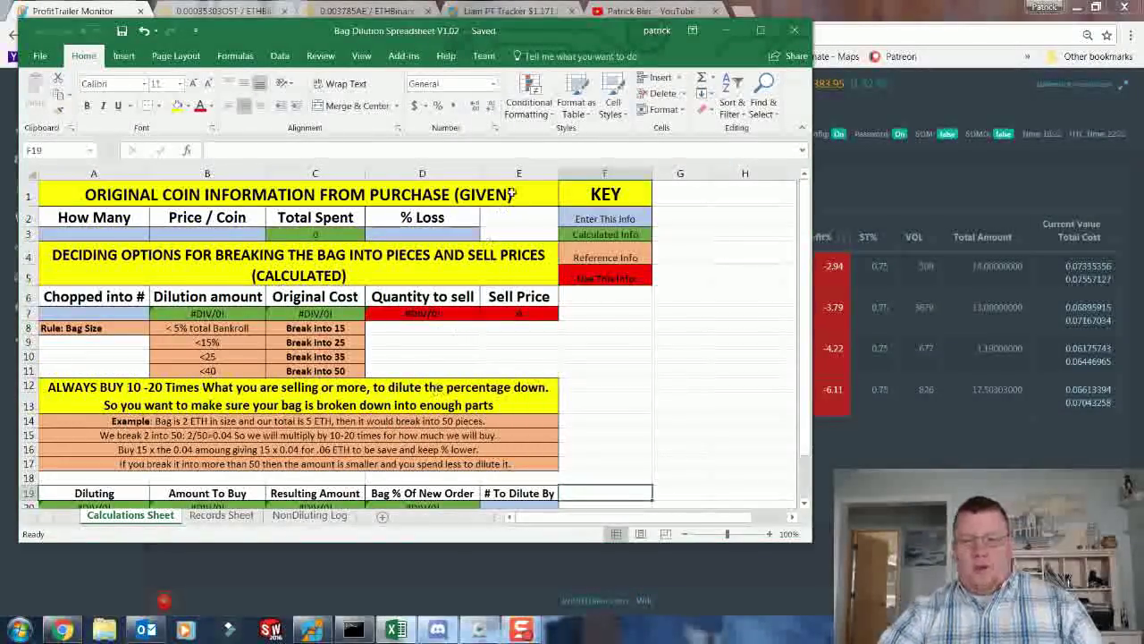
drag(543, 33, 588, 86)
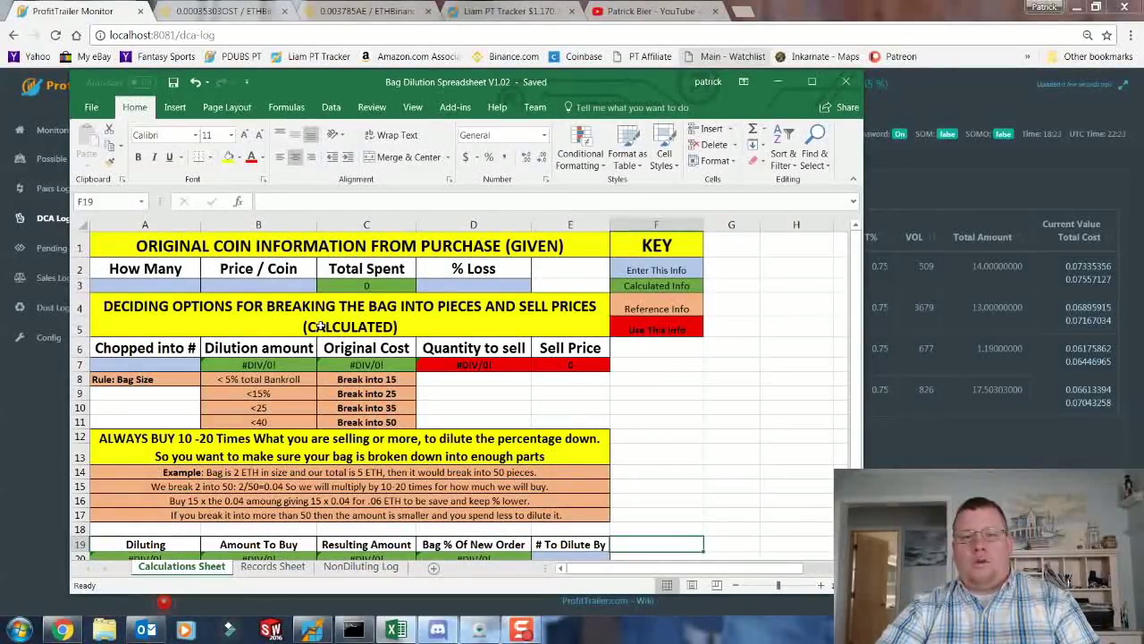
Return to the browser, close the OST/ETH Binance page, and review the Pairs Log and DCA Log
click(242, 18)
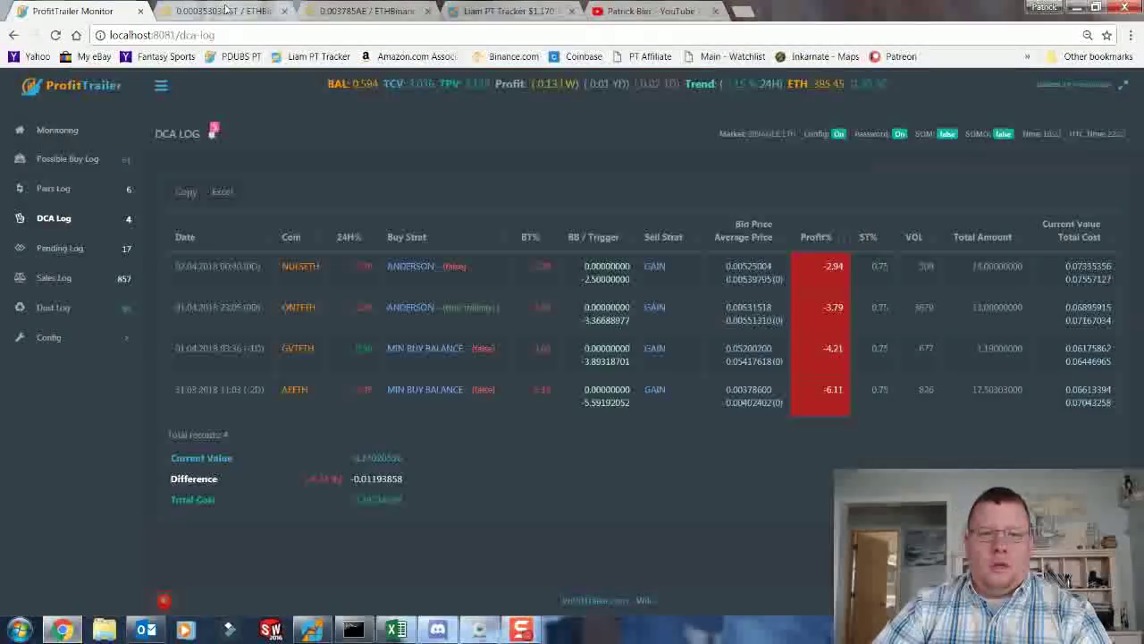
click(284, 11)
click(100, 16)
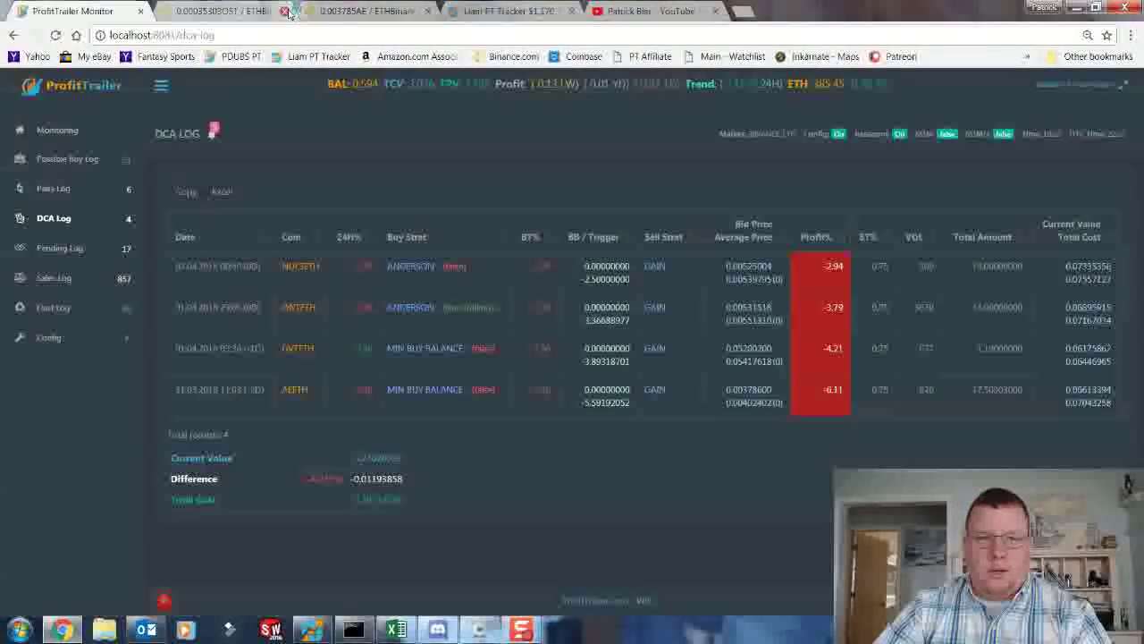
click(58, 188)
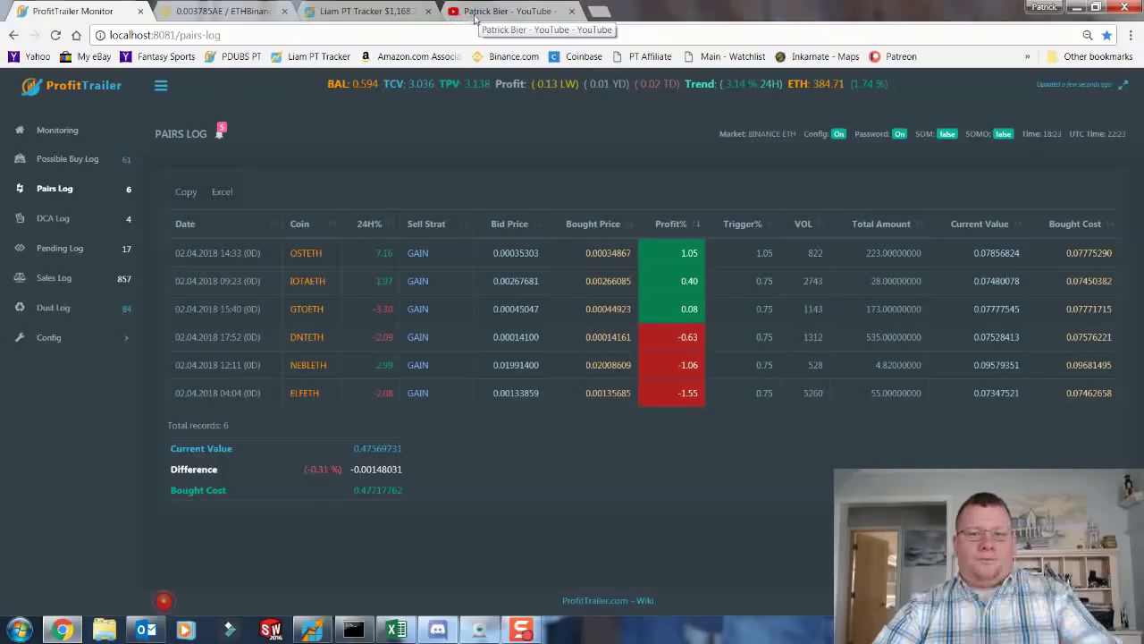
click(59, 220)
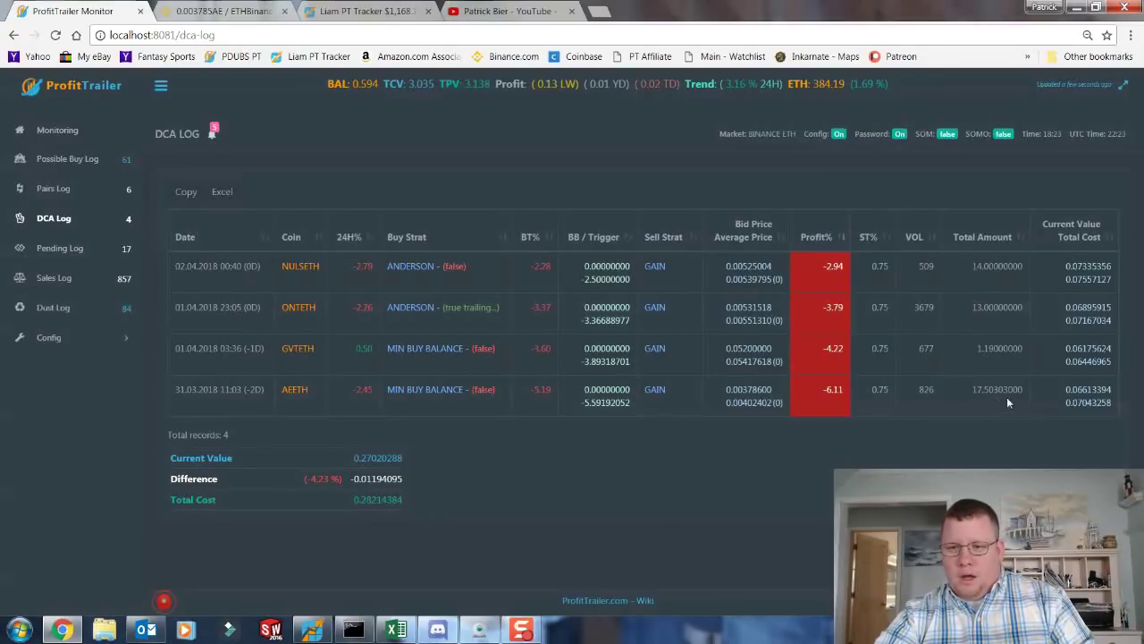
Switch to the Excel Calculations Sheet and enter AEETH's coin quantity of 17.50303000 under How Many
click(396, 630)
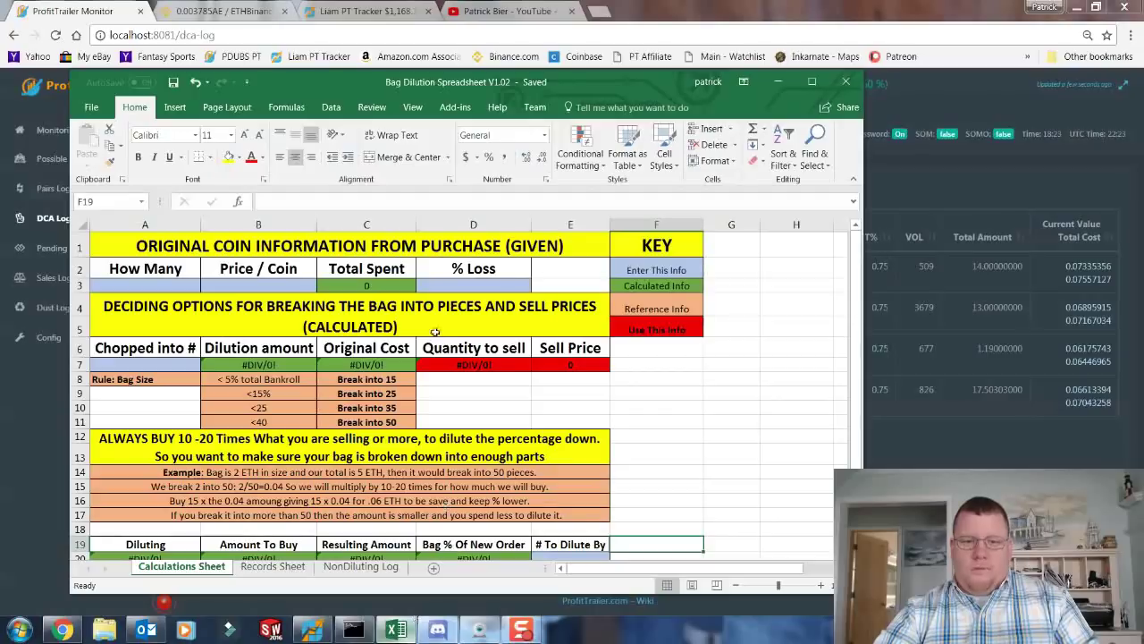
click(167, 286)
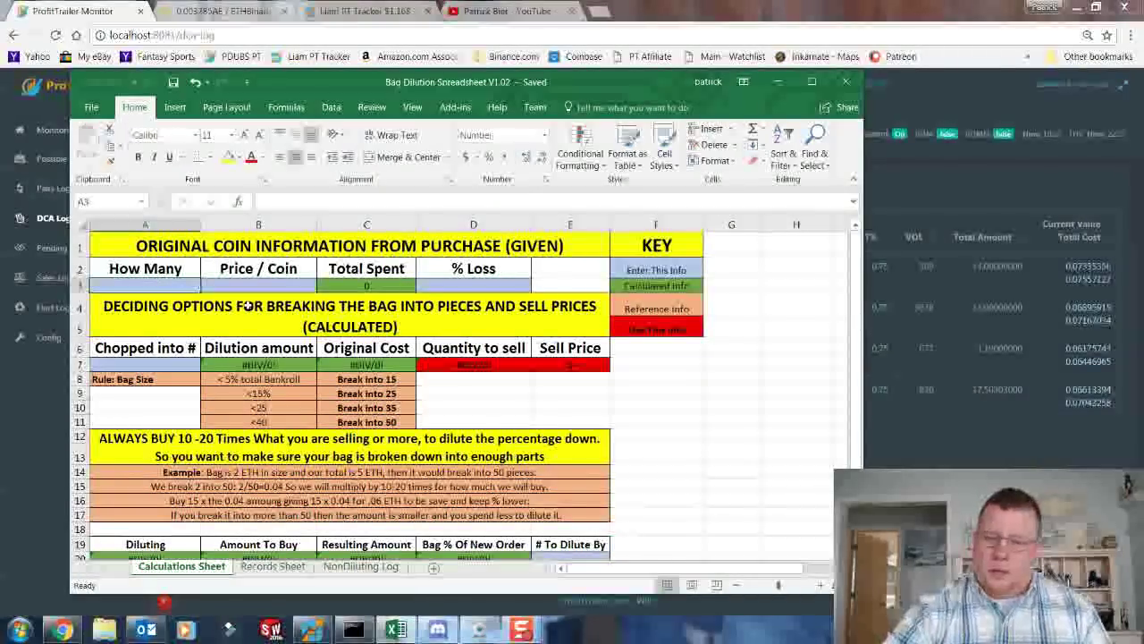
text(17.503)
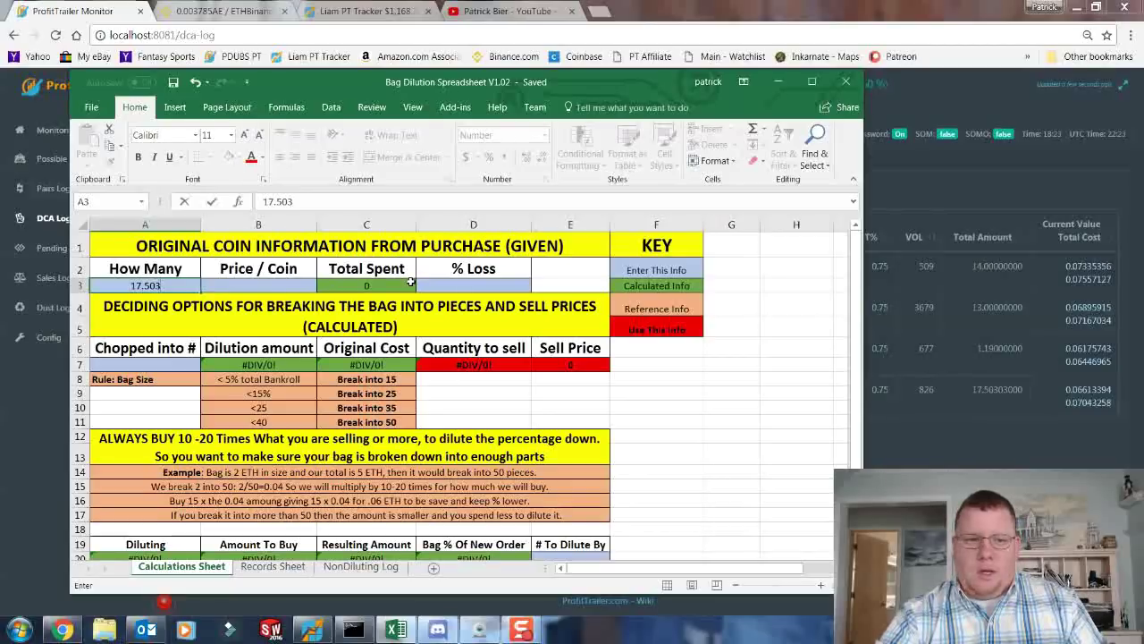
text(03000)
key(Tab)
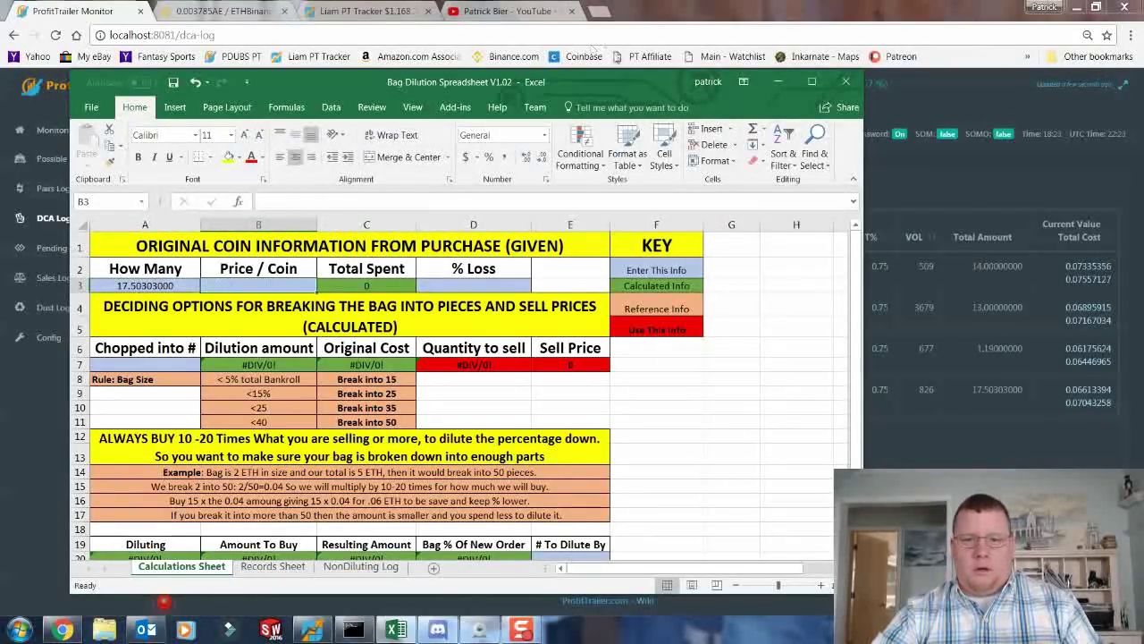
Move the workbook window aside to reveal the DCA Log prices and enter AEETH's average price of 0.00402402 under Price / Coin
drag(622, 89, 164, 86)
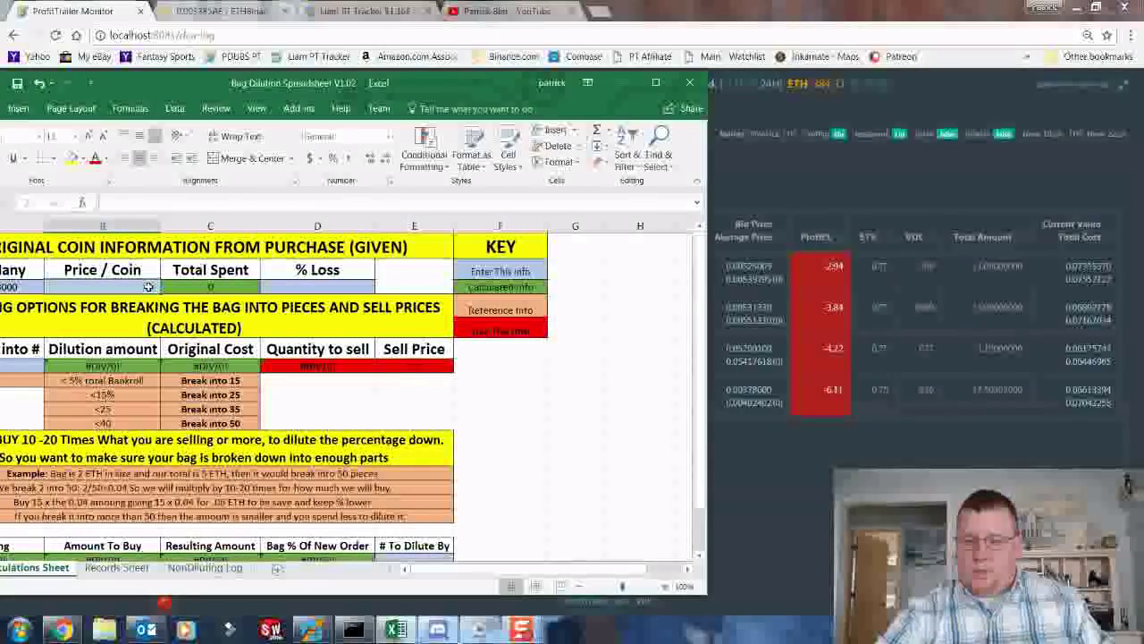
text(0.001)
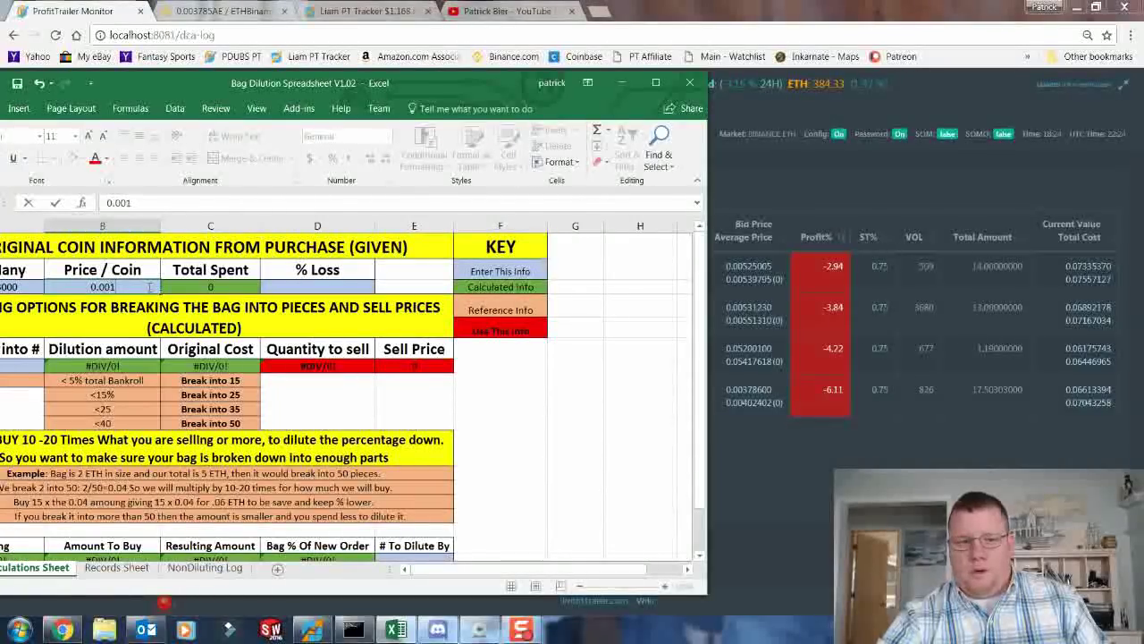
key(BackSpace)
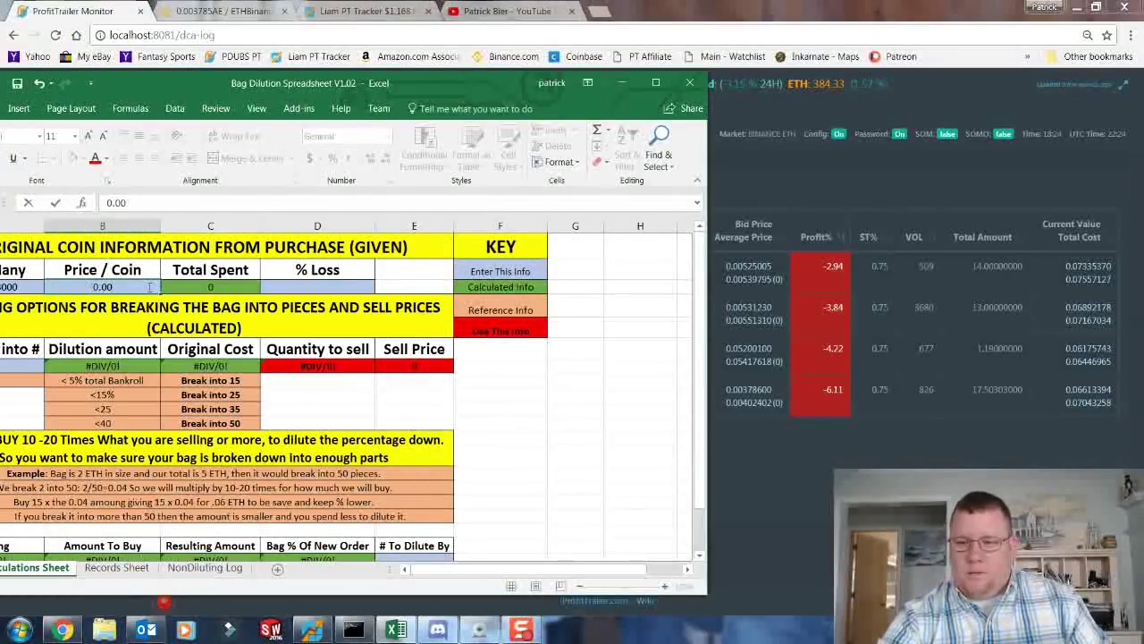
text(402402)
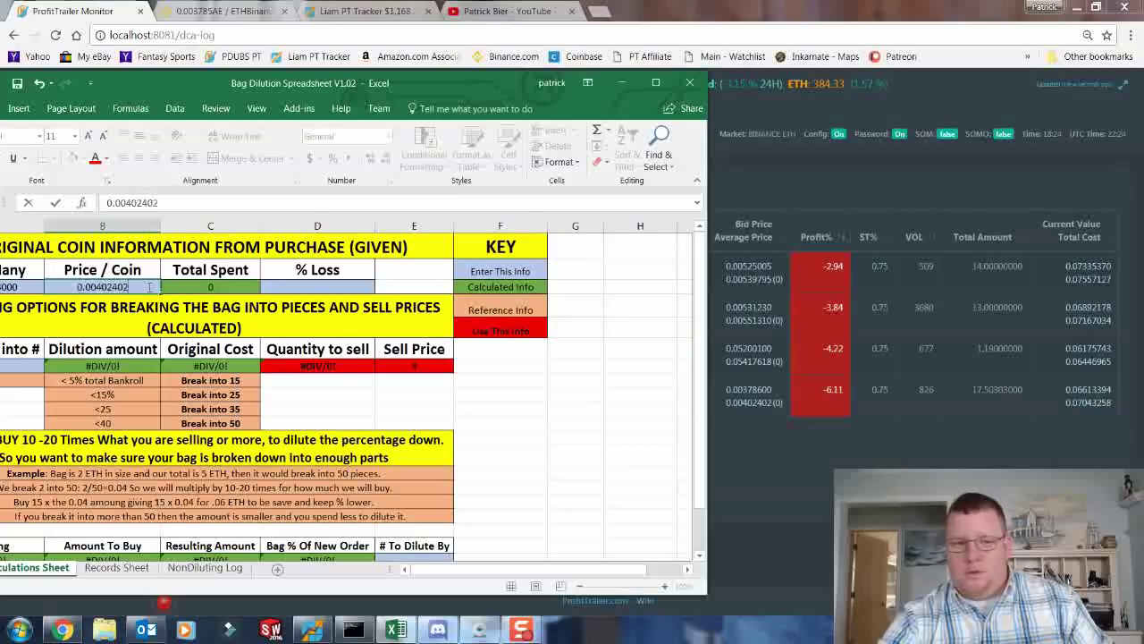
key(Tab)
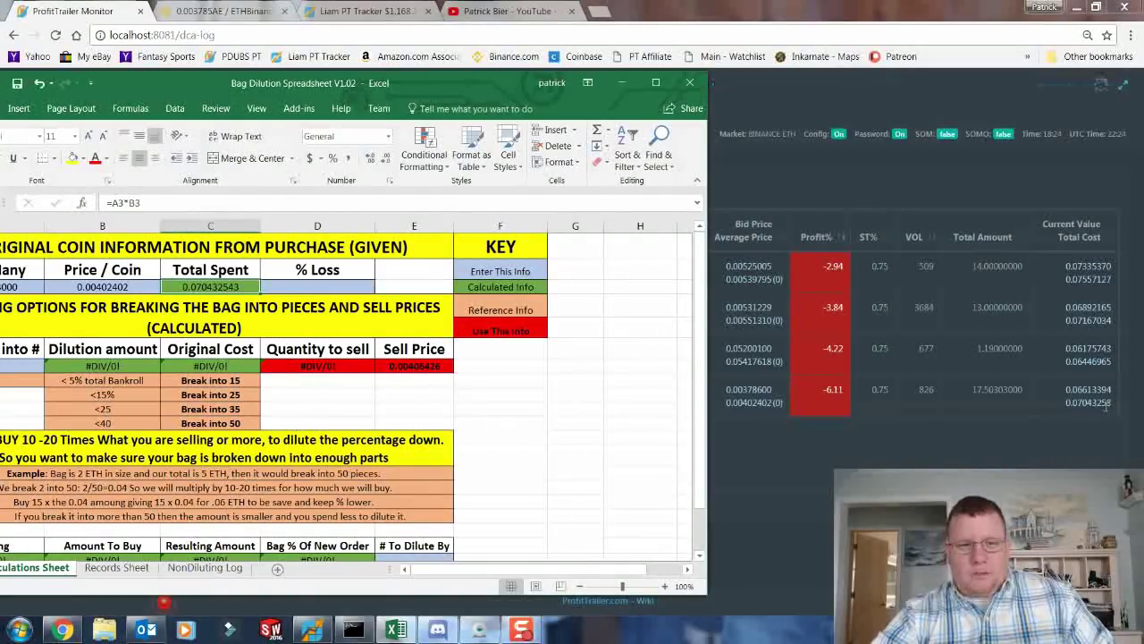
Format the Total Spent cell in the purchase information as a Number with 8 decimal places
right_click(251, 280)
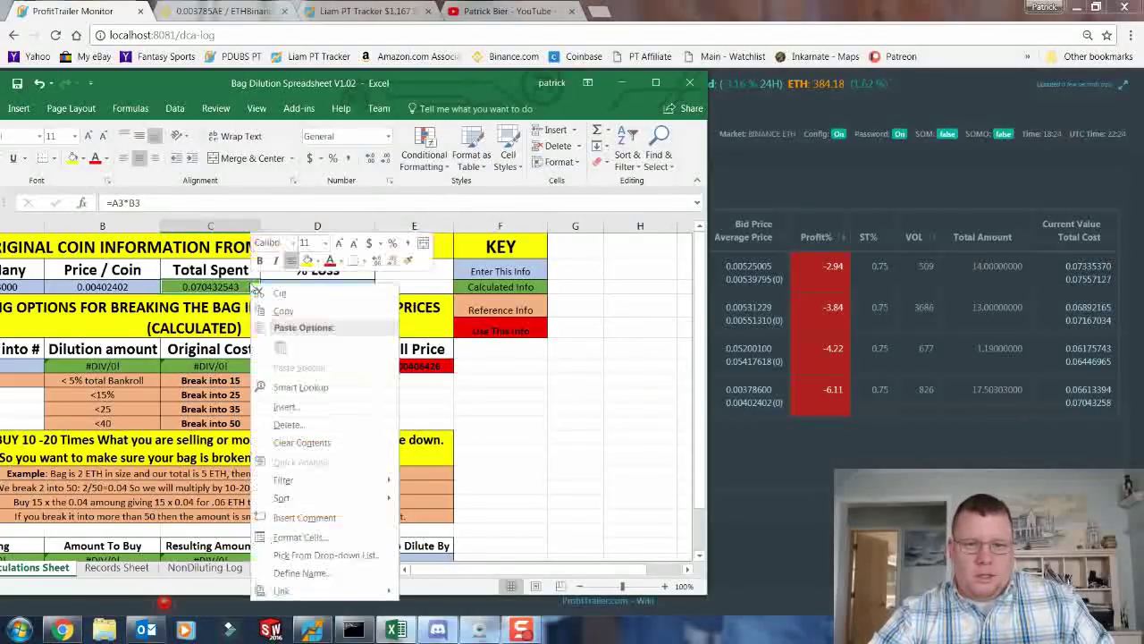
click(304, 537)
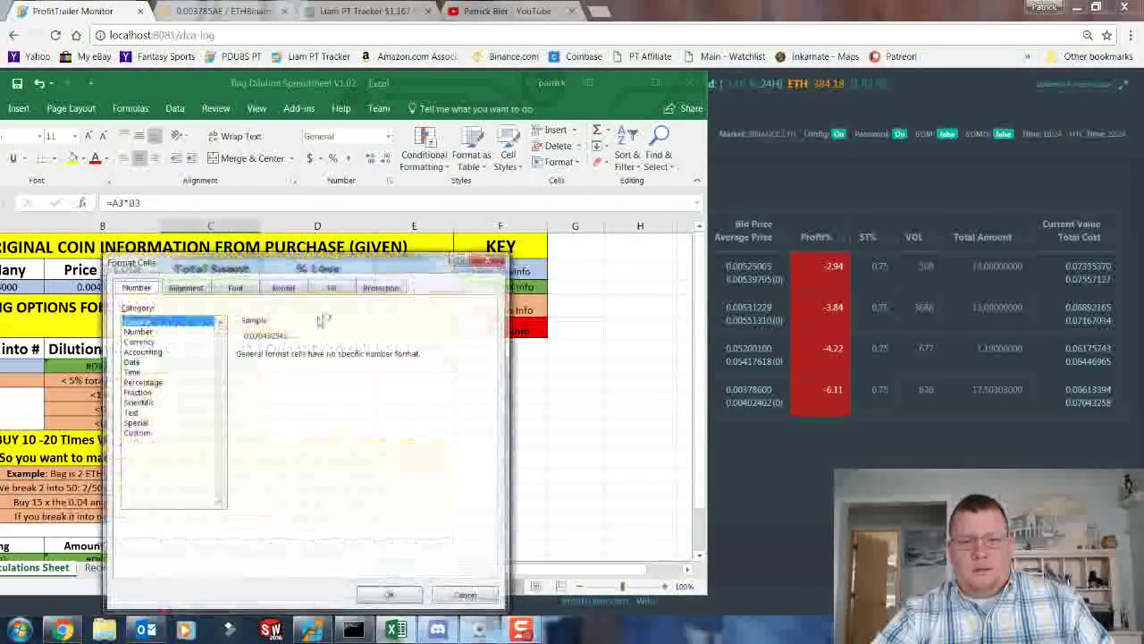
click(143, 332)
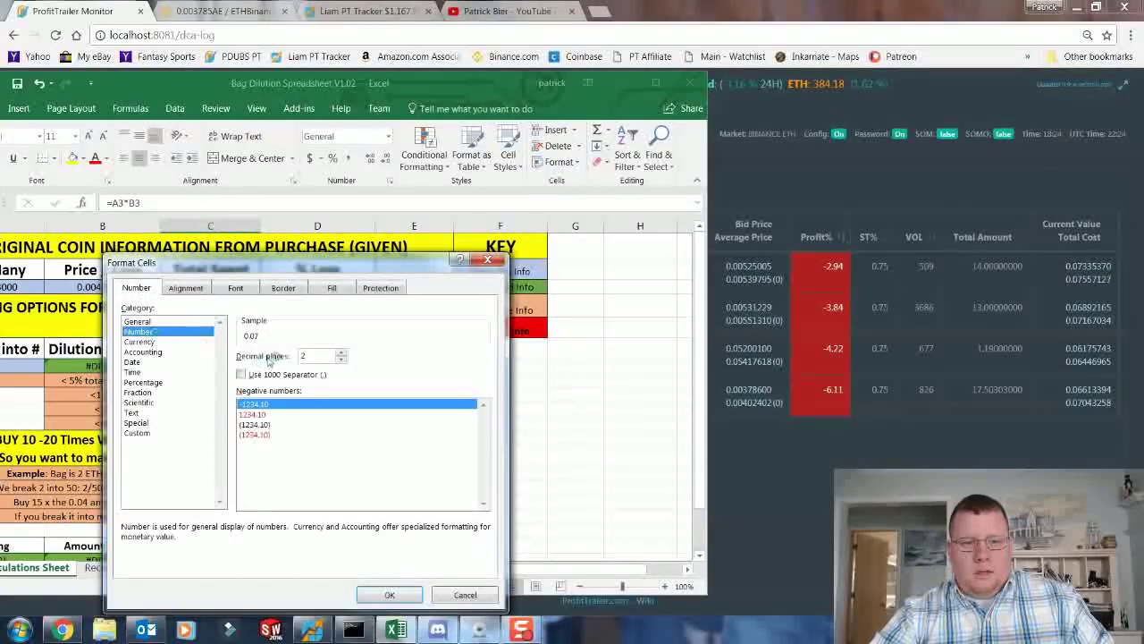
click(340, 352)
click(340, 352)
click(341, 352)
click(341, 353)
click(341, 352)
click(341, 352)
click(390, 594)
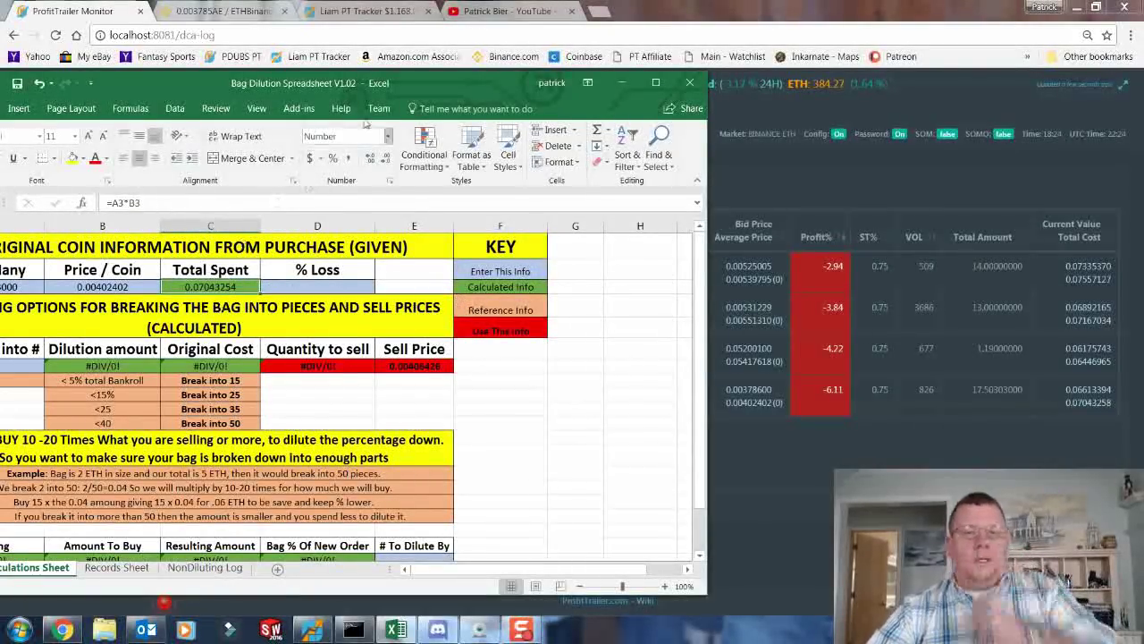
Enter AEETH's loss of 6.11 in the % Loss cell of the purchase information, correcting the mistyped leading character
drag(234, 88, 414, 82)
click(488, 282)
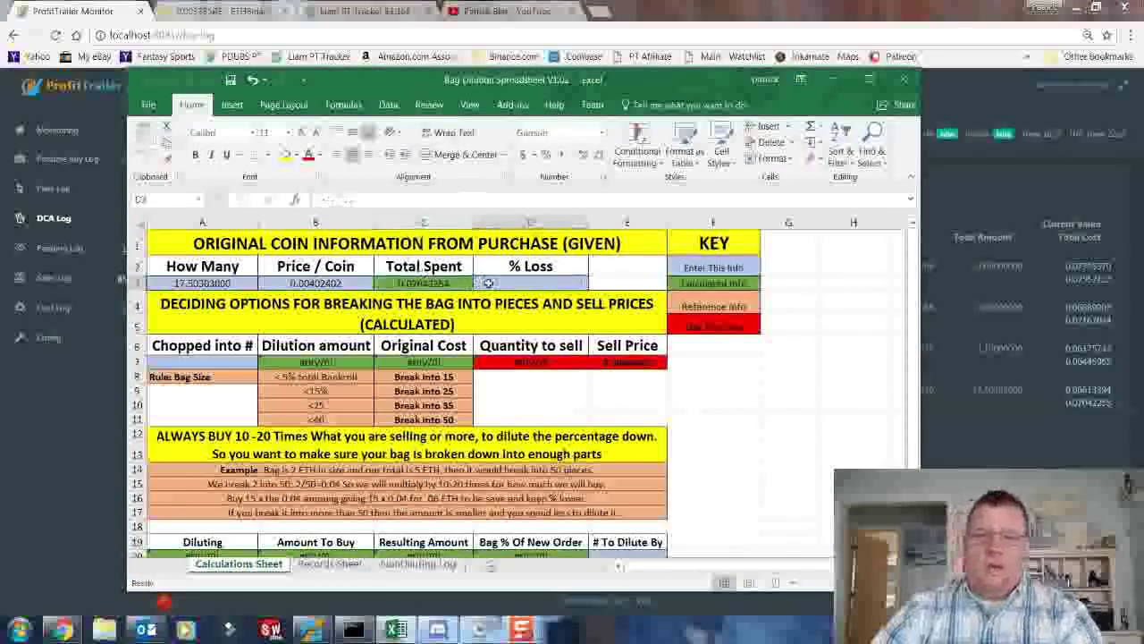
text(=)
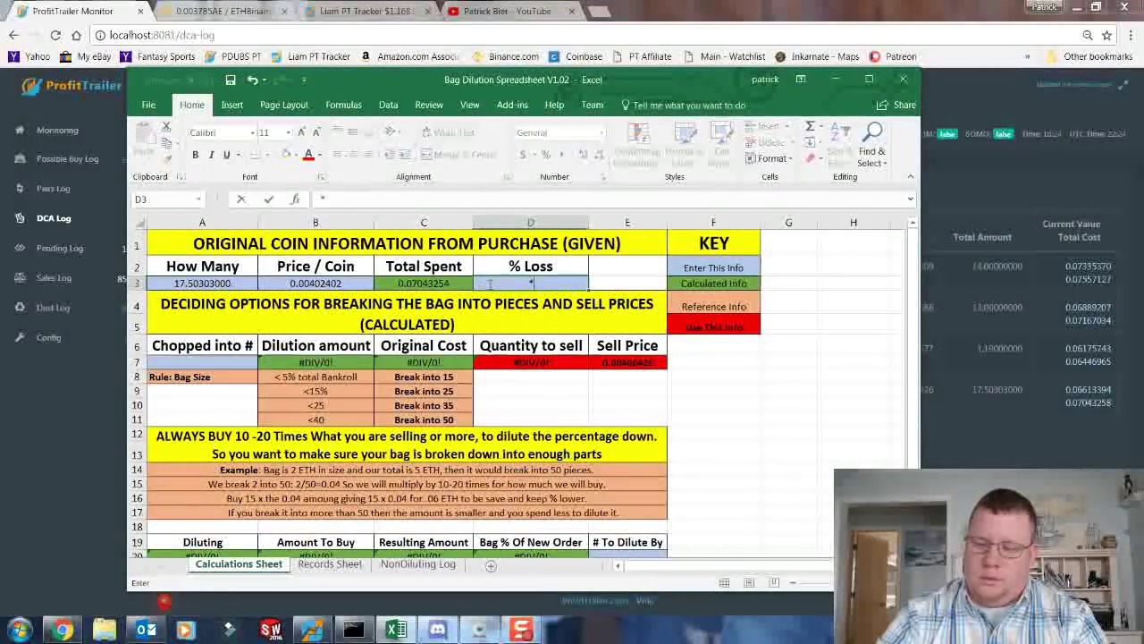
text(6.11)
key(Return)
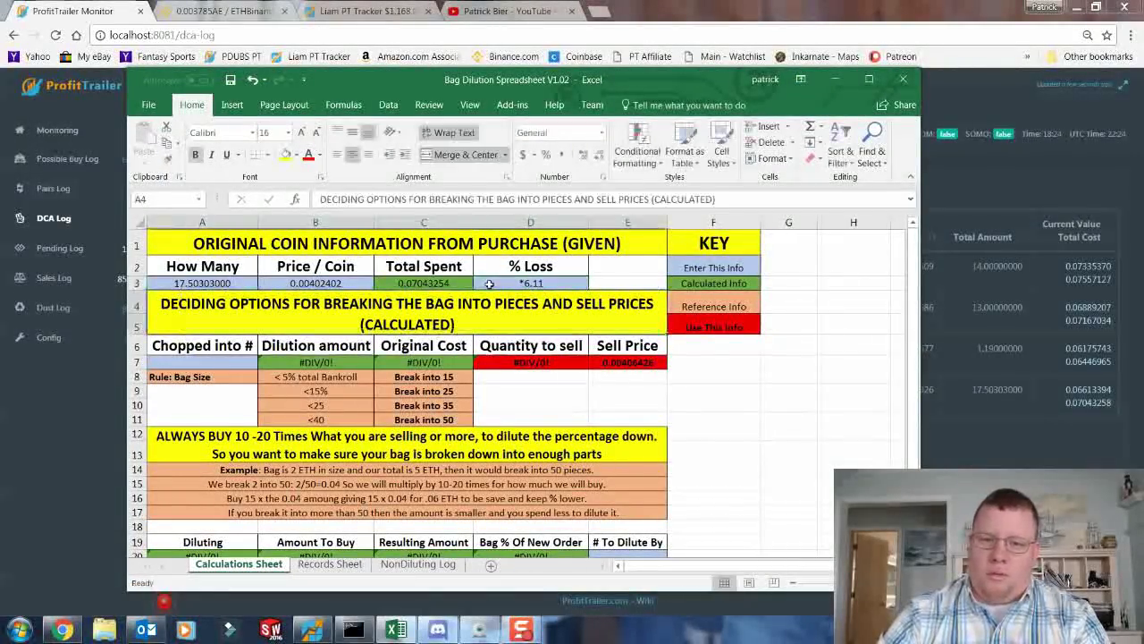
click(516, 282)
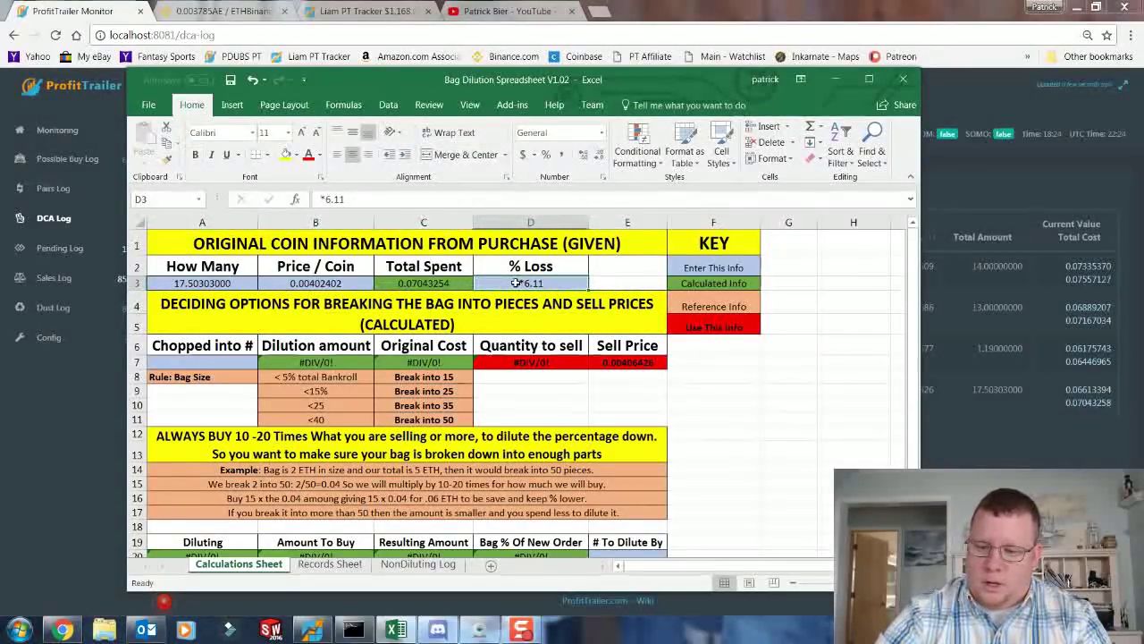
text(=)
text(6.11)
key(Return)
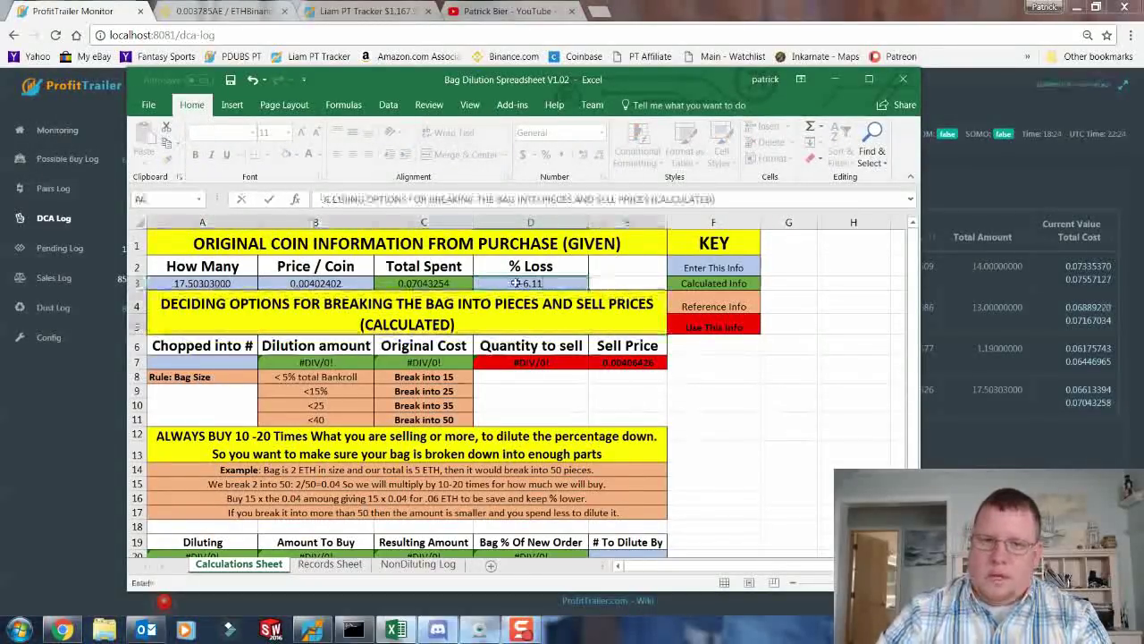
Look over the bag-splitting rules and the dilution sections further down the Calculations Sheet
scroll(531, 362, down, 2)
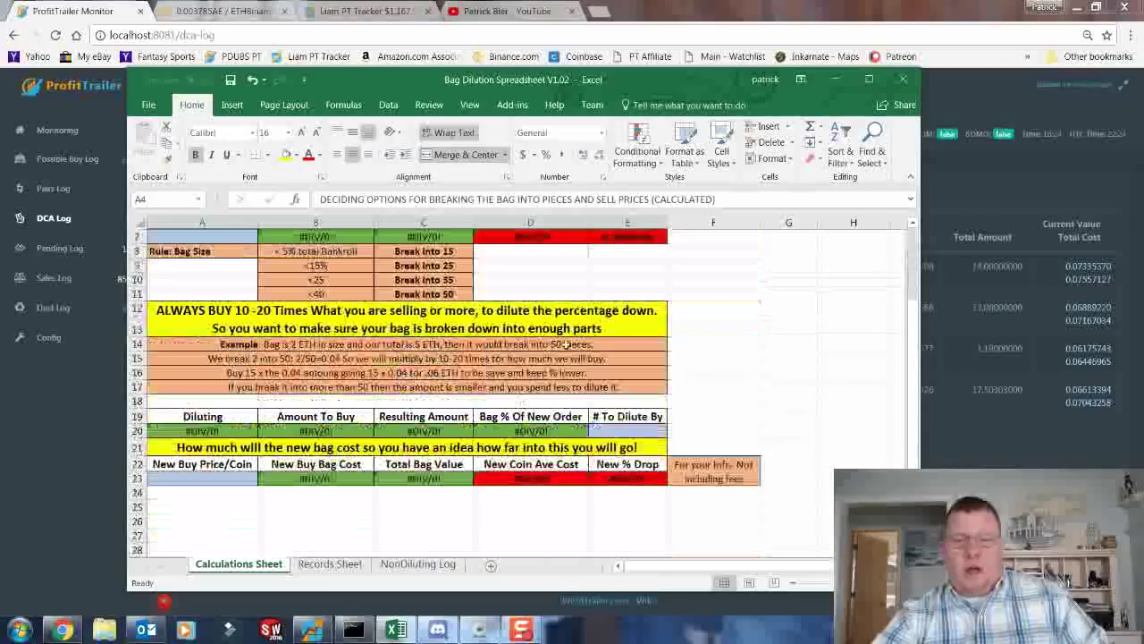
scroll(568, 357, up, 2)
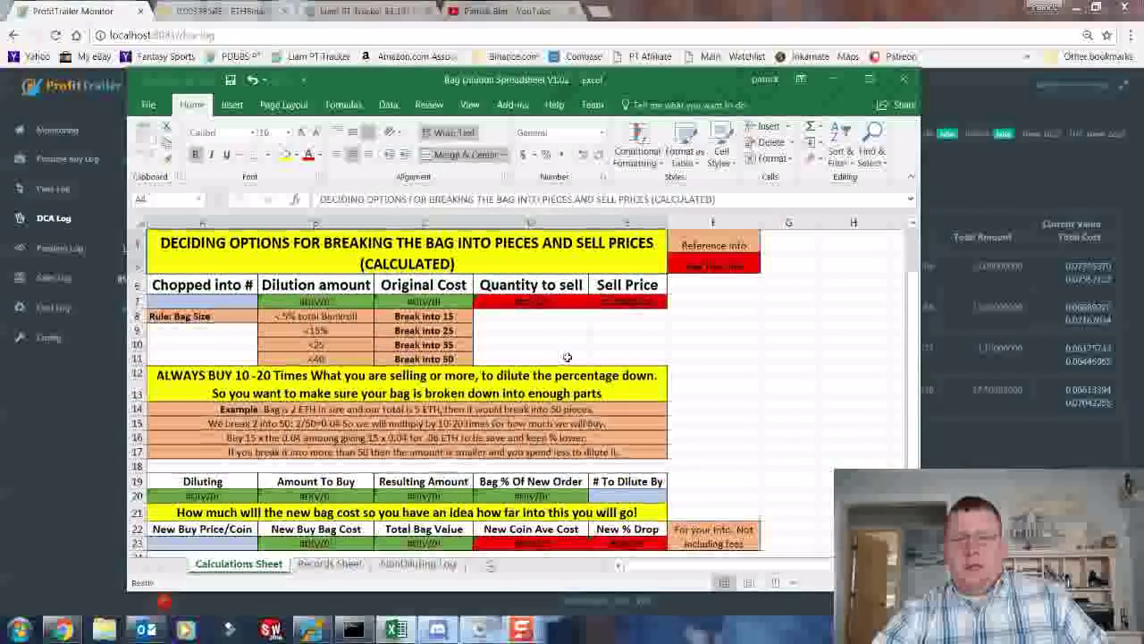
scroll(566, 375, down, 2)
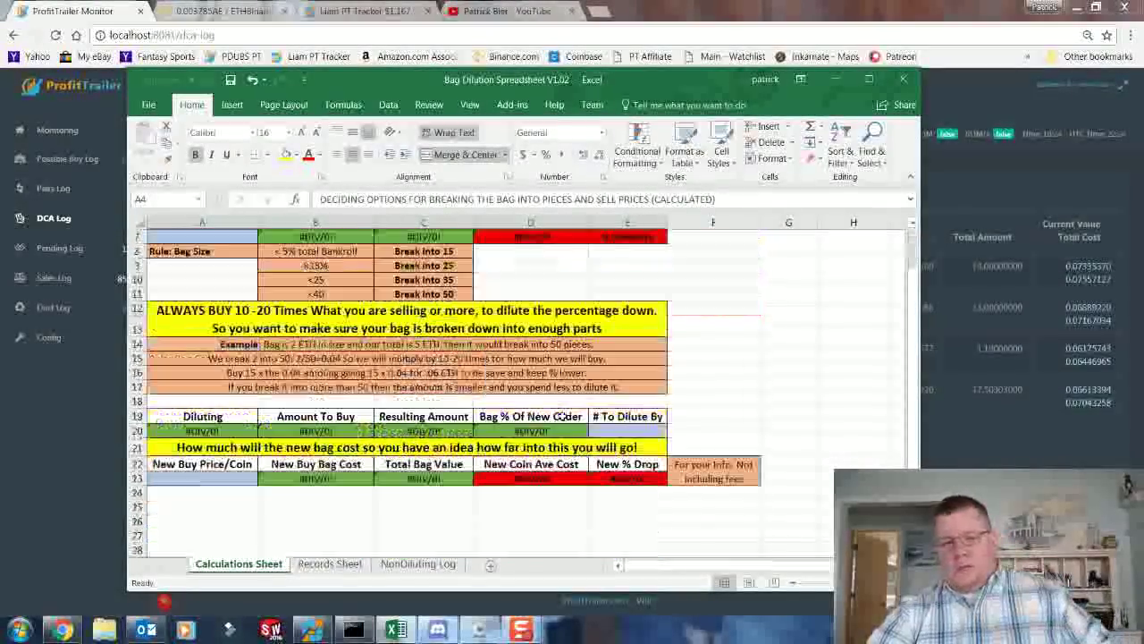
scroll(380, 488, up, 2)
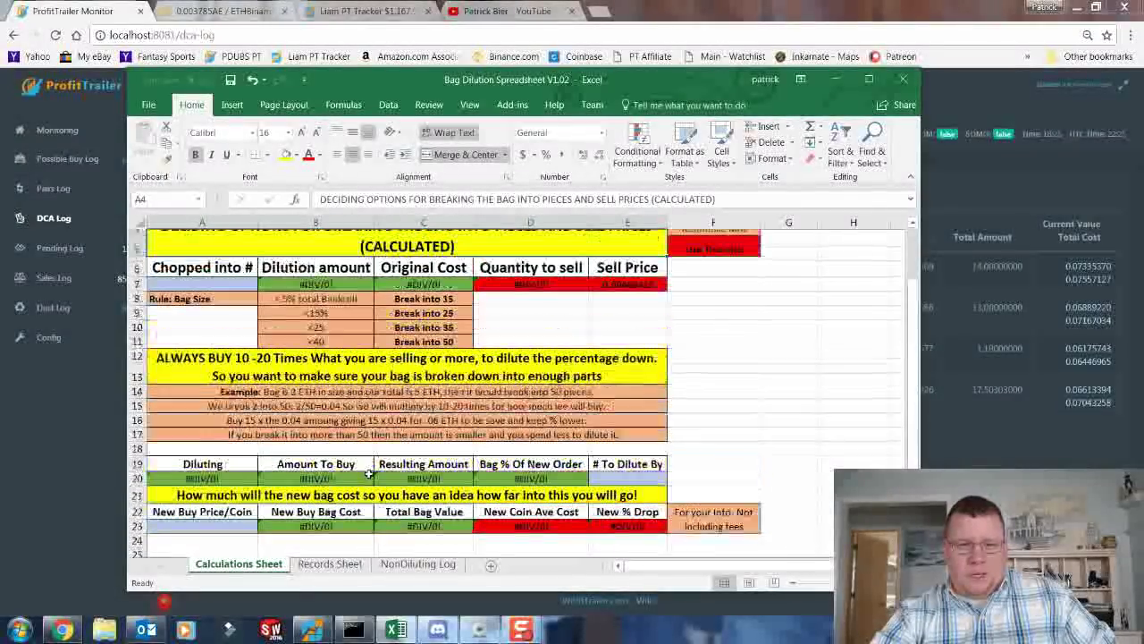
Try splitting the AEETH bag into 10 pieces by entering 10 under Chopped into #
scroll(369, 474, up, 1)
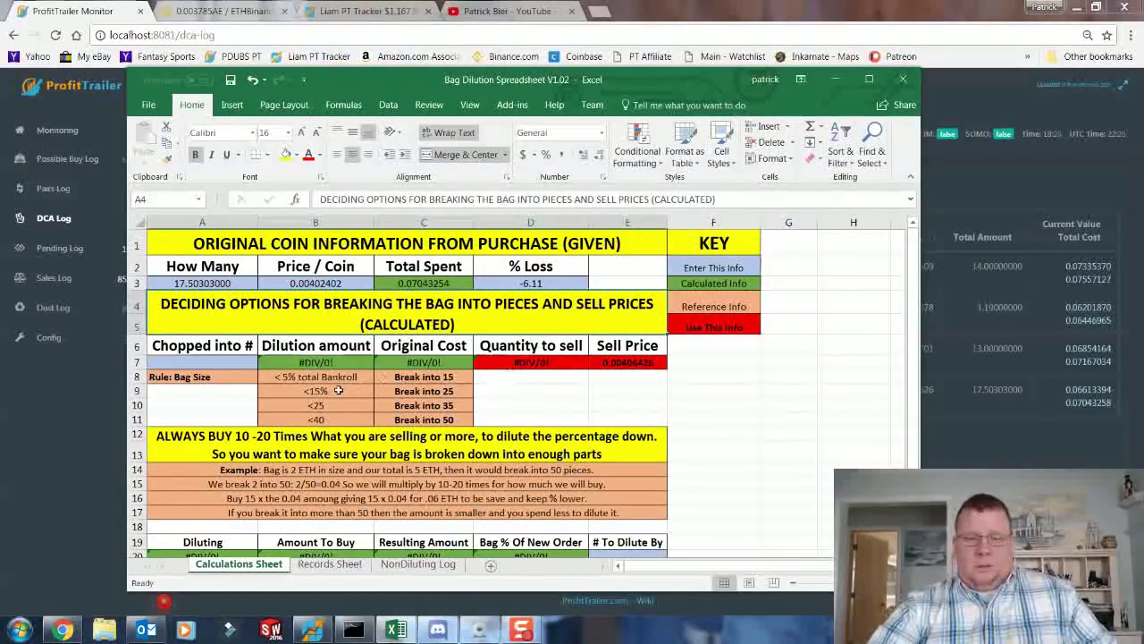
click(218, 362)
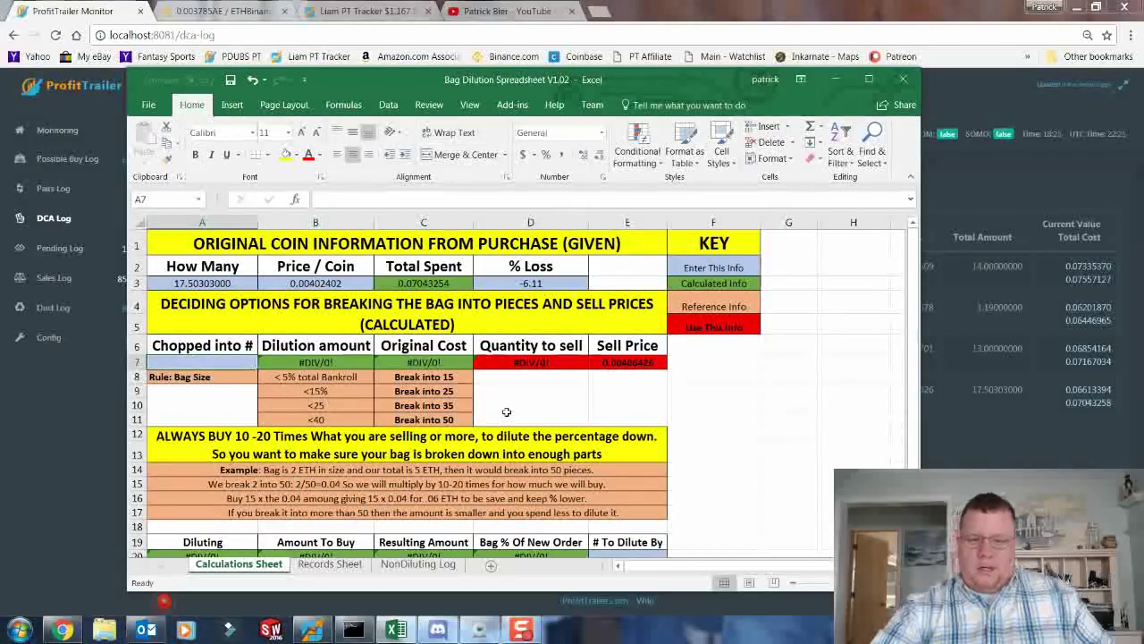
text(10)
key(Return)
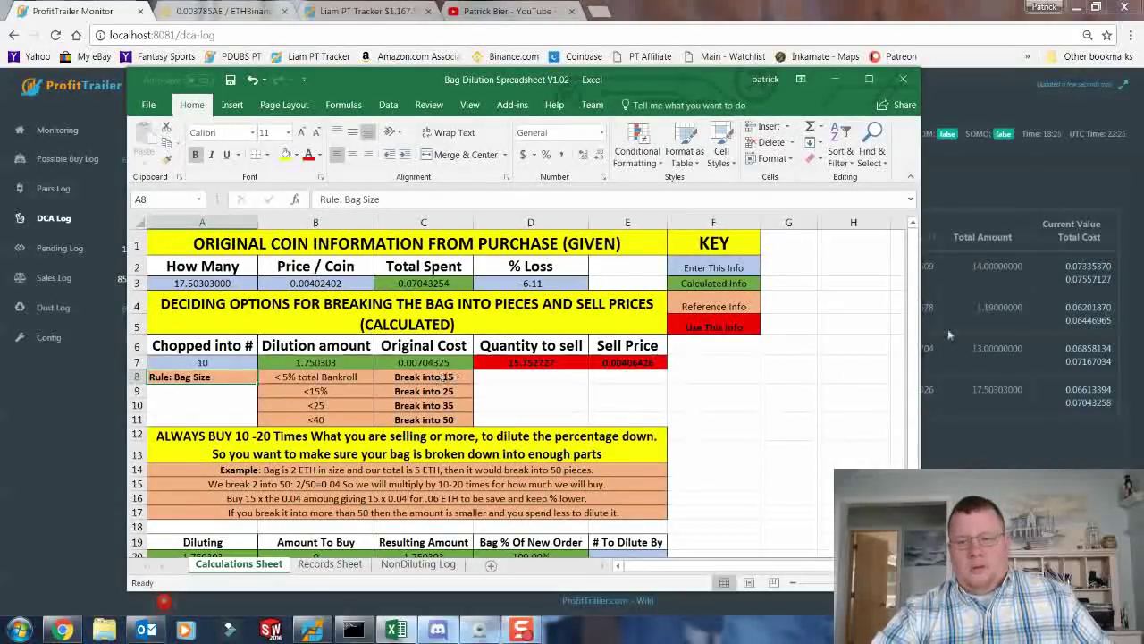
Set Chopped into # to 15, following the rule for a bag under 5% of total bankroll
click(222, 362)
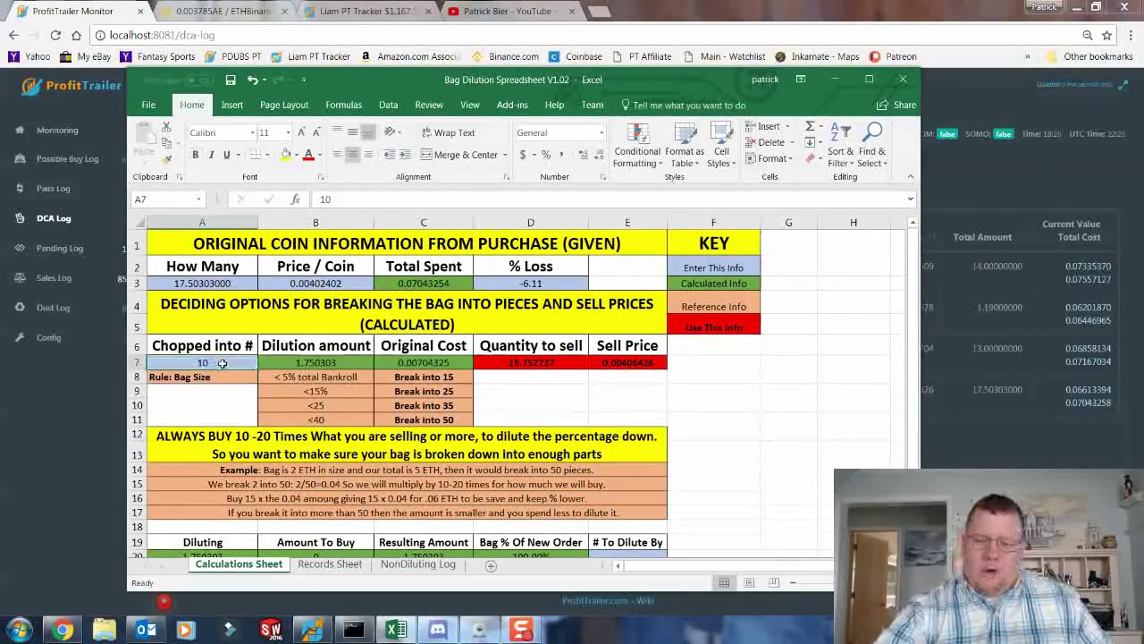
text(15)
key(Return)
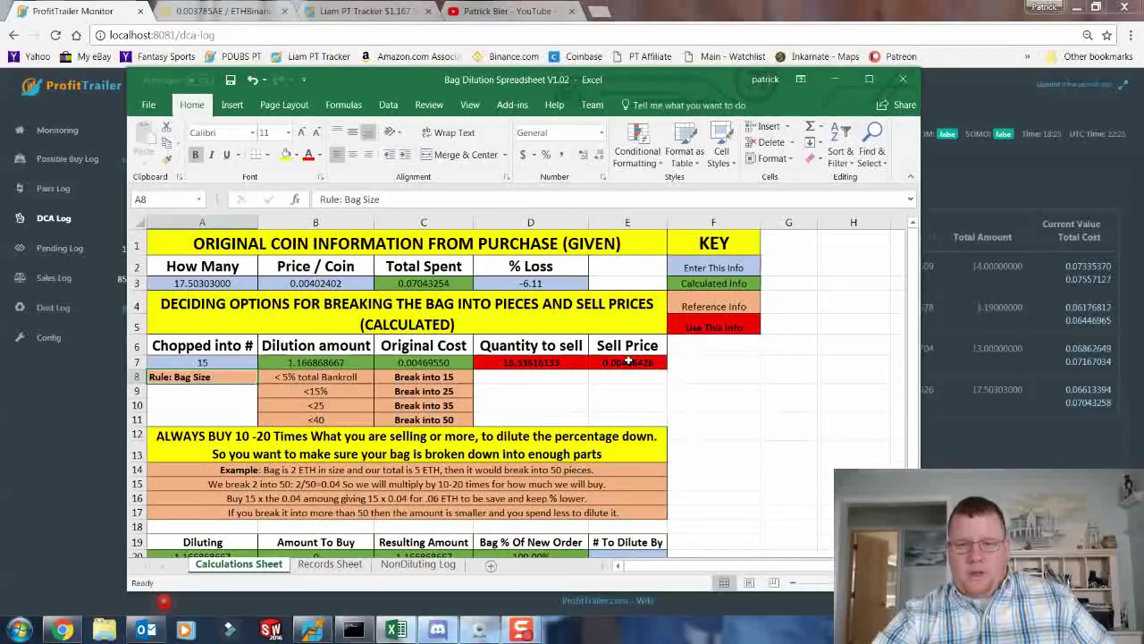
Switch to ProfitTrailer, open AEETH's Binance trading page from the DCA Log, and keep only one AE/ETH page open
key(alt+Tab)
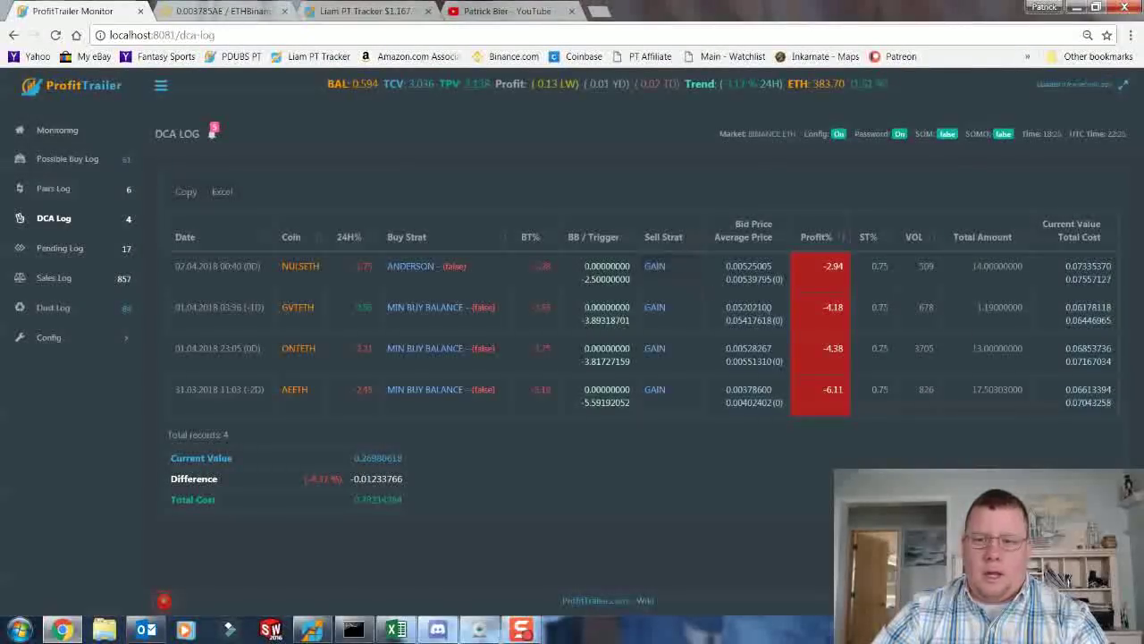
click(298, 391)
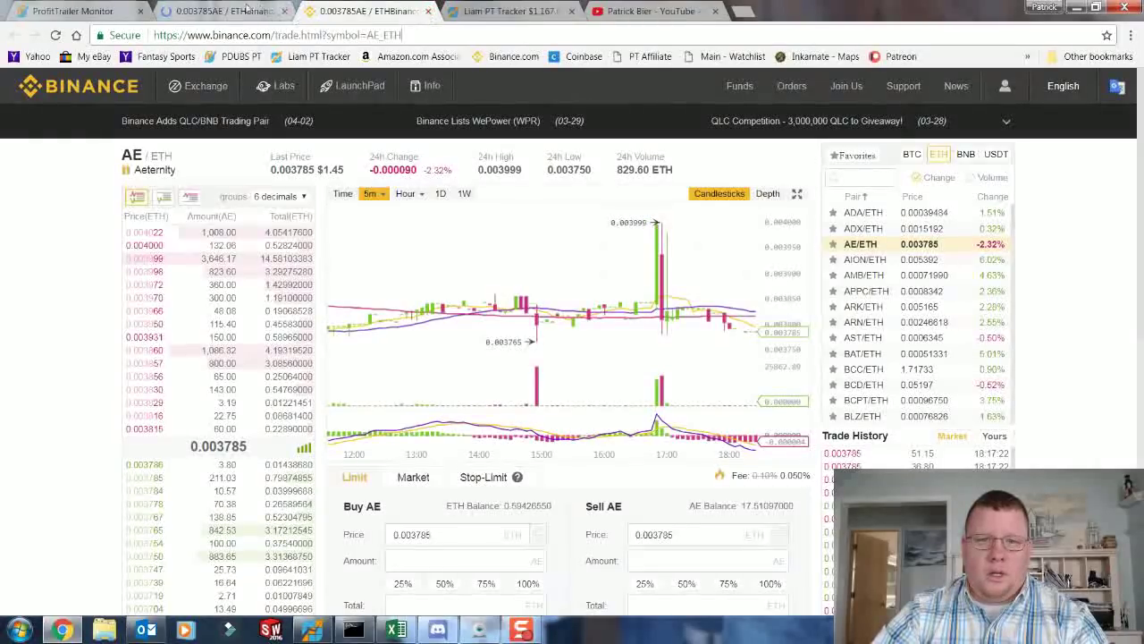
click(429, 11)
click(212, 14)
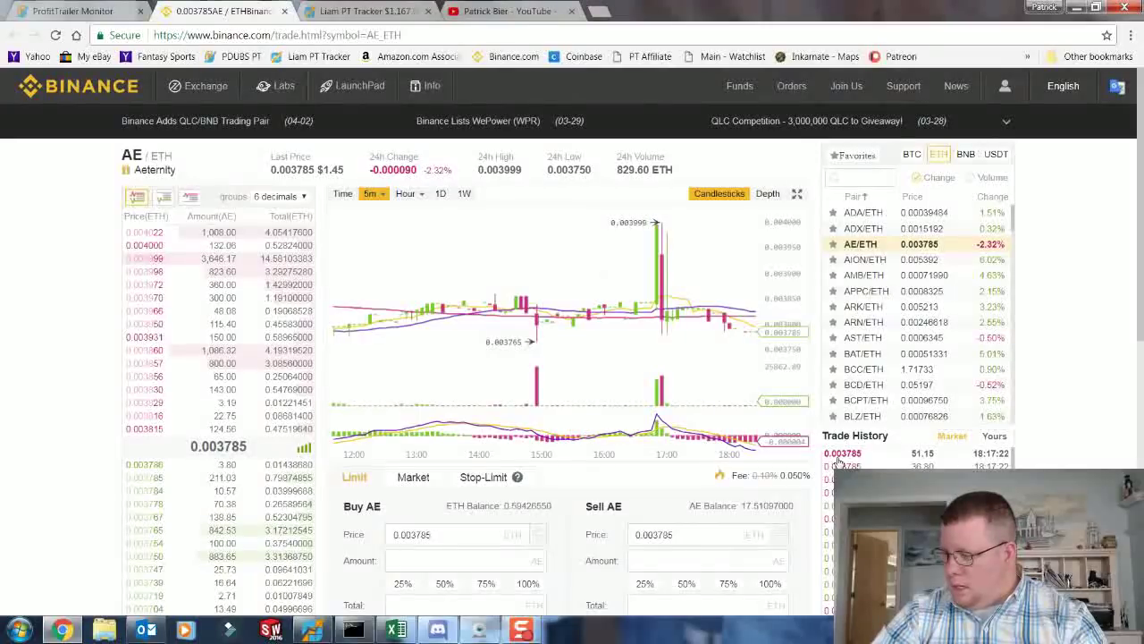
scroll(715, 447, down, 2)
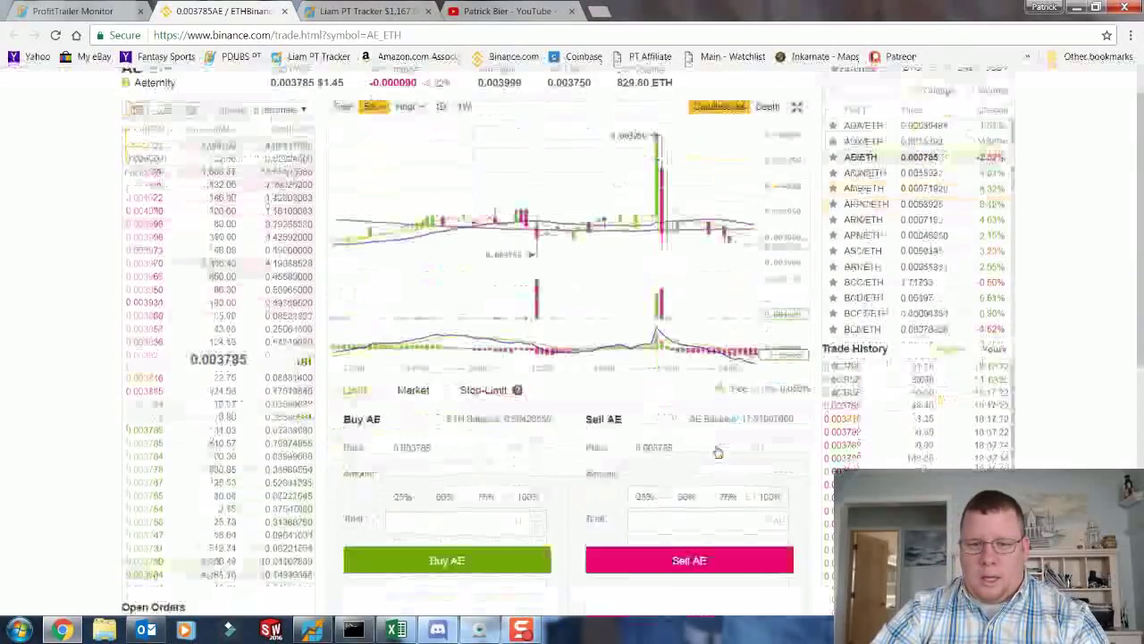
Look up Quantity to sell in the Excel workbook and enter 16.34 as the Sell AE amount on Binance
click(396, 631)
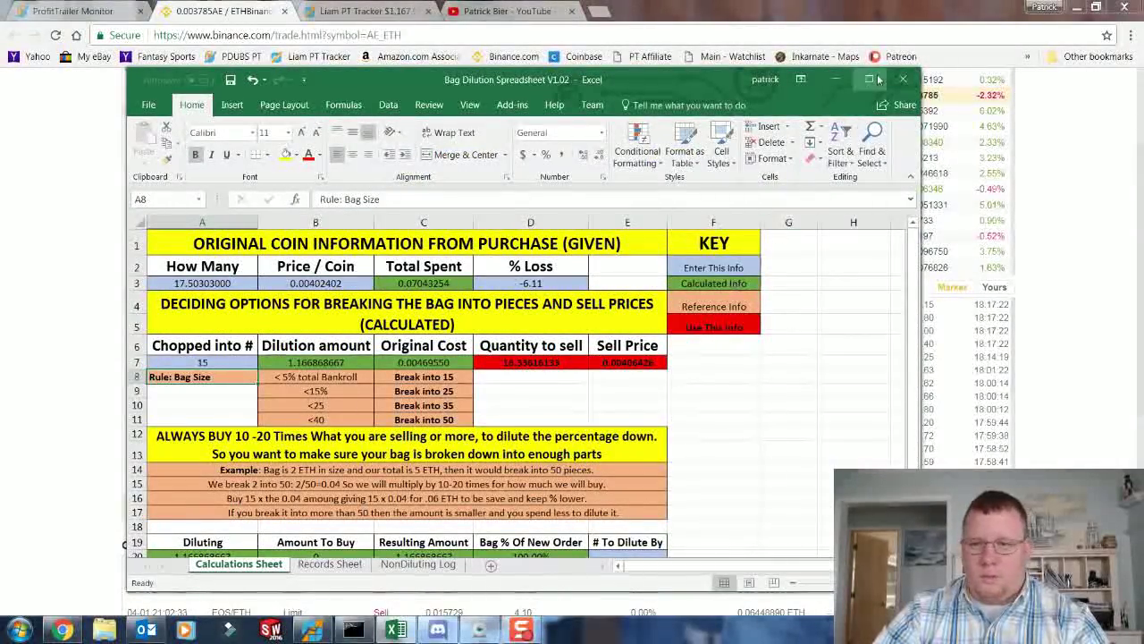
click(835, 80)
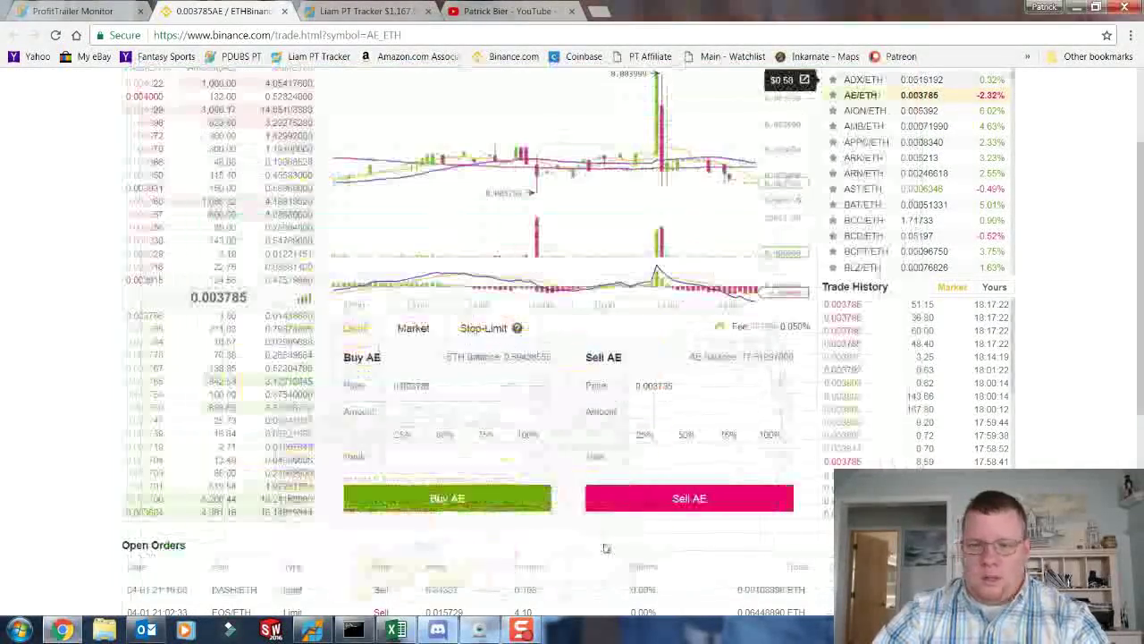
click(673, 411)
text(16.33)
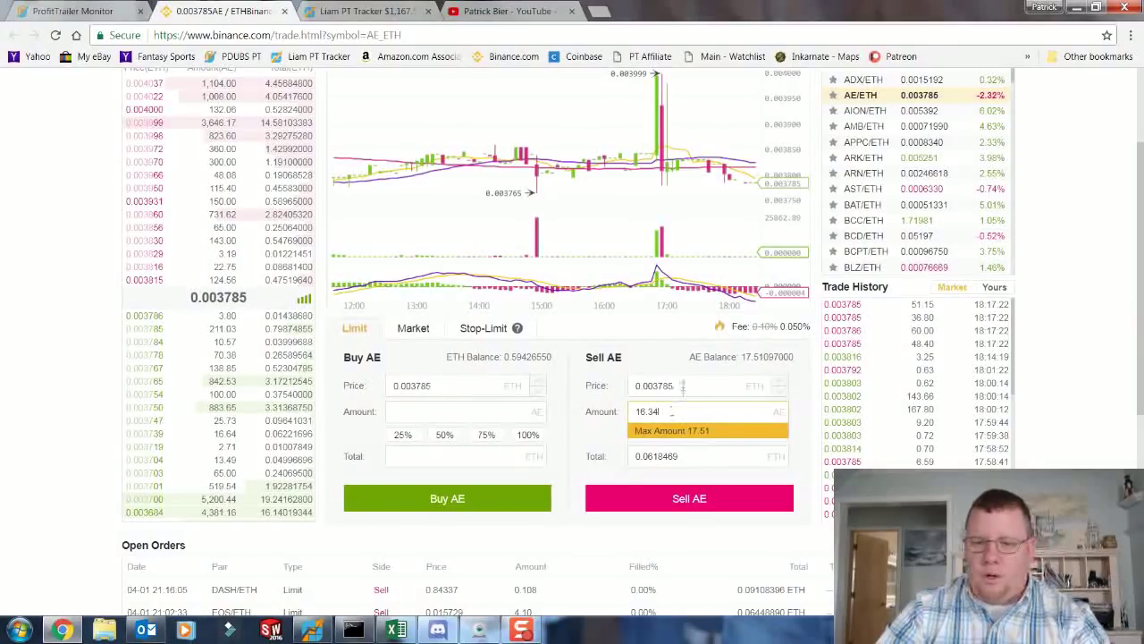
Look up the Sell Price in the Excel workbook and set the Sell AE price on Binance to 0.006065
click(705, 380)
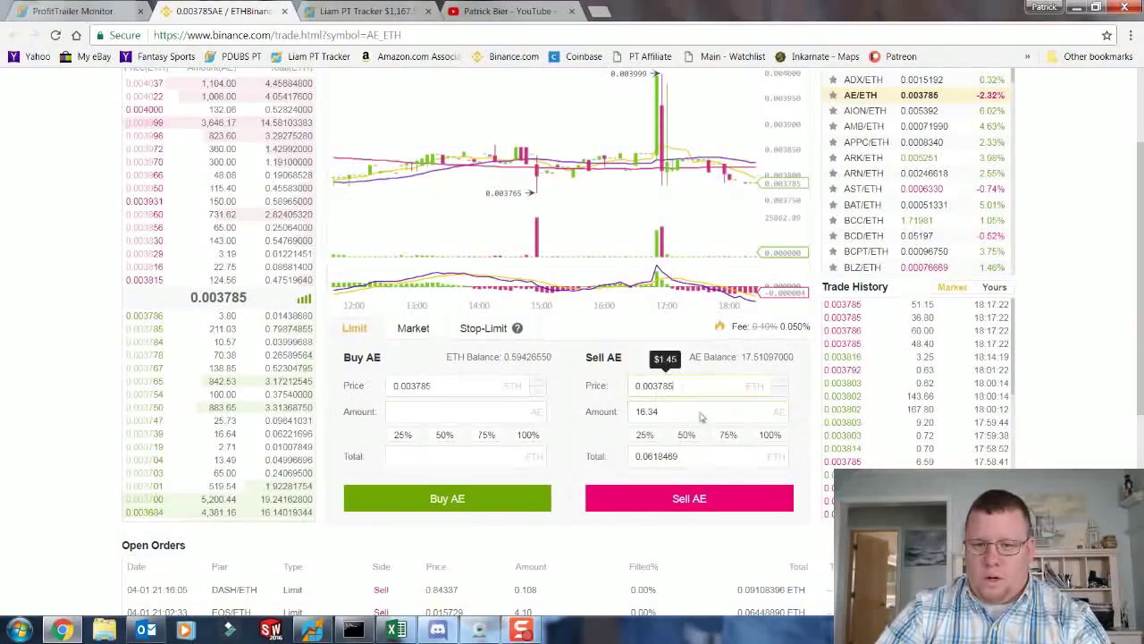
click(396, 630)
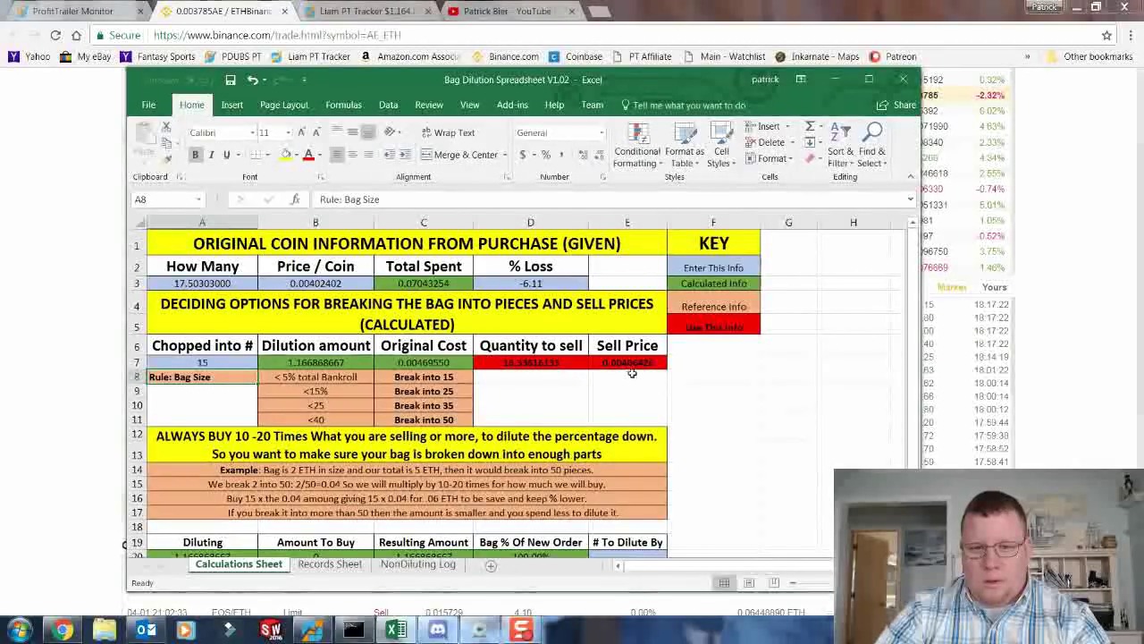
click(632, 364)
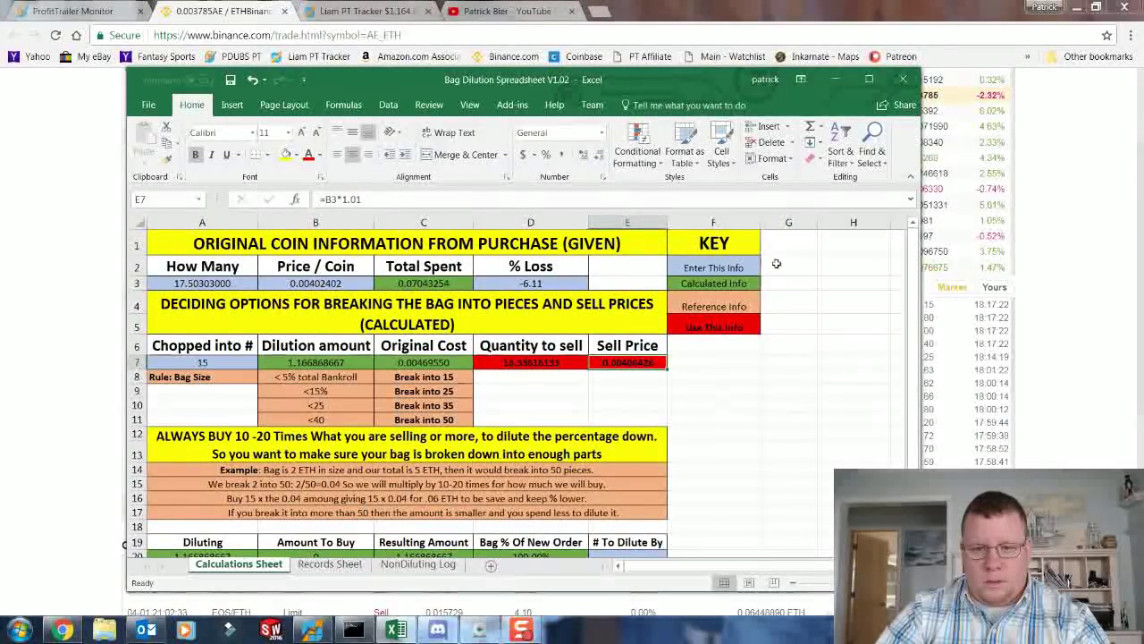
click(759, 6)
drag(673, 385, 655, 390)
text(6064)
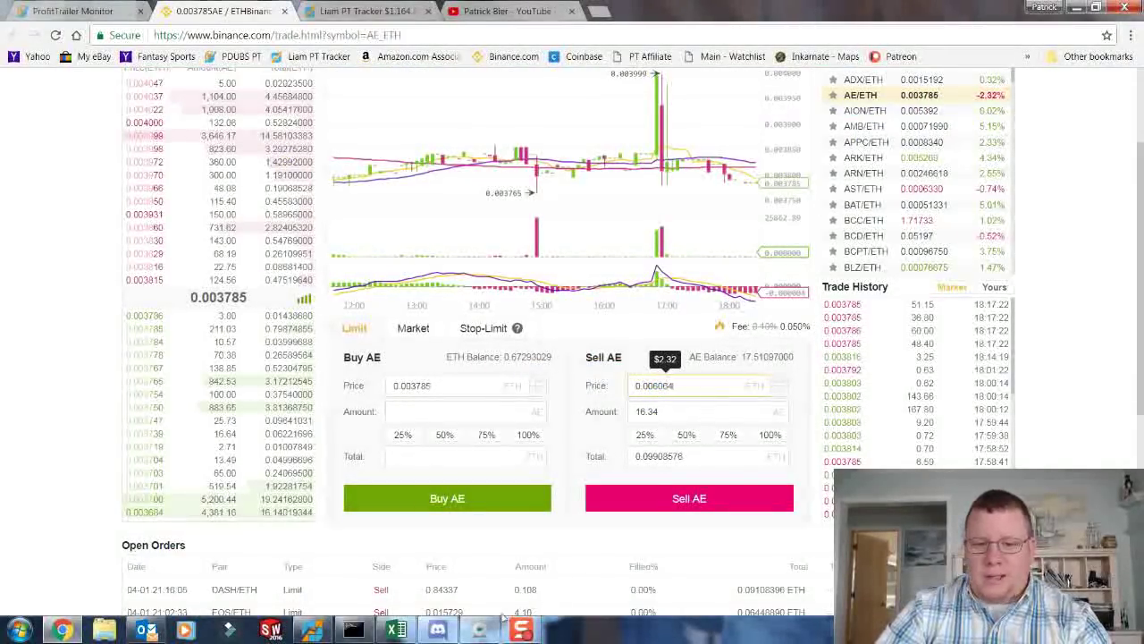
click(396, 631)
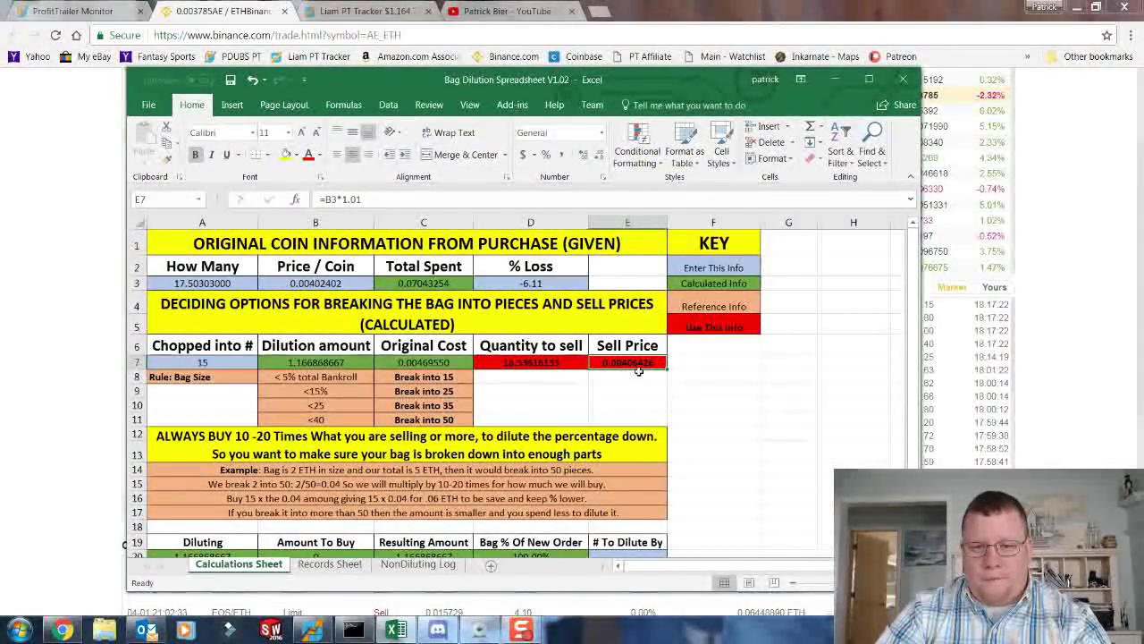
key(alt+Tab)
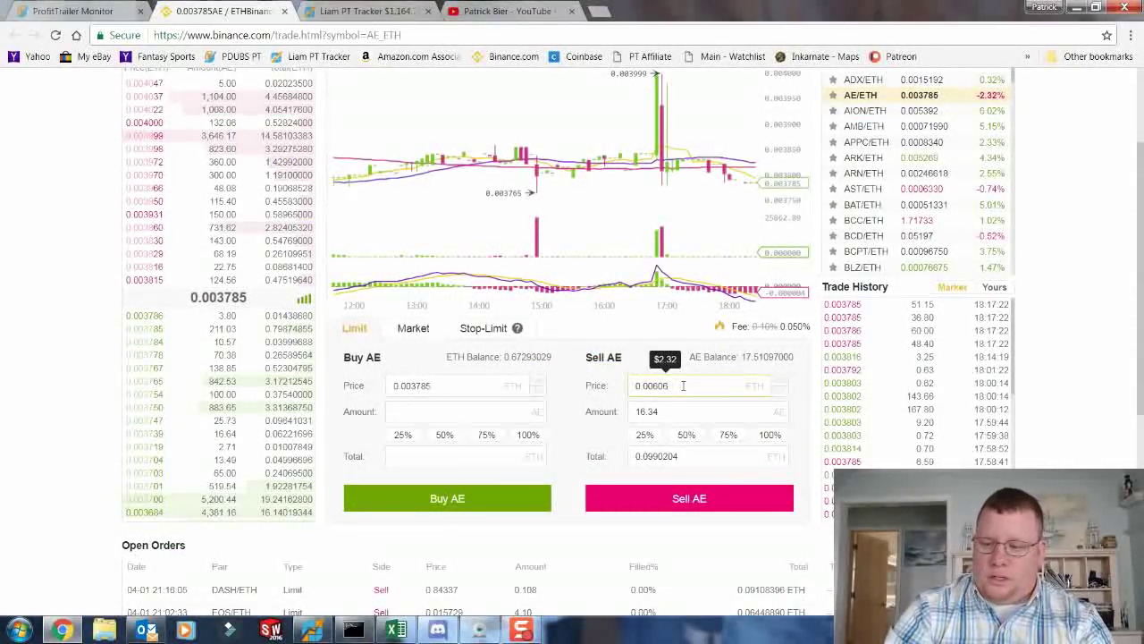
text(5)
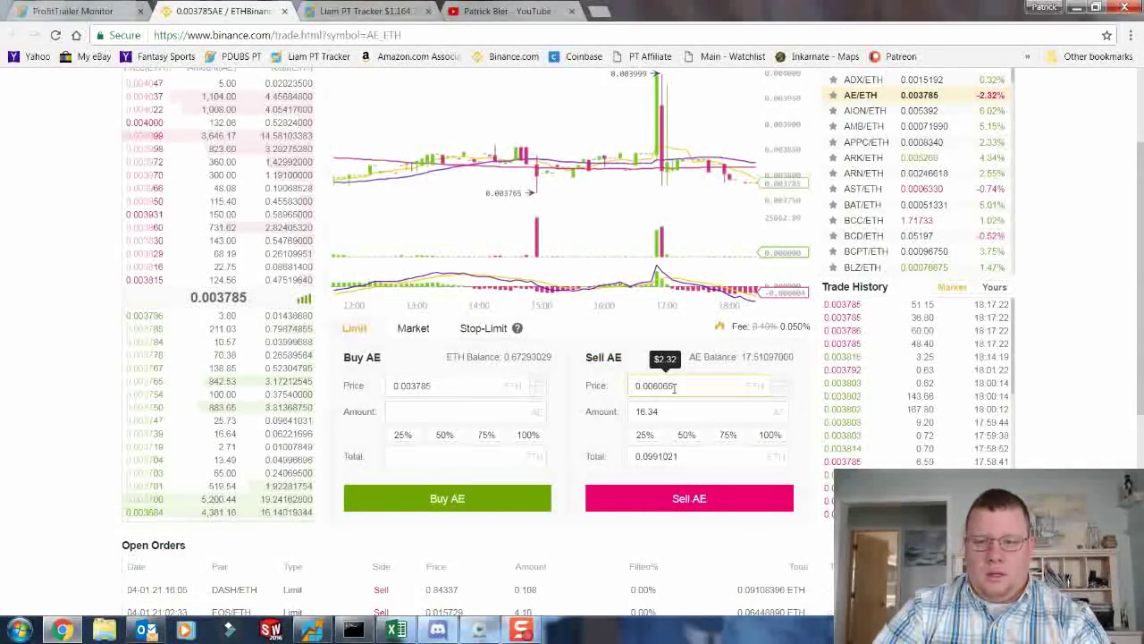
click(677, 409)
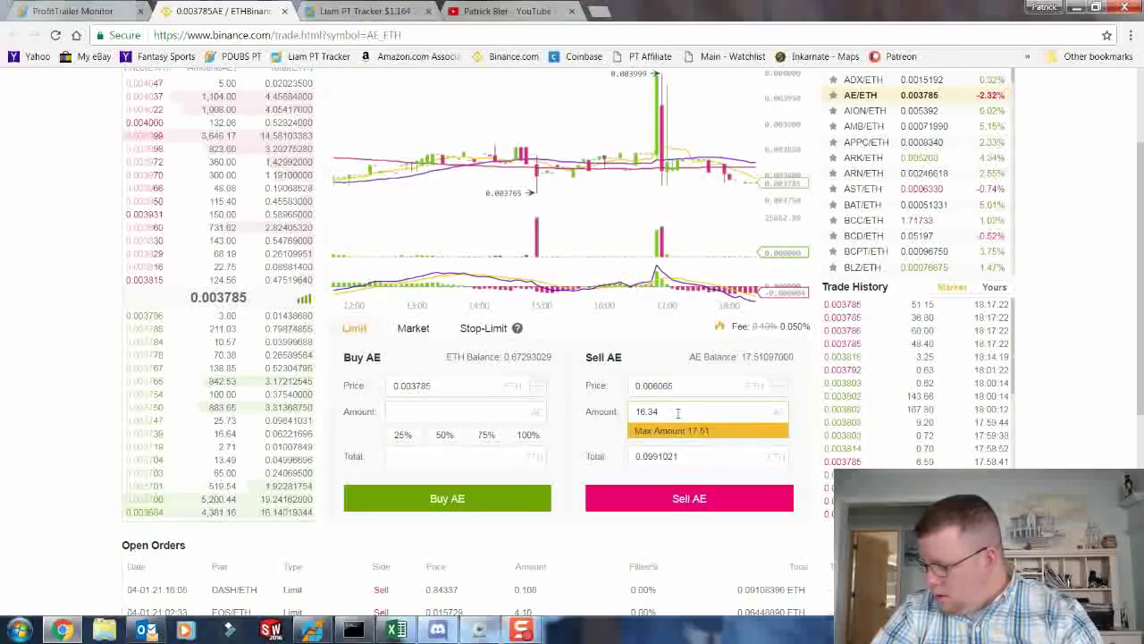
Review ProfitTrailer's DCA, Pairs and Sales logs, the Monitoring overview and the PT Tracker dashboard, and return to the Binance order
click(101, 18)
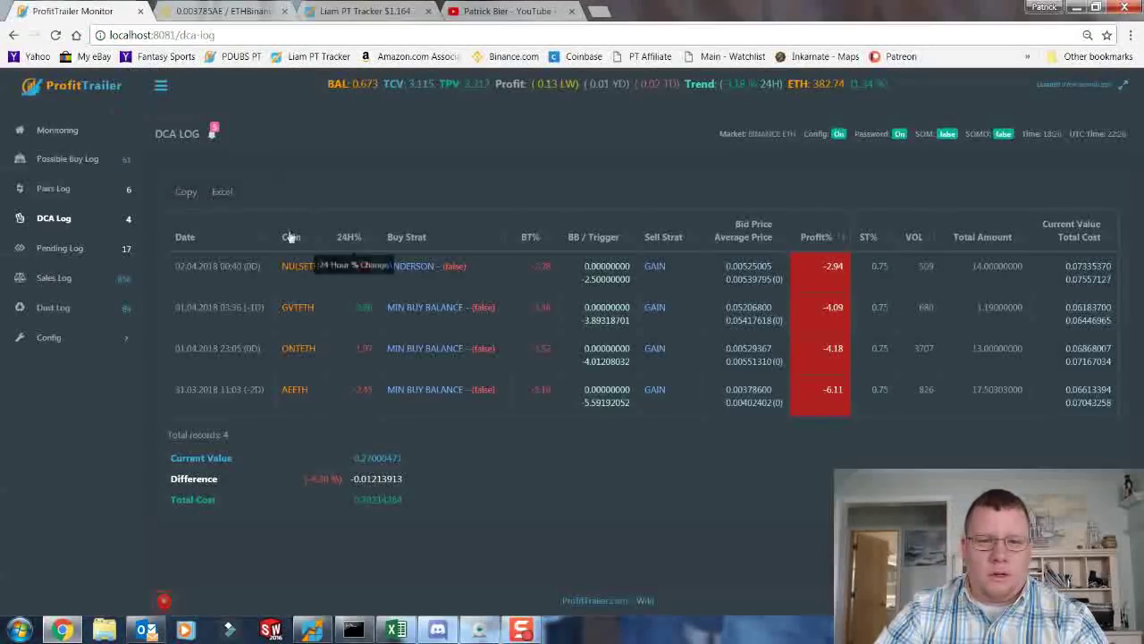
click(70, 189)
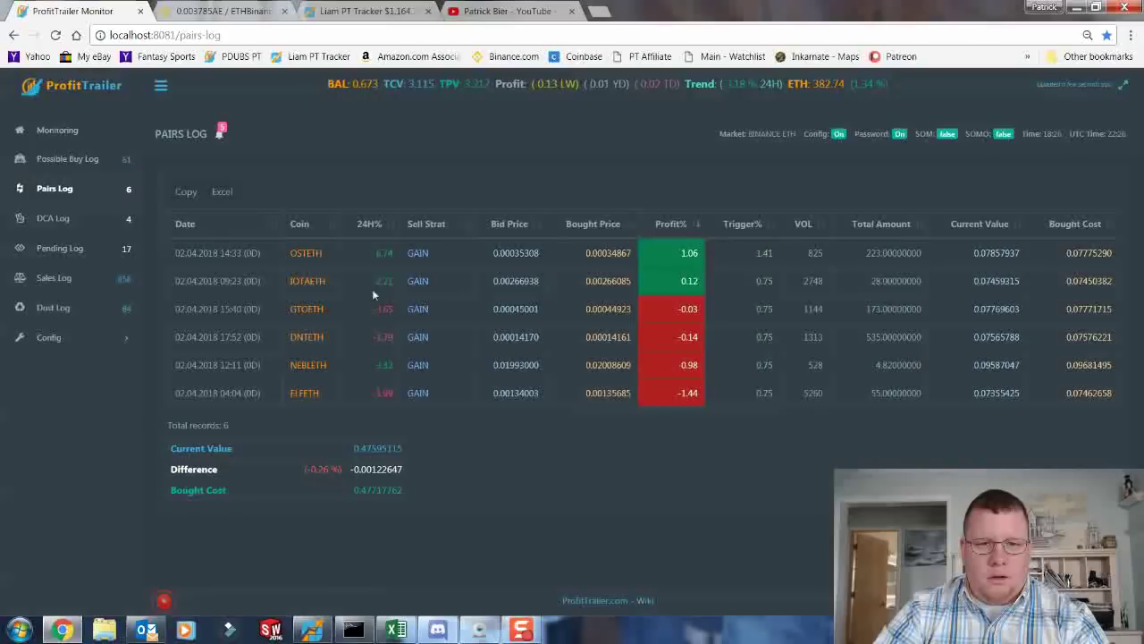
click(82, 280)
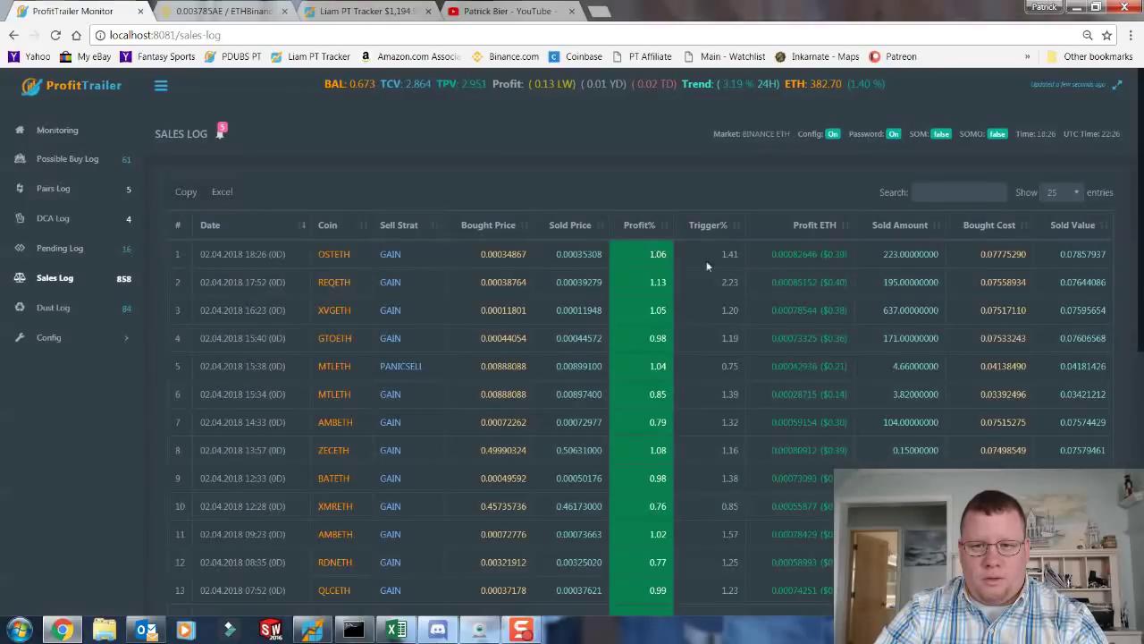
click(57, 130)
click(369, 11)
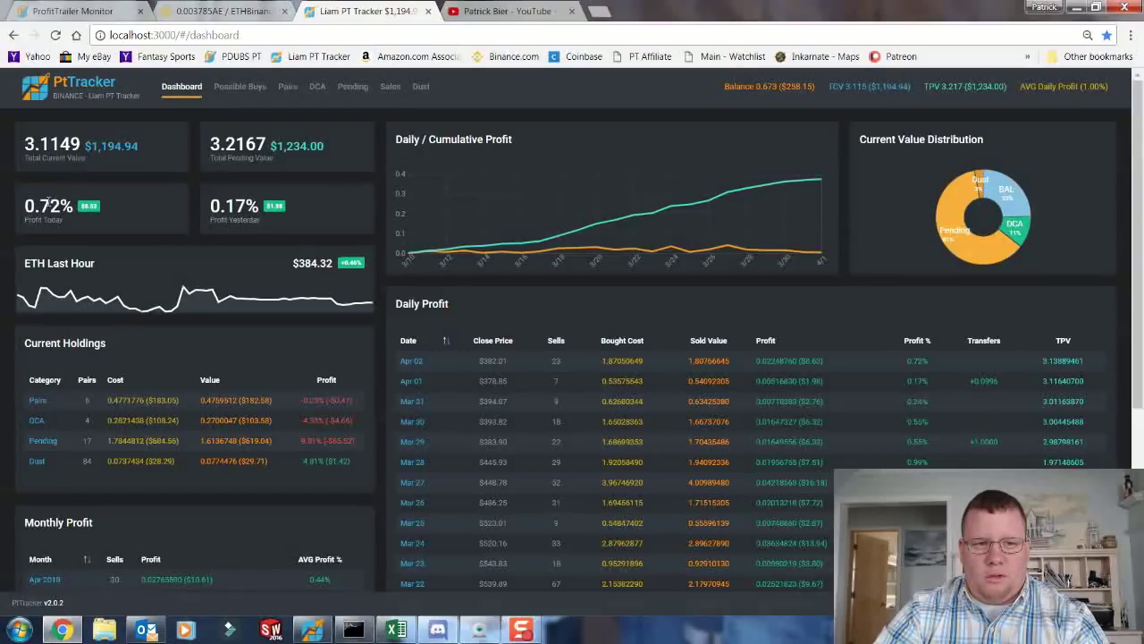
click(99, 12)
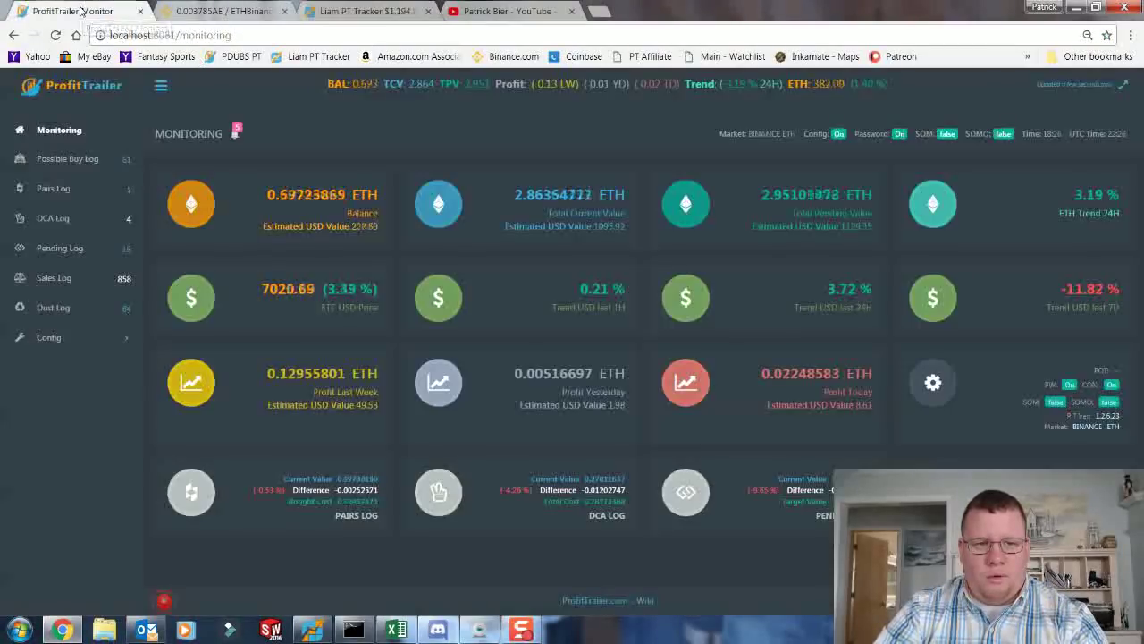
click(219, 11)
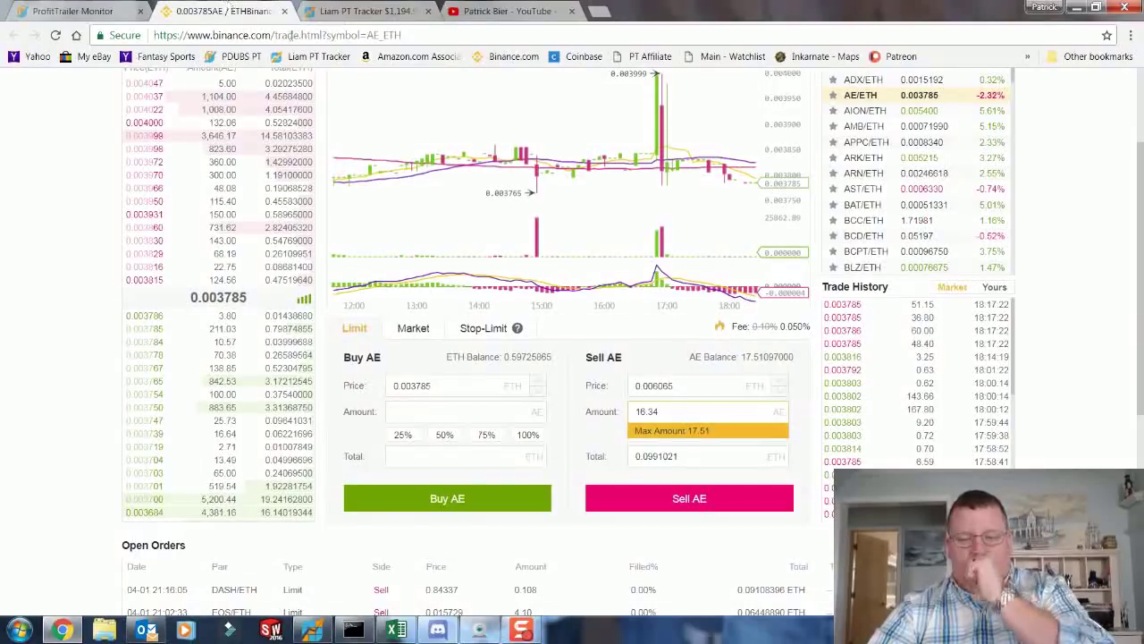
Recheck the workbook's Sell Price and correct the Sell AE price on Binance to 0.004065
click(671, 413)
click(696, 457)
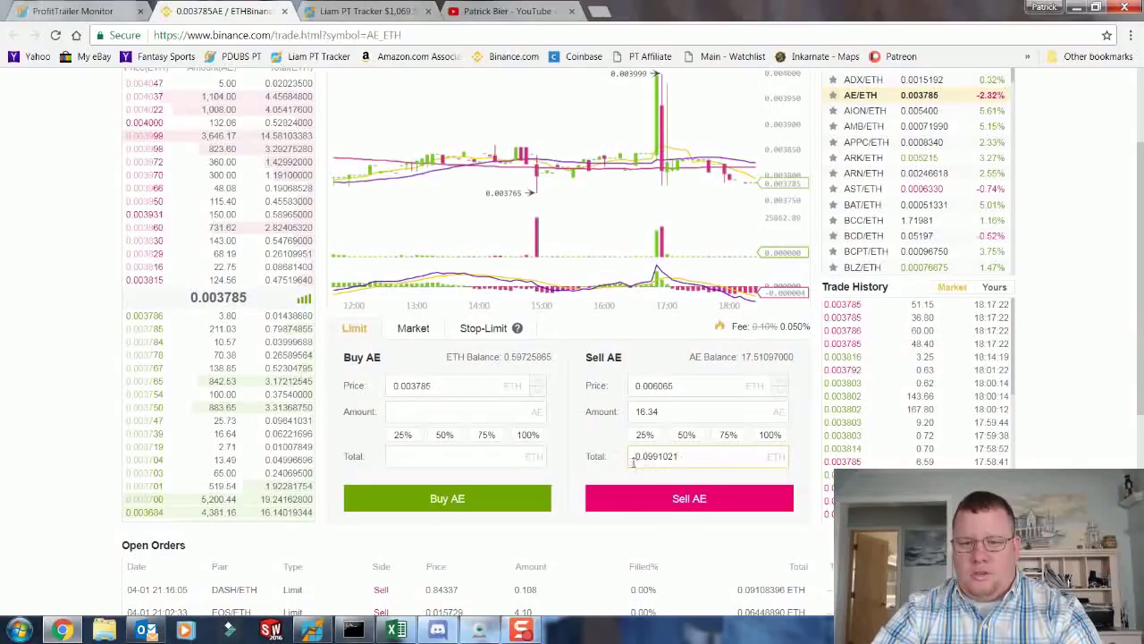
click(686, 388)
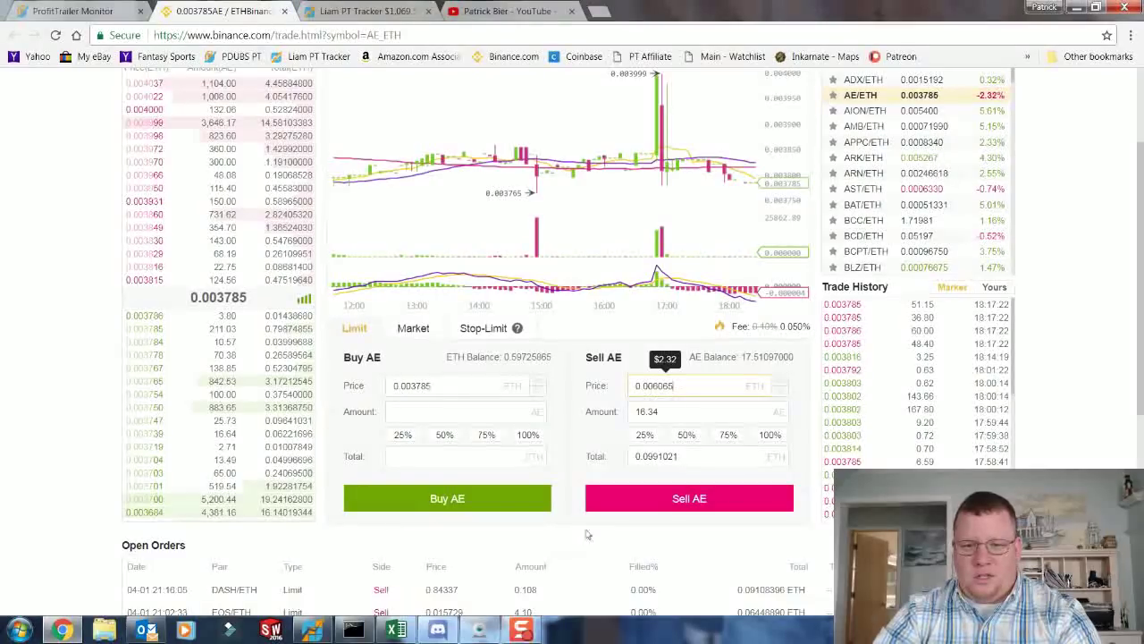
click(398, 630)
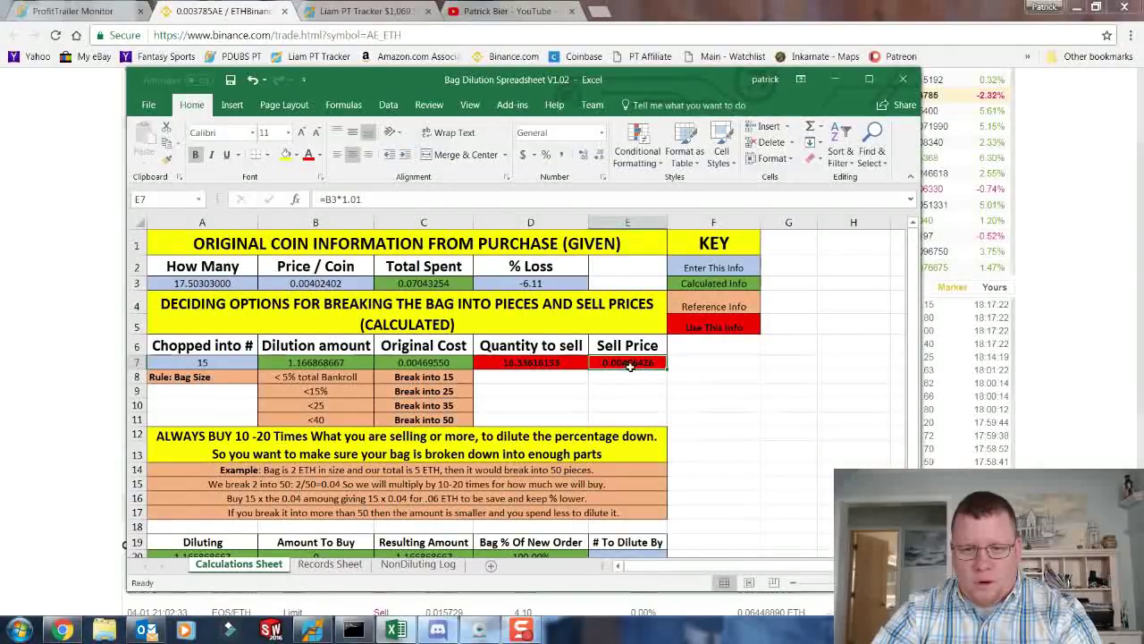
key(alt+Tab)
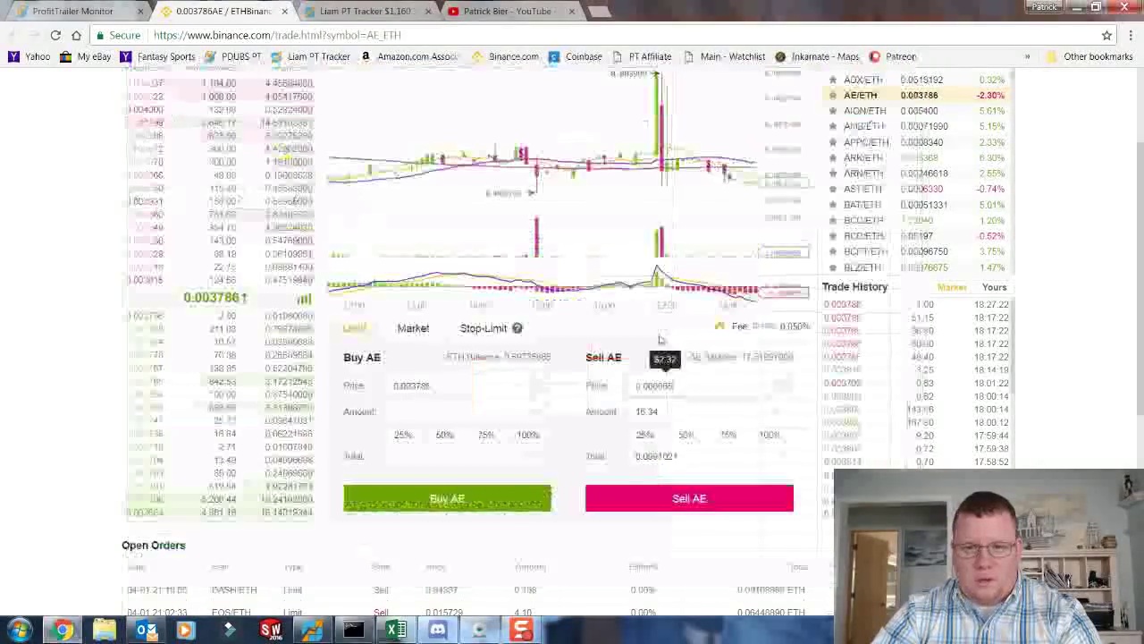
key(BackSpace)
text(4)
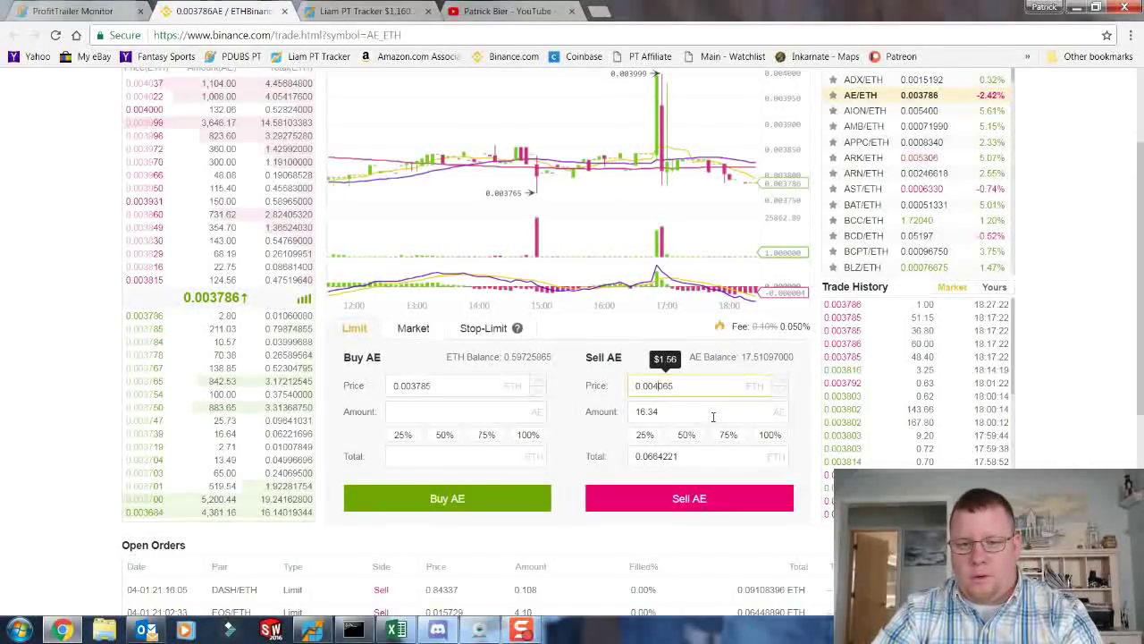
Check the Sell AE order's amount and total on Binance against the figures in the Excel workbook
click(712, 416)
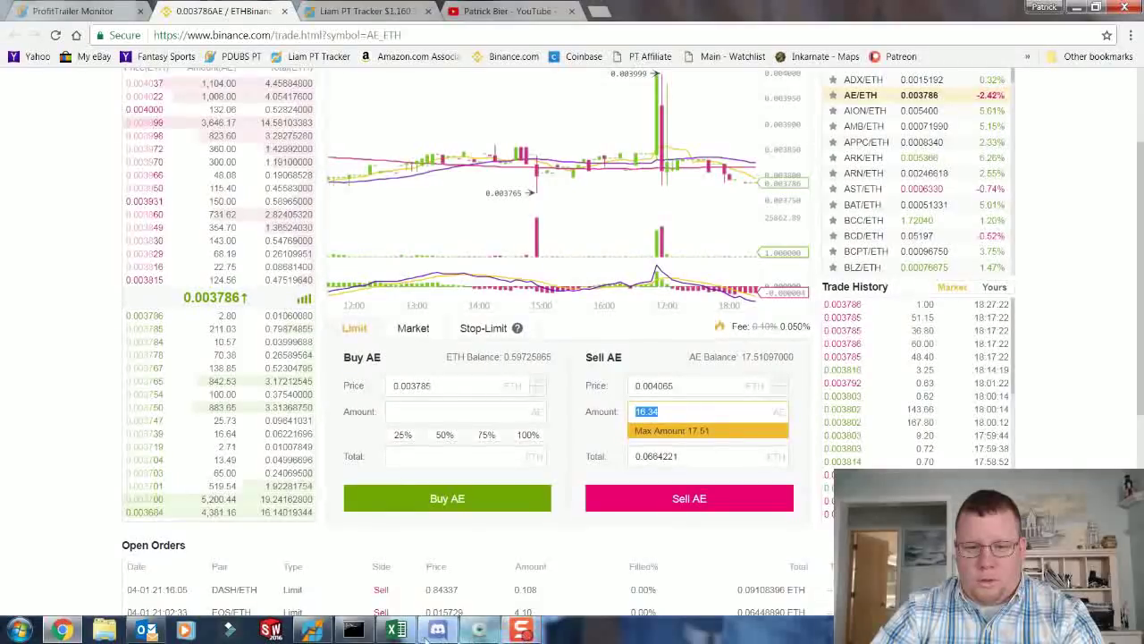
click(394, 631)
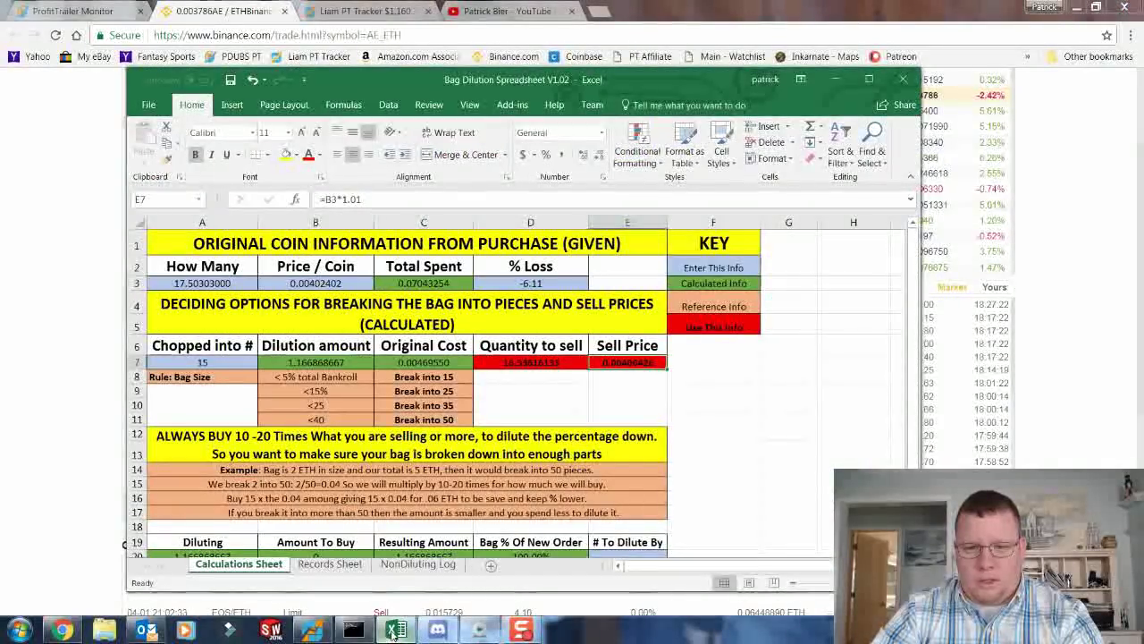
click(394, 630)
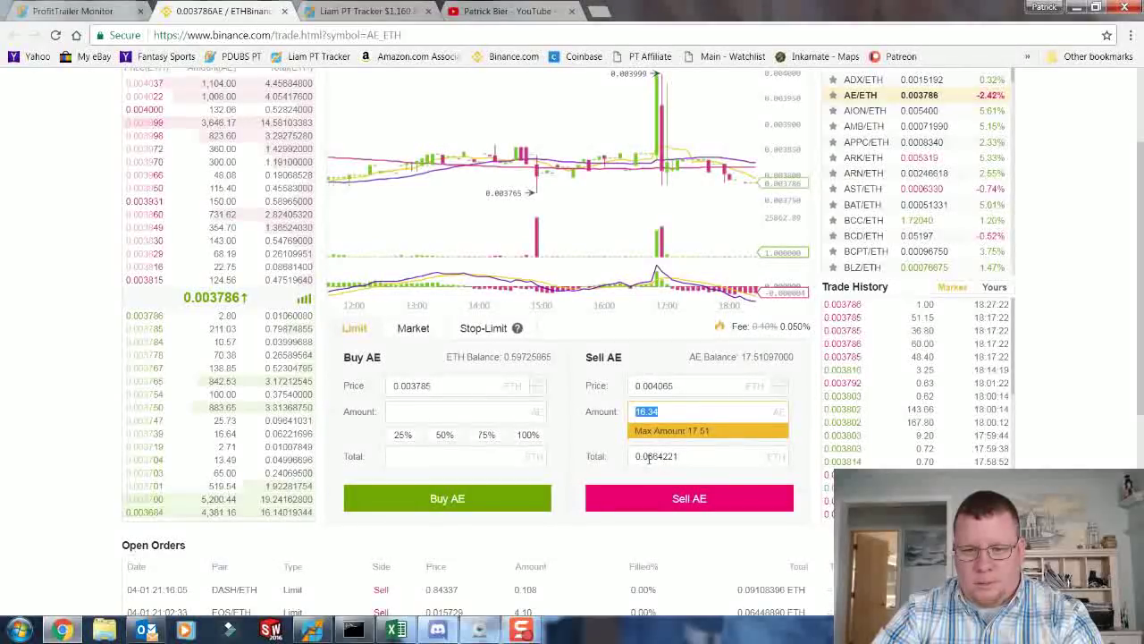
click(676, 456)
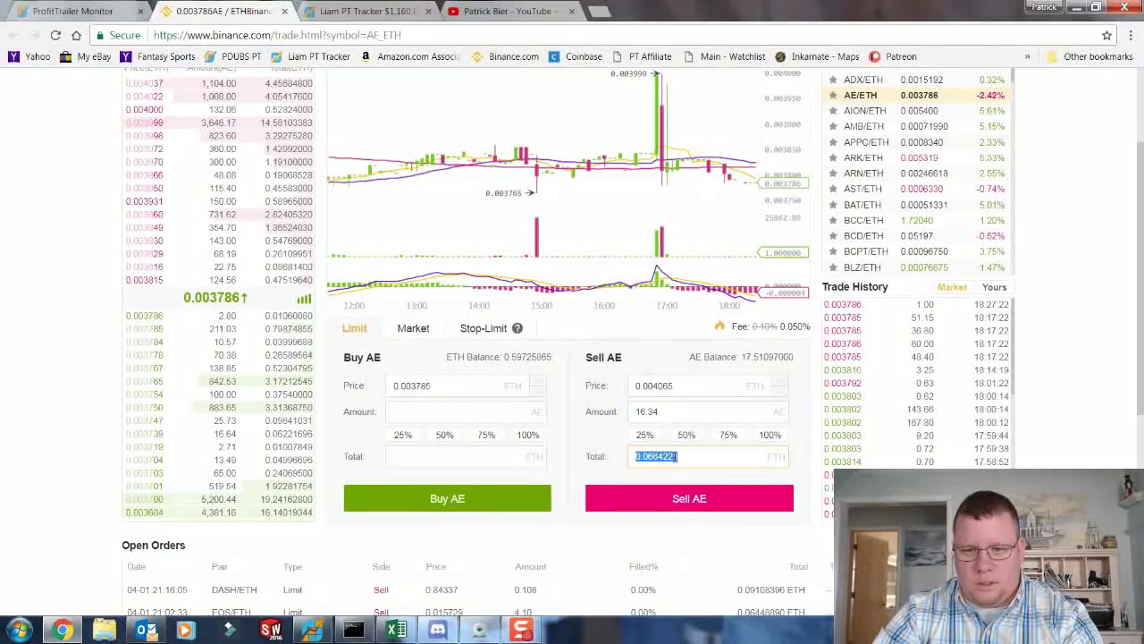
Compare the Sell AE price on Binance with the Excel workbook's Sell Price, repositioning the workbook window
click(398, 631)
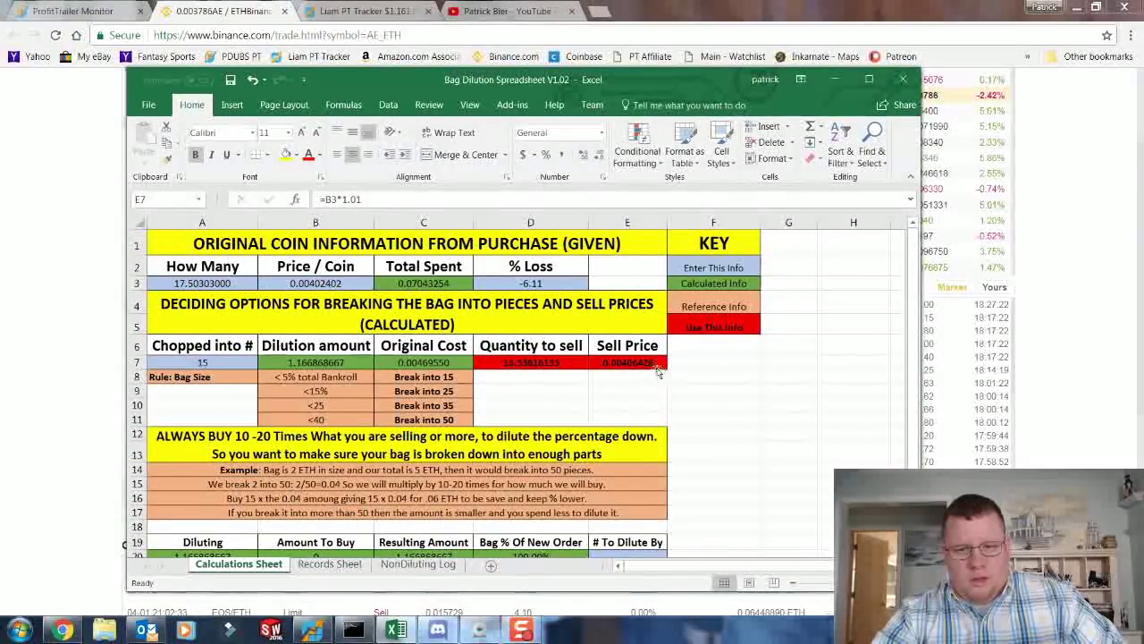
key(alt+Tab)
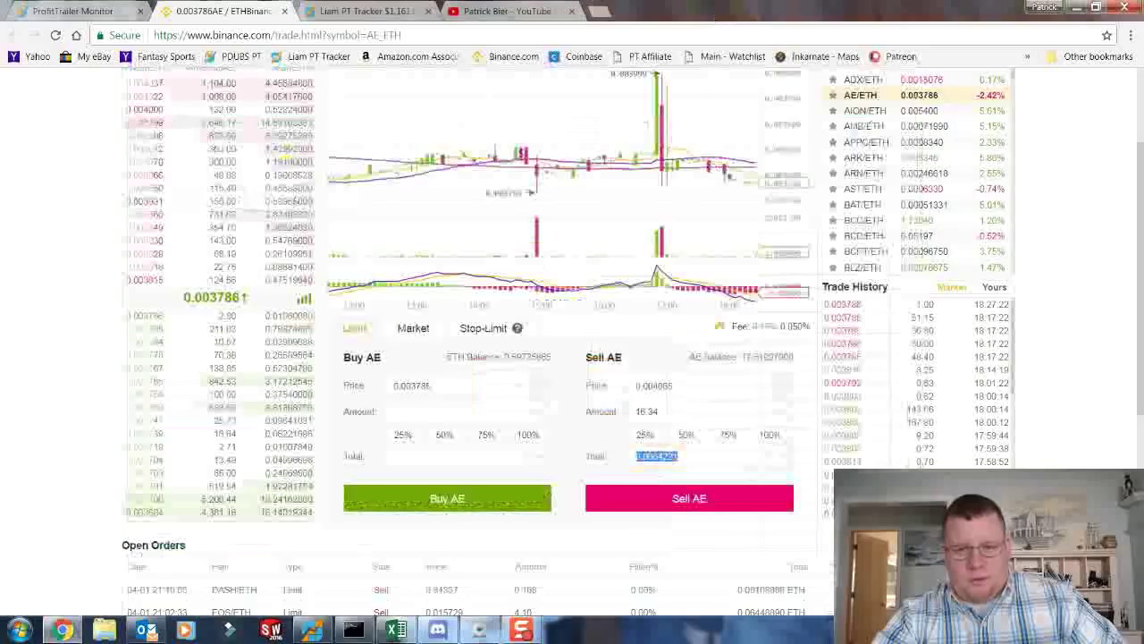
click(685, 386)
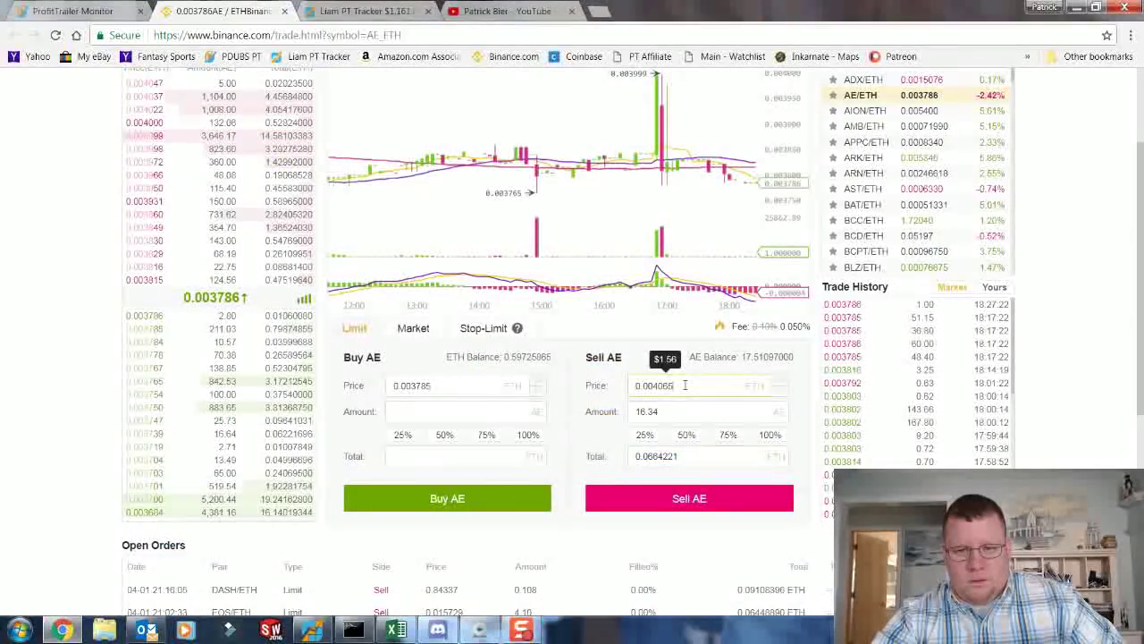
click(403, 630)
drag(682, 78, 381, 59)
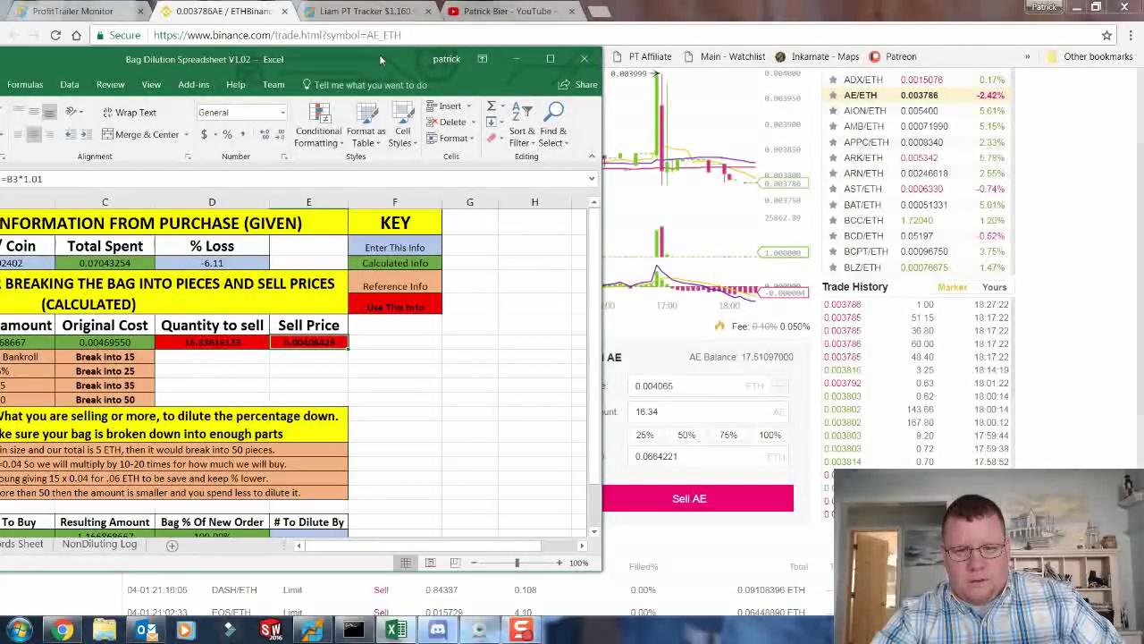
drag(380, 55, 749, 52)
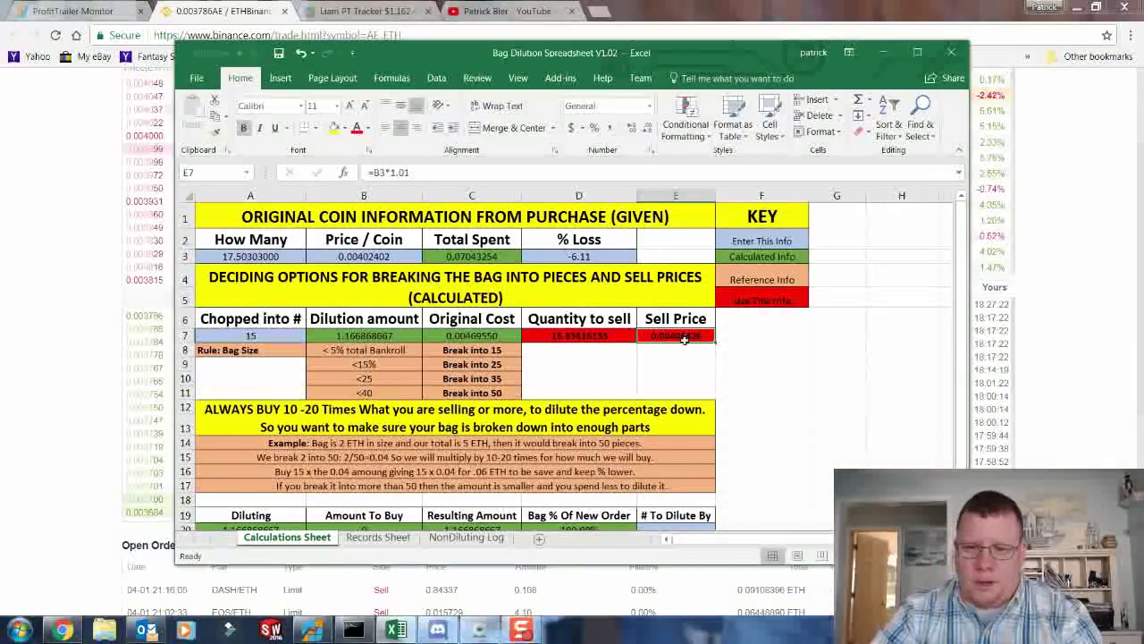
click(831, 347)
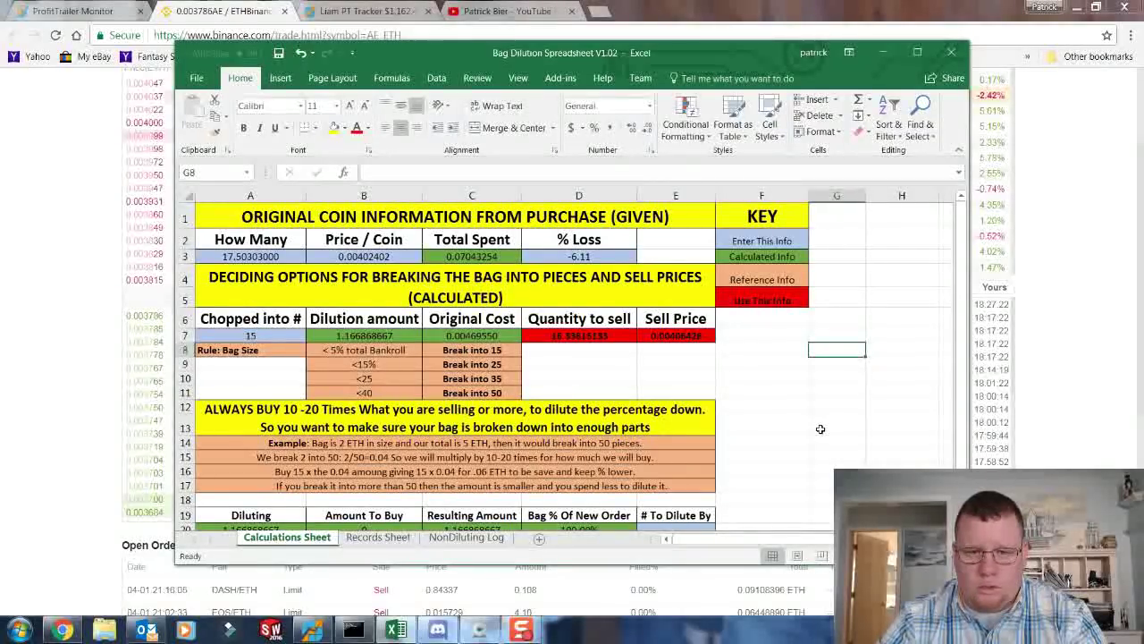
text(16.)
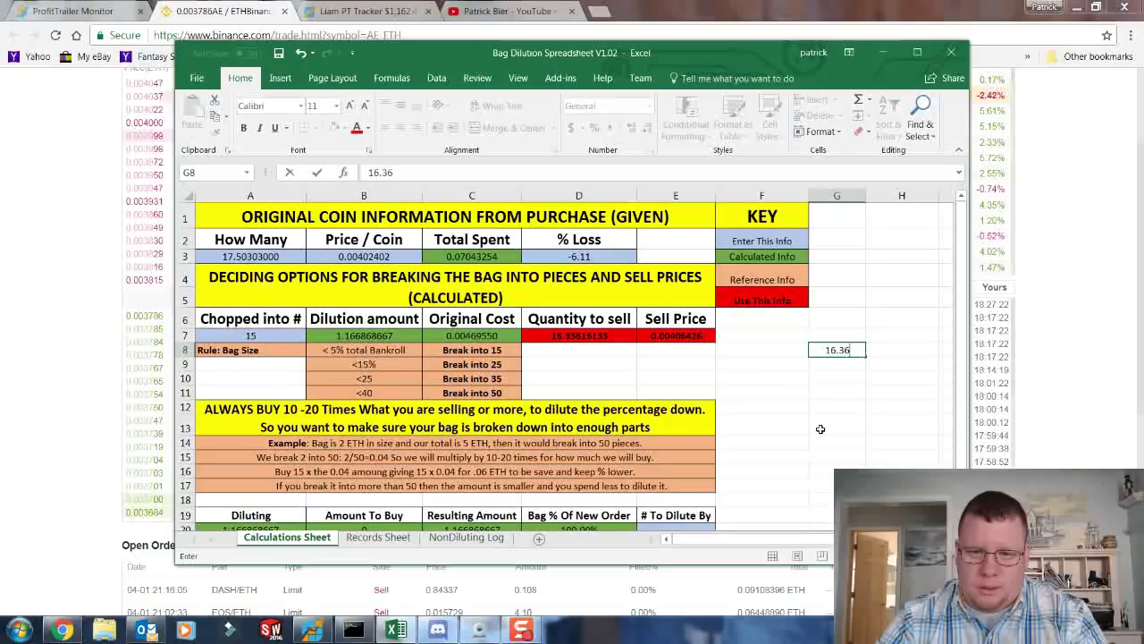
text(36)
key(BackSpace)
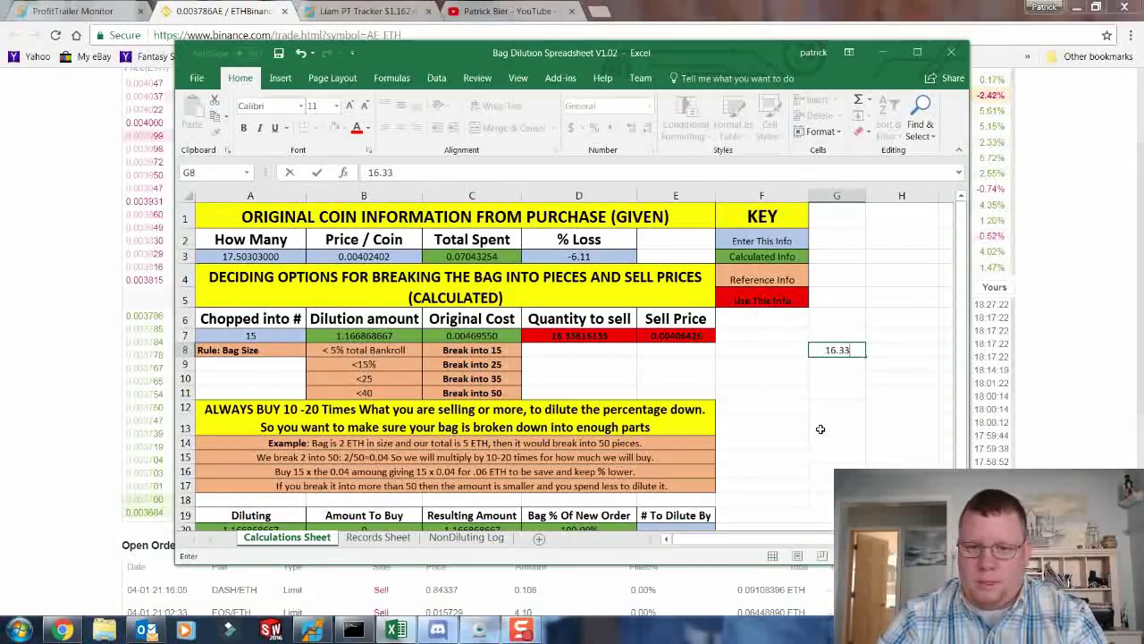
text(3616133)
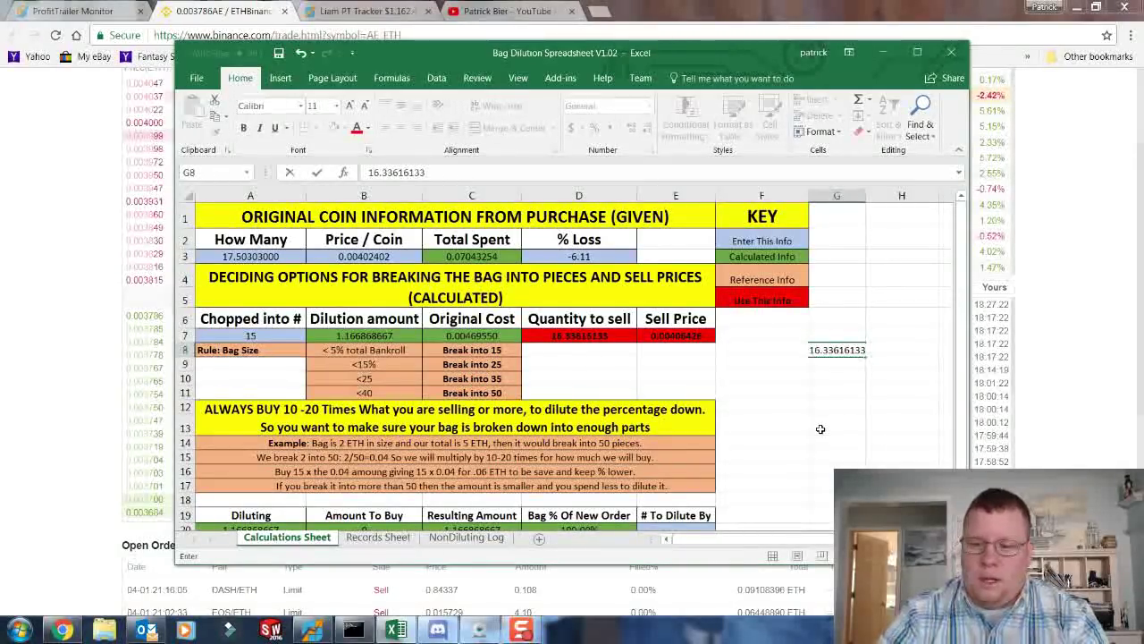
text(*)
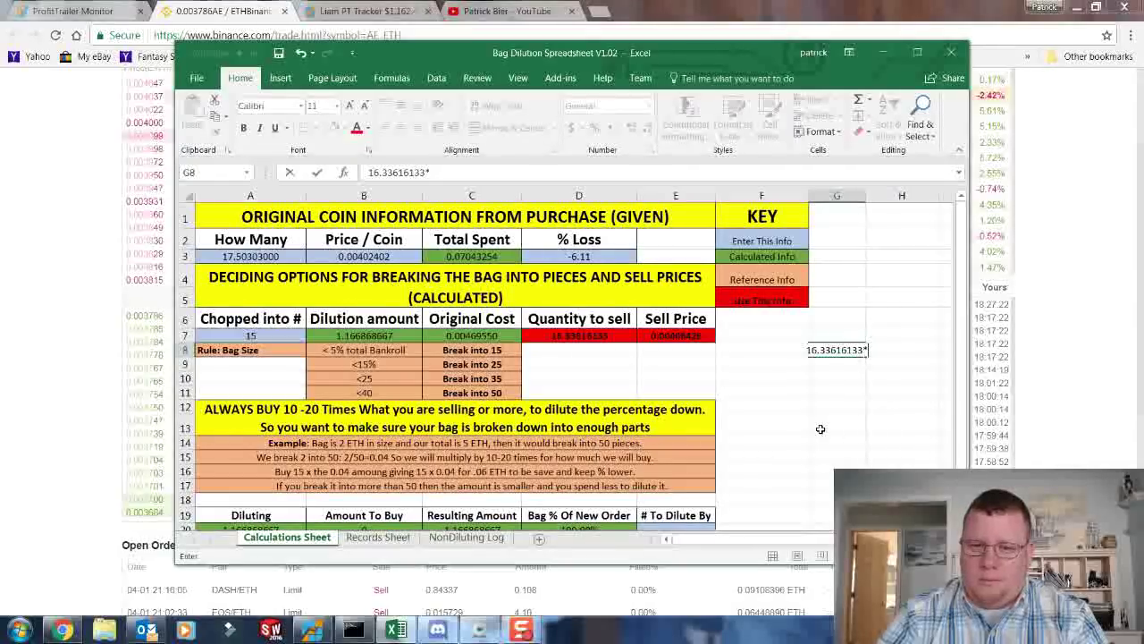
key(BackSpace)
key(BackSpace)
key(BackSpace)
key(BackSpace)
key(BackSpace)
key(BackSpace)
key(BackSpace)
key(BackSpace)
key(BackSpace)
key(BackSpace)
key(BackSpace)
key(BackSpace)
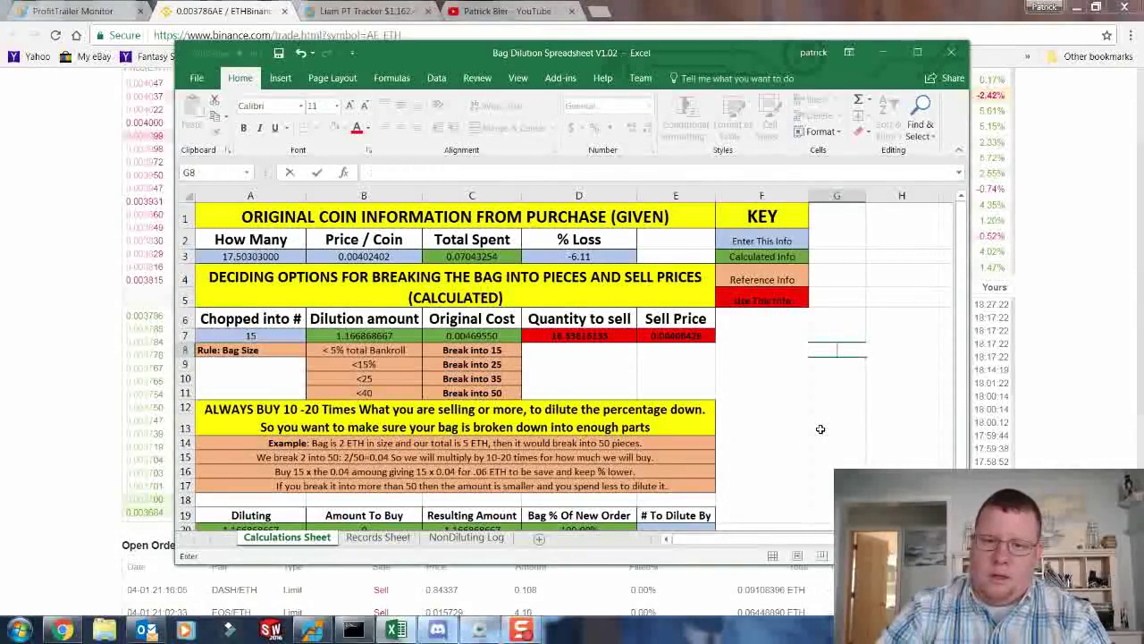
click(603, 335)
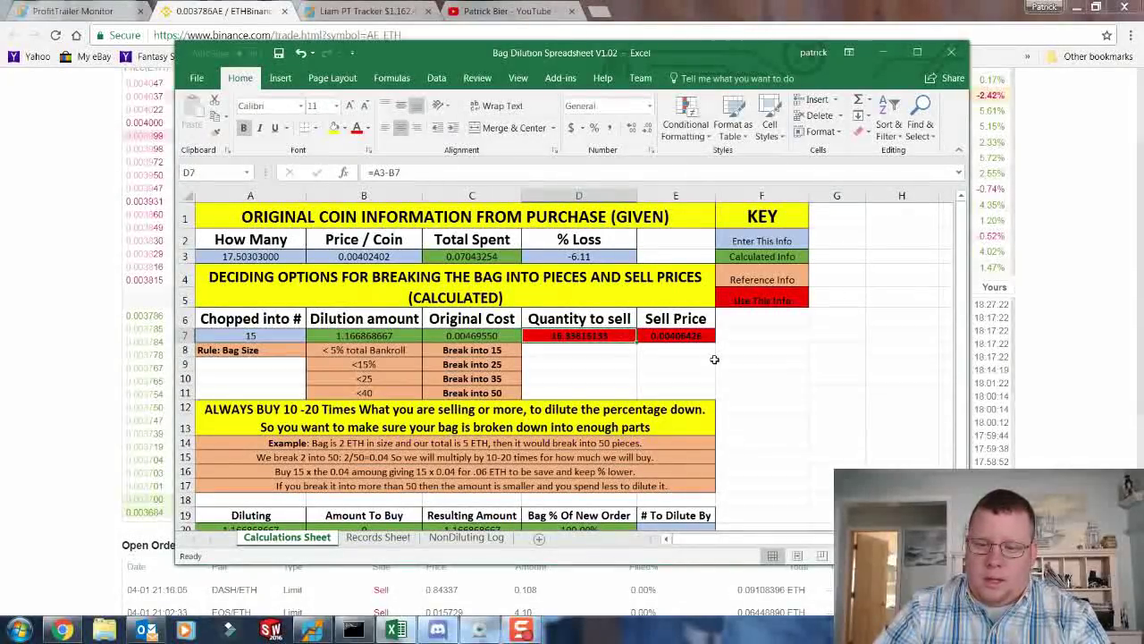
Multiply Quantity to sell by Sell Price in cell G8 with =D7*E7 and compare the product with the Binance order total
click(814, 349)
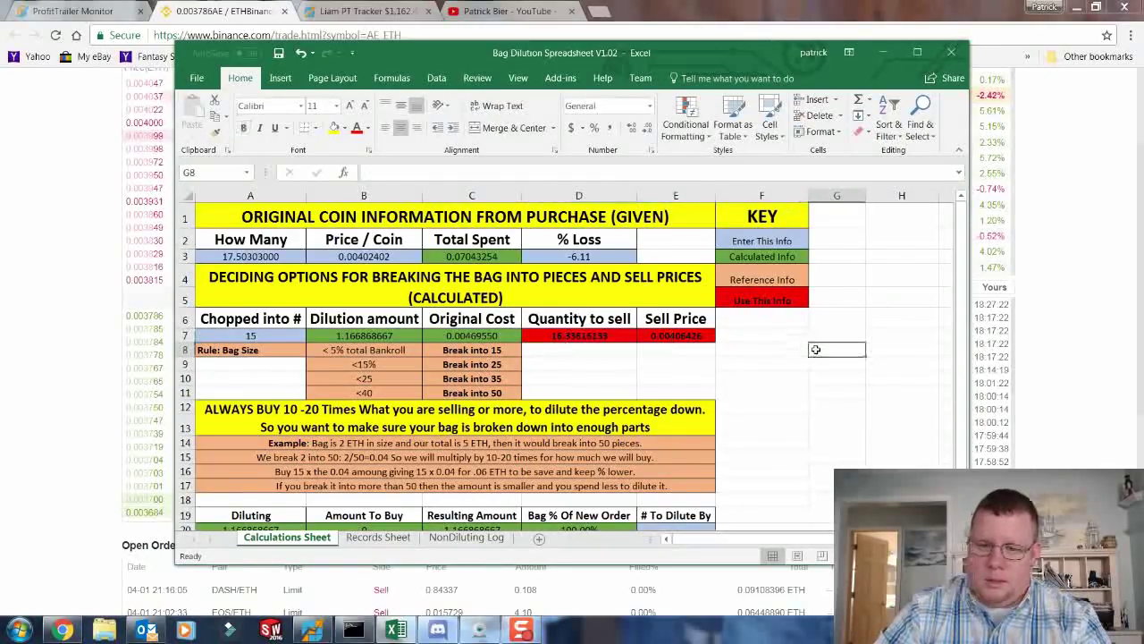
text(=)
click(622, 340)
text(*)
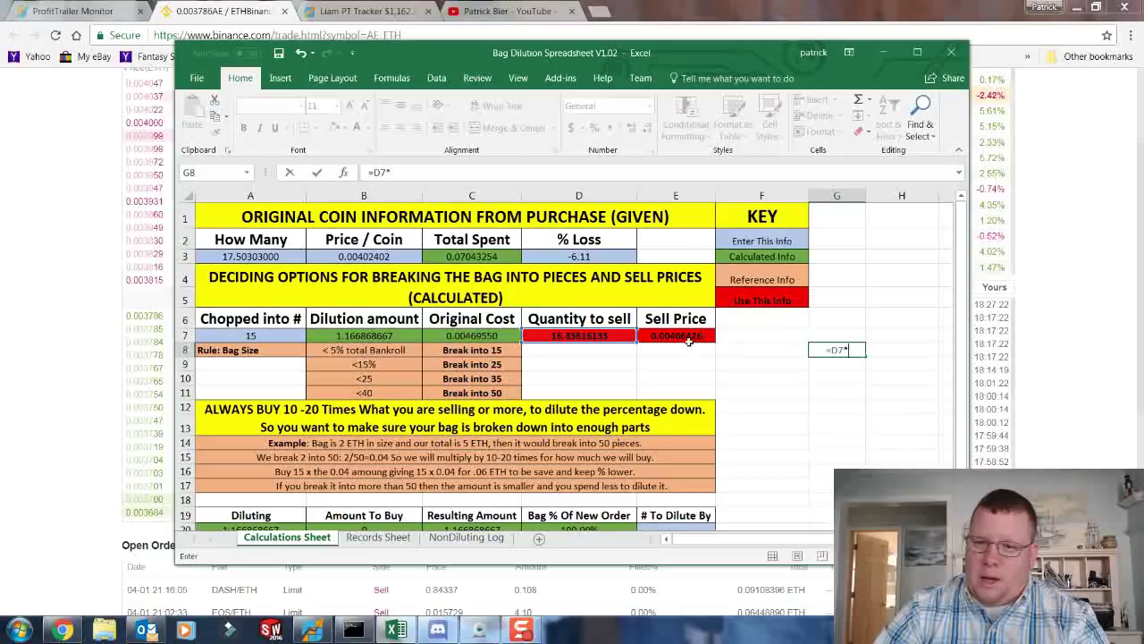
click(688, 340)
key(Return)
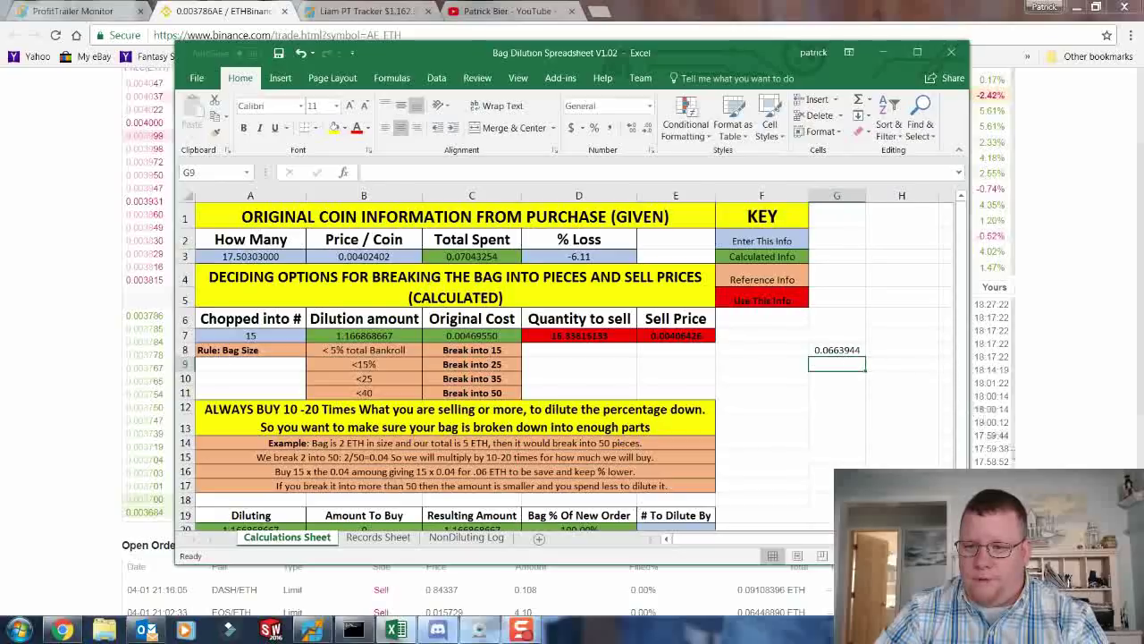
key(alt+Tab)
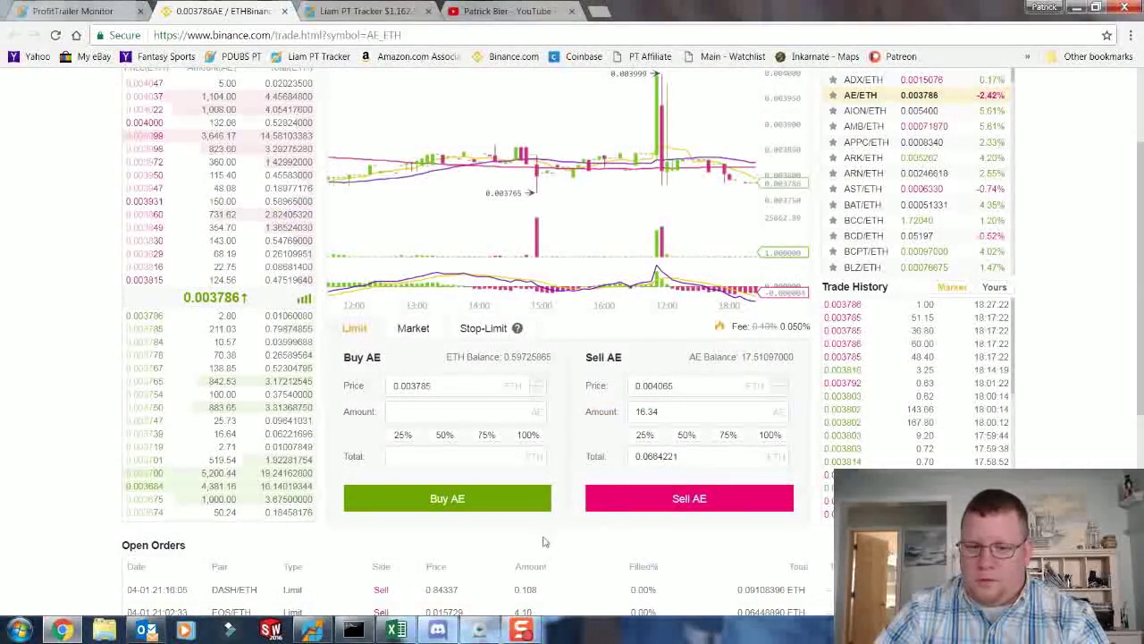
key(alt+Tab)
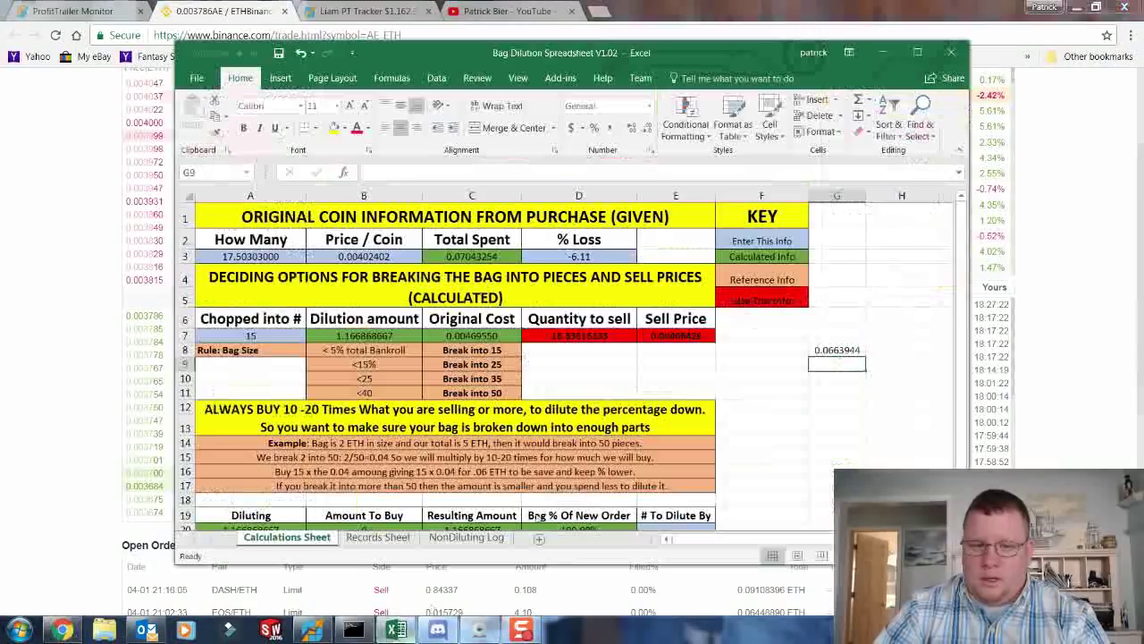
Add the Original Cost to the sale proceeds in cell G9 with the formula =G8+C7
click(771, 384)
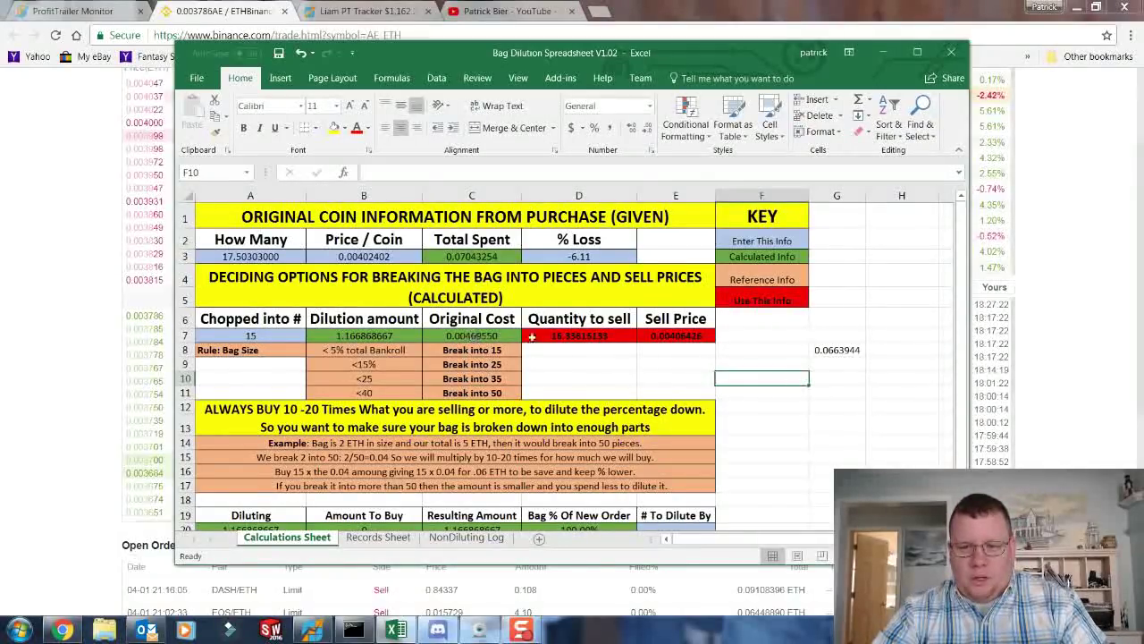
click(822, 350)
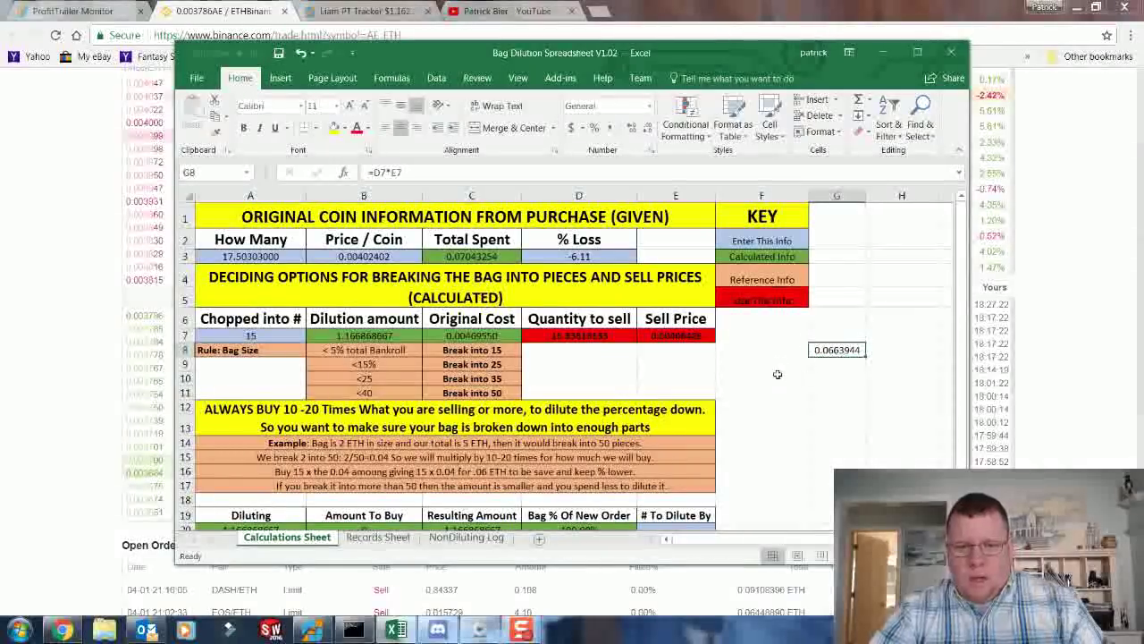
click(836, 365)
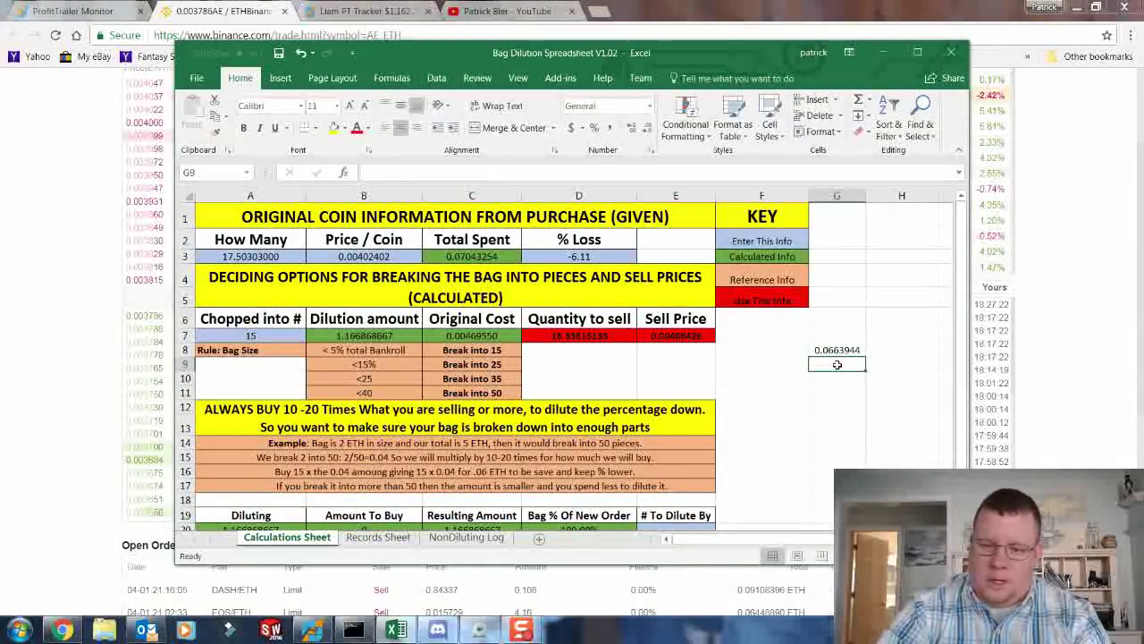
text(=)
click(837, 350)
text(+)
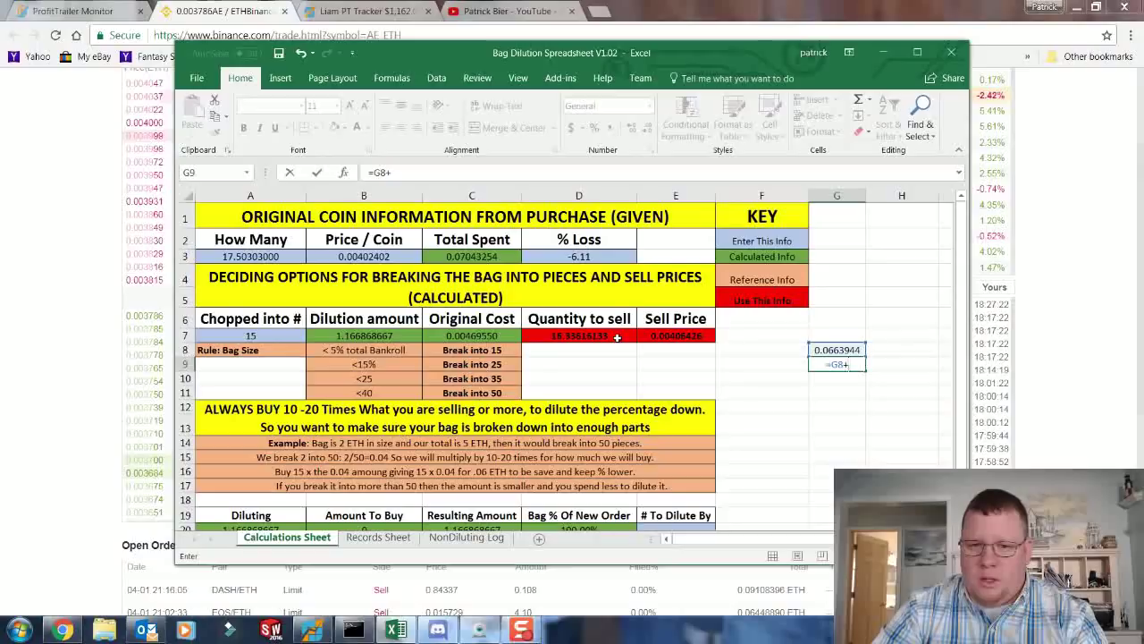
click(474, 335)
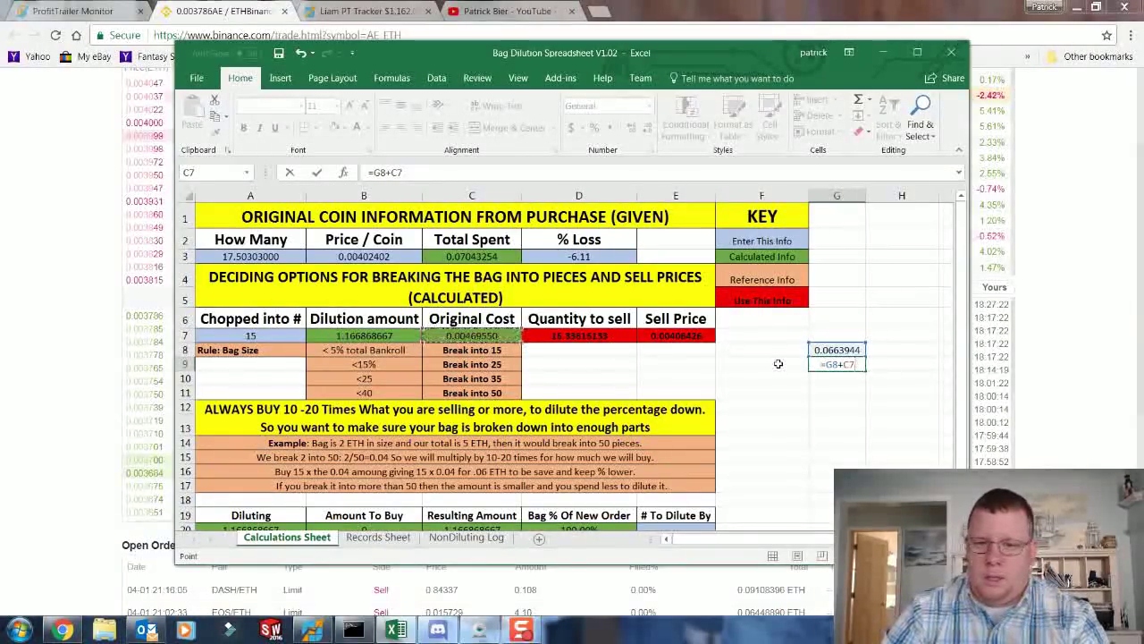
key(Return)
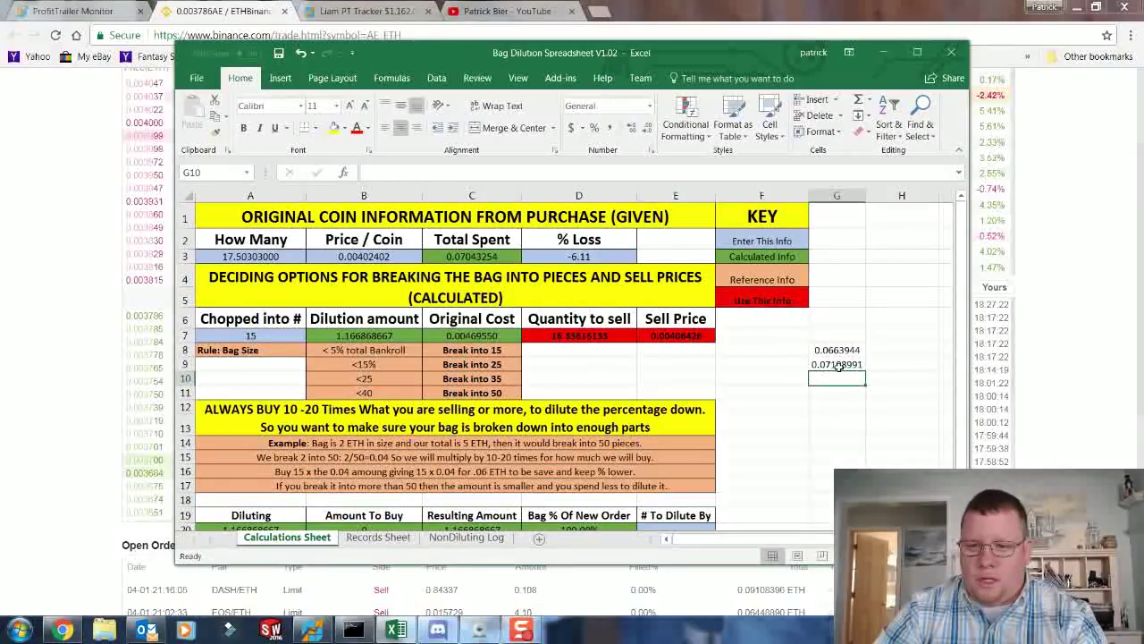
Compare the sum in G9 with Total Spent, and clear the scratch calculations from cells G9 and G8
click(471, 257)
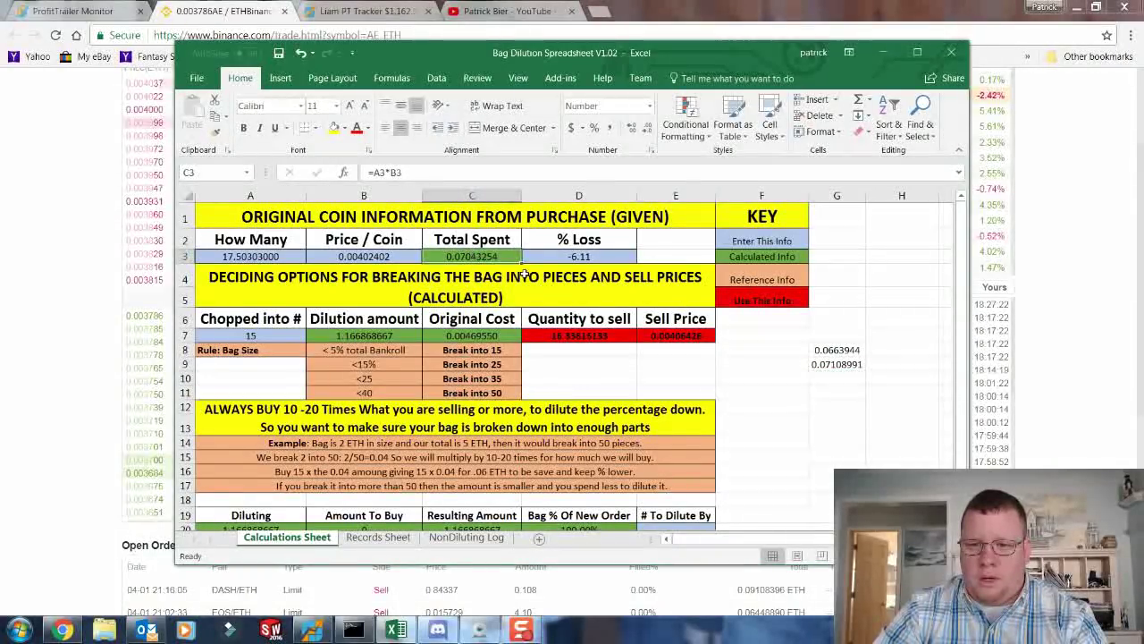
click(838, 364)
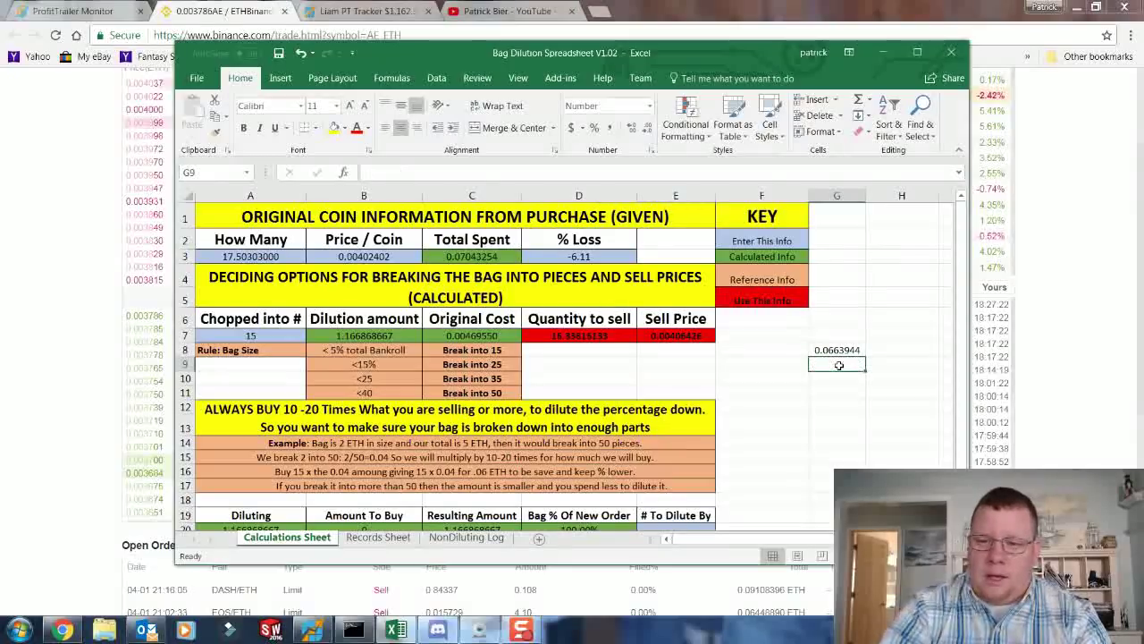
click(837, 351)
key(Delete)
click(679, 333)
click(793, 347)
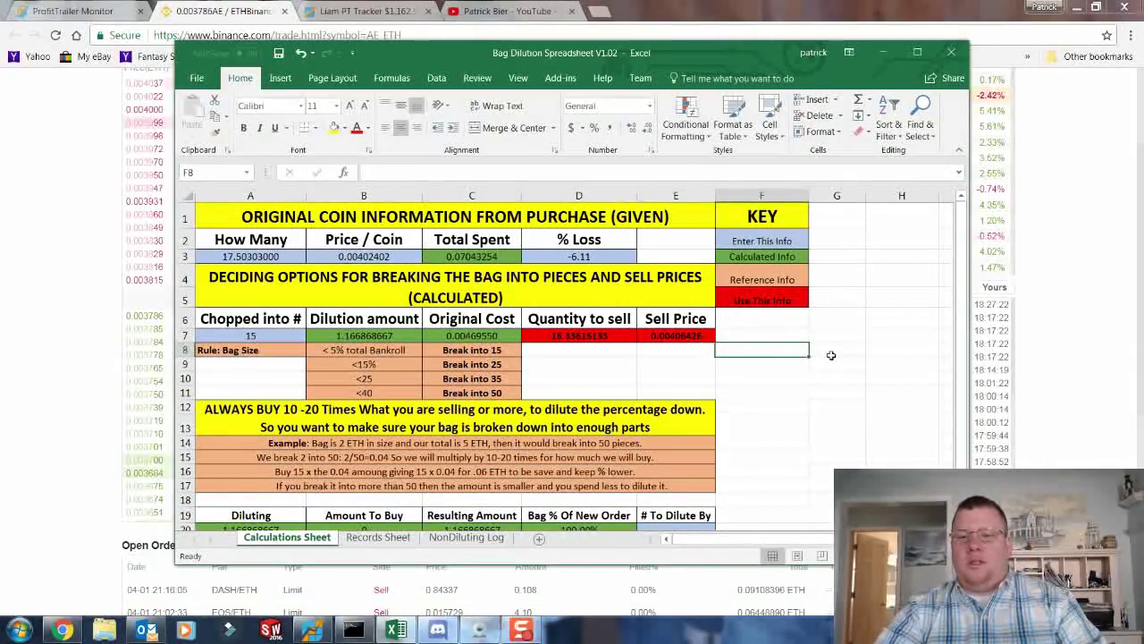
click(832, 356)
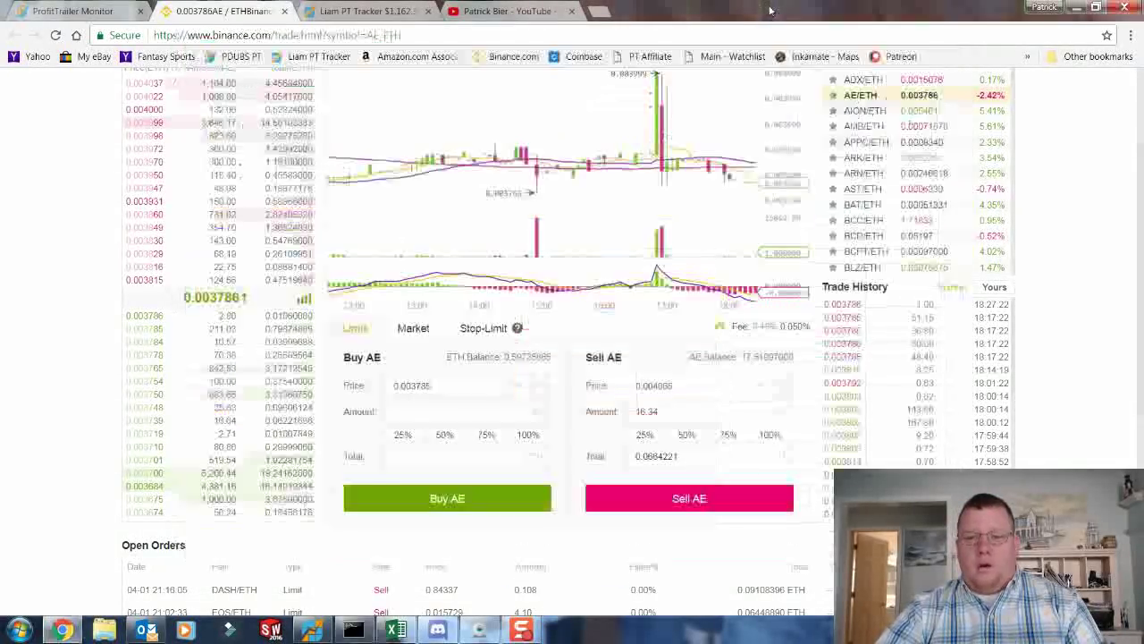
Return to Binance and place the limit sell order for 16.34 AE at 0.004065 ETH
click(772, 9)
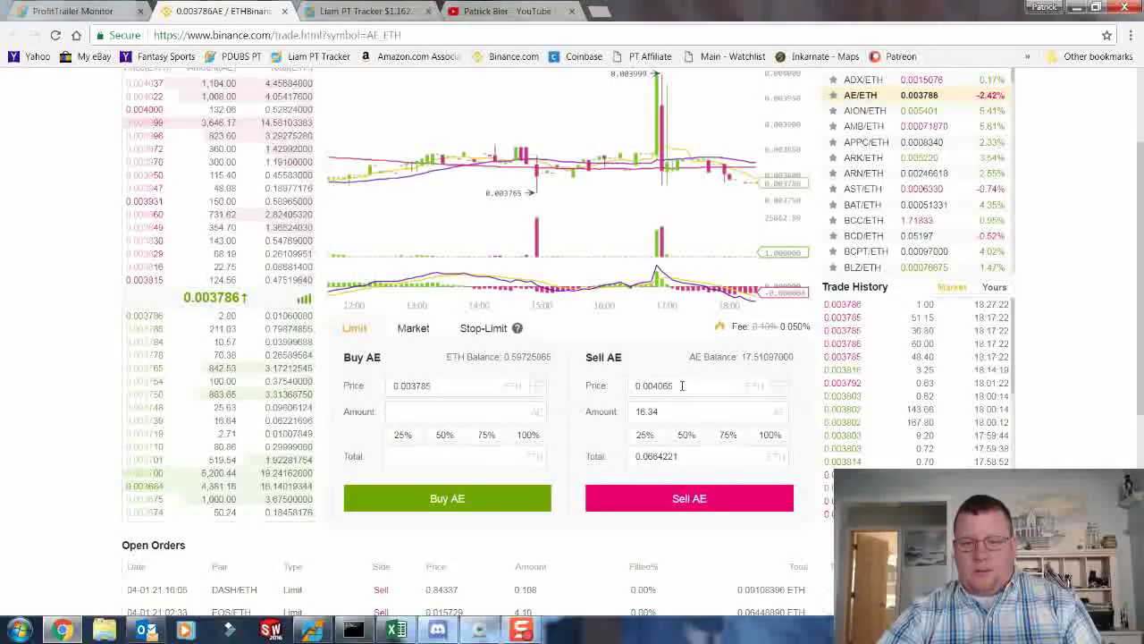
click(717, 500)
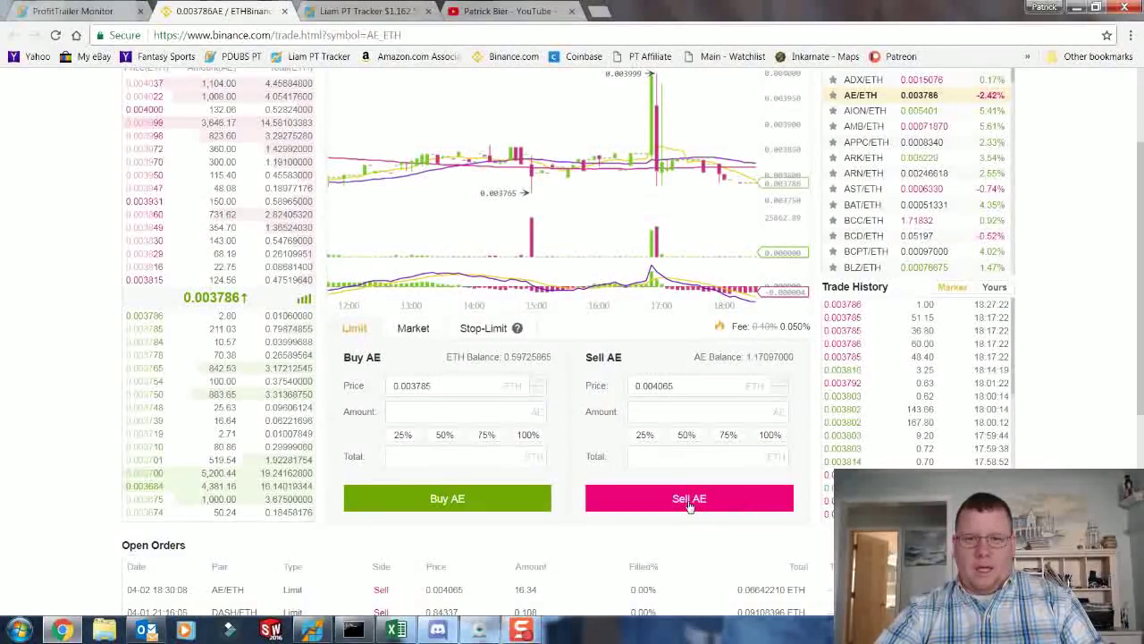
Review the DCA Log and Pending Log in ProfitTrailer, and return to the Bag Dilution Spreadsheet in Excel
click(80, 13)
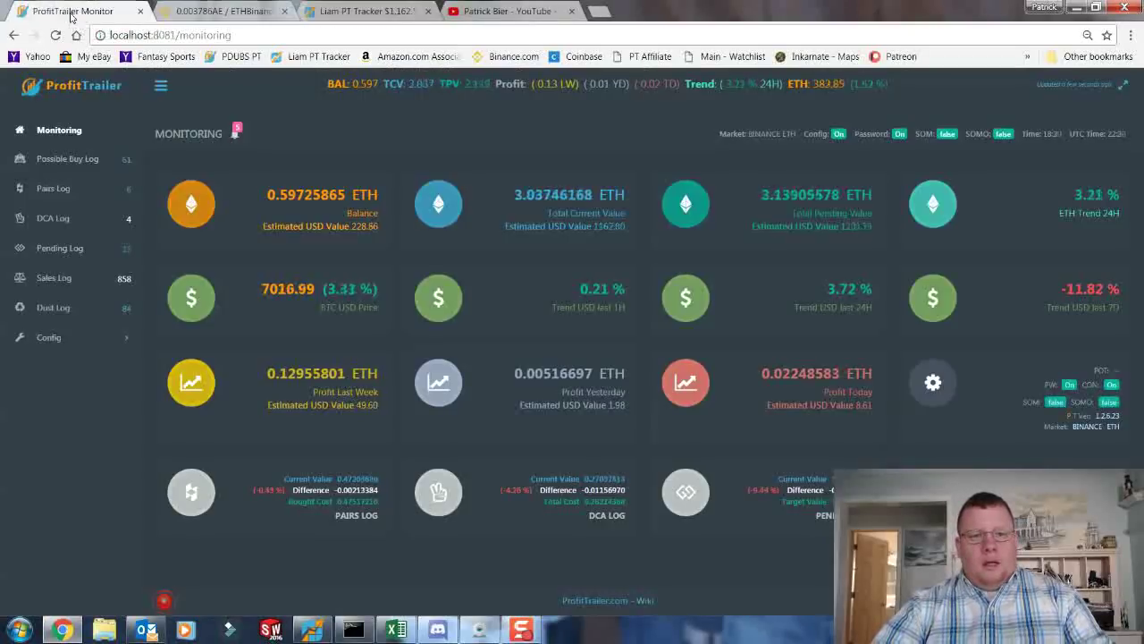
click(114, 220)
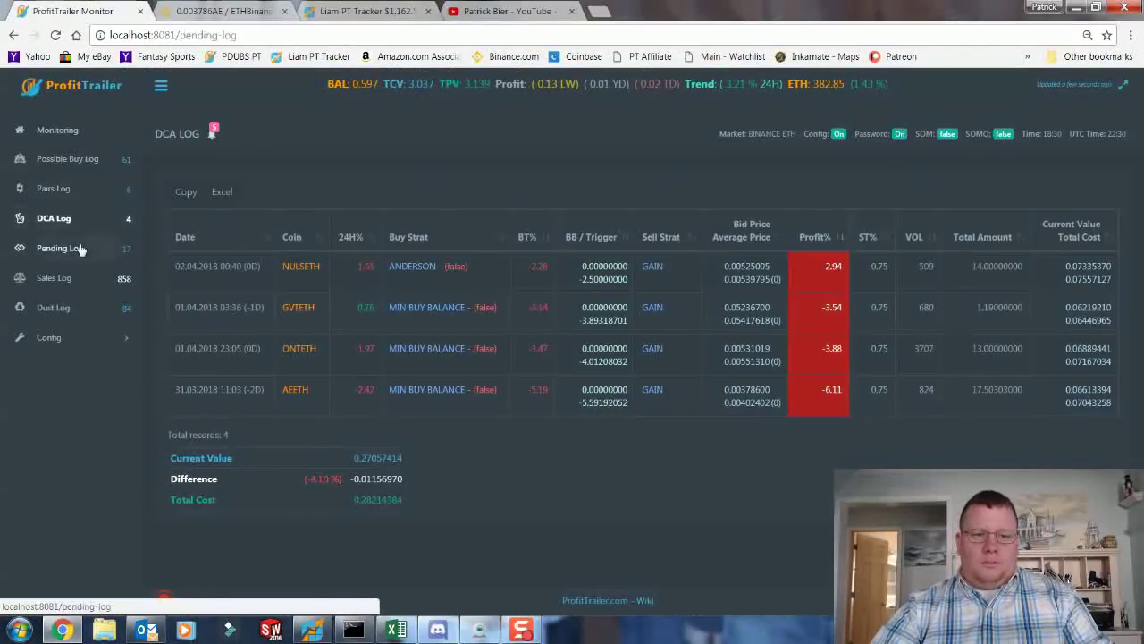
click(95, 250)
scroll(461, 336, down, 1)
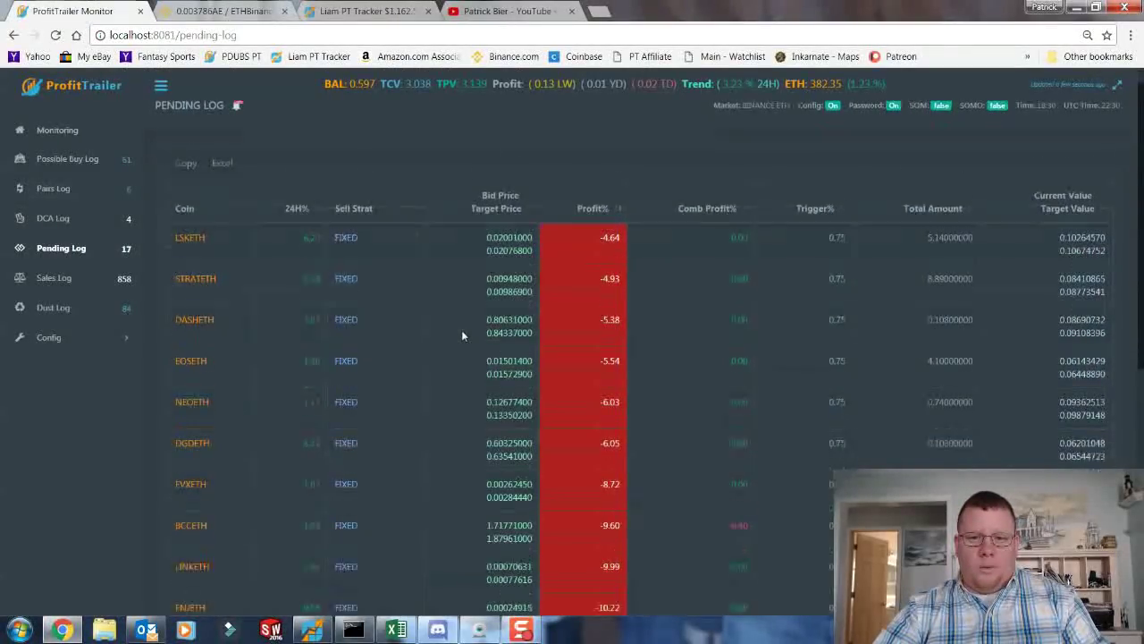
scroll(462, 335, down, 5)
scroll(470, 360, up, 5)
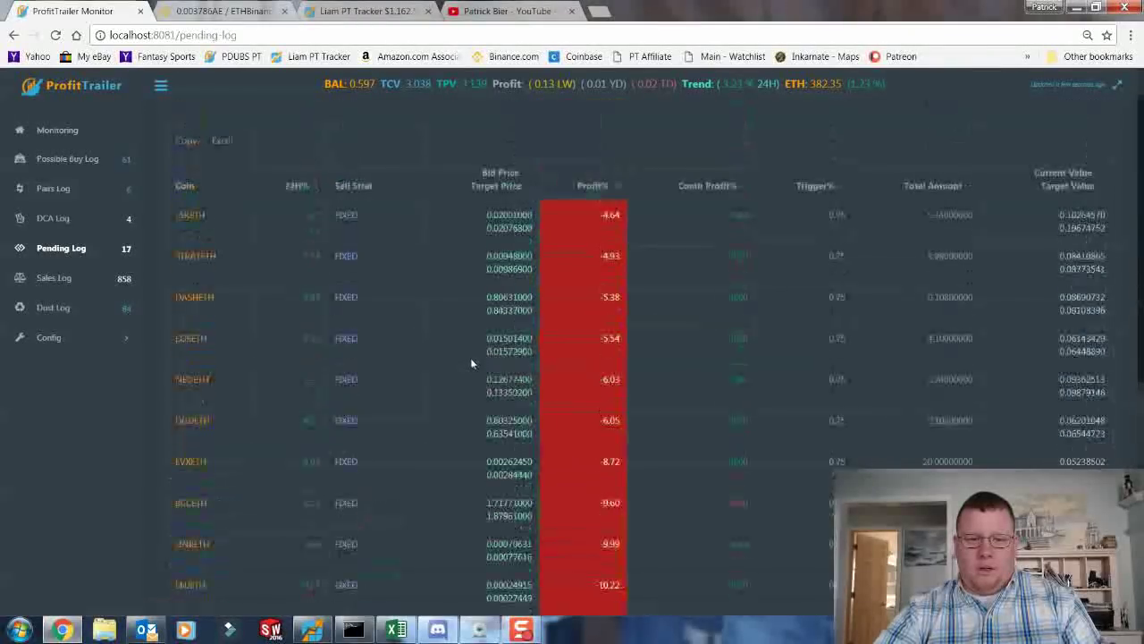
scroll(470, 357, down, 1)
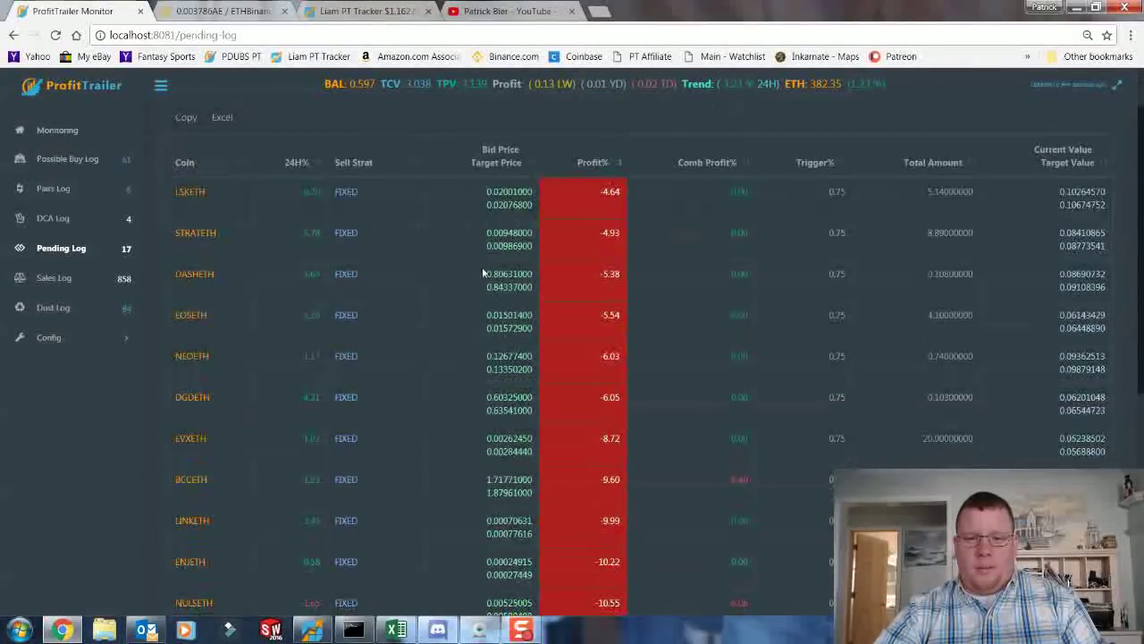
click(396, 630)
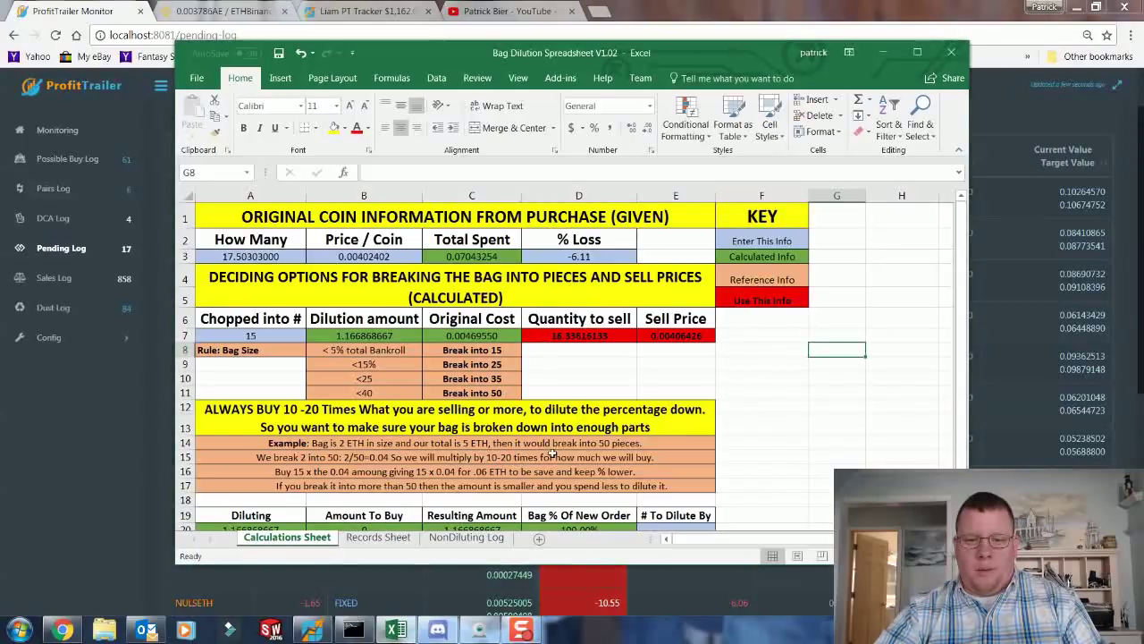
Open the Records Sheet and autofit the Name column to its contents
click(378, 536)
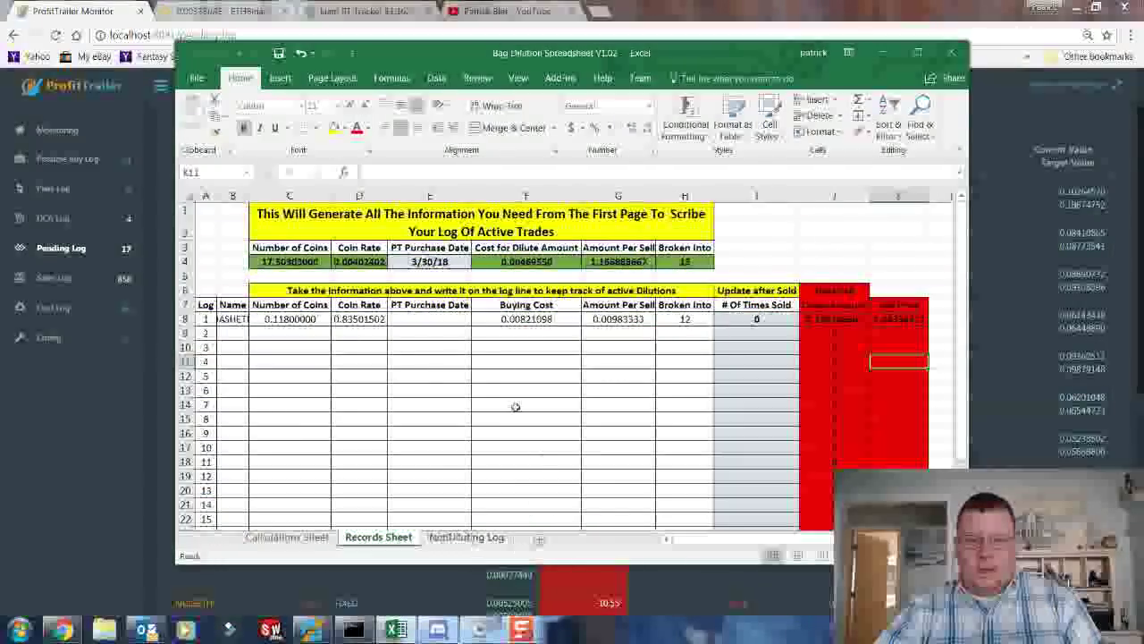
double_click(249, 195)
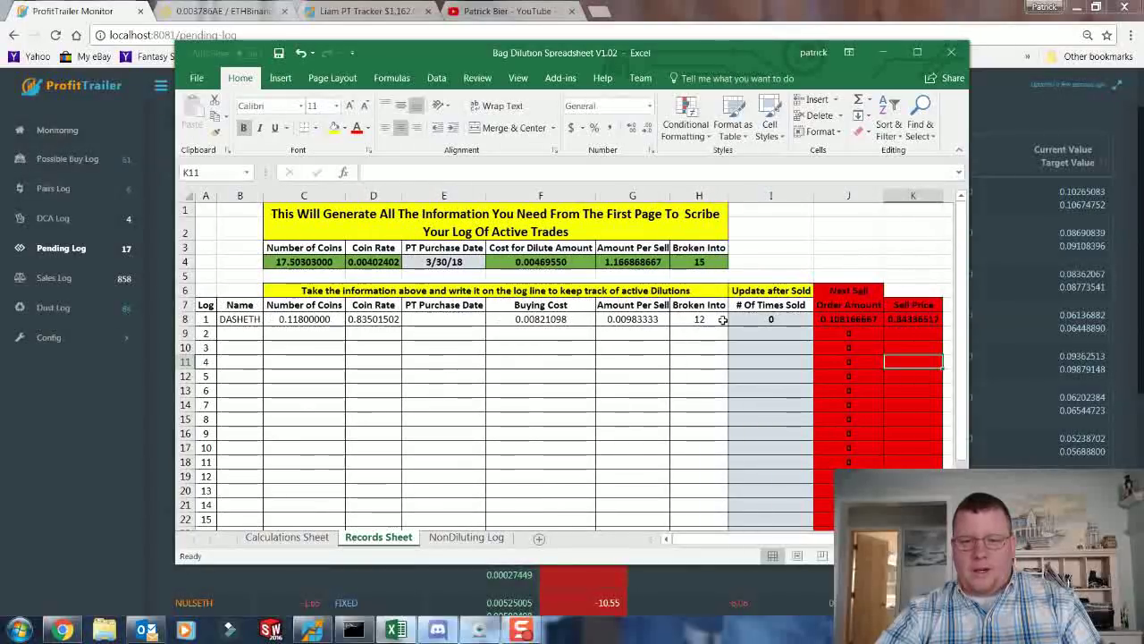
Switch to ProfitTrailer and look for the AEETH piece in the Dust Log, and check the Pairs Log
click(117, 376)
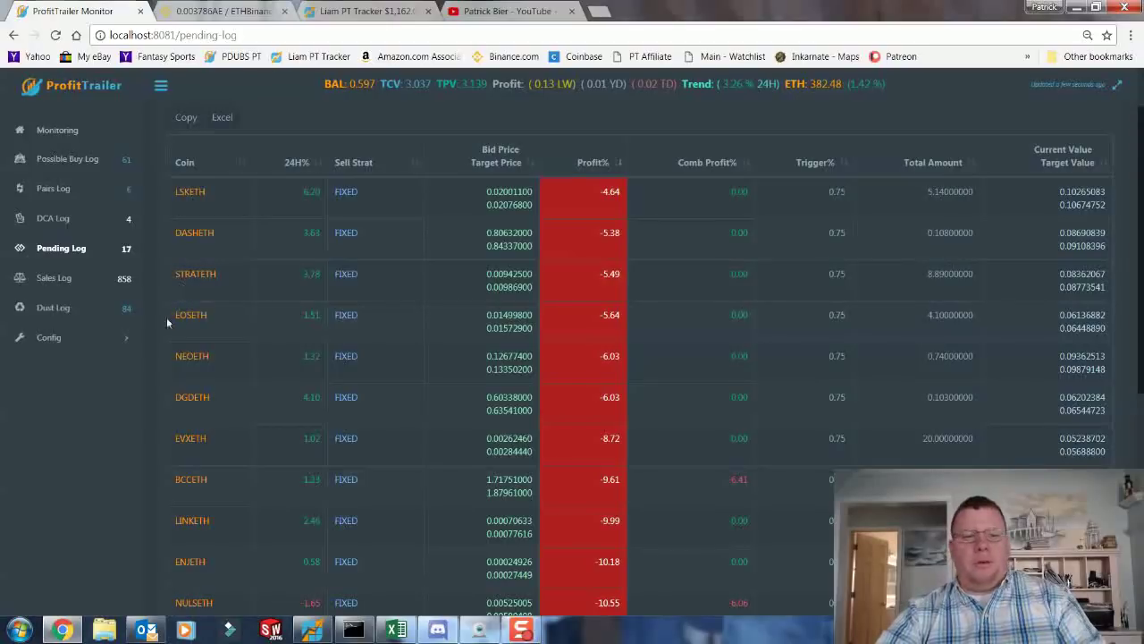
click(54, 308)
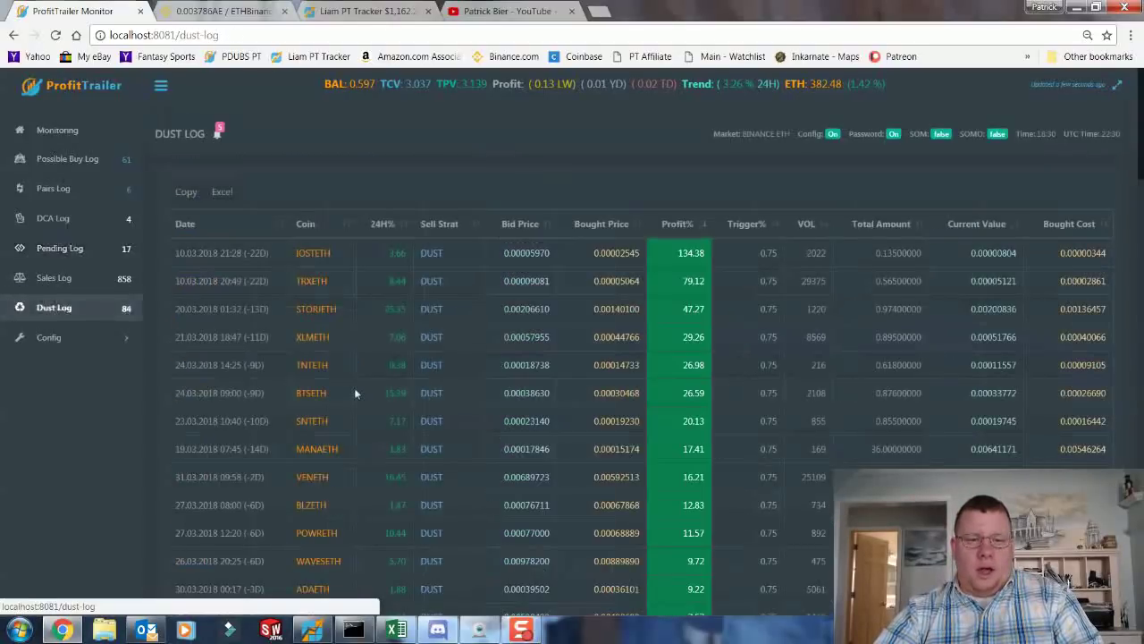
scroll(354, 388, down, 8)
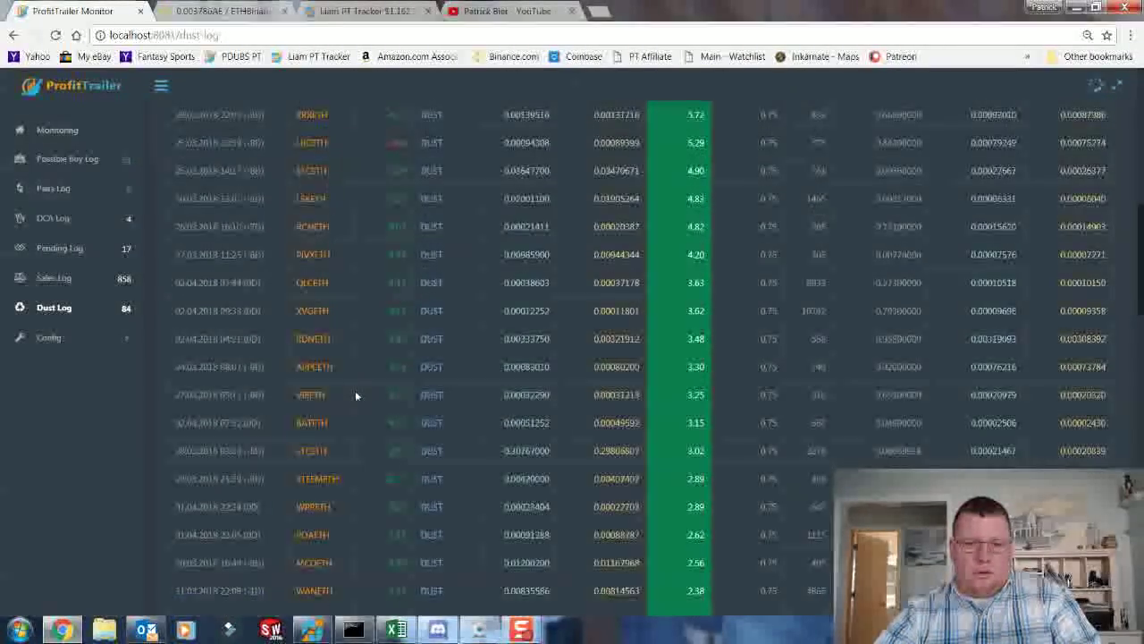
scroll(355, 394, down, 4)
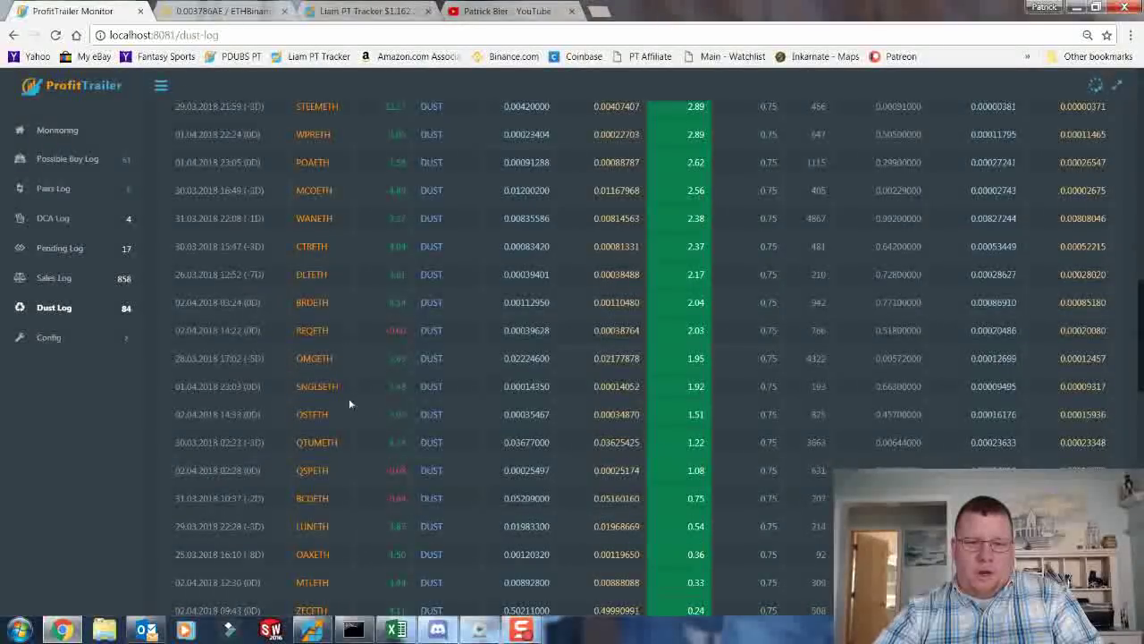
scroll(358, 482, down, 2)
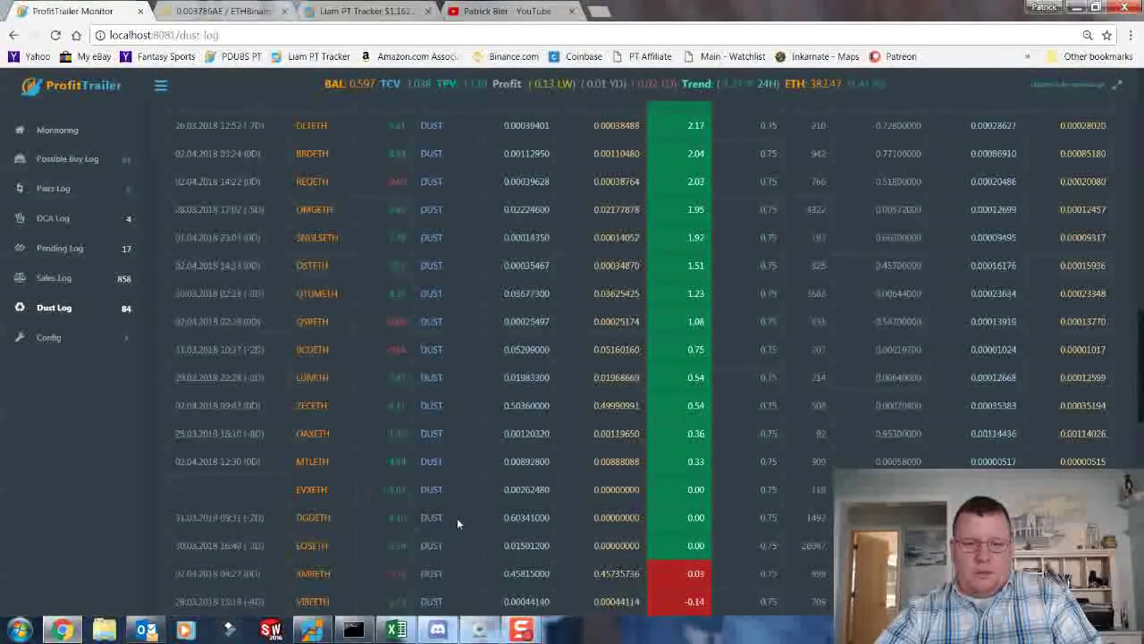
scroll(453, 516, down, 3)
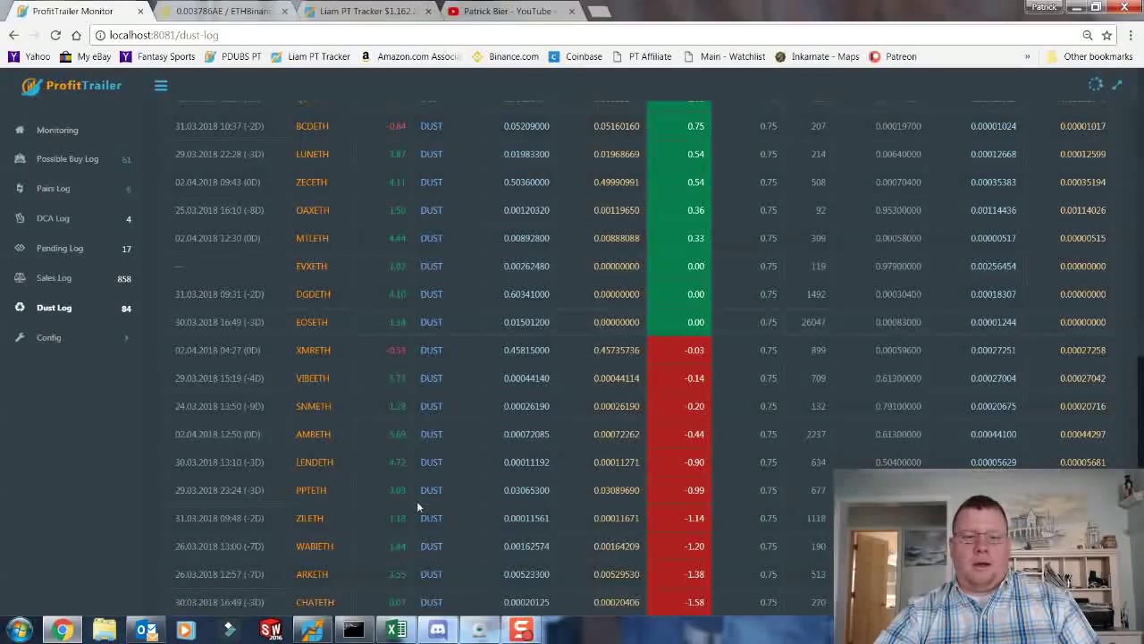
scroll(417, 507, down, 3)
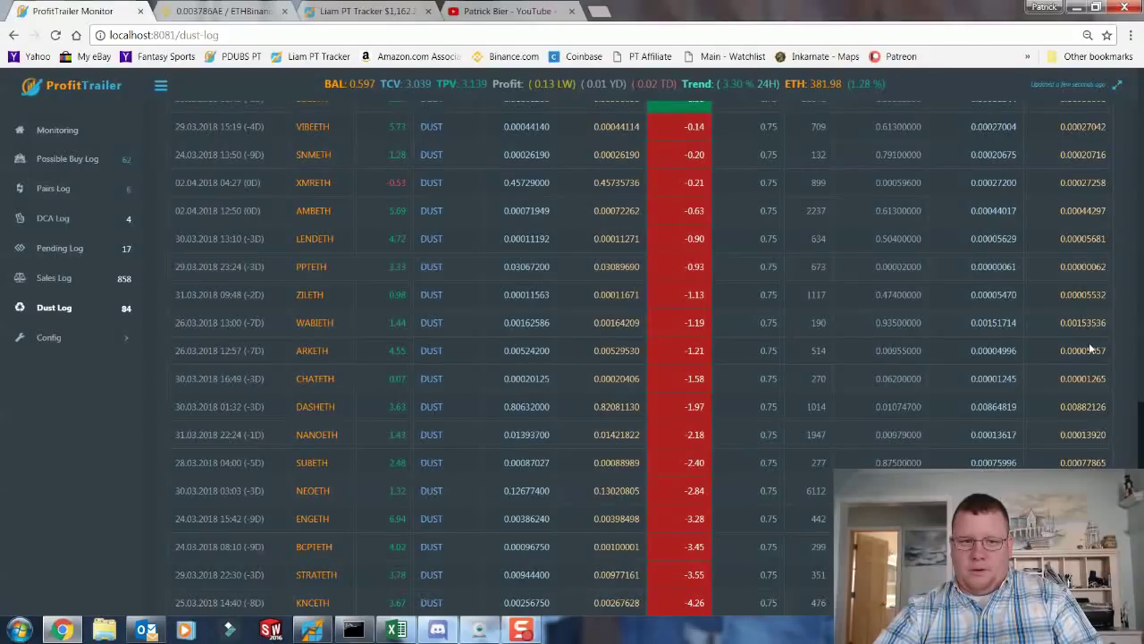
click(82, 193)
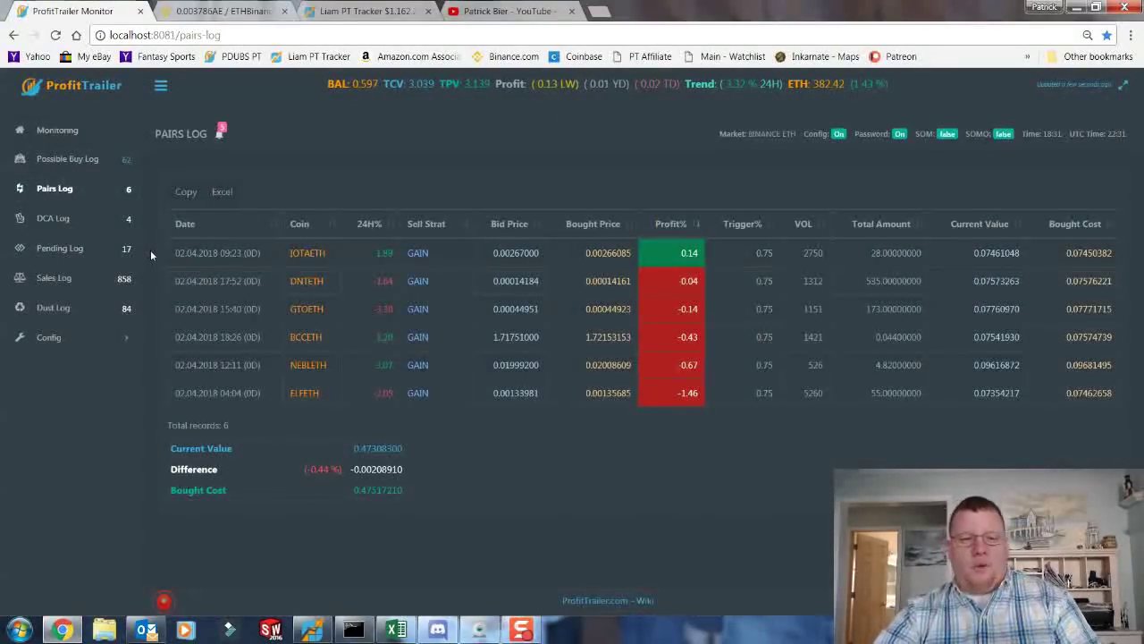
Restart the bot by closing its Binance PT console and ProfitTrailer browser tab, and launching Binance PT from the desktop
click(353, 629)
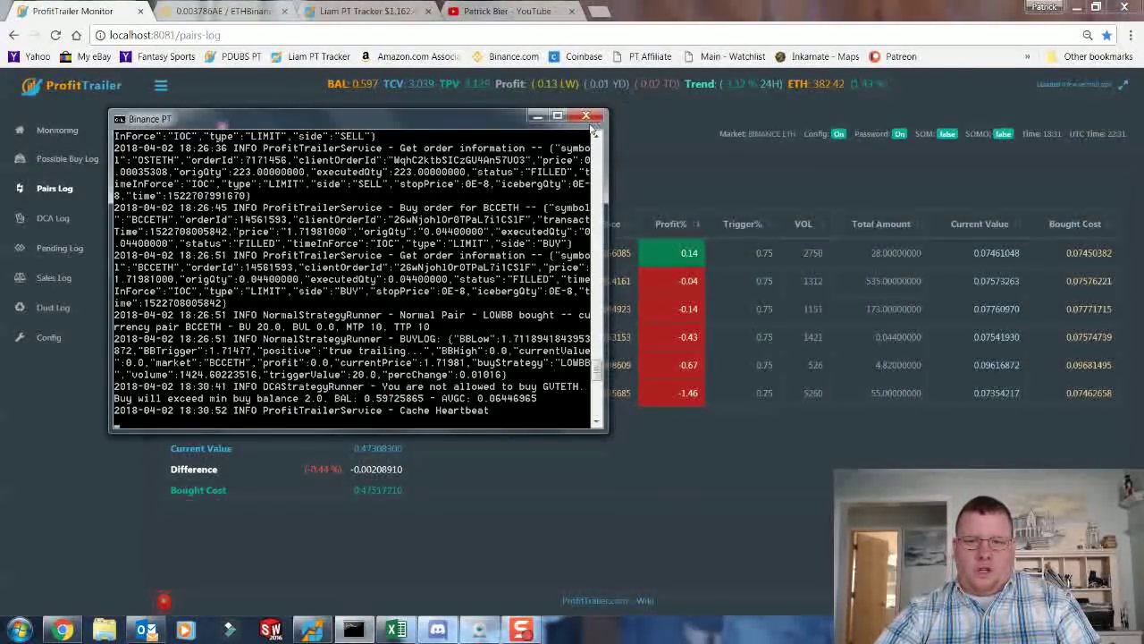
click(585, 116)
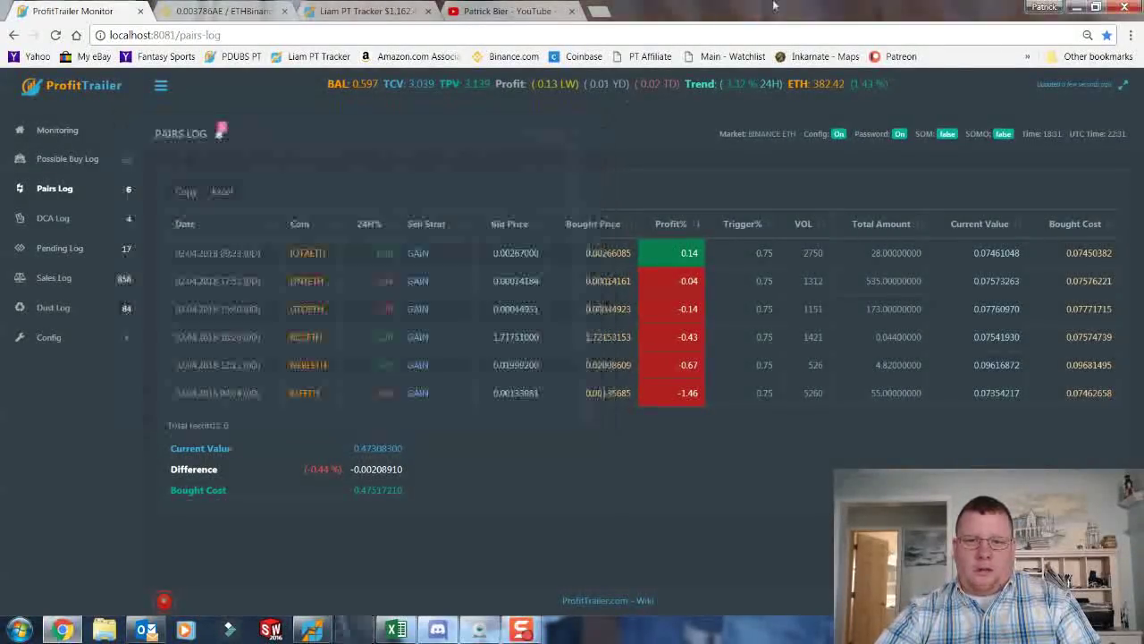
click(140, 10)
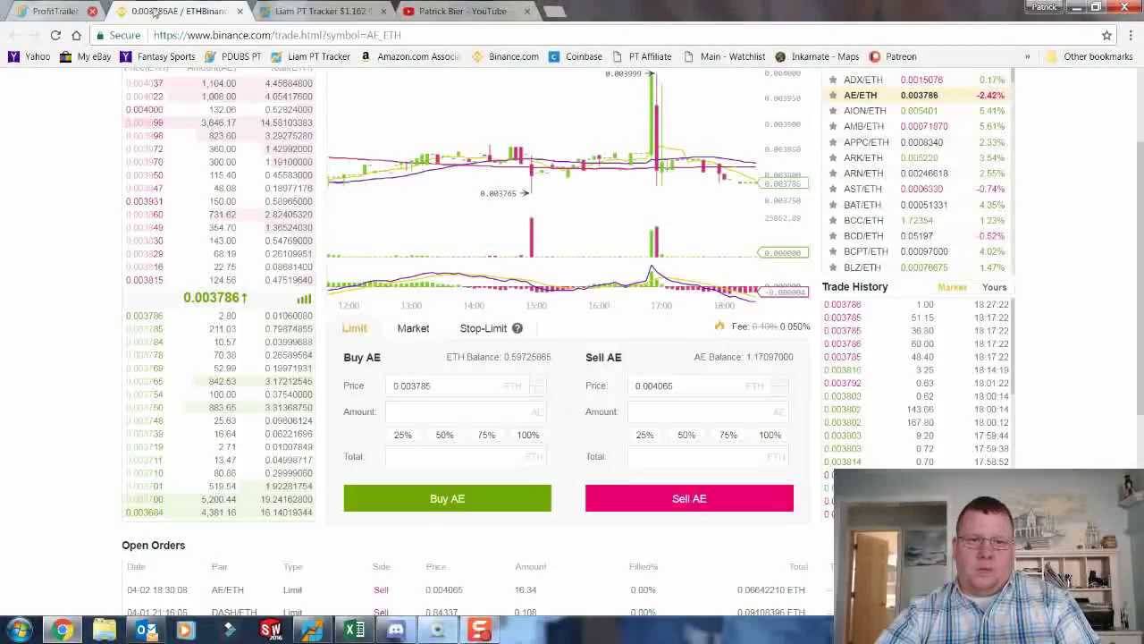
click(1077, 6)
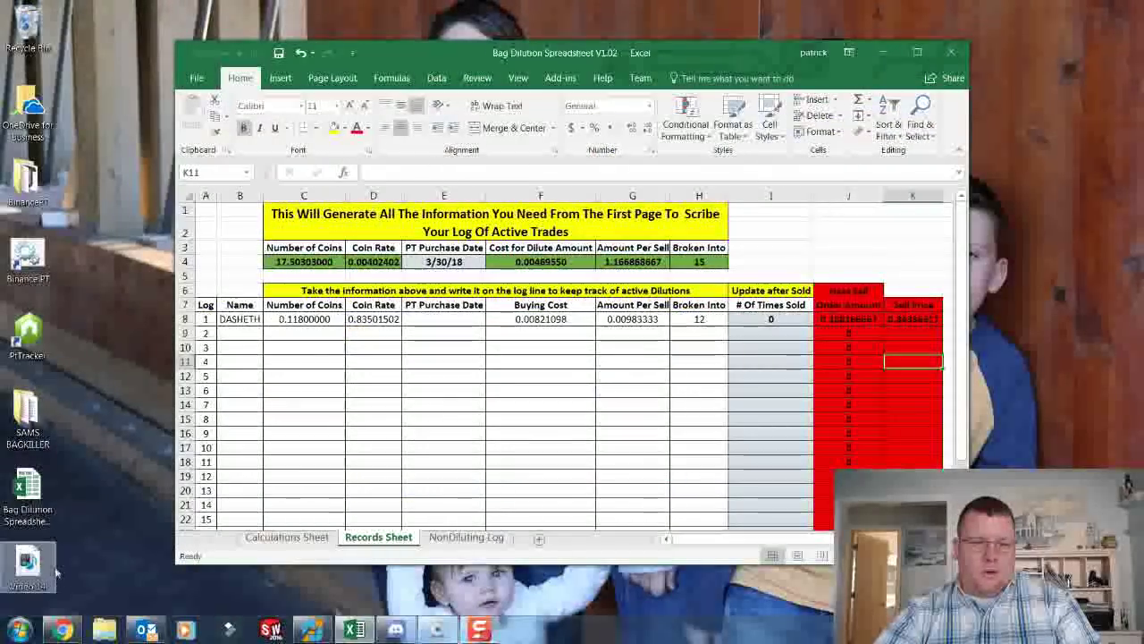
double_click(43, 284)
click(627, 330)
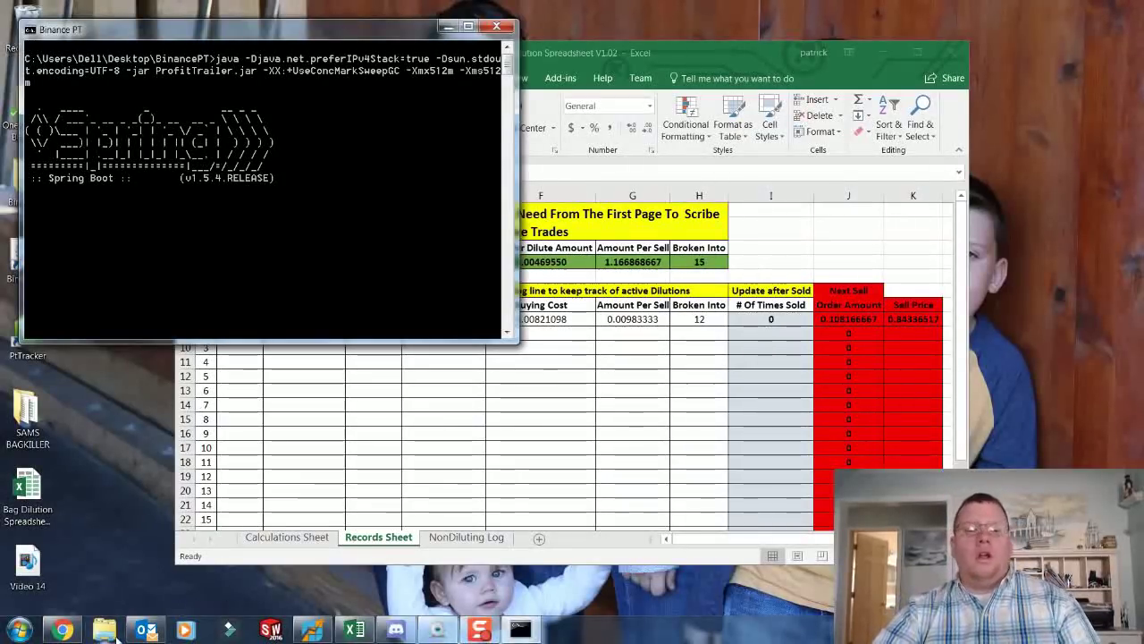
Reopen the ProfitTrailer Monitor at localhost:8081 in Chrome and display its DCA Log
click(69, 631)
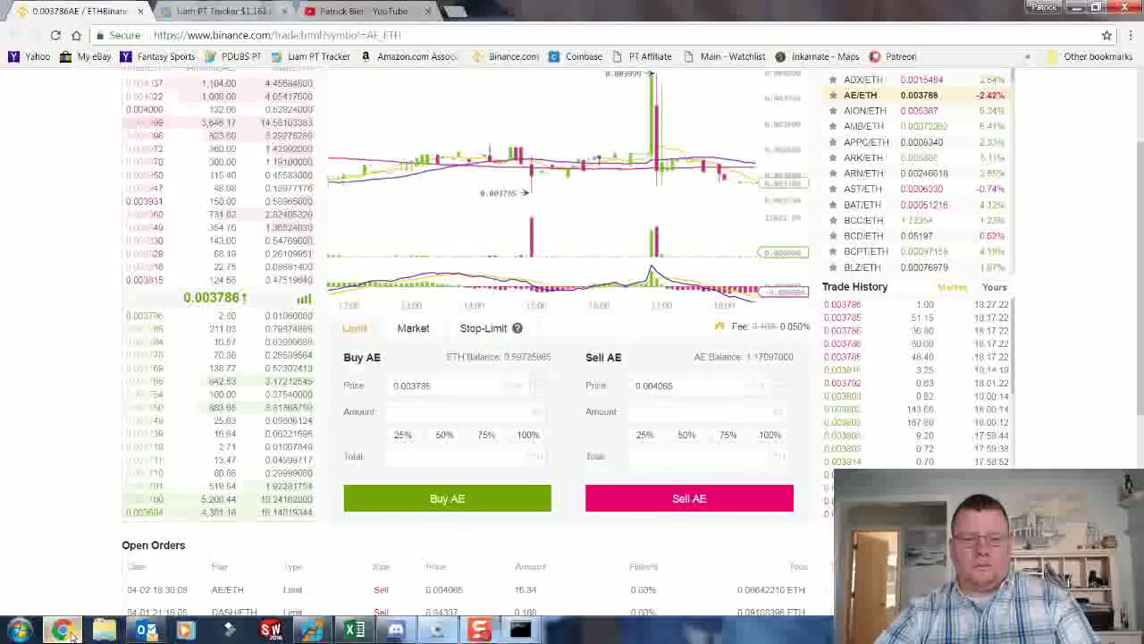
click(70, 631)
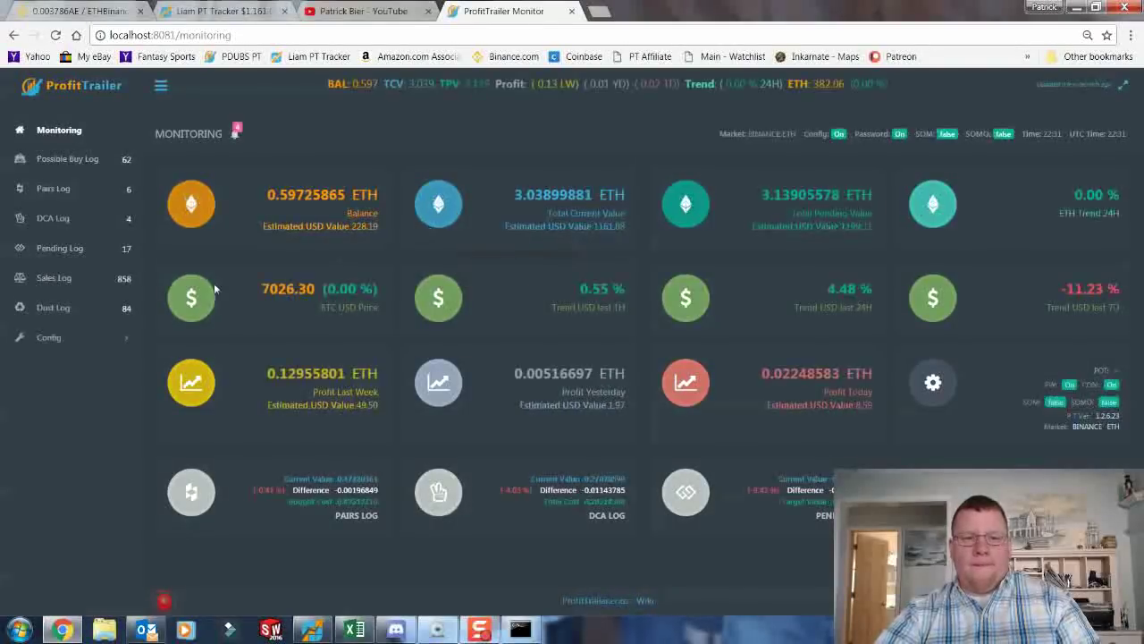
click(77, 223)
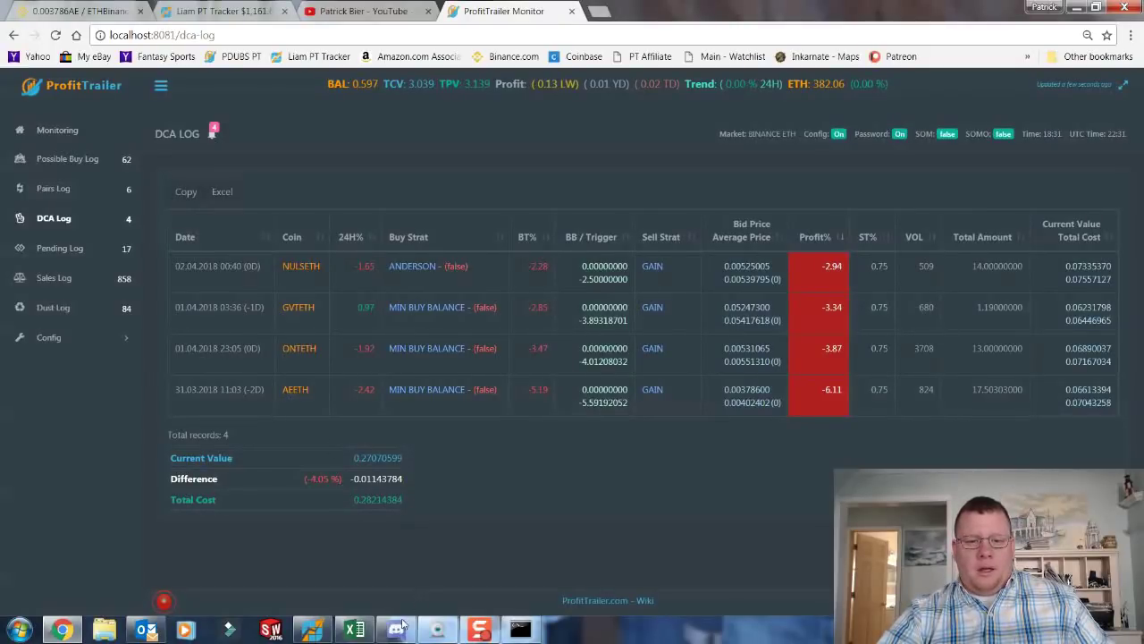
Show the Calculations Sheet in Excel, and recheck ProfitTrailer's DCA Log and Pairs Log for AEETH
click(354, 629)
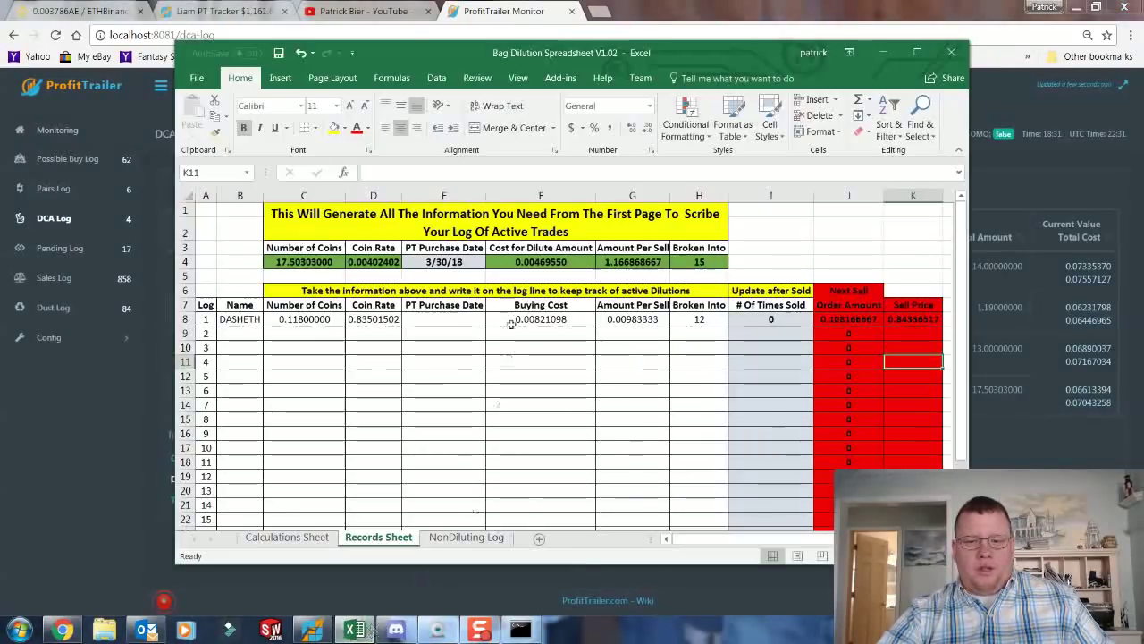
click(287, 537)
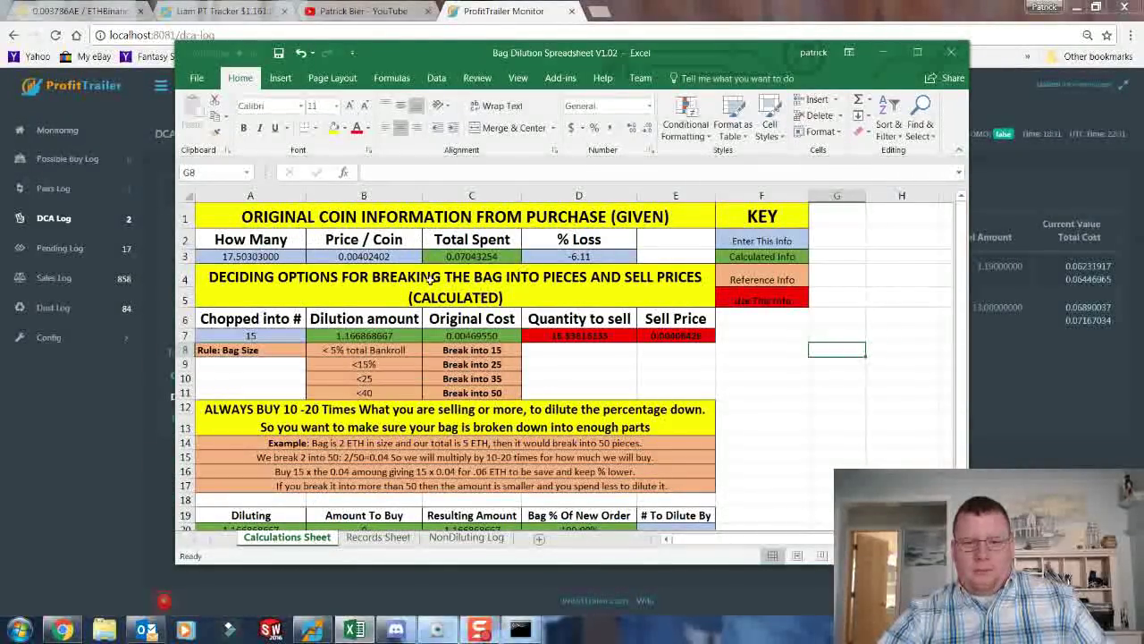
click(127, 407)
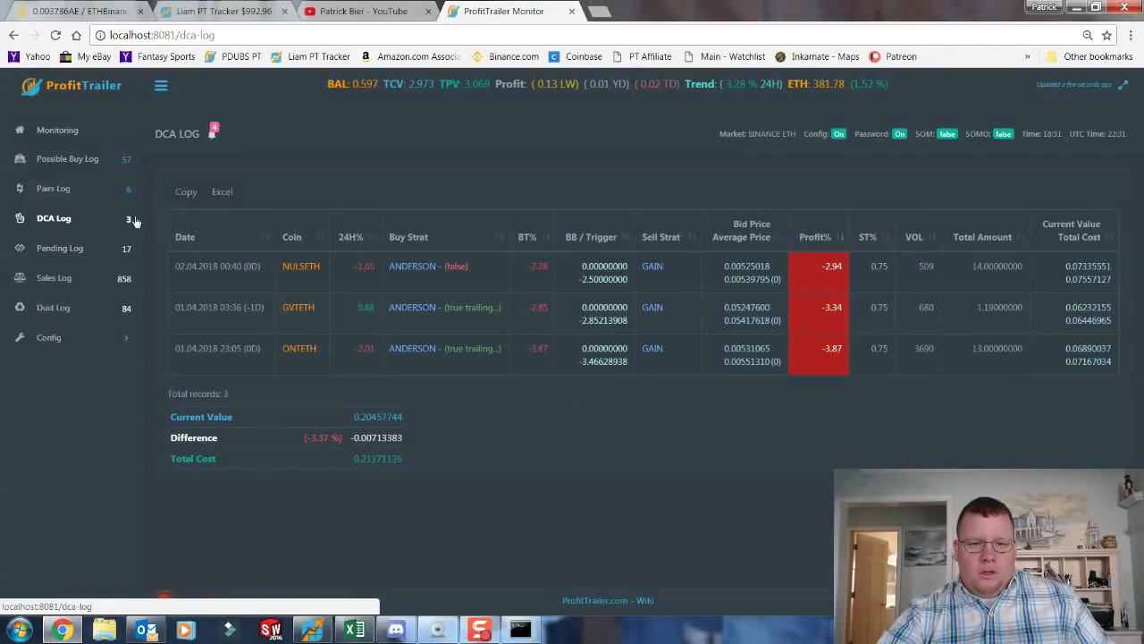
click(94, 190)
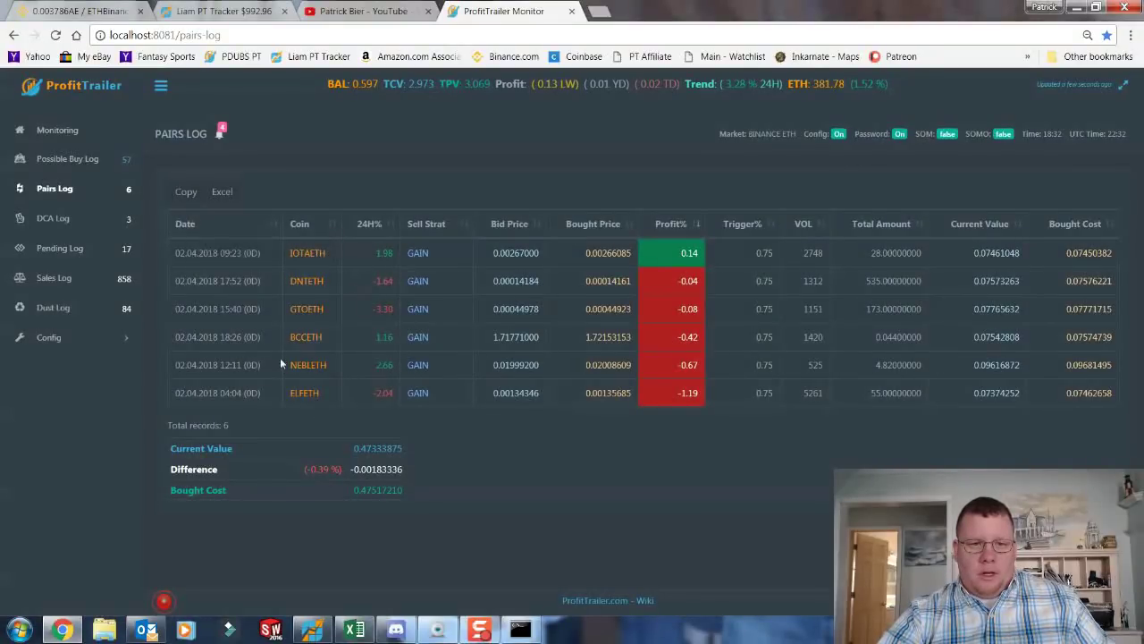
click(79, 220)
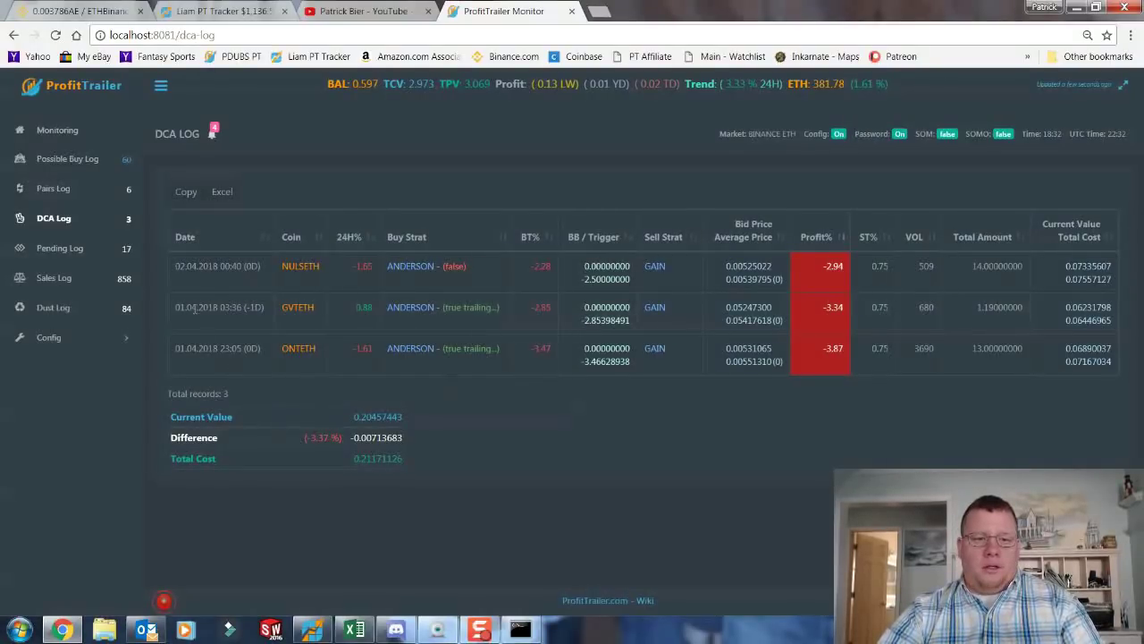
Review the bag-splitting rules and the dilution purchase section on the Calculations Sheet in Excel
click(356, 631)
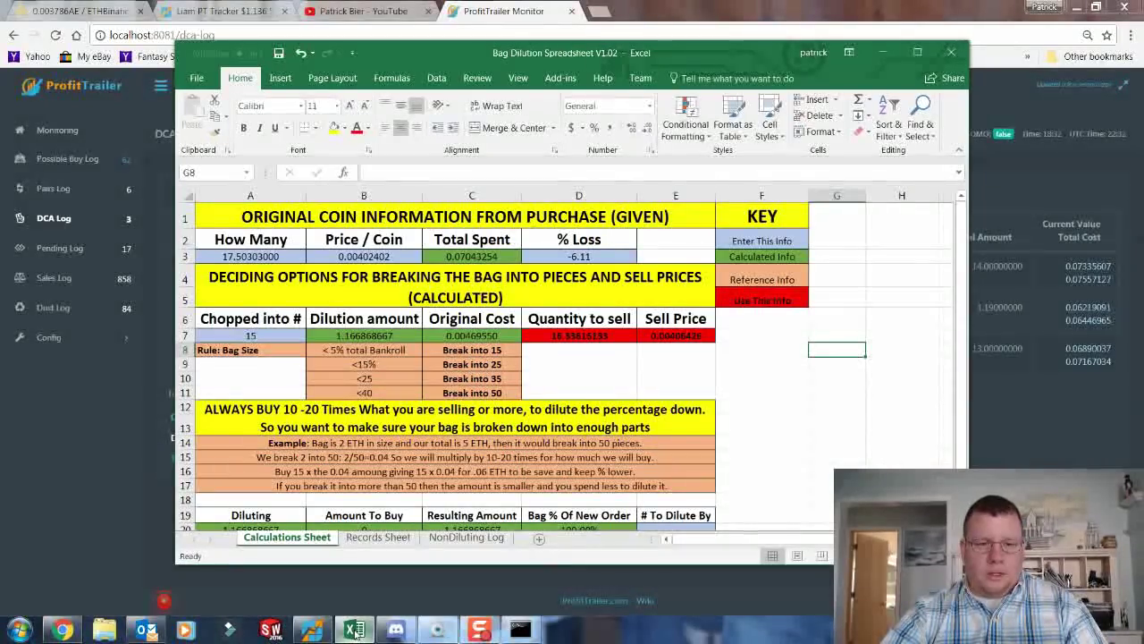
click(467, 426)
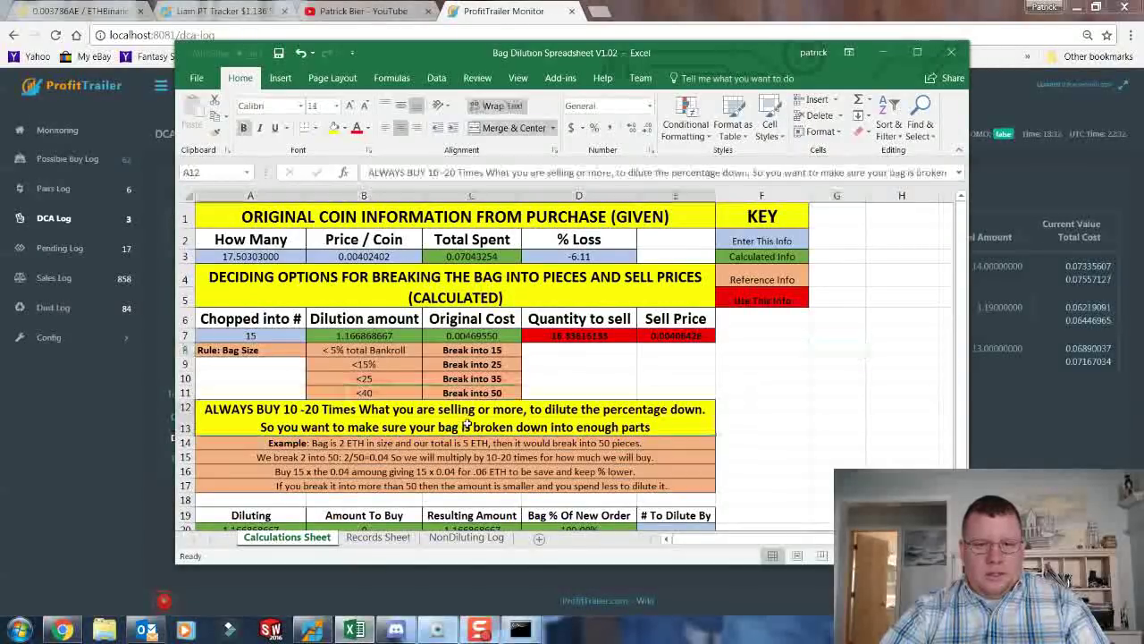
scroll(467, 426, down, 2)
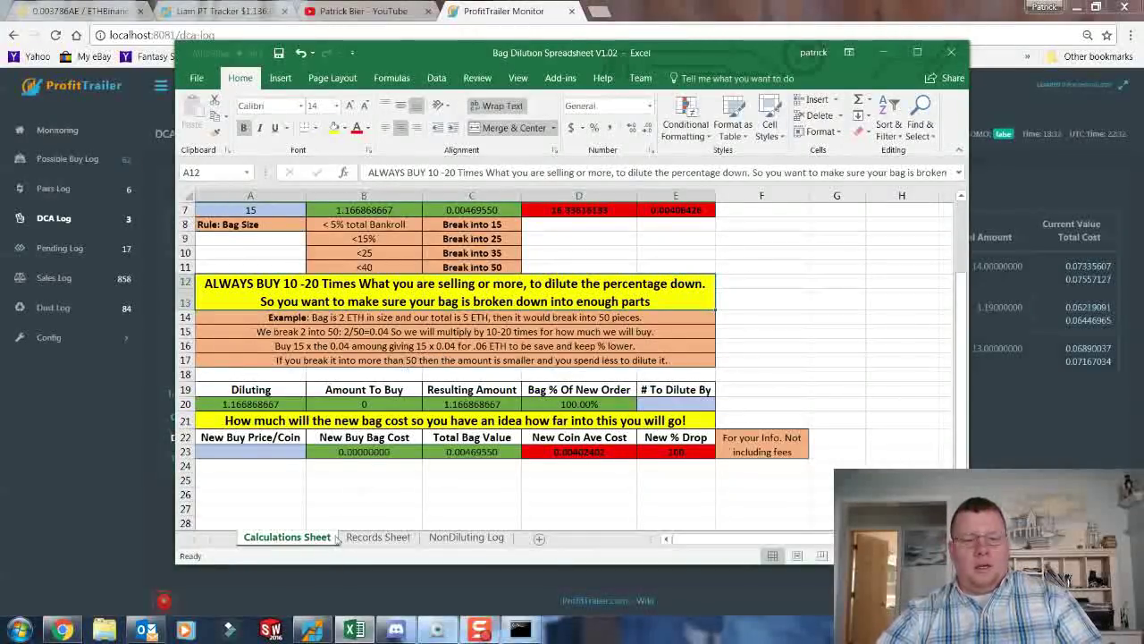
Search ProfitTrailer's Pending Log, Sales Log and Dust Log for AEETH, and examine its dust amount and bought cost
click(318, 588)
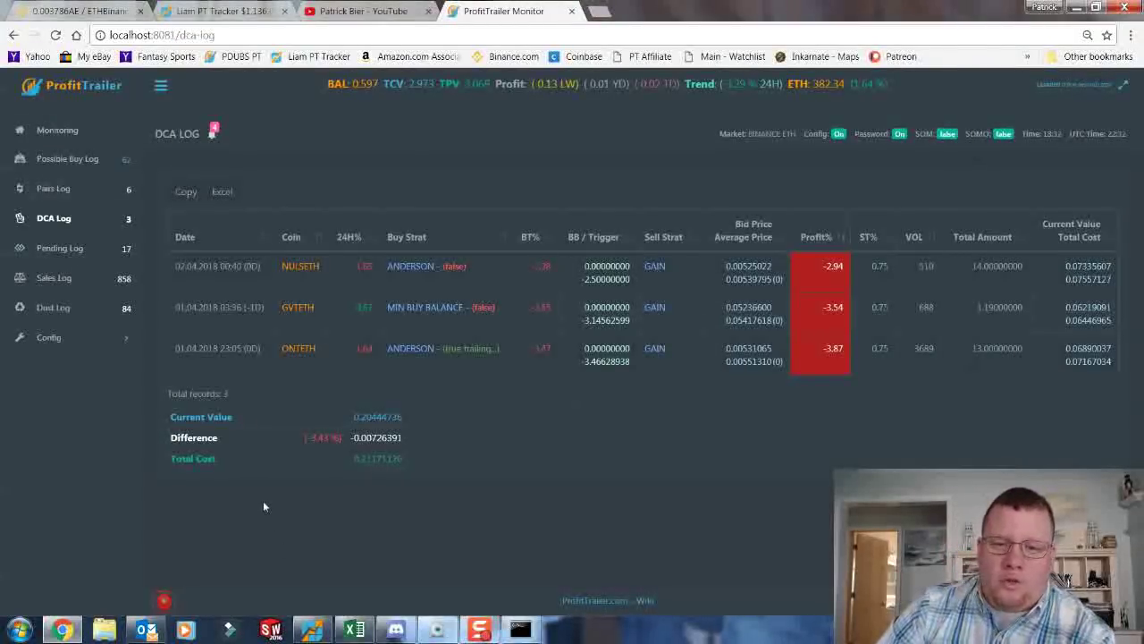
click(97, 248)
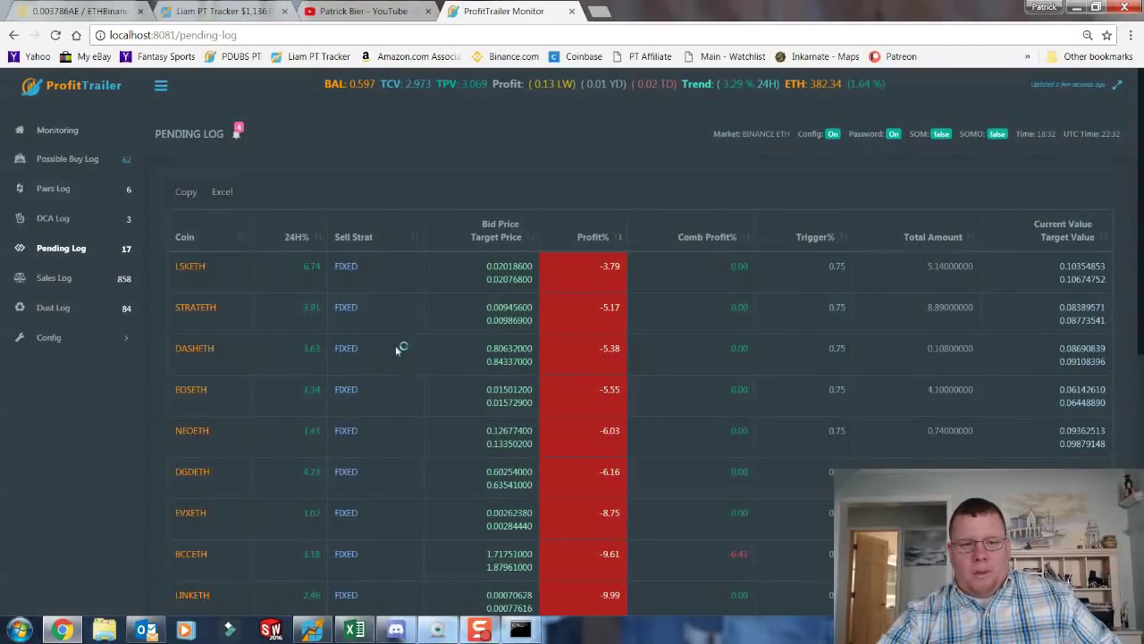
click(62, 278)
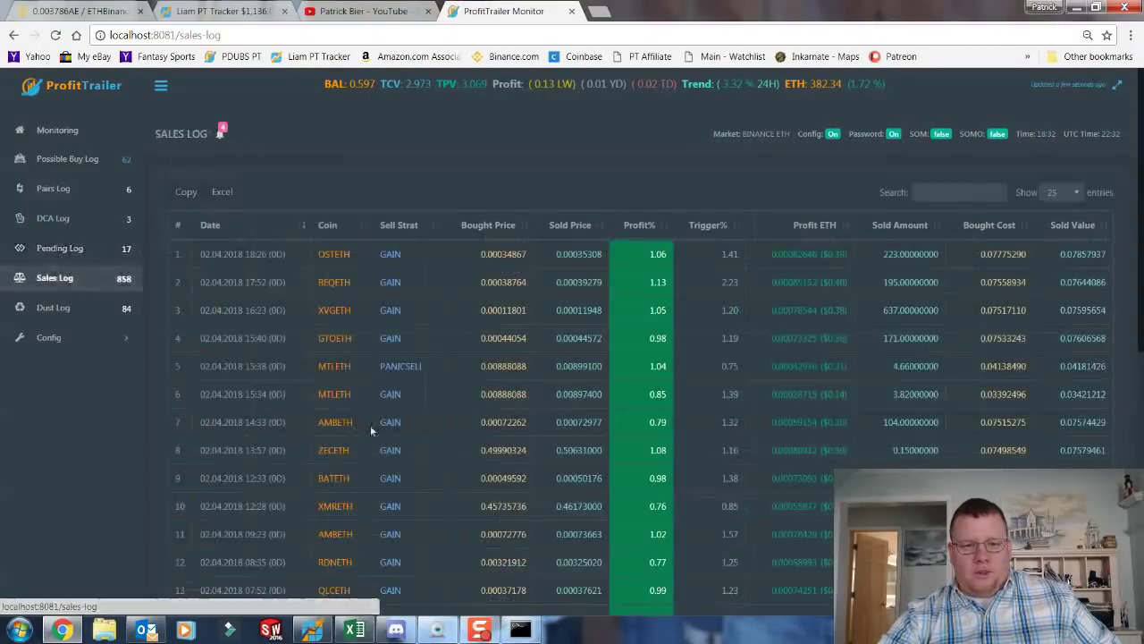
scroll(370, 424, down, 5)
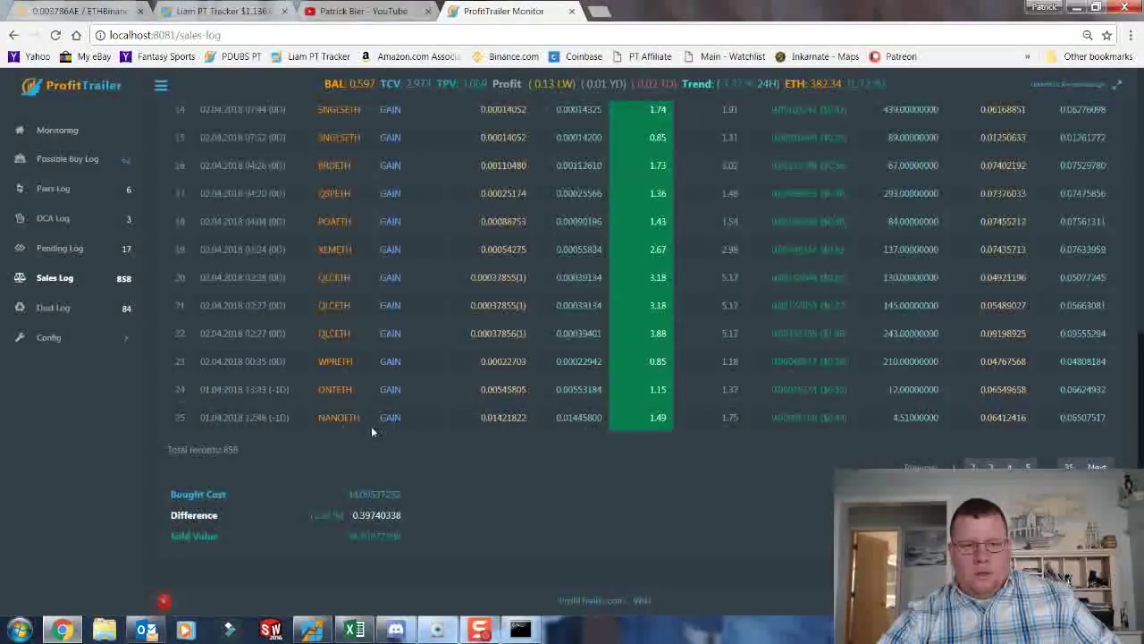
scroll(361, 421, up, 5)
click(55, 307)
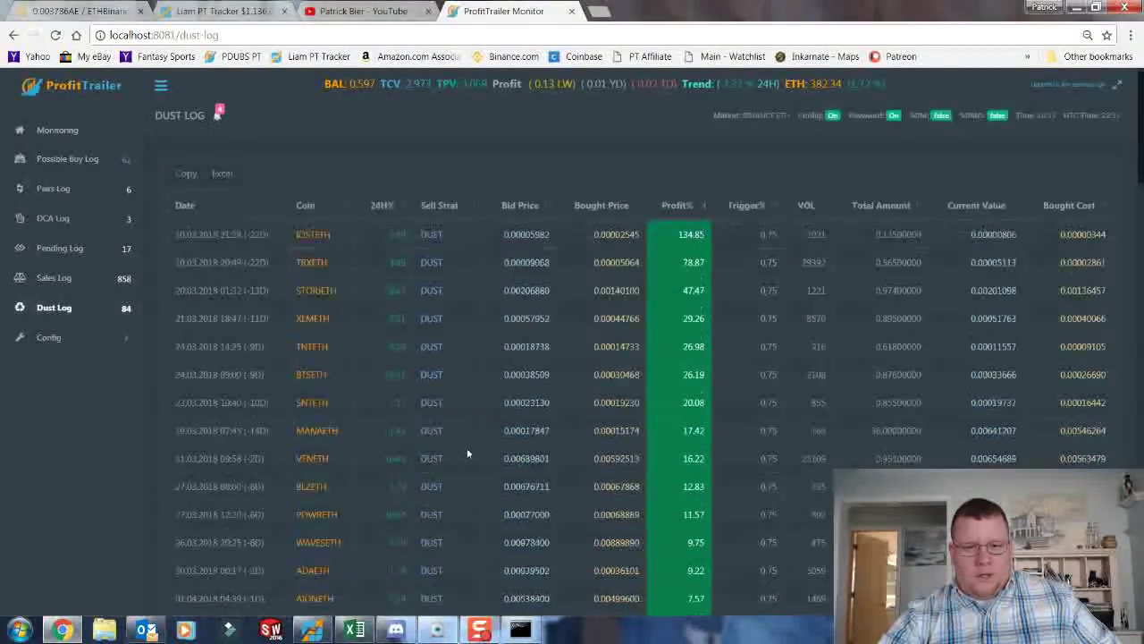
scroll(466, 452, down, 4)
scroll(434, 434, down, 4)
scroll(435, 434, down, 5)
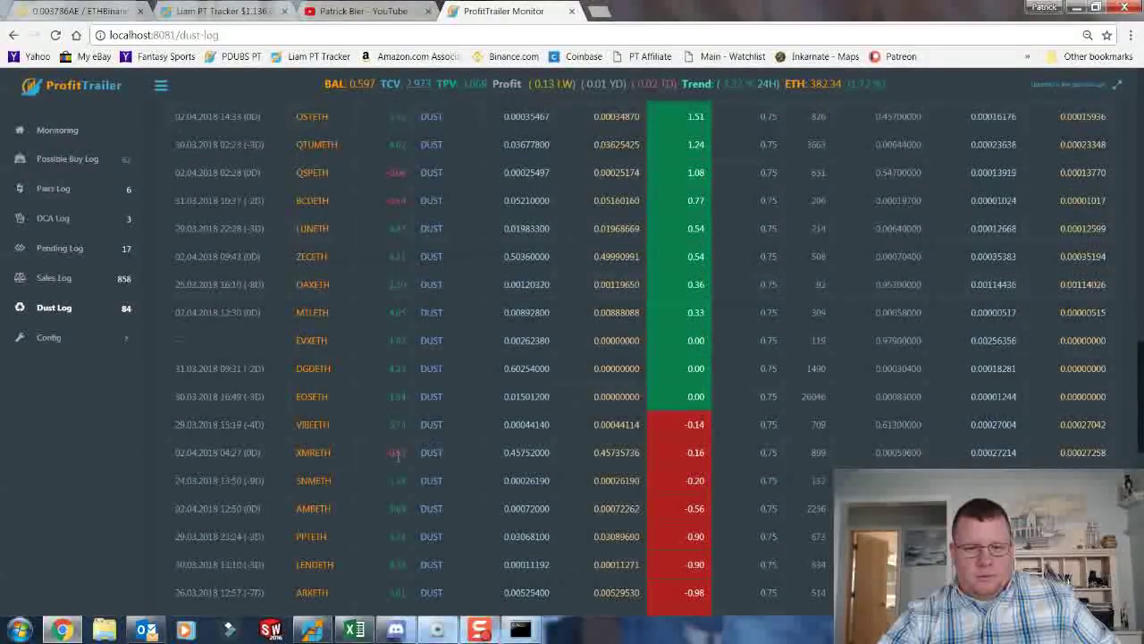
scroll(393, 467, down, 8)
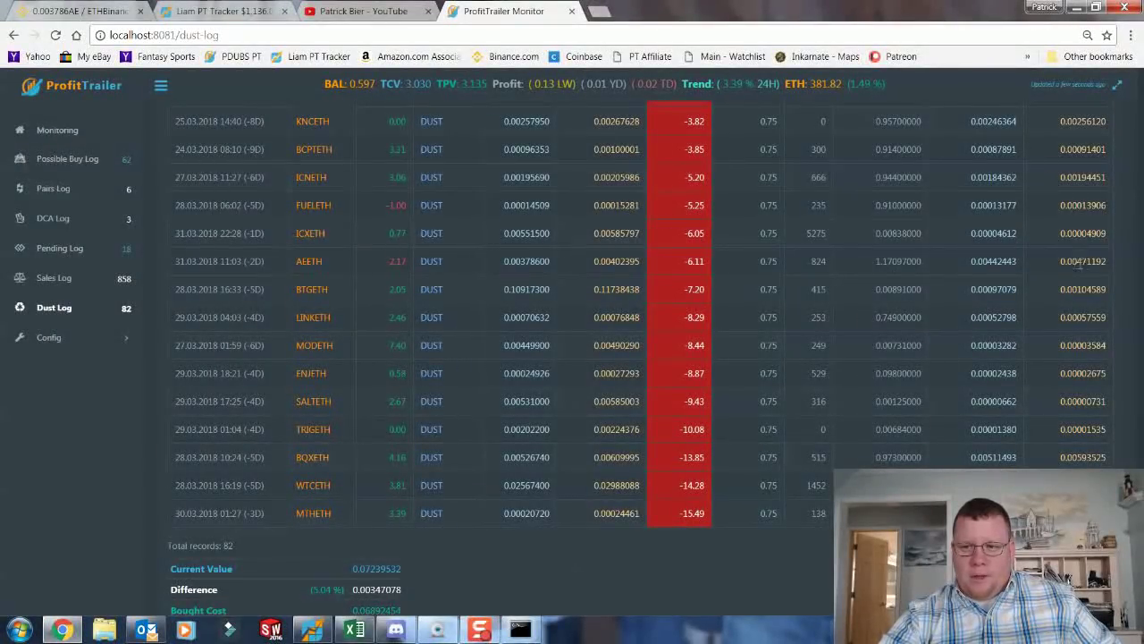
Compare the Calculations Sheet's dilution amount and original cost in Excel with the AEETH entry in ProfitTrailer's Dust Log
click(354, 631)
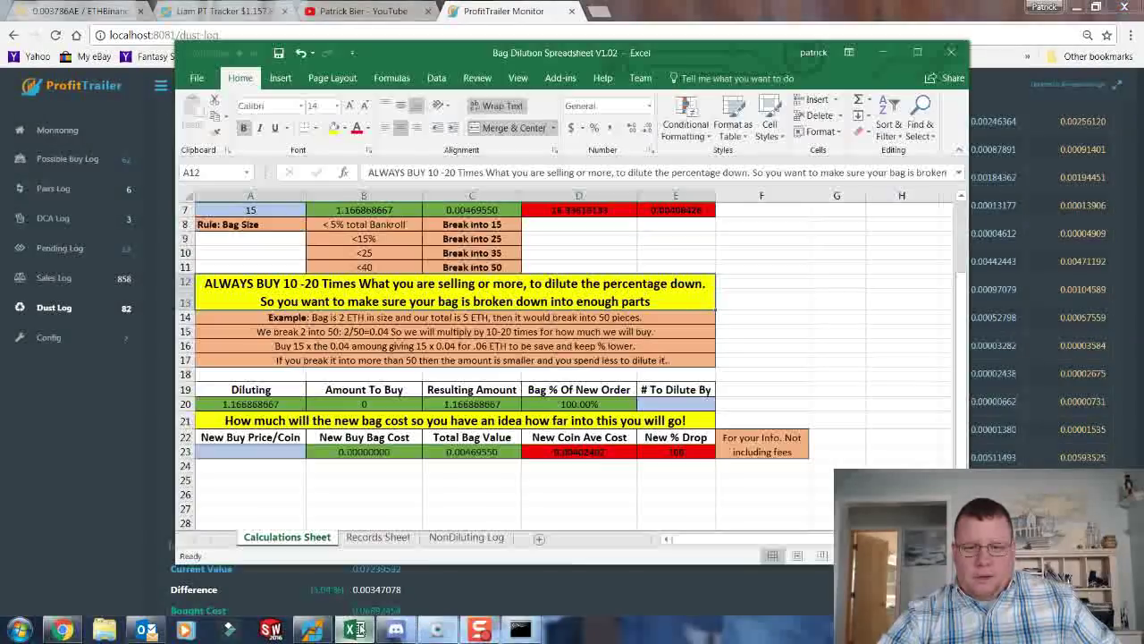
scroll(465, 429, up, 2)
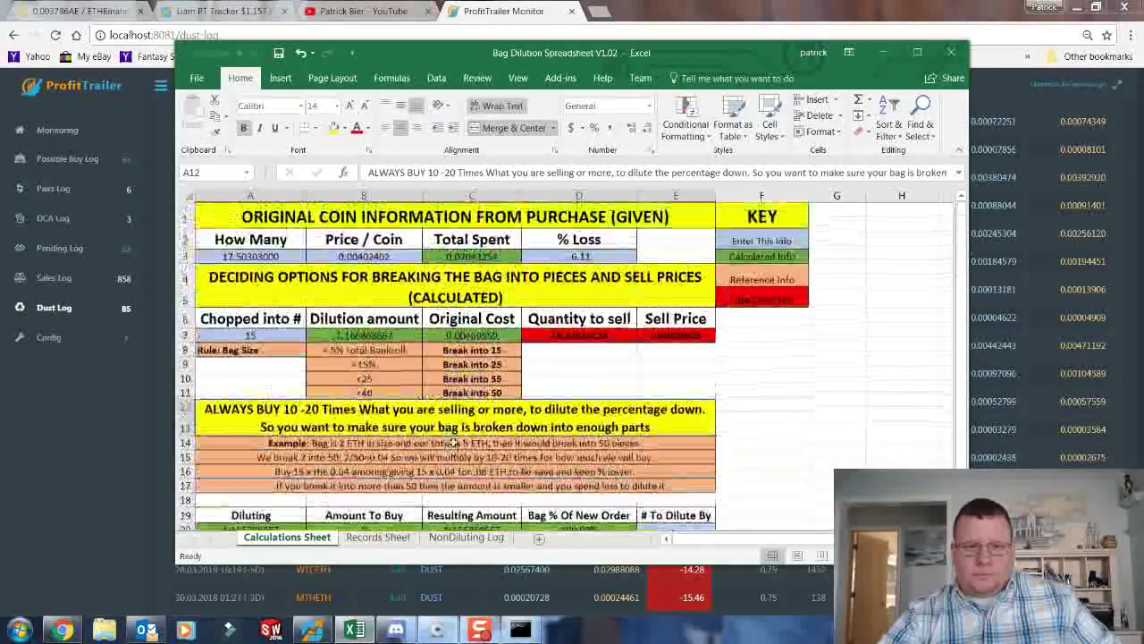
scroll(430, 375, down, 1)
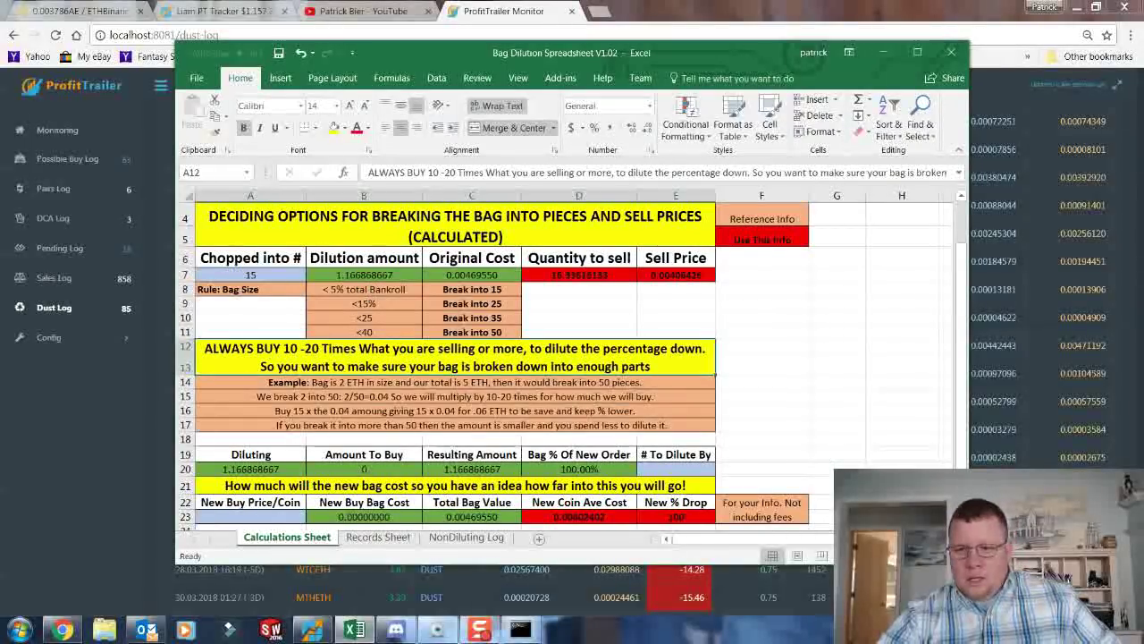
click(1001, 501)
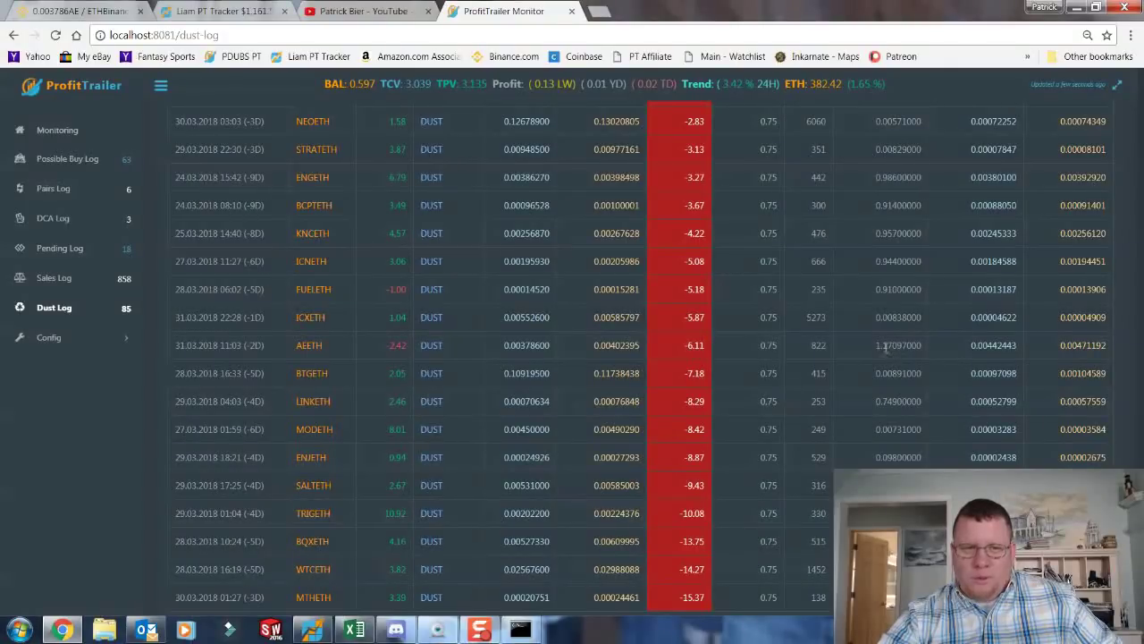
click(355, 629)
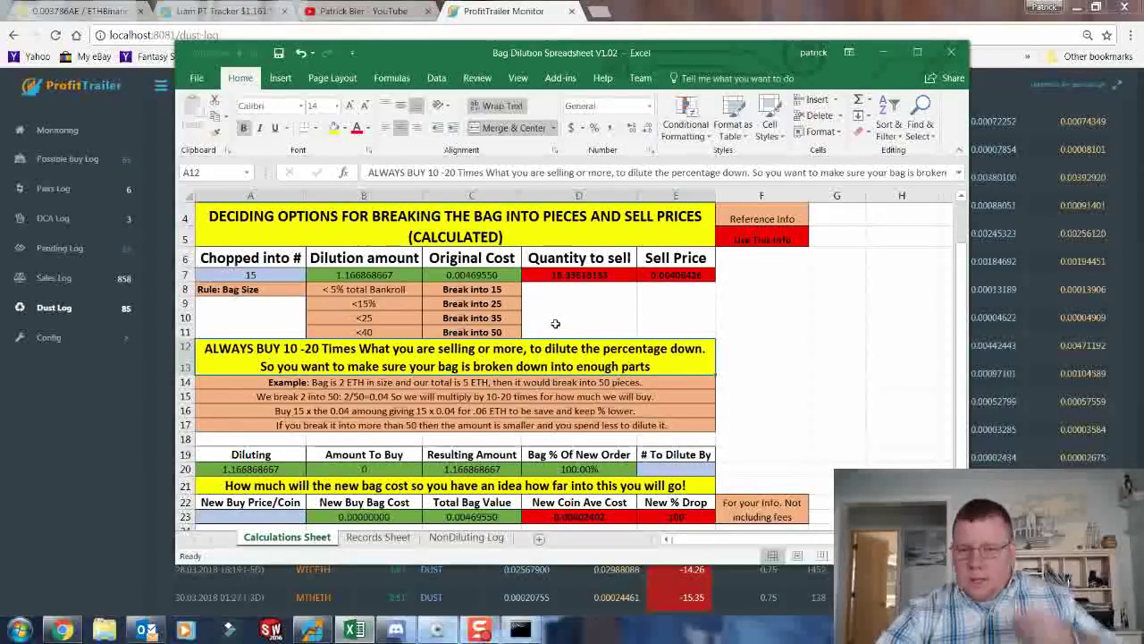
click(685, 7)
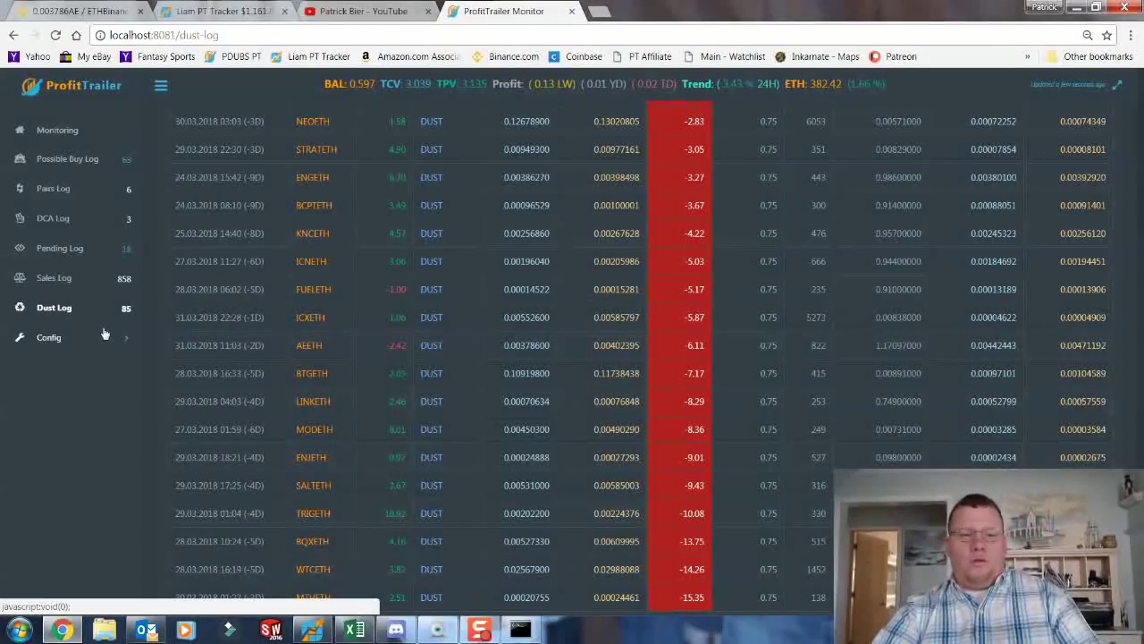
Examine the AEETH sell order in ProfitTrailer's Pending Log, and check the Pairs Log
click(90, 248)
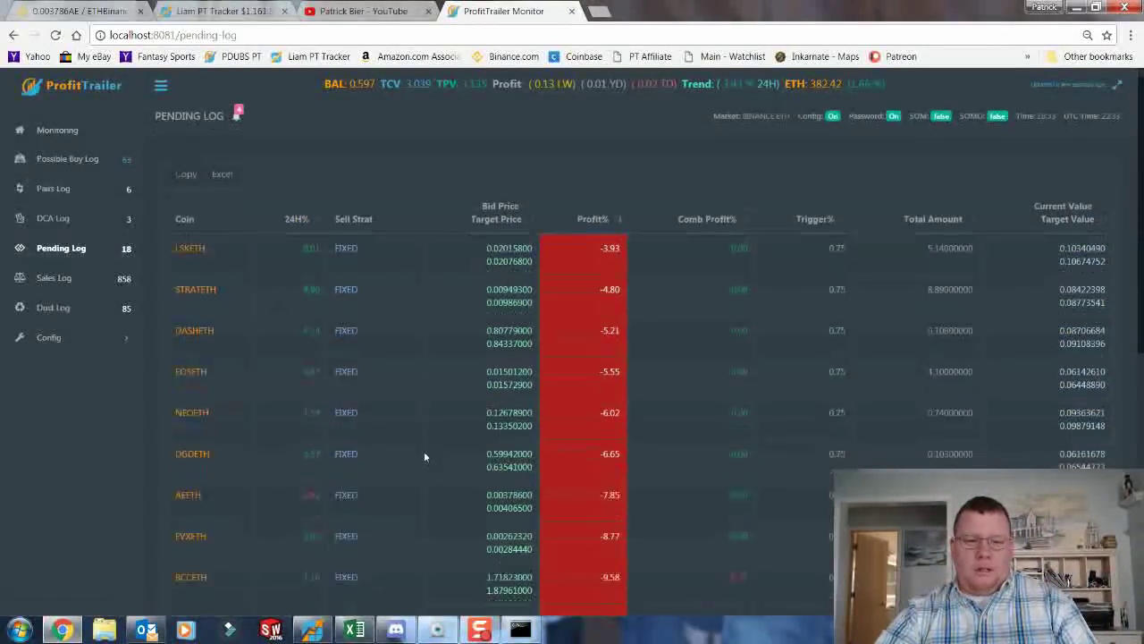
scroll(424, 456, down, 1)
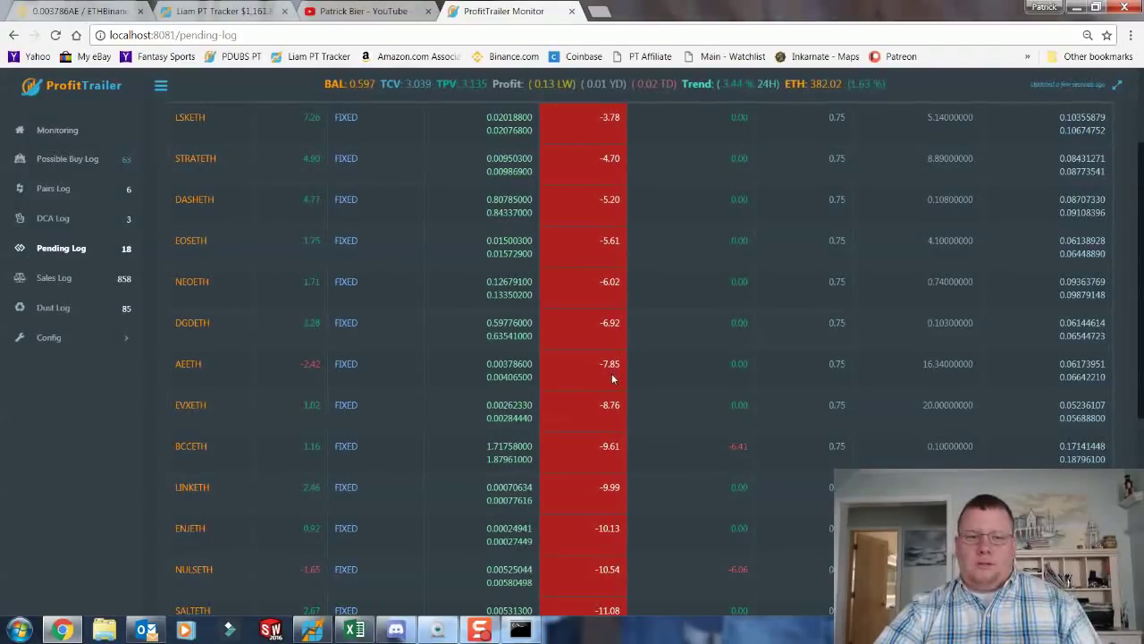
click(64, 189)
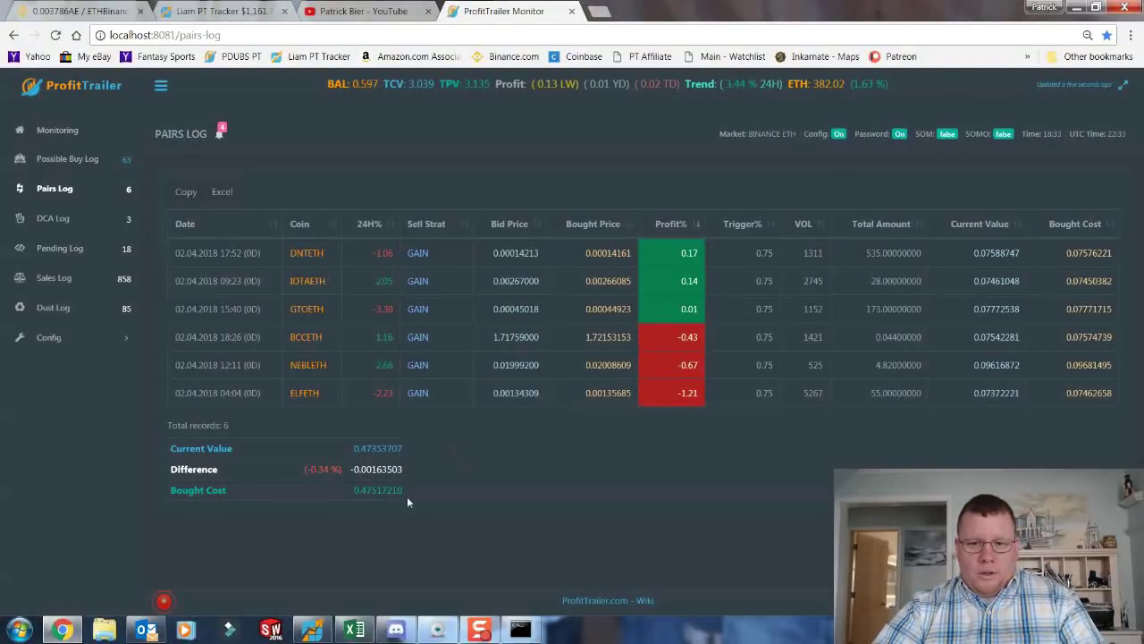
mouse_move(467, 635)
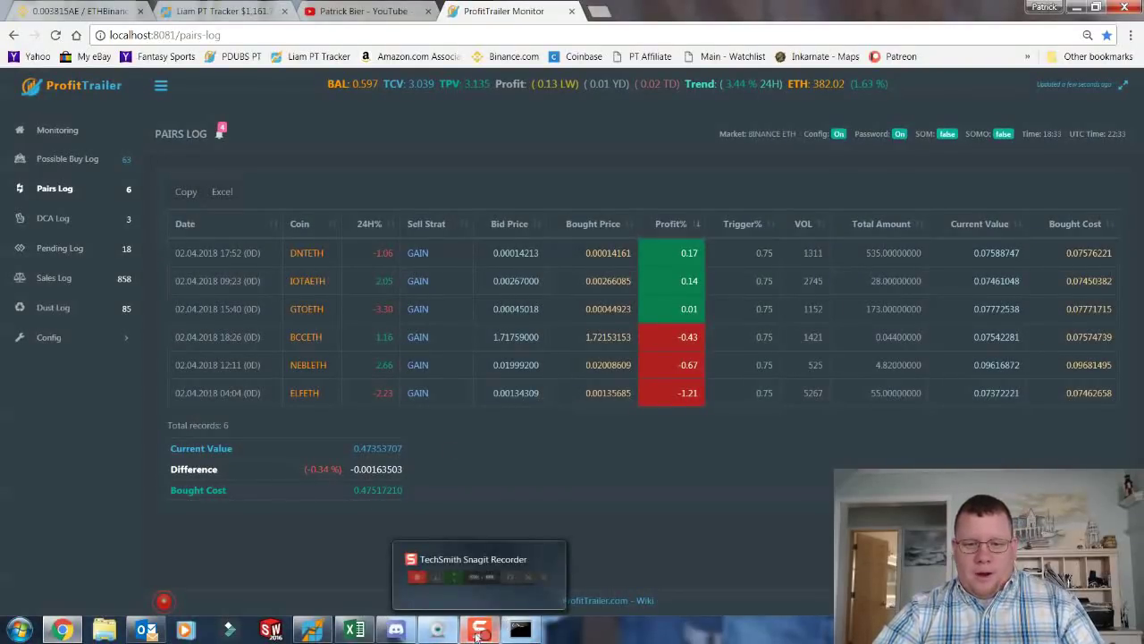
mouse_move(402, 635)
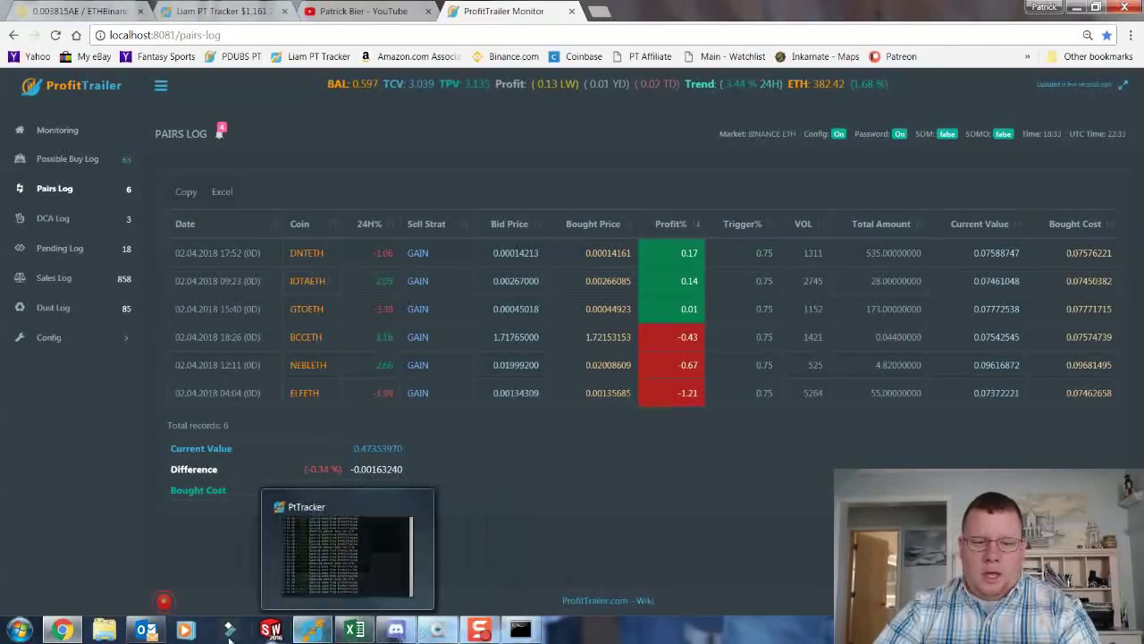
mouse_move(150, 630)
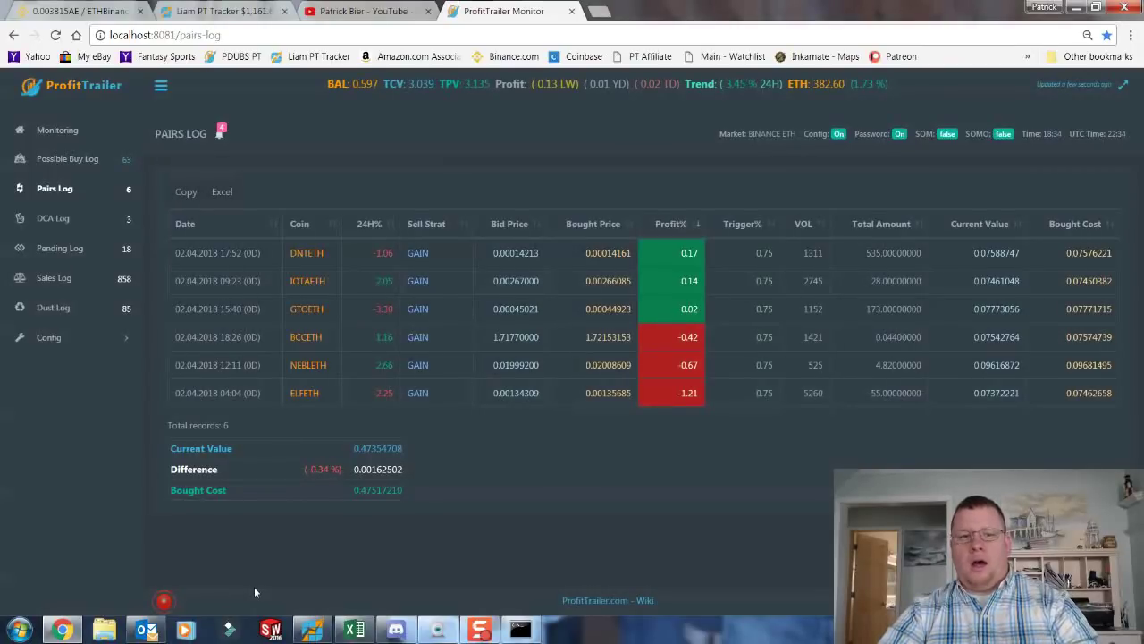
Look through the coins listed in ProfitTrailer's Possible Buy Log
click(103, 168)
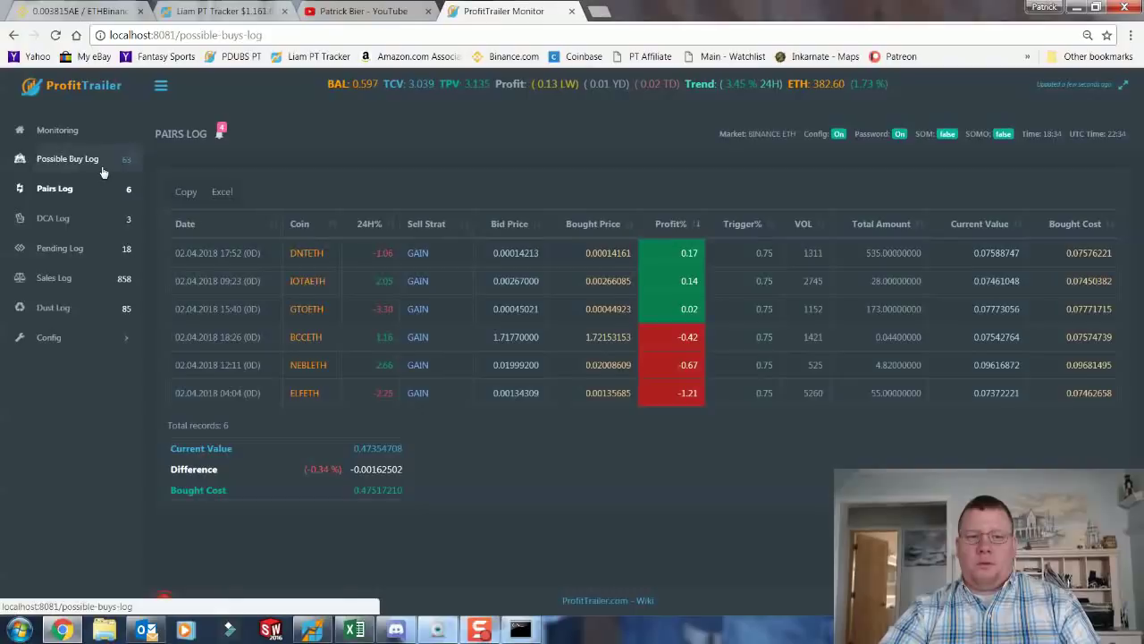
scroll(429, 411, down, 5)
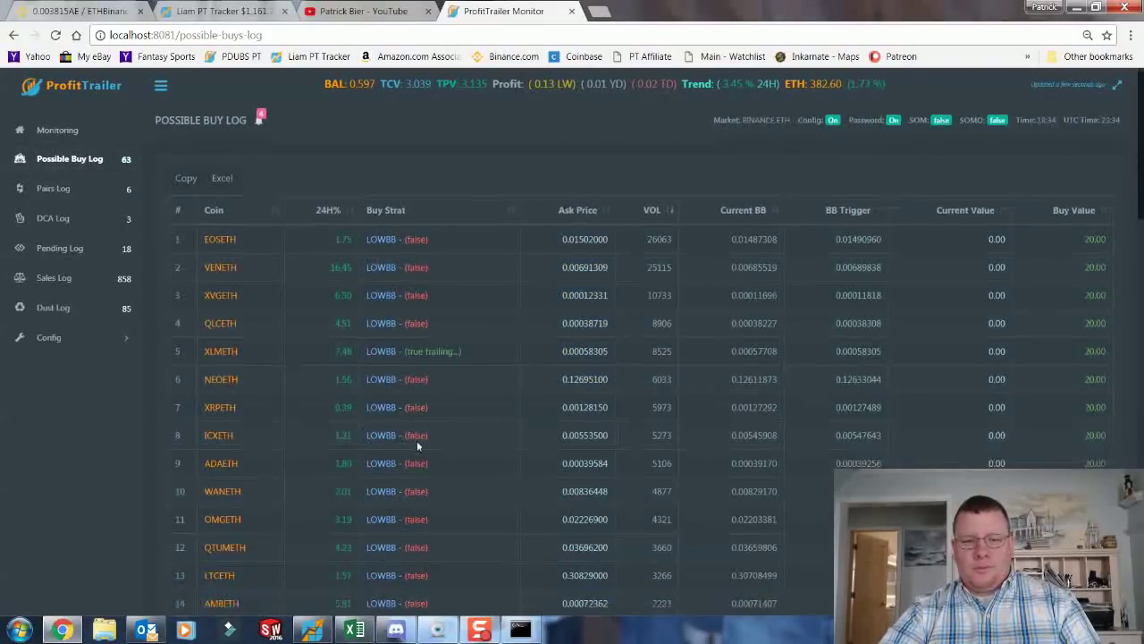
scroll(398, 270, up, 5)
click(39, 308)
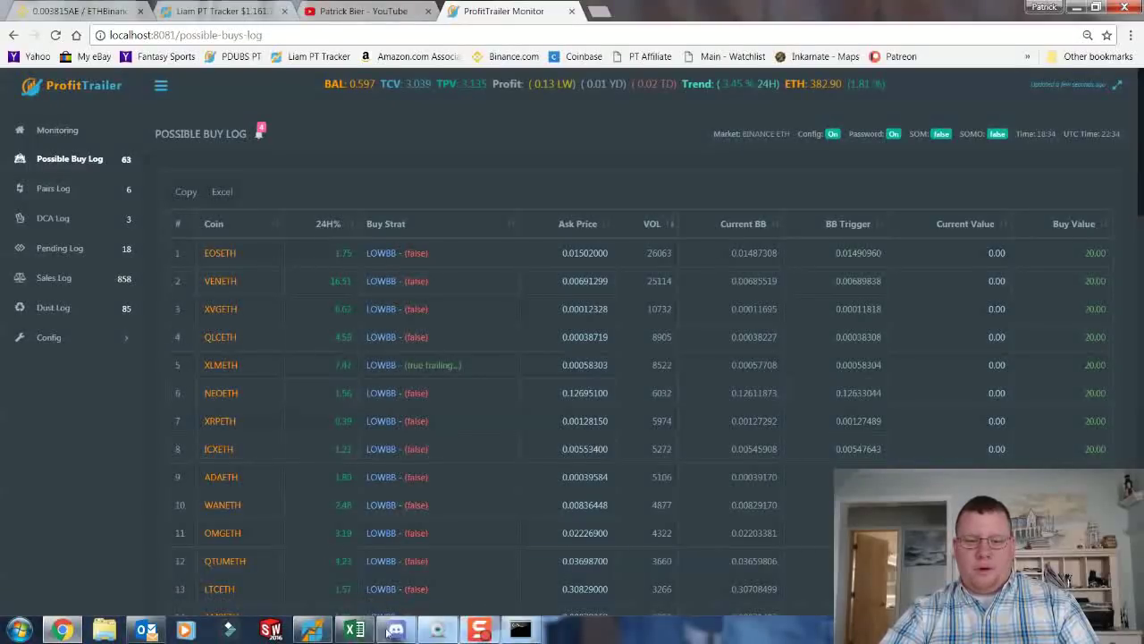
Switch to Excel and review the original coin information, bag-splitting rules and dilution section on the Calculations Sheet
click(354, 629)
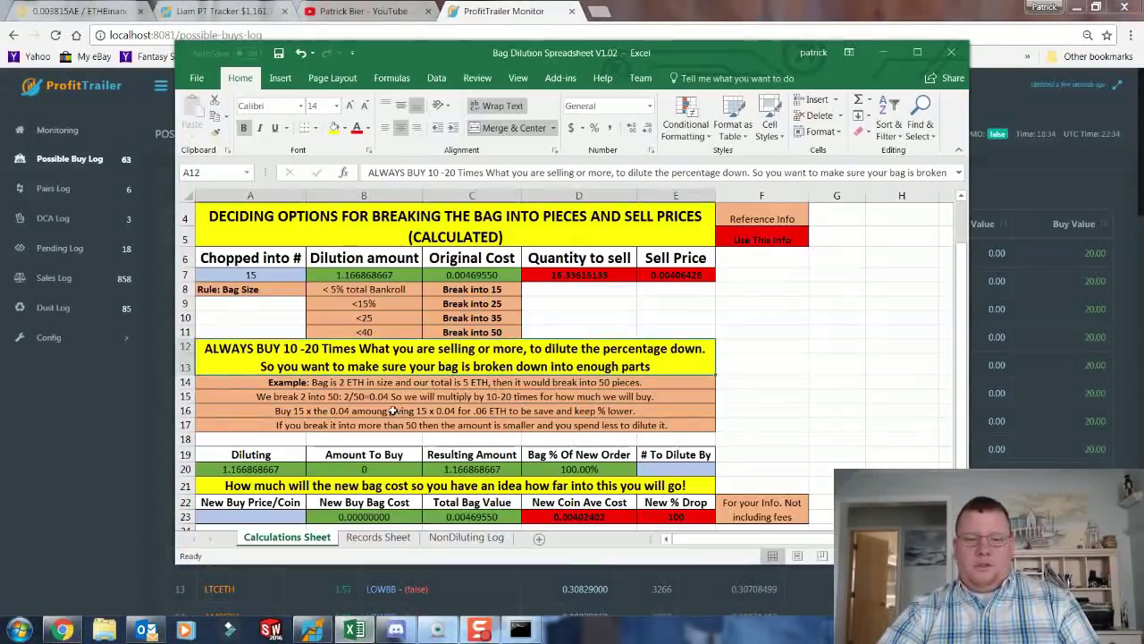
scroll(447, 398, down, 2)
scroll(393, 409, up, 2)
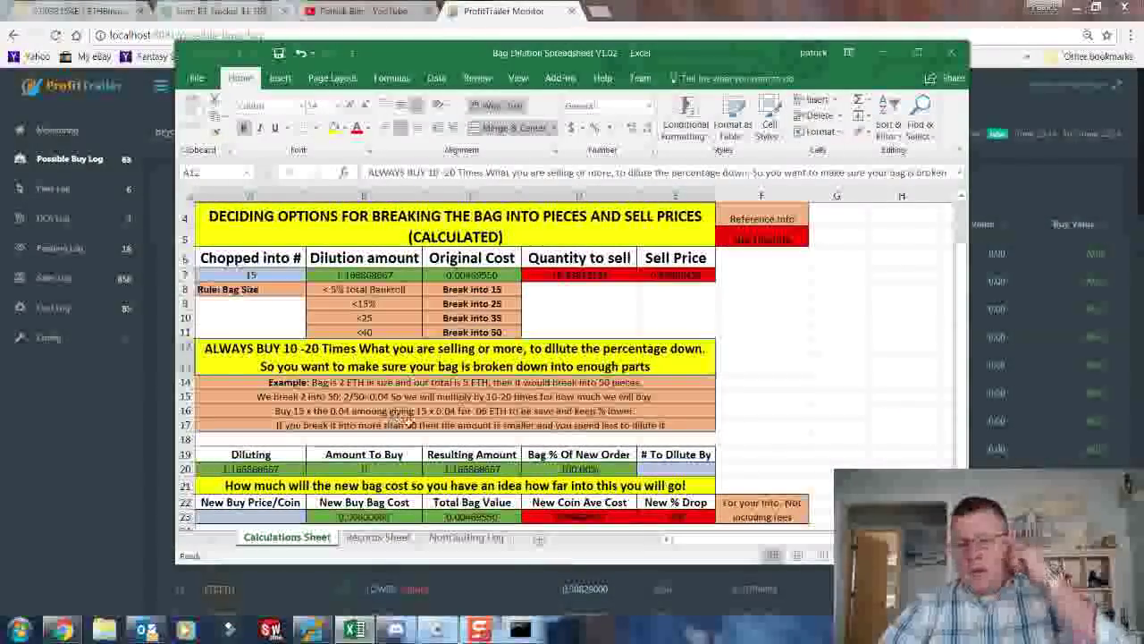
scroll(411, 343, up, 1)
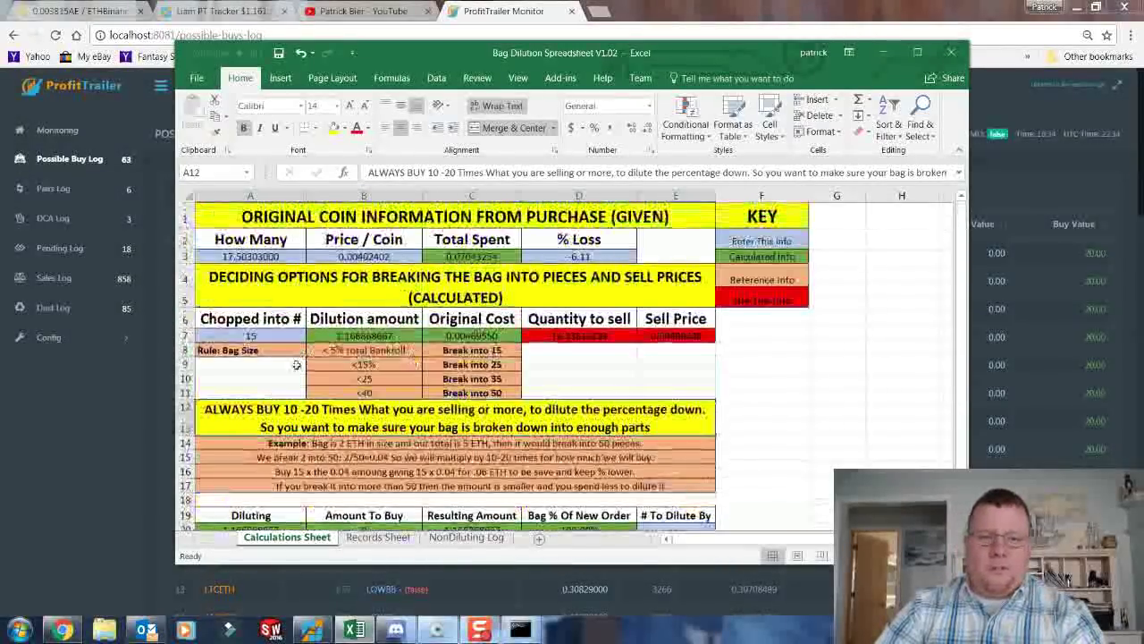
scroll(545, 447, down, 2)
scroll(708, 387, up, 1)
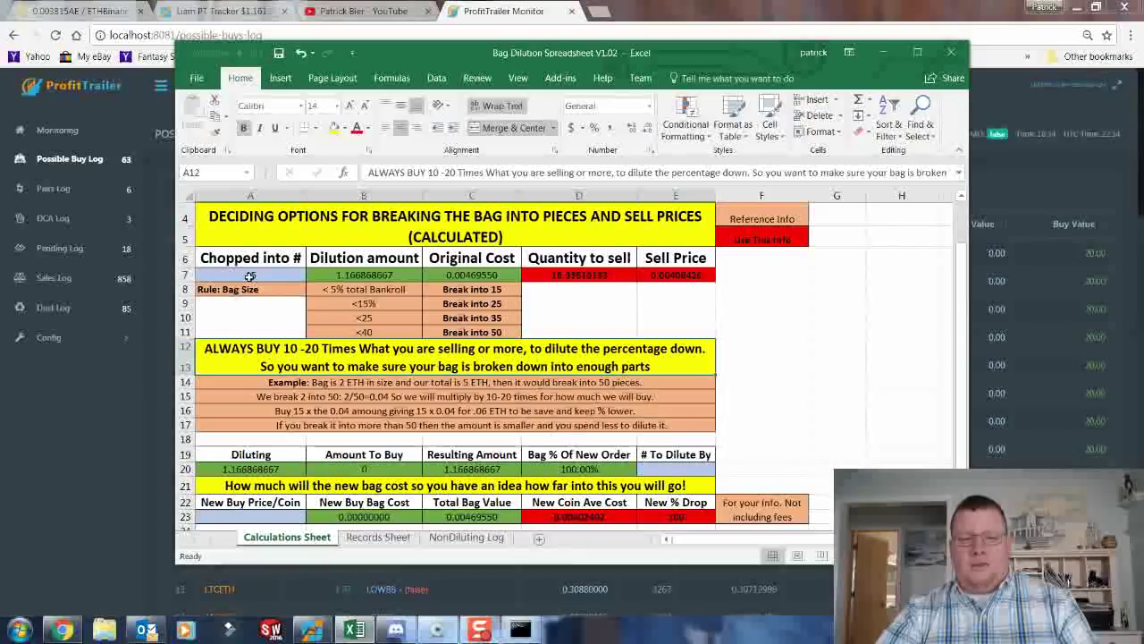
Set # To Dilute By to 10 in cell E20 of the Calculations Sheet
click(664, 467)
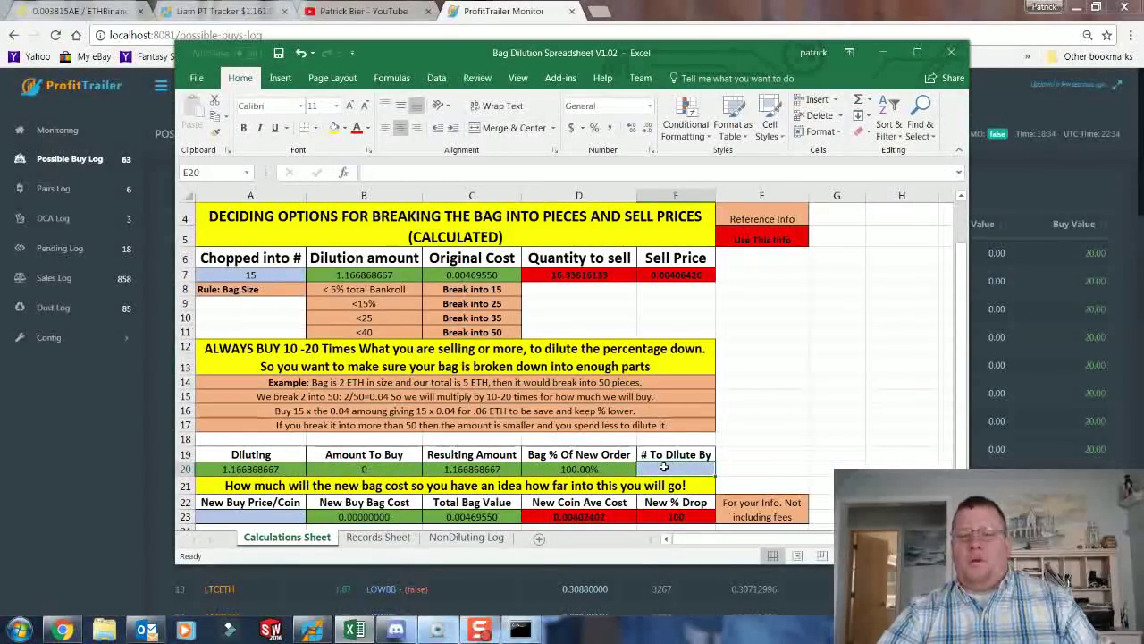
scroll(660, 438, down, 1)
scroll(657, 423, up, 1)
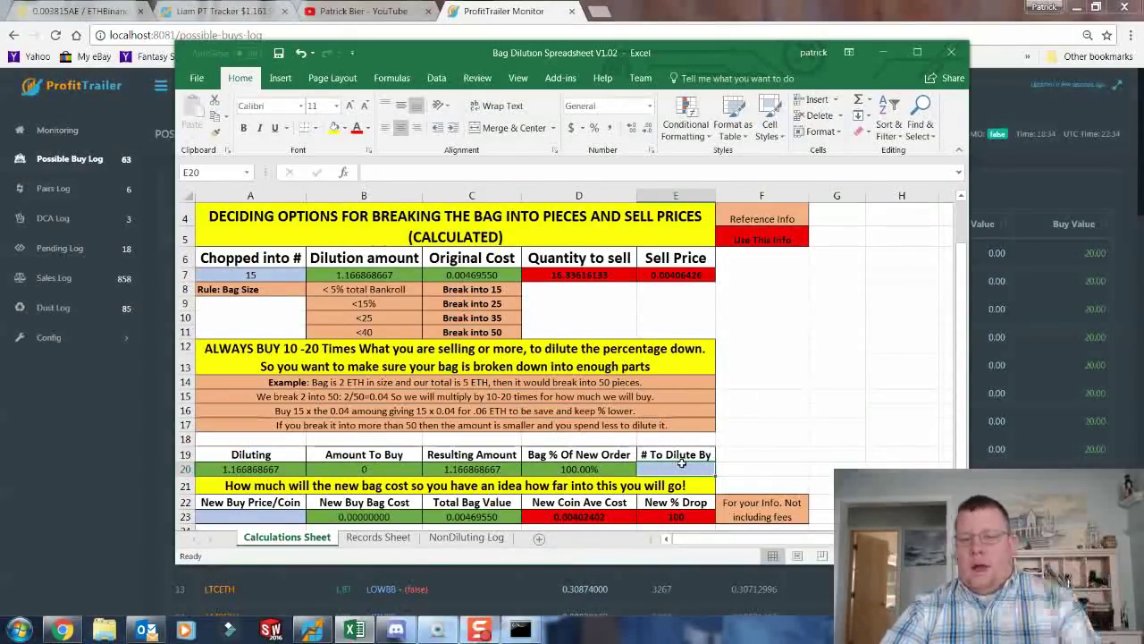
scroll(680, 461, down, 1)
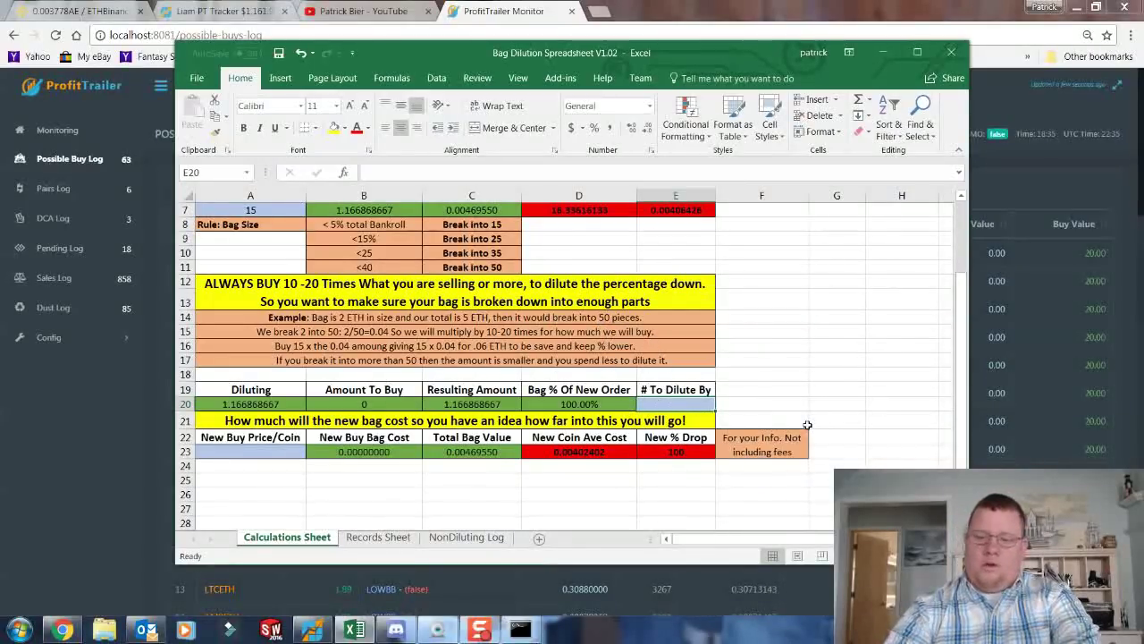
text(10)
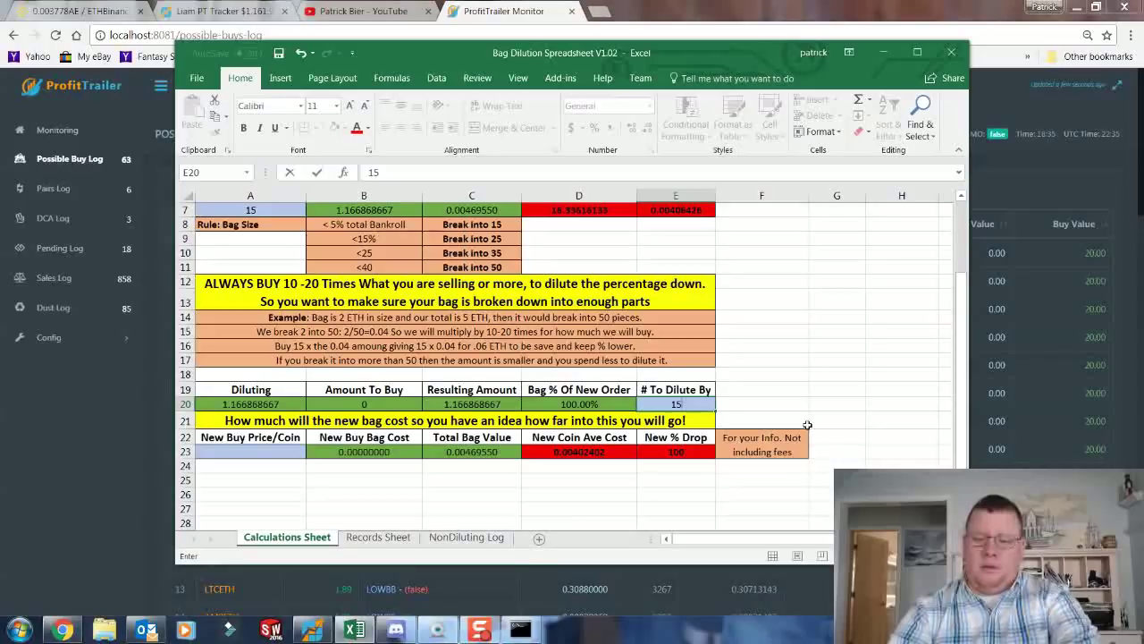
key(Return)
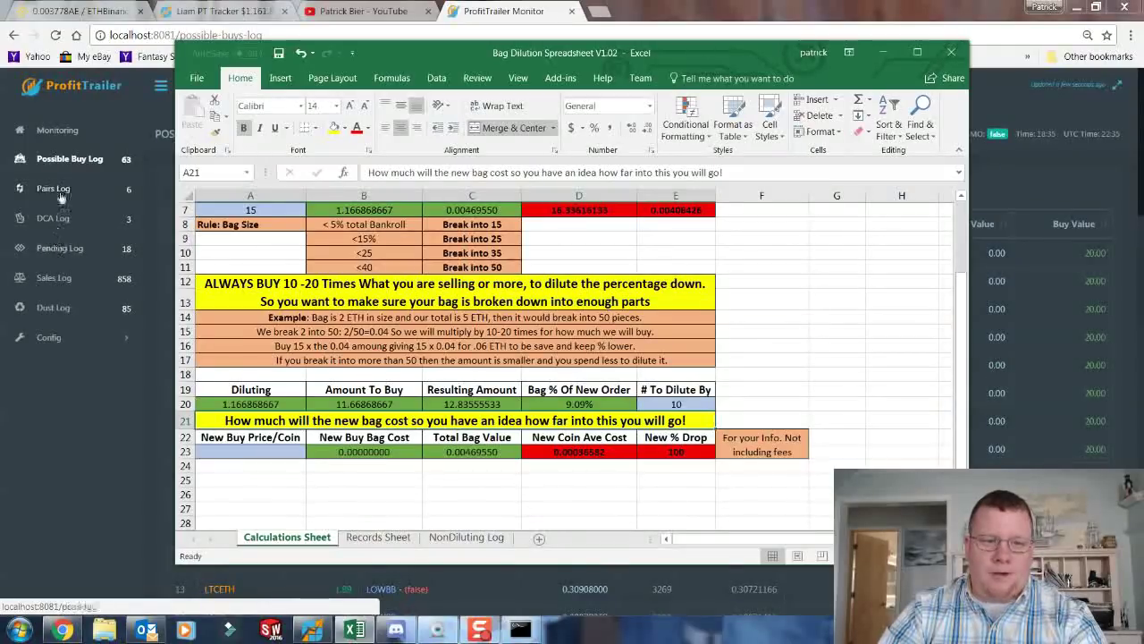
Switch to ProfitTrailer and find the AEETH bid price in the Pending Log
click(56, 278)
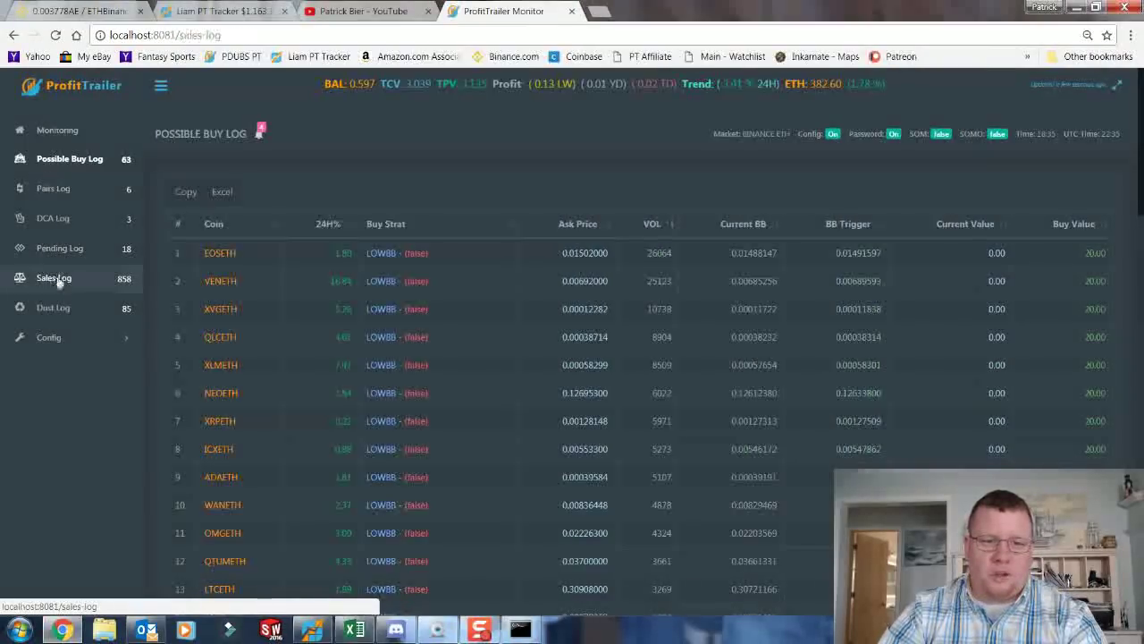
click(89, 248)
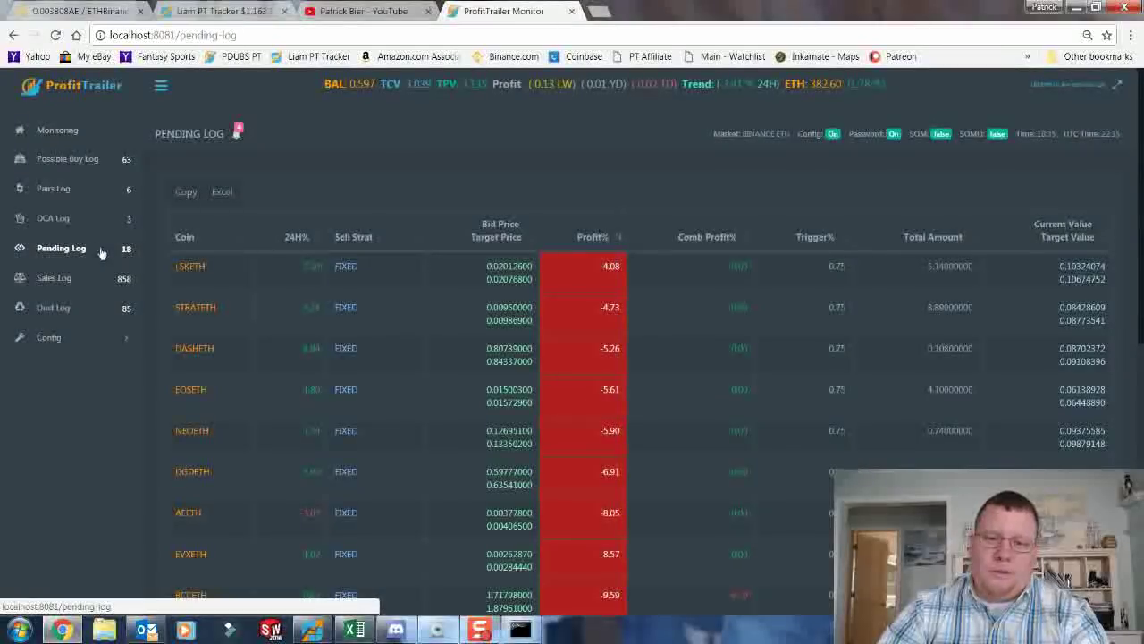
scroll(436, 277, down, 2)
scroll(437, 280, down, 1)
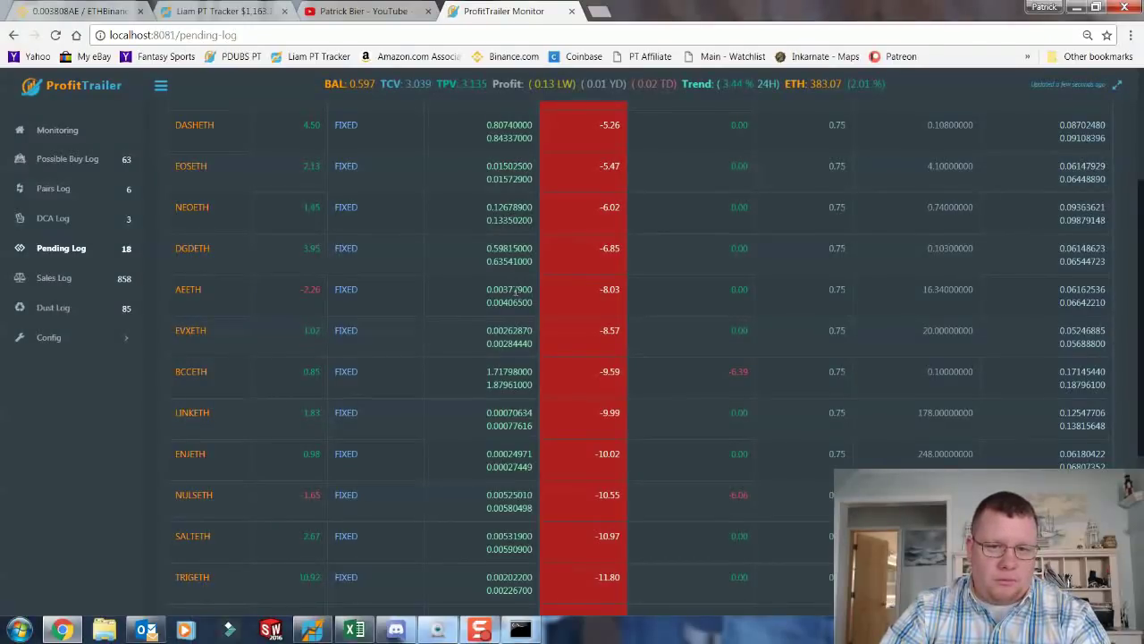
Place the Excel window beside the Pending Log's prices and enter 0.003779 as New Buy Price/Coin in cell A23
click(354, 629)
click(268, 452)
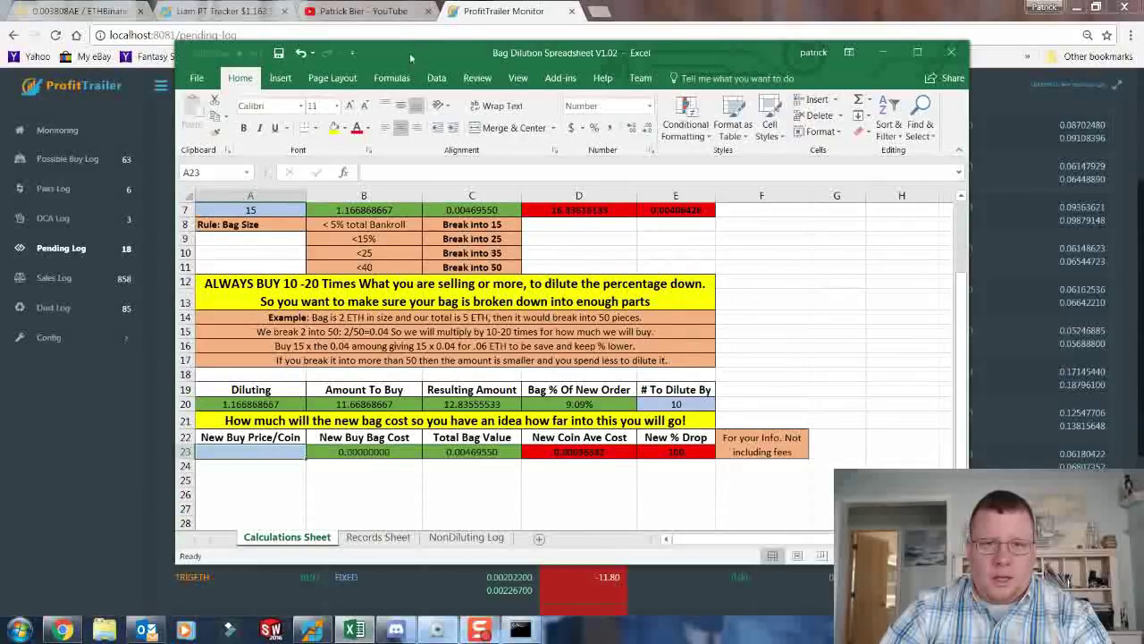
drag(424, 58, 810, 70)
text(0.)
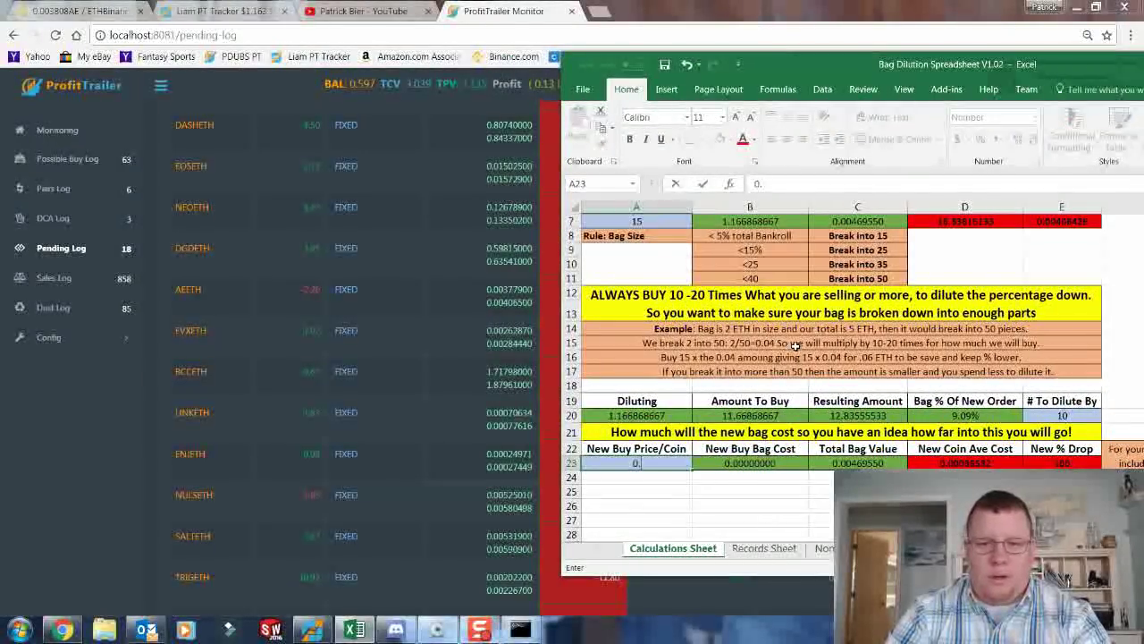
text(00)
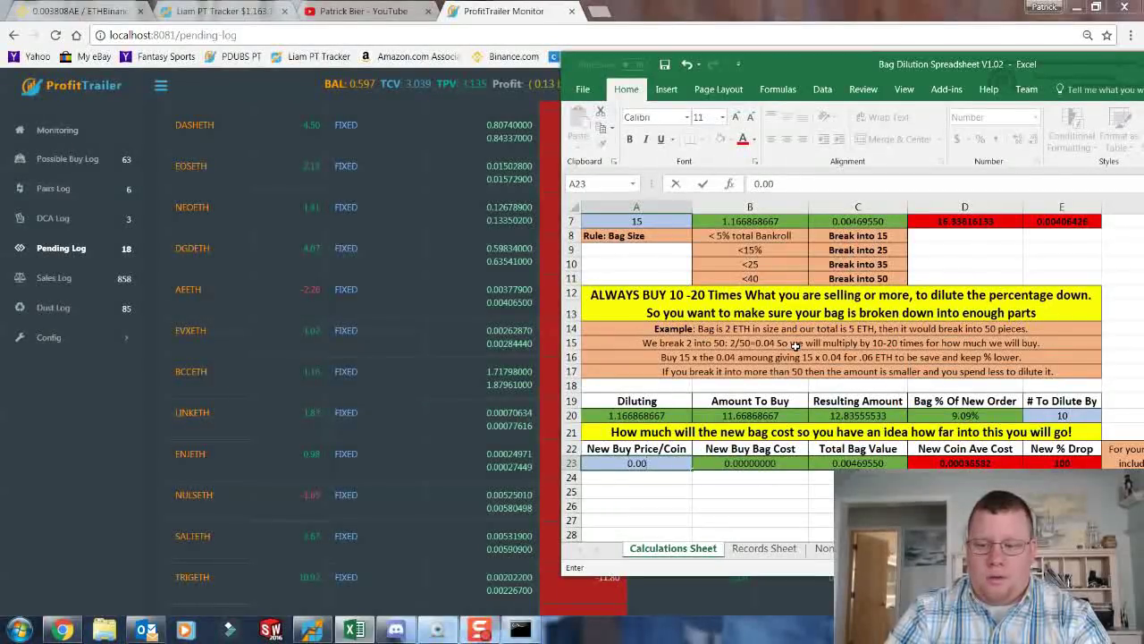
text(377900)
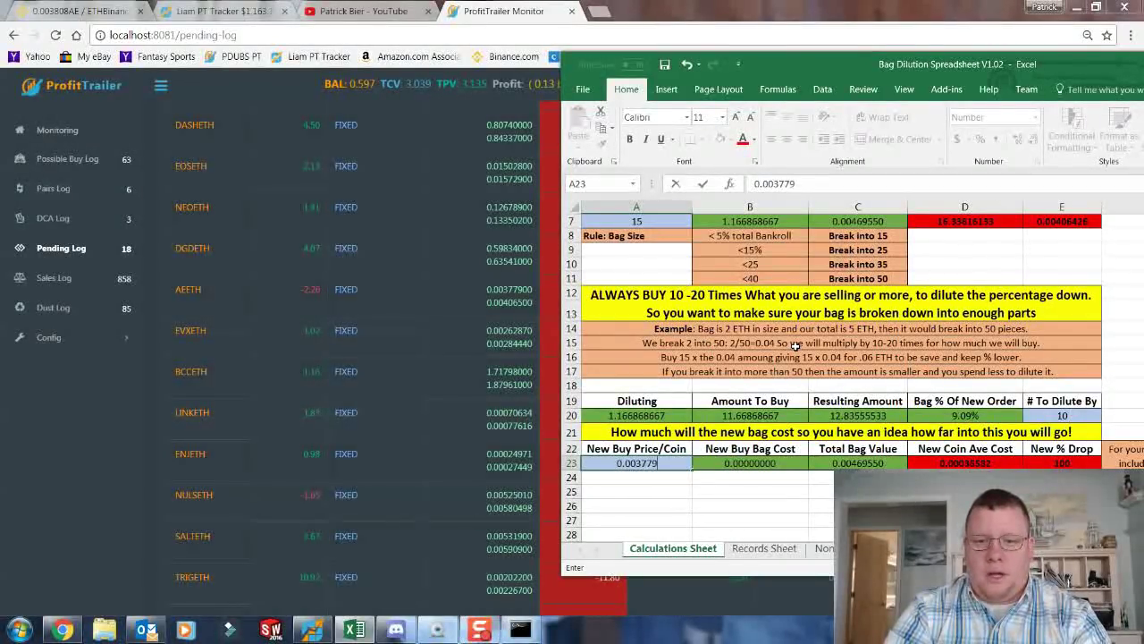
key(Return)
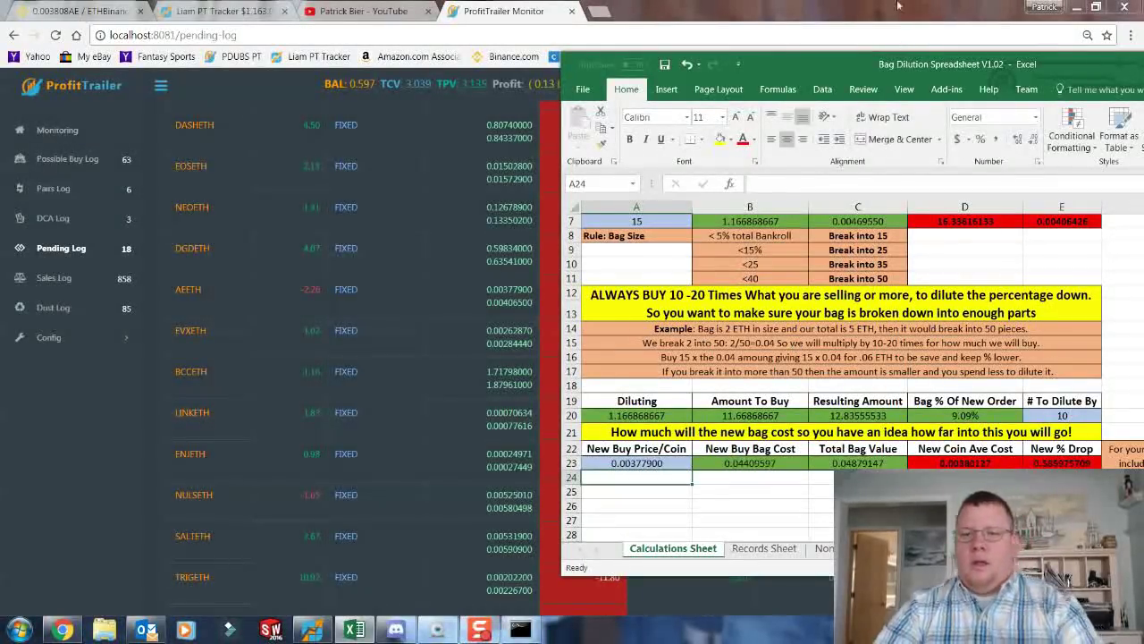
Reposition the spreadsheet window over the Pending Log, set # To Dilute By to 15 in cell E20, and review the bag-splitting section
double_click(817, 70)
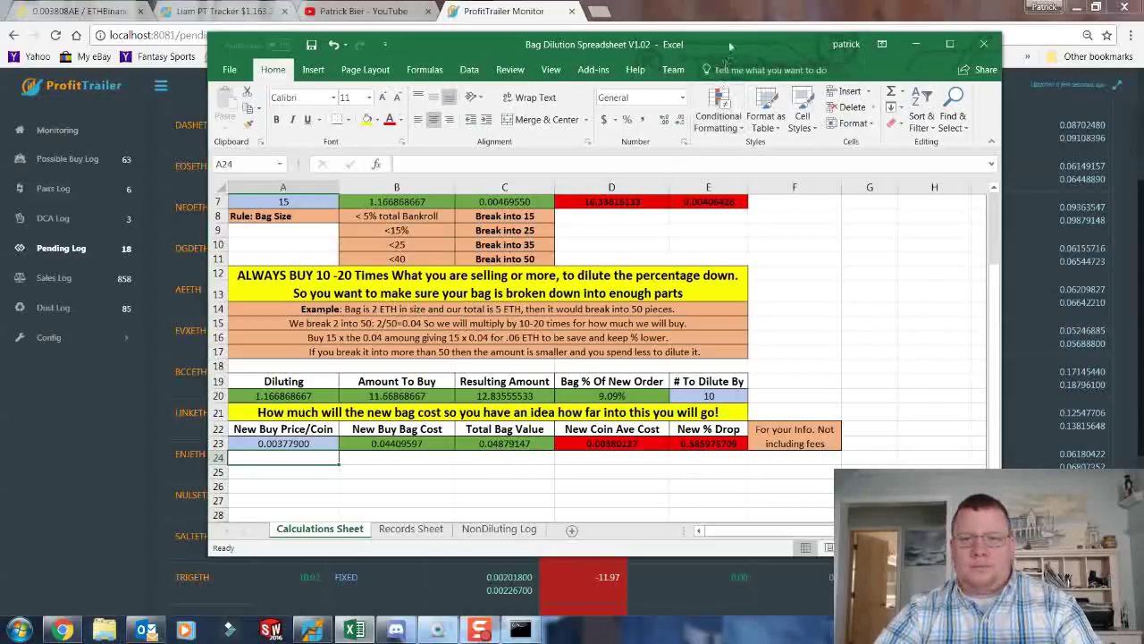
drag(725, 45, 630, 52)
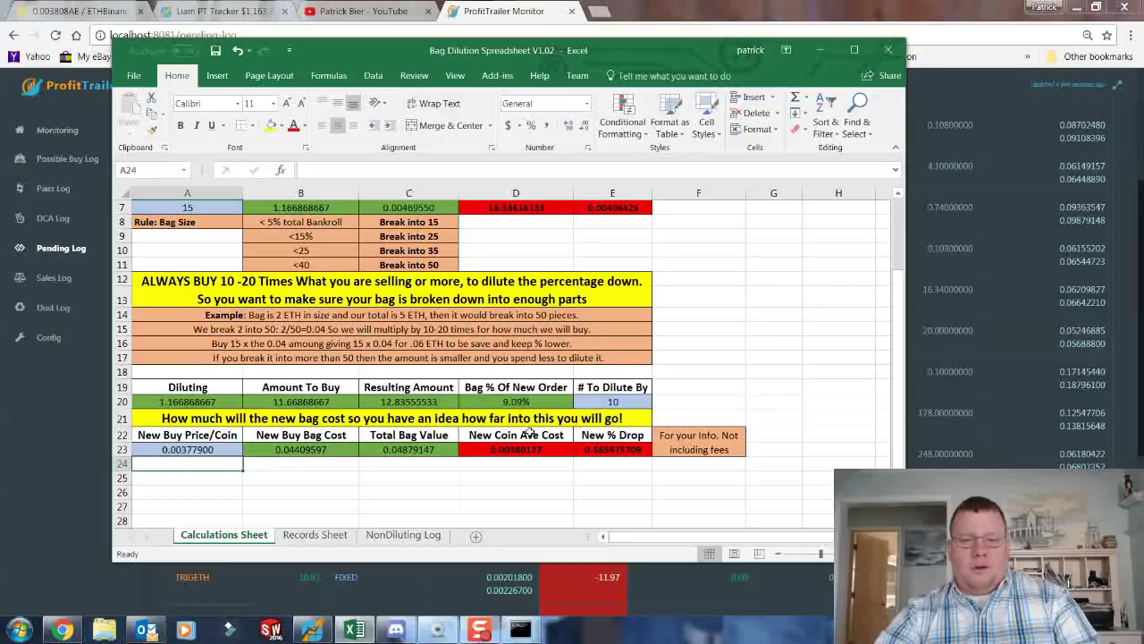
click(633, 404)
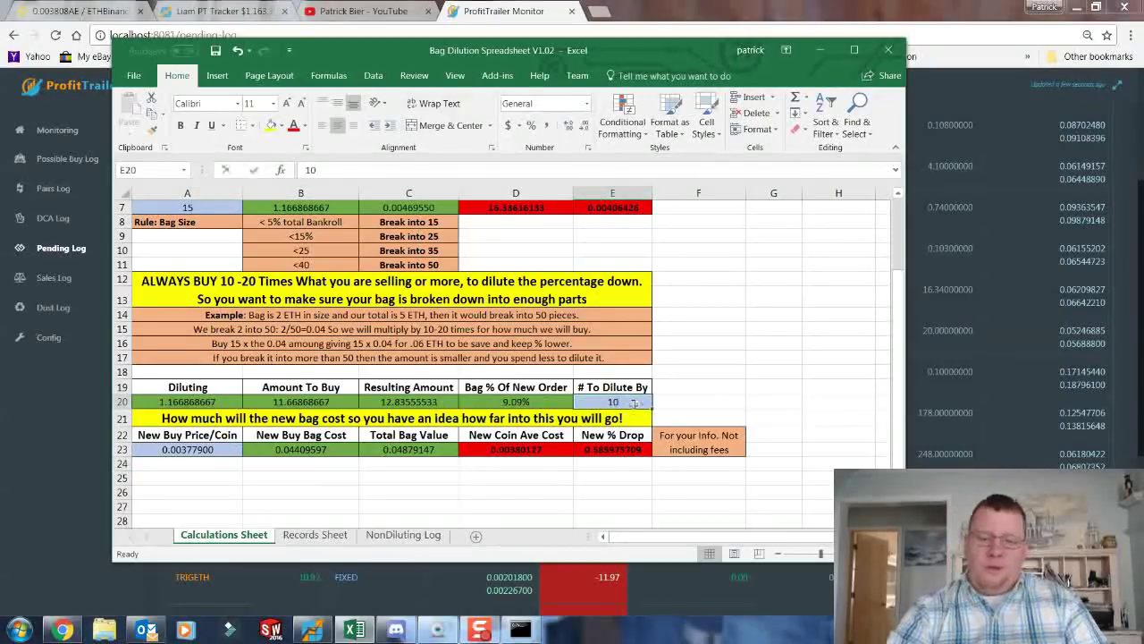
text(15)
key(Return)
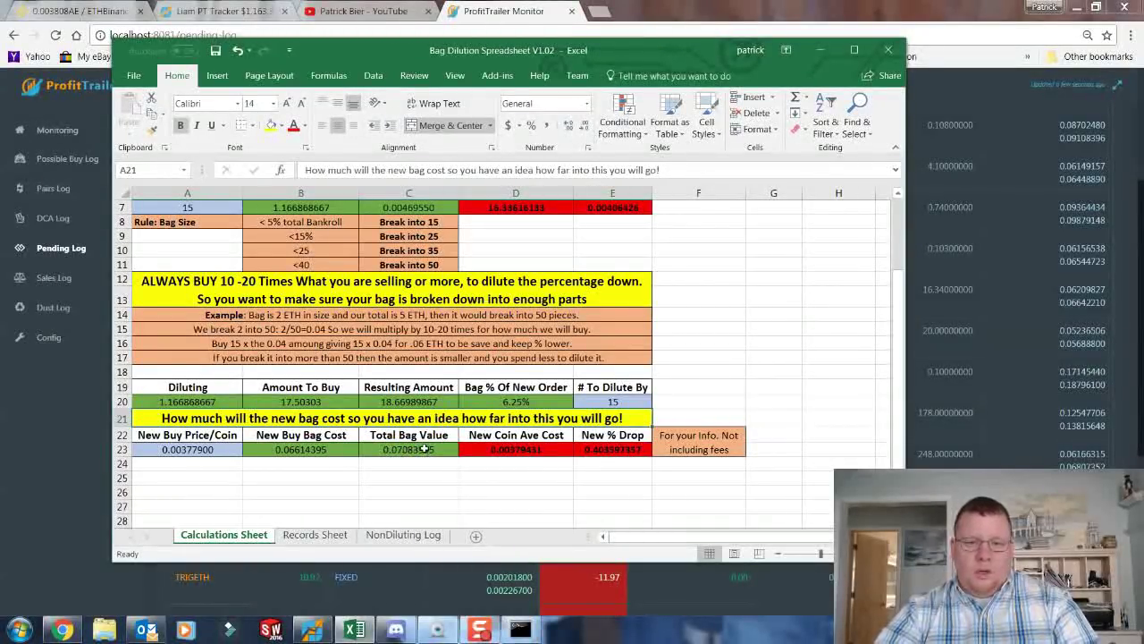
scroll(388, 445, up, 1)
scroll(388, 445, up, 2)
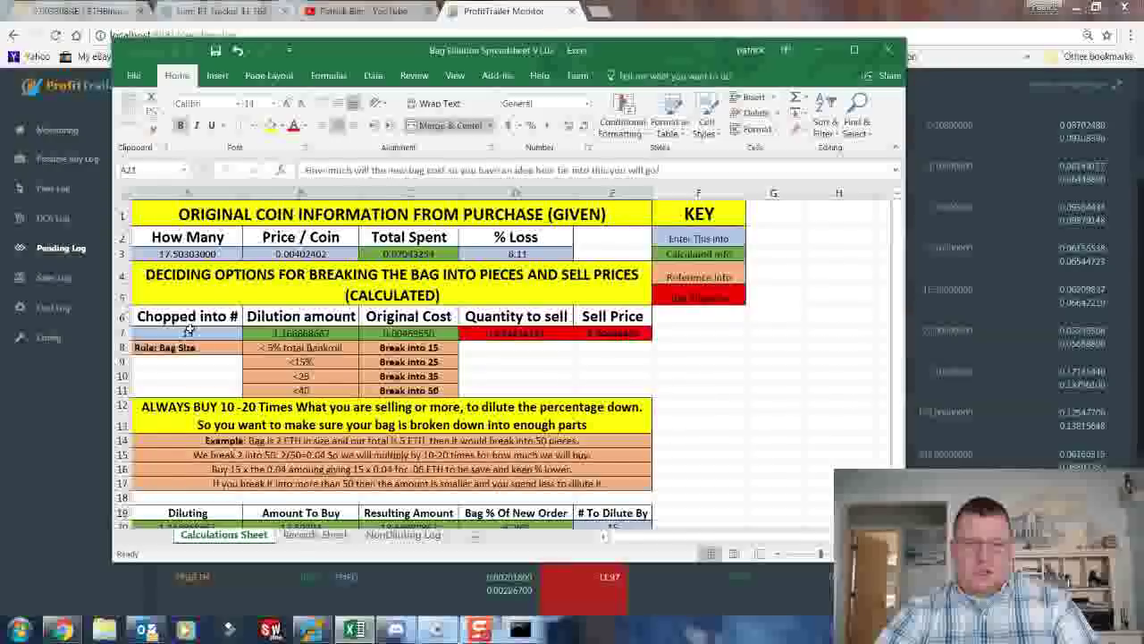
scroll(358, 375, down, 2)
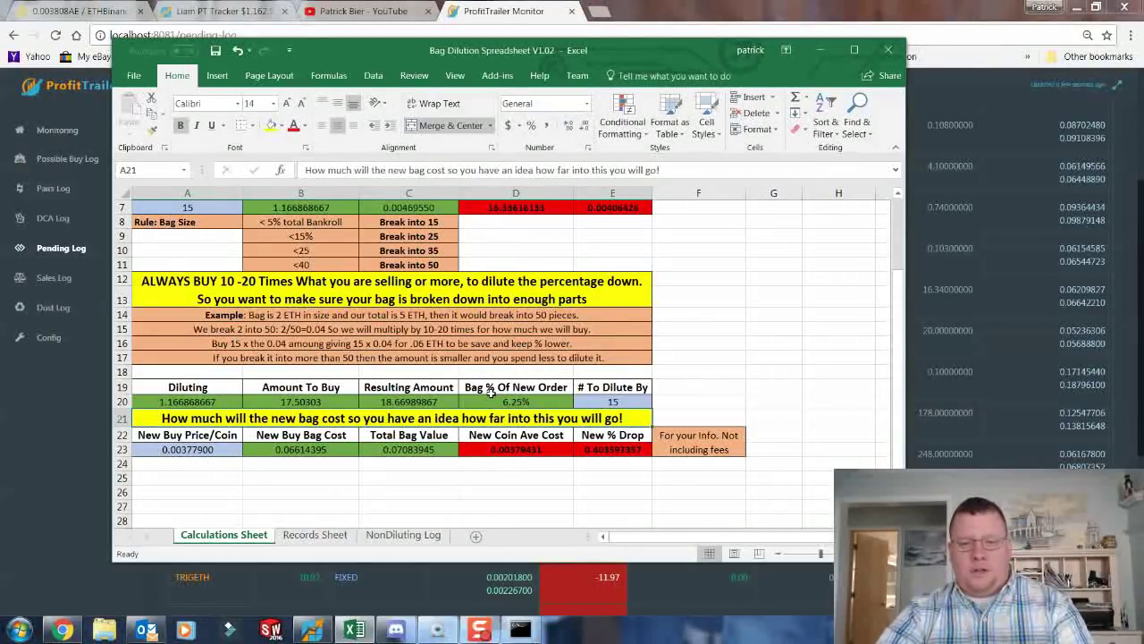
Try 10 as # To Dilute By in cell E20 for comparison, and return the value to 15
click(617, 402)
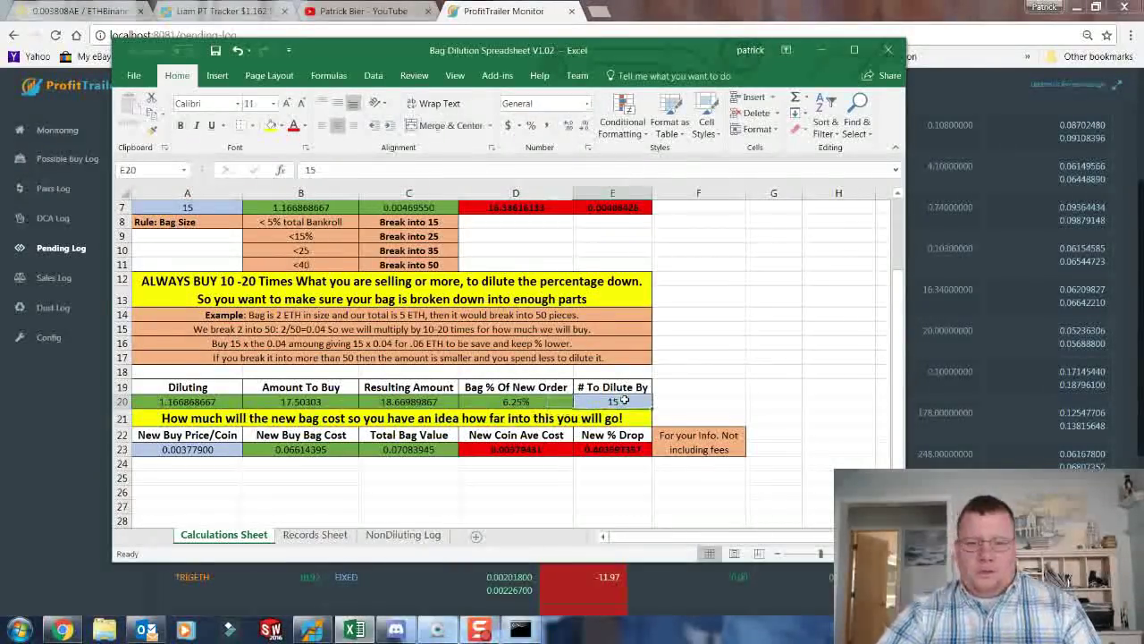
text(10)
key(Return)
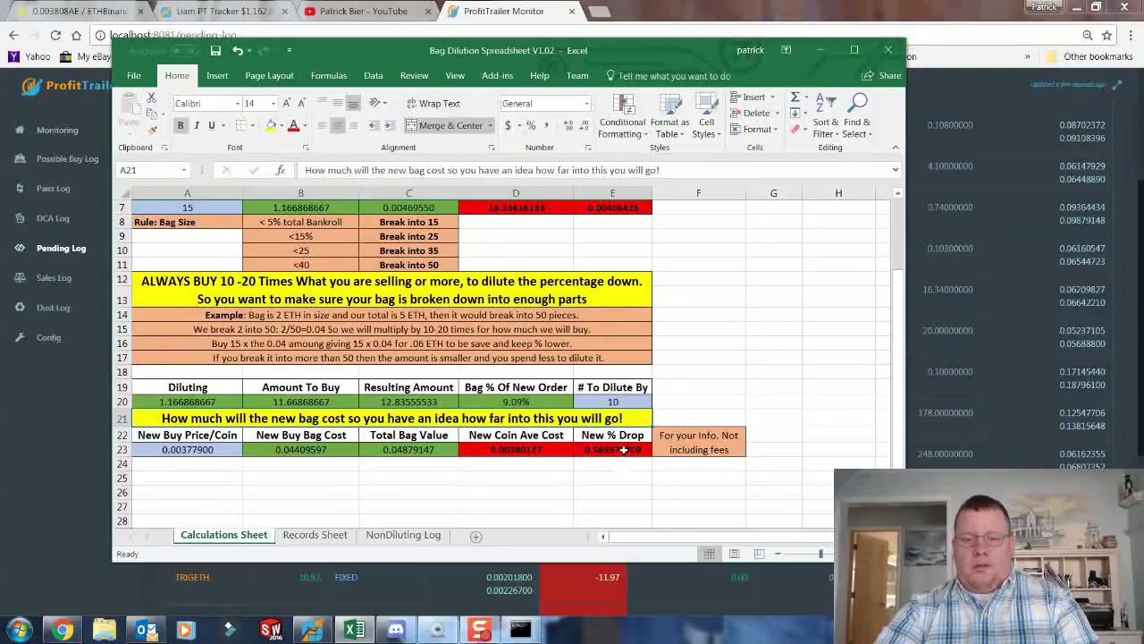
click(621, 401)
text(15)
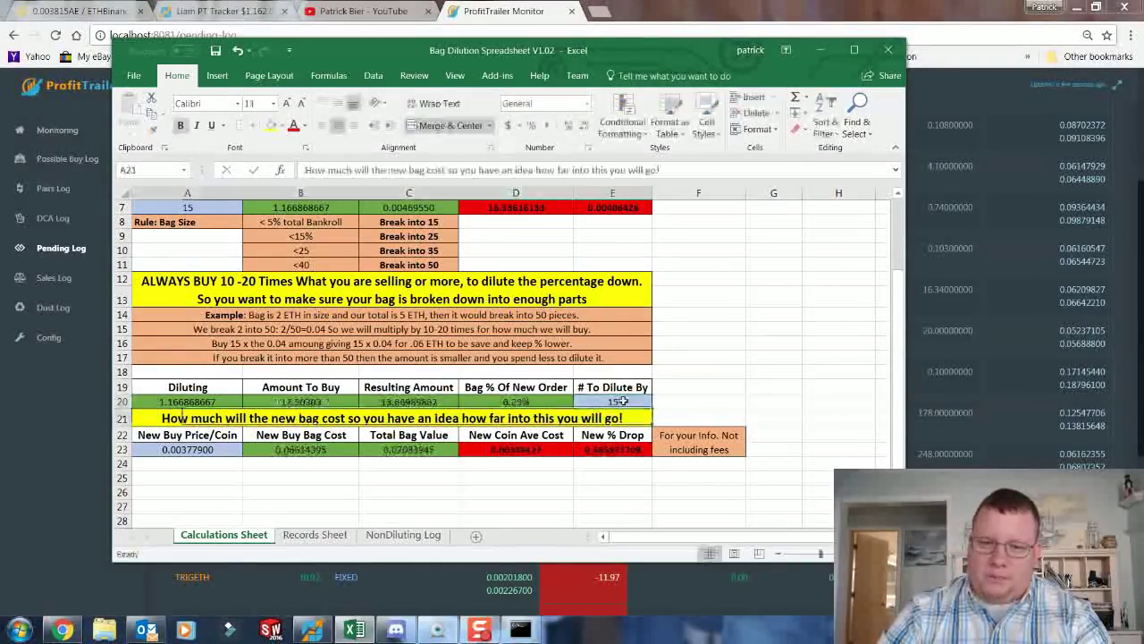
key(Return)
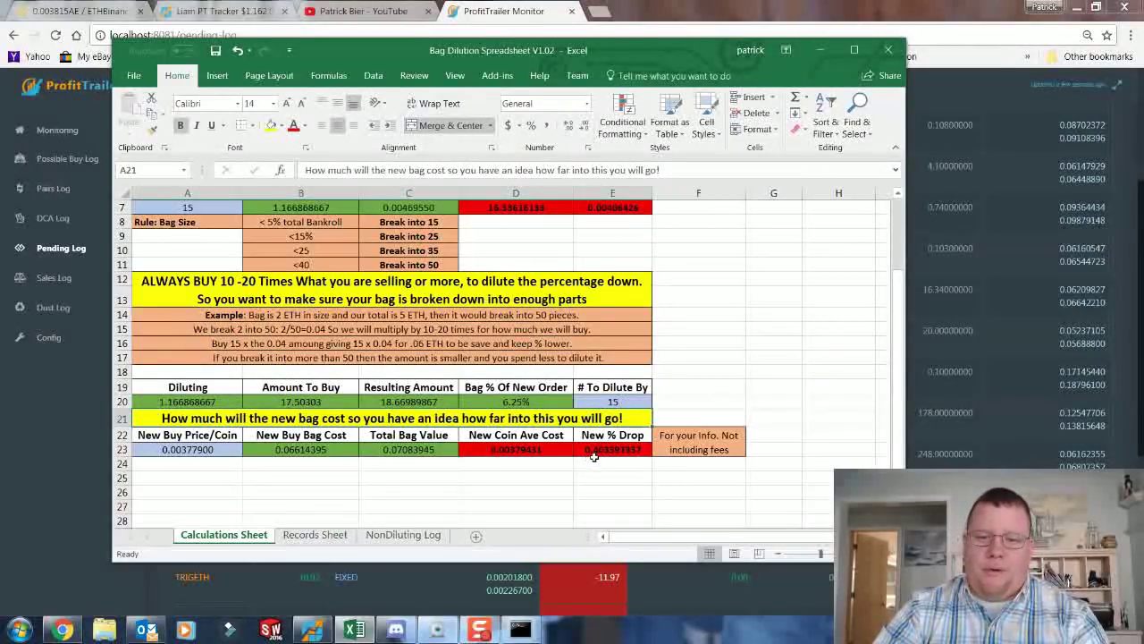
click(634, 403)
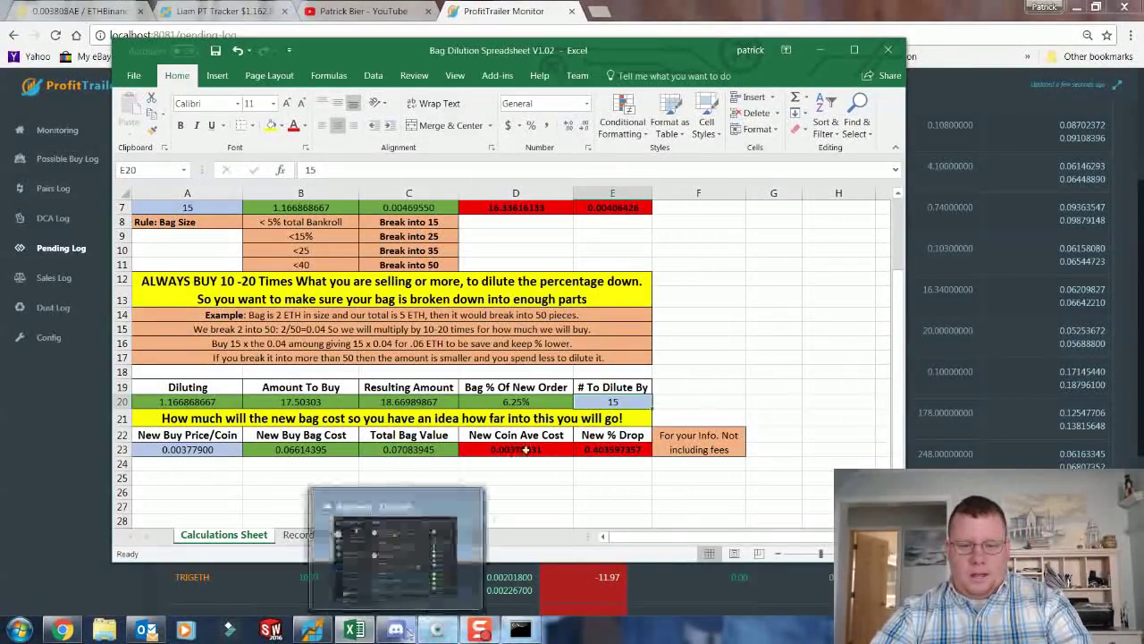
Bring up Binance's AE/ETH trading page and check Amount To Buy in cell B20 of the Calculations Sheet in Excel
click(231, 11)
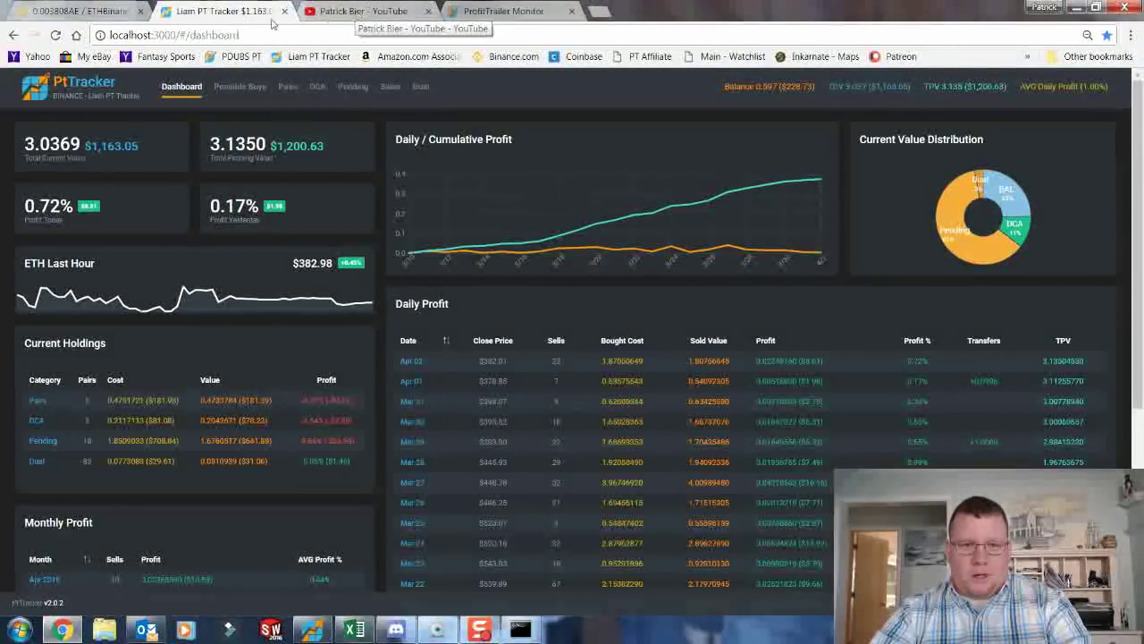
click(75, 11)
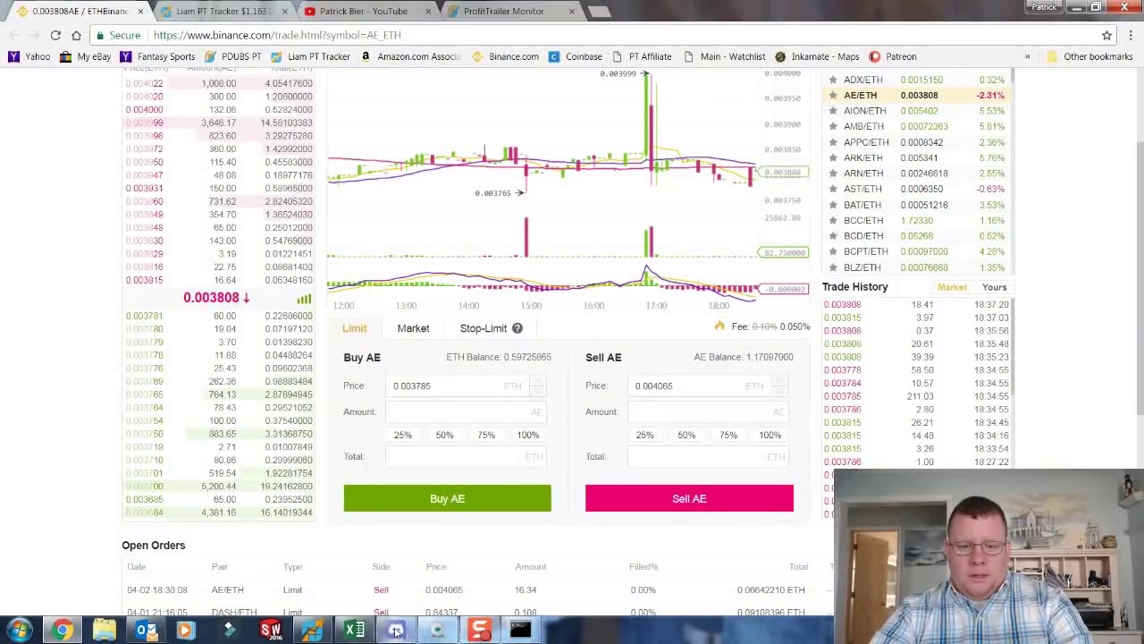
click(356, 630)
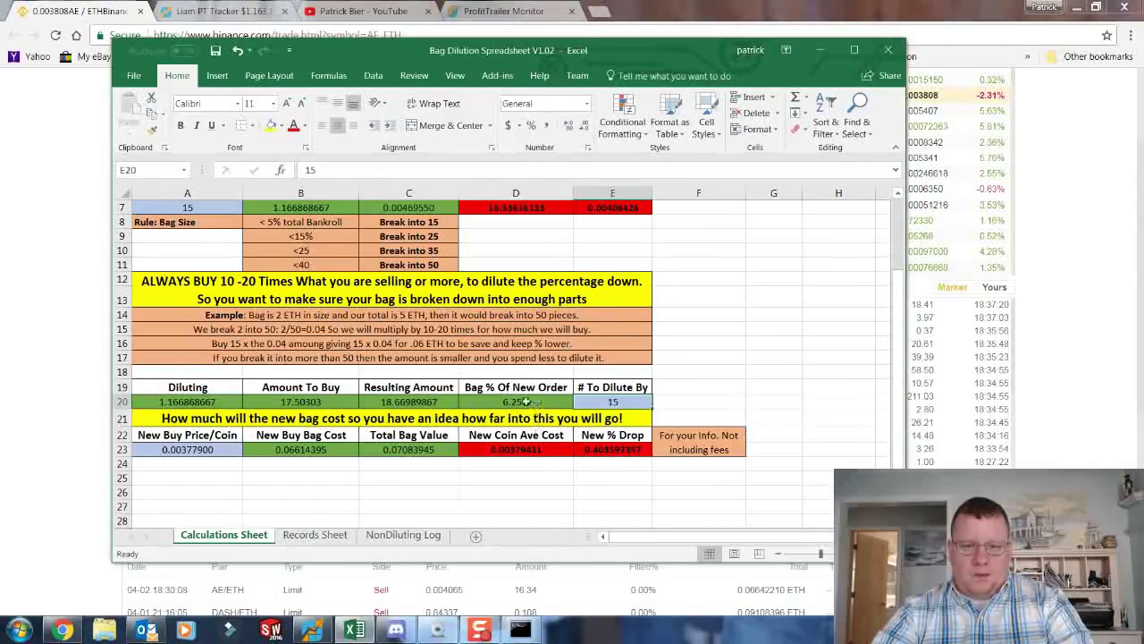
click(310, 403)
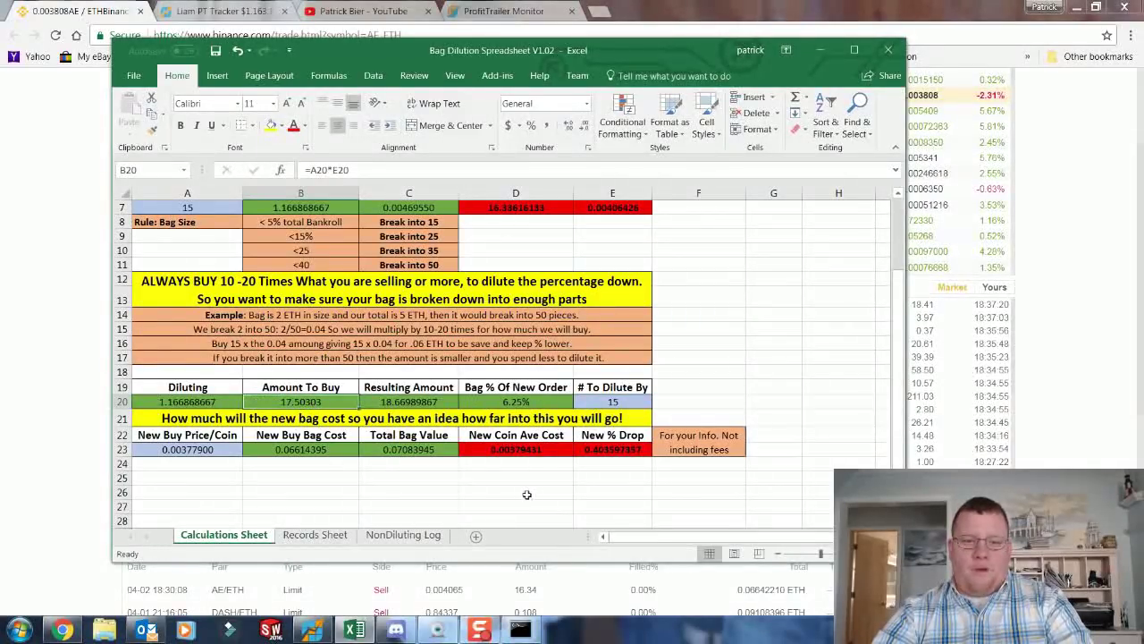
click(22, 205)
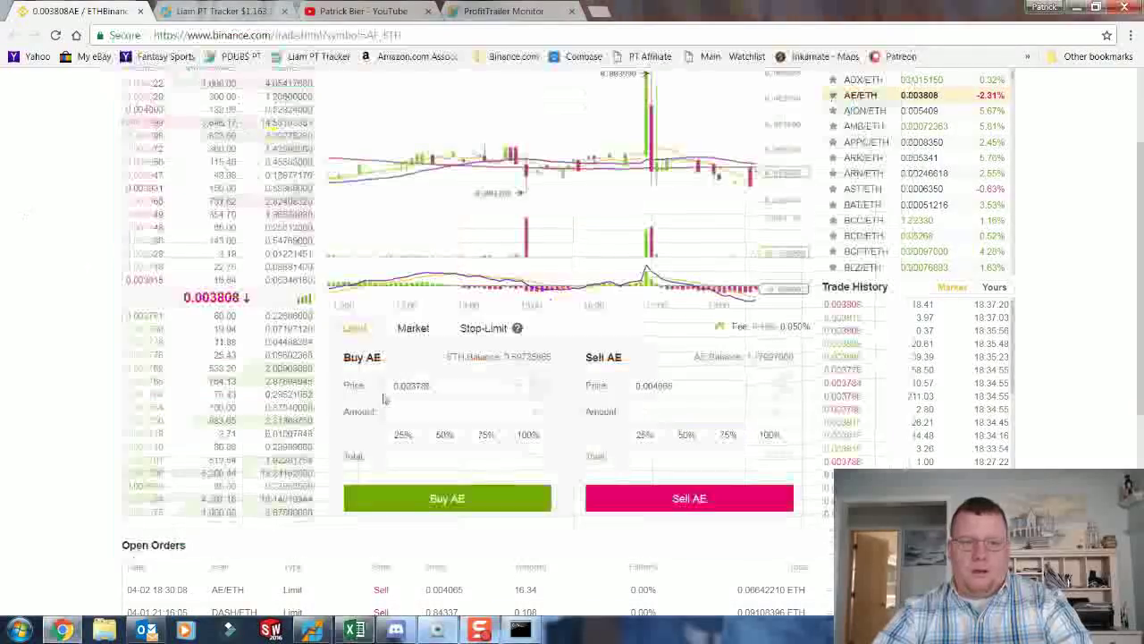
Enter 17.5 as the Amount in Binance's limit Buy AE form, rechecking the spreadsheet's Amount To Buy, and inspect the order total
click(426, 404)
text(17)
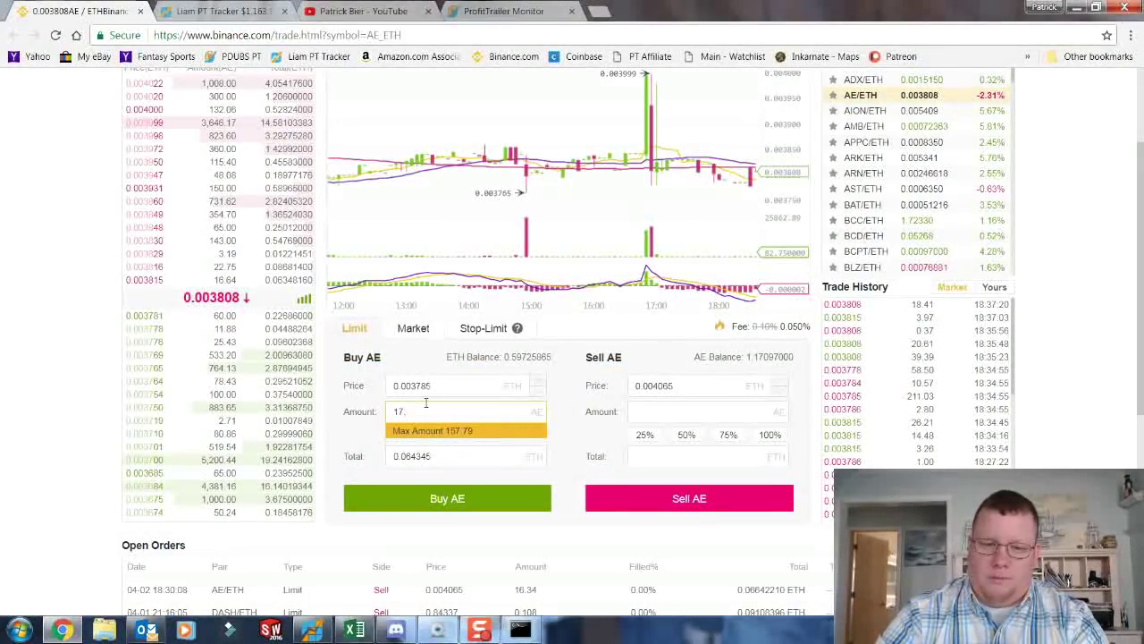
click(355, 629)
click(354, 630)
text(503)
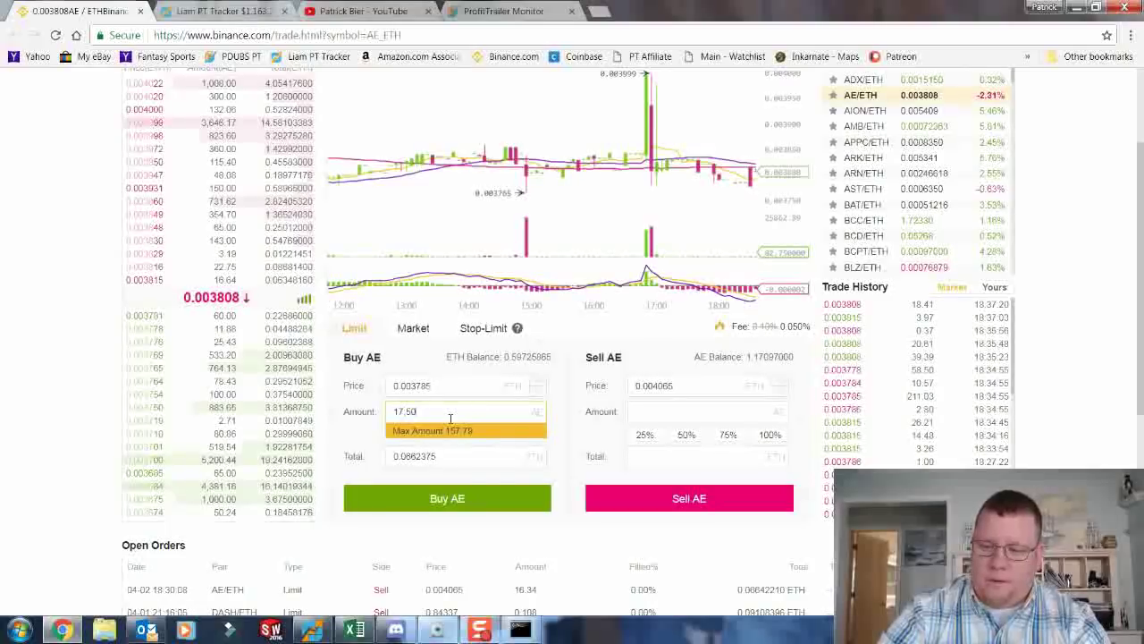
key(BackSpace)
double_click(449, 457)
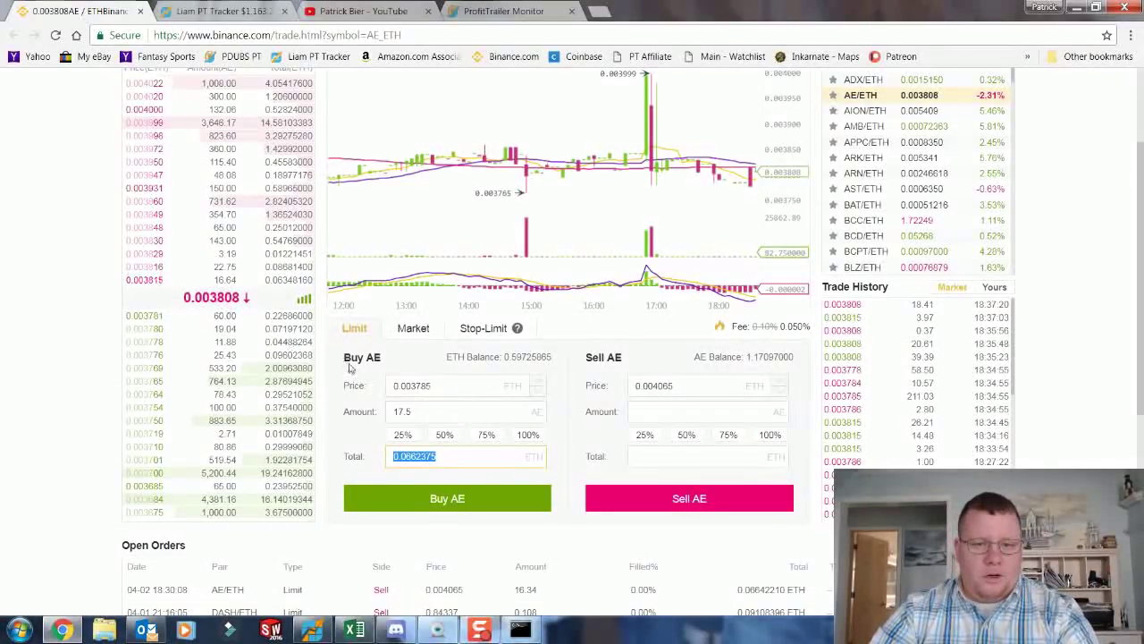
drag(430, 412, 373, 409)
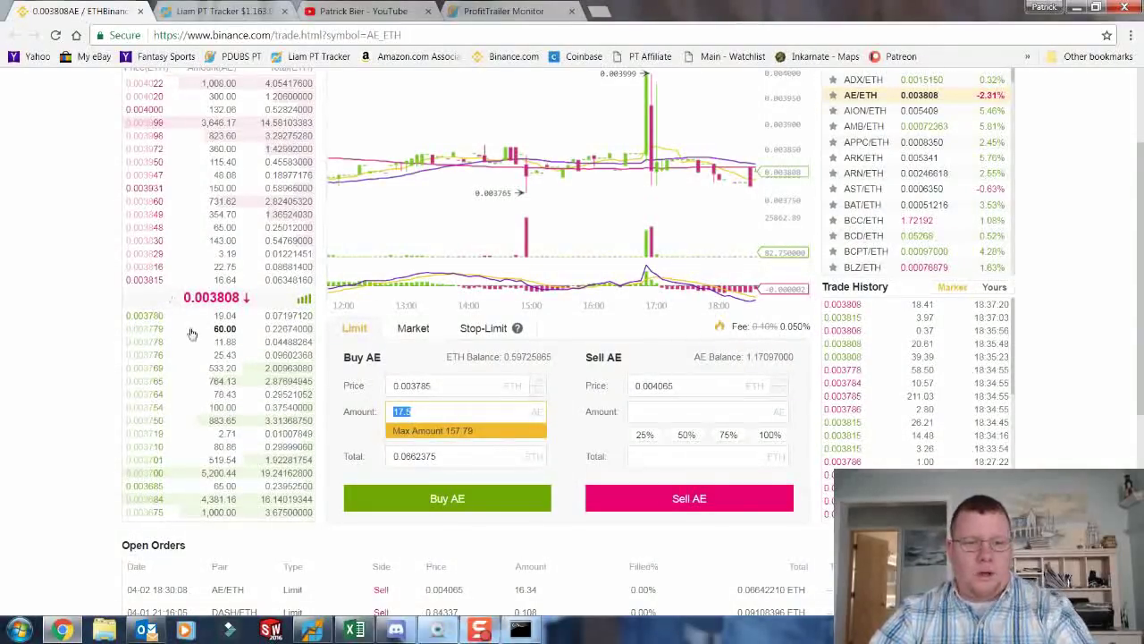
Set the Buy AE price to 0.003800 ETH and place the limit buy order for 17.5 AE
click(150, 282)
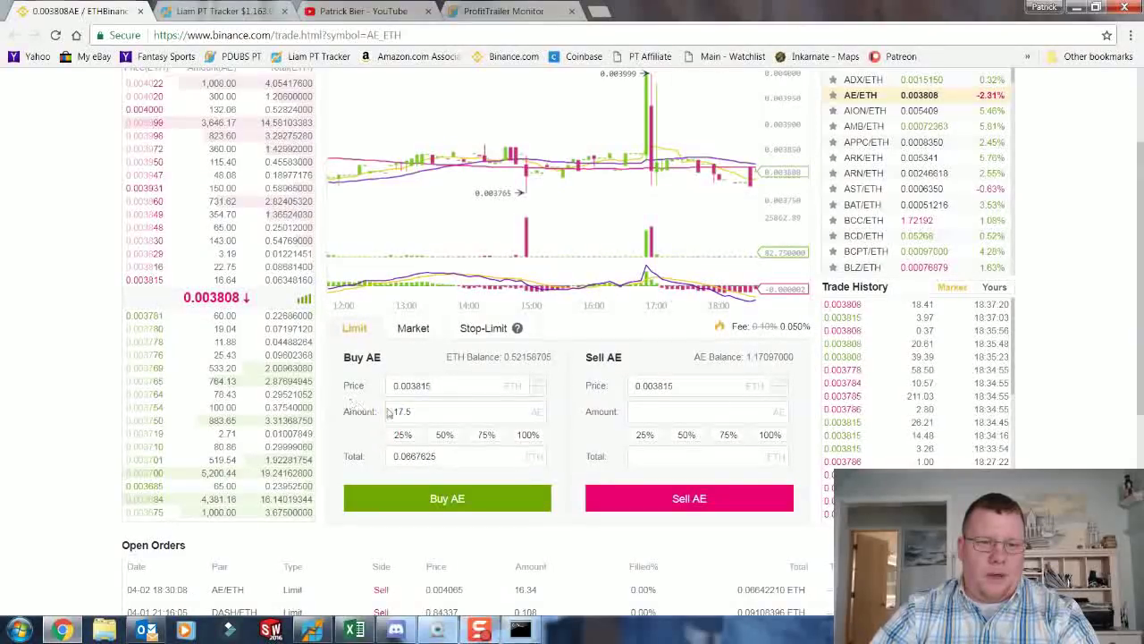
click(426, 386)
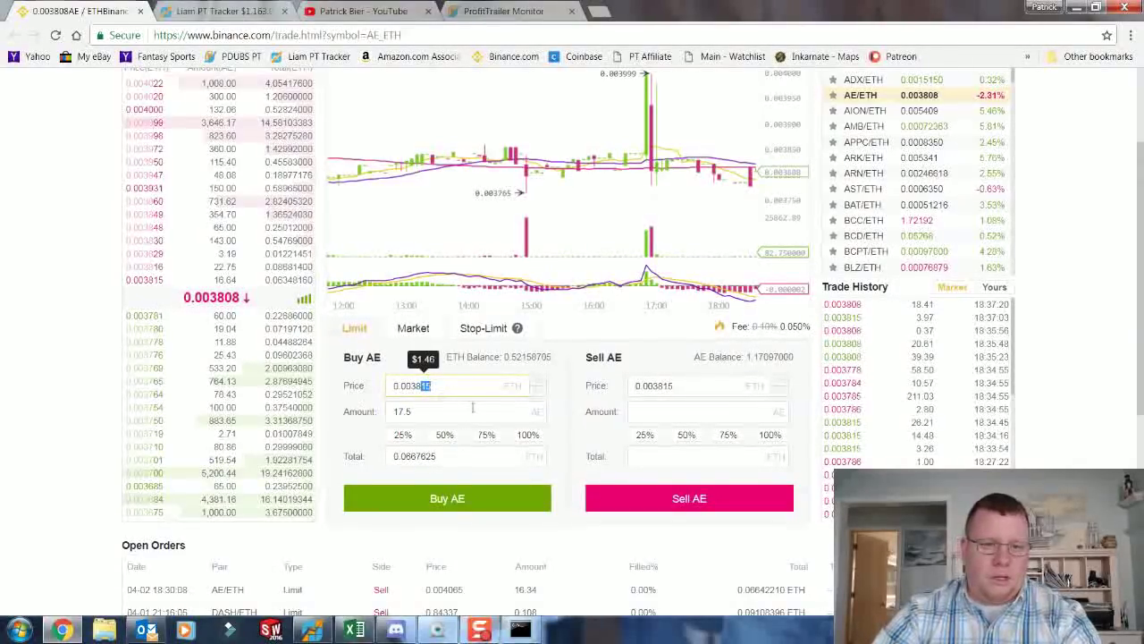
text(00)
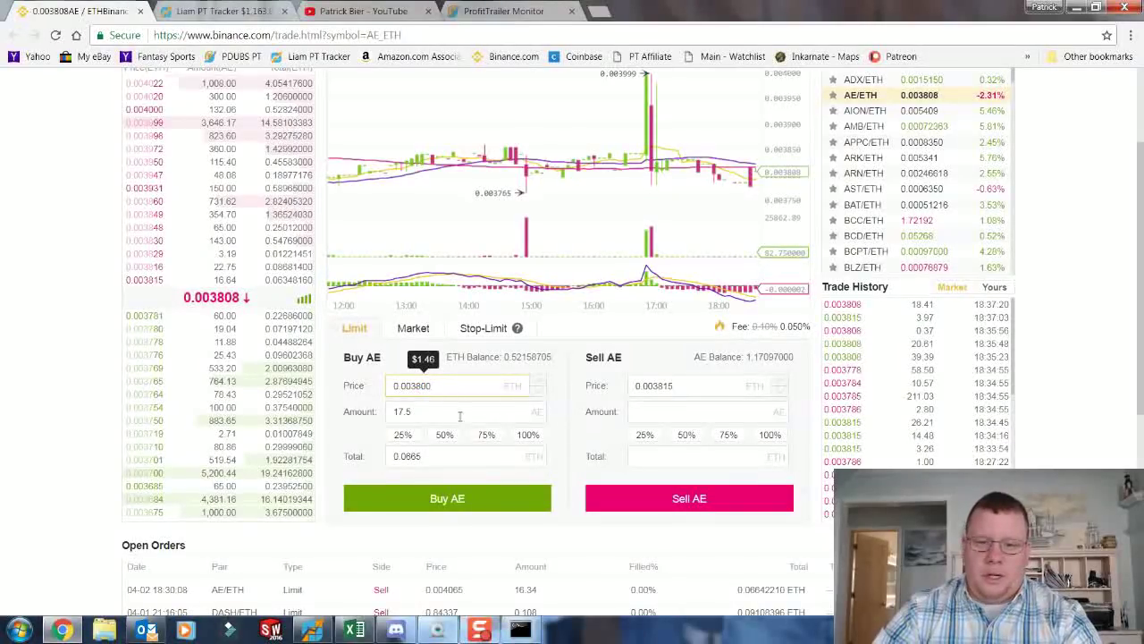
click(425, 413)
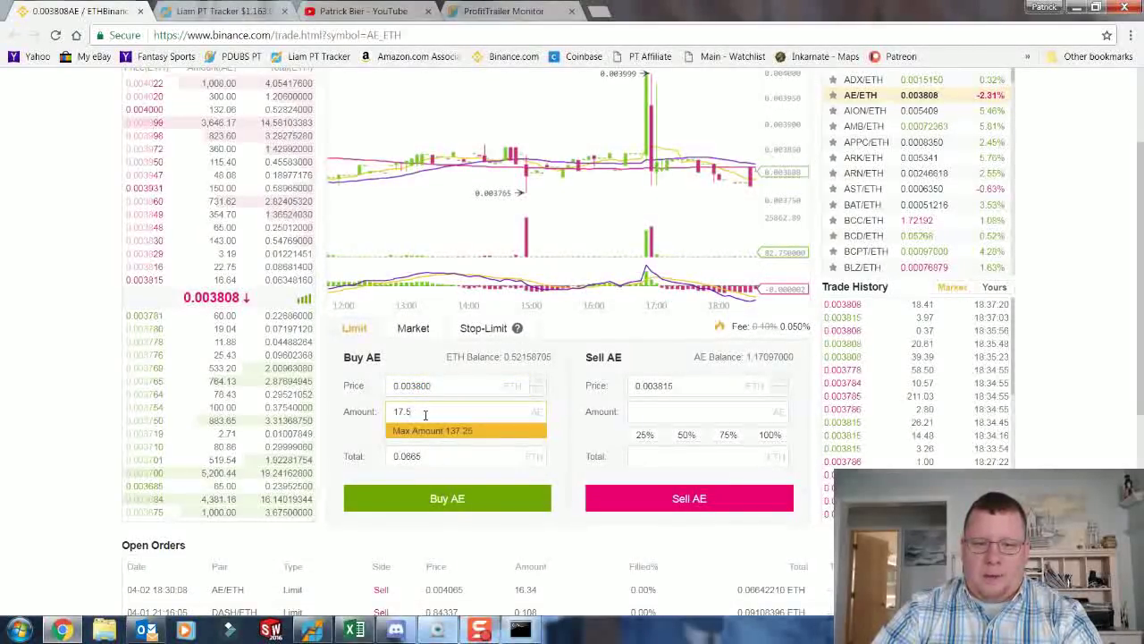
click(375, 474)
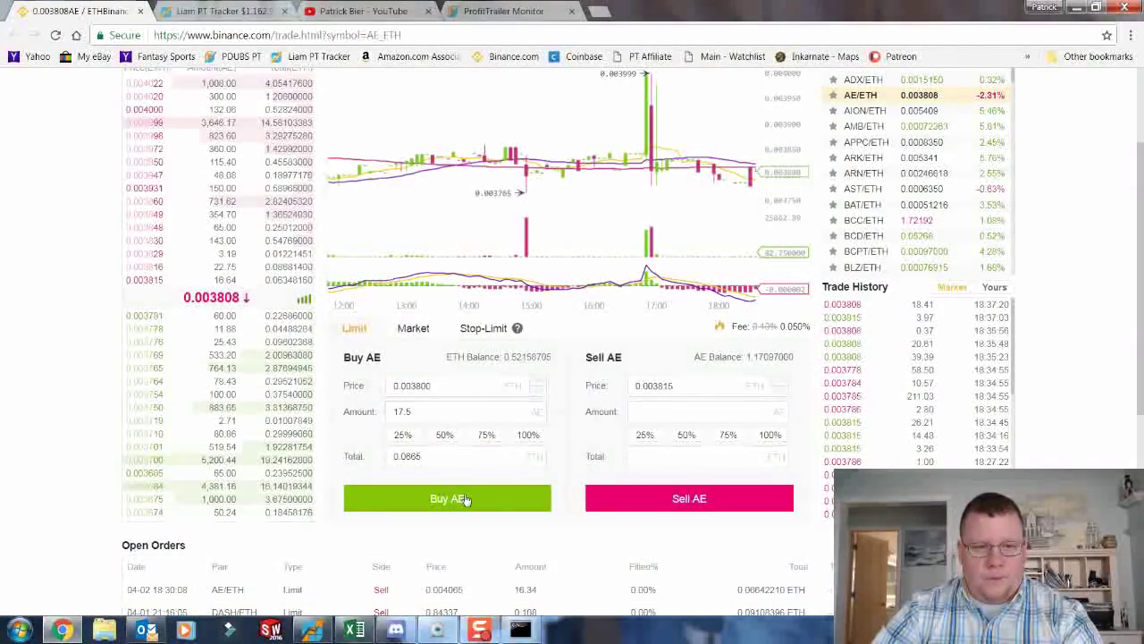
click(435, 387)
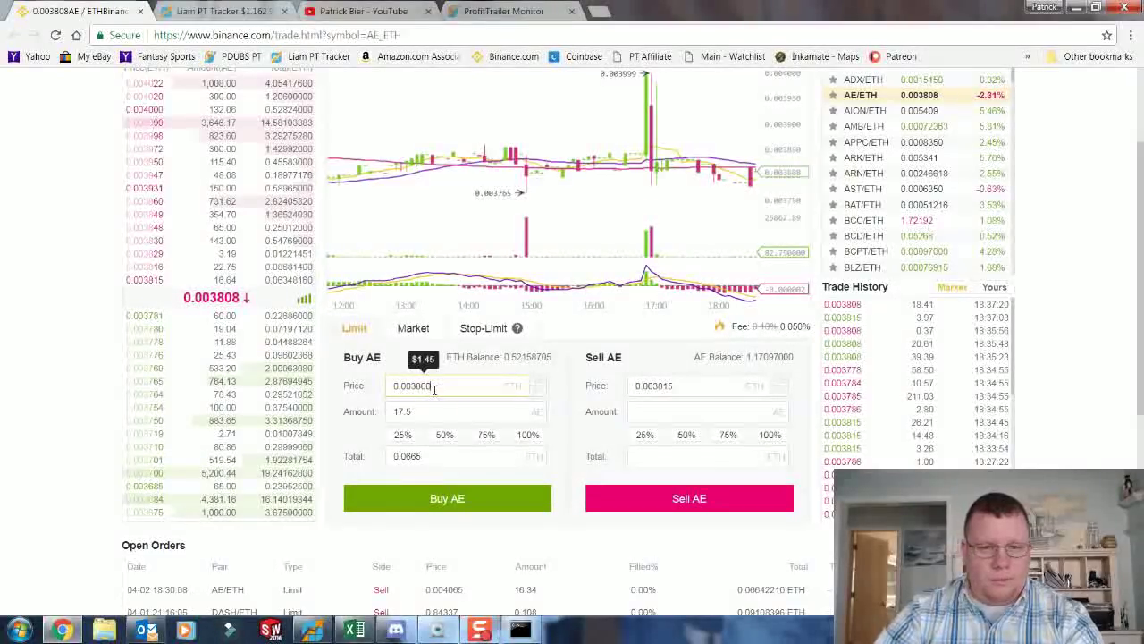
click(423, 498)
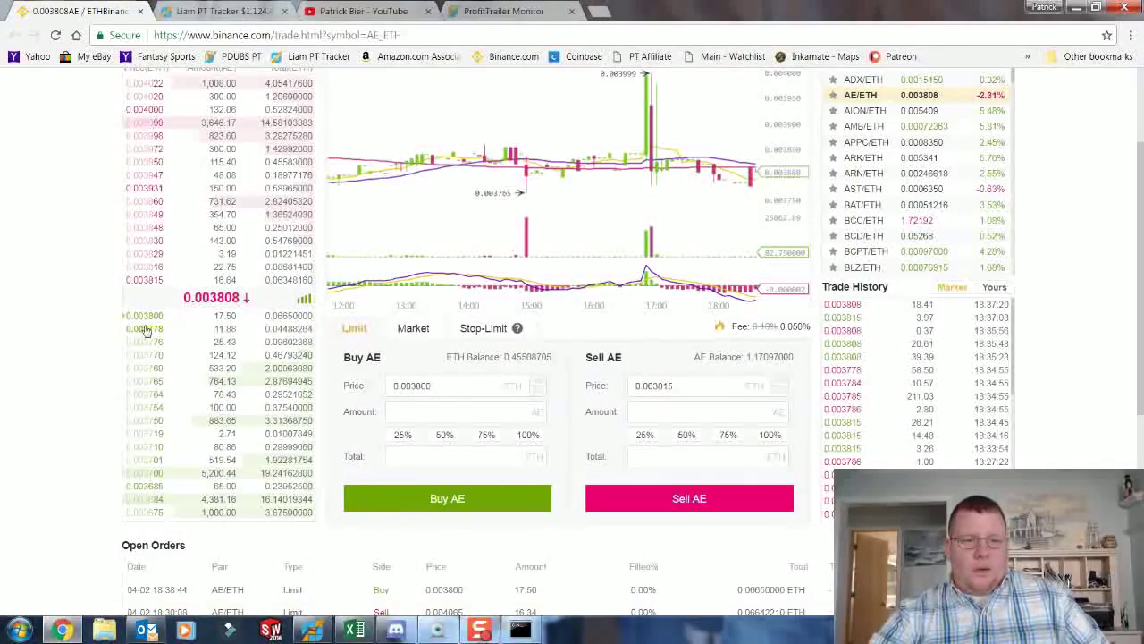
Switch to Excel's Records Sheet, enter AEETH as the Name on log line 2, and clear PT Purchase Date in cell E4
click(355, 631)
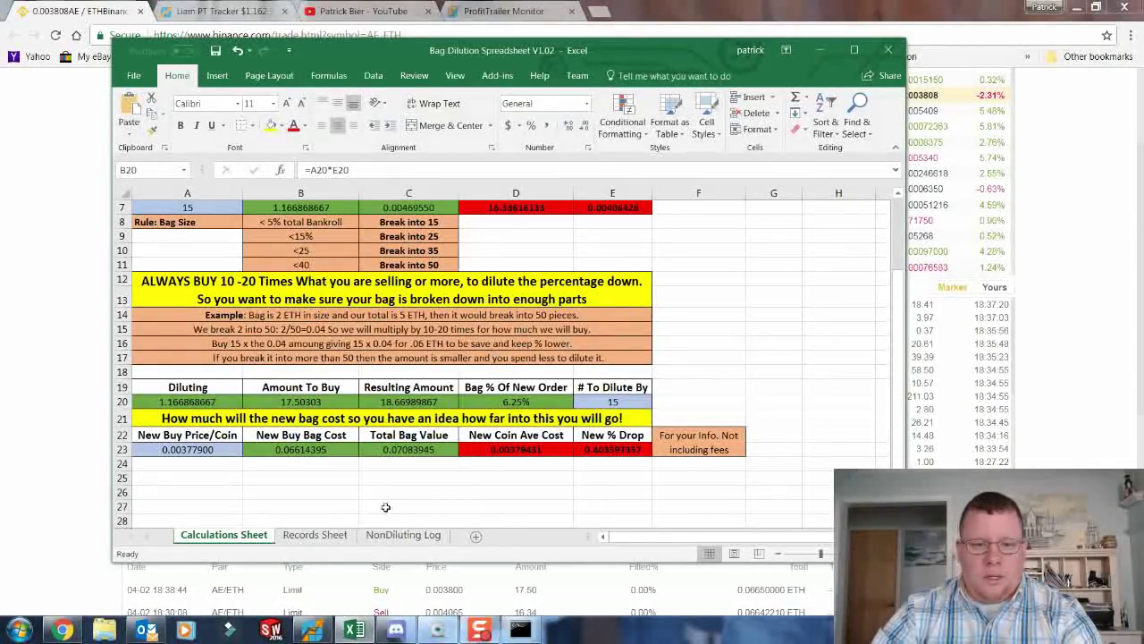
click(315, 534)
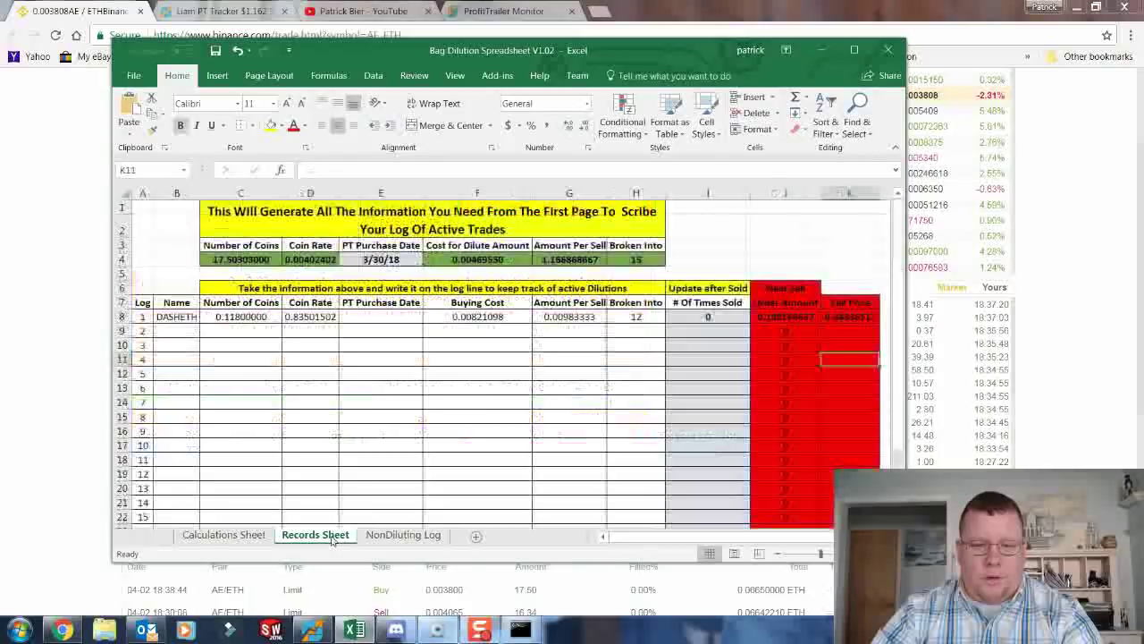
click(185, 331)
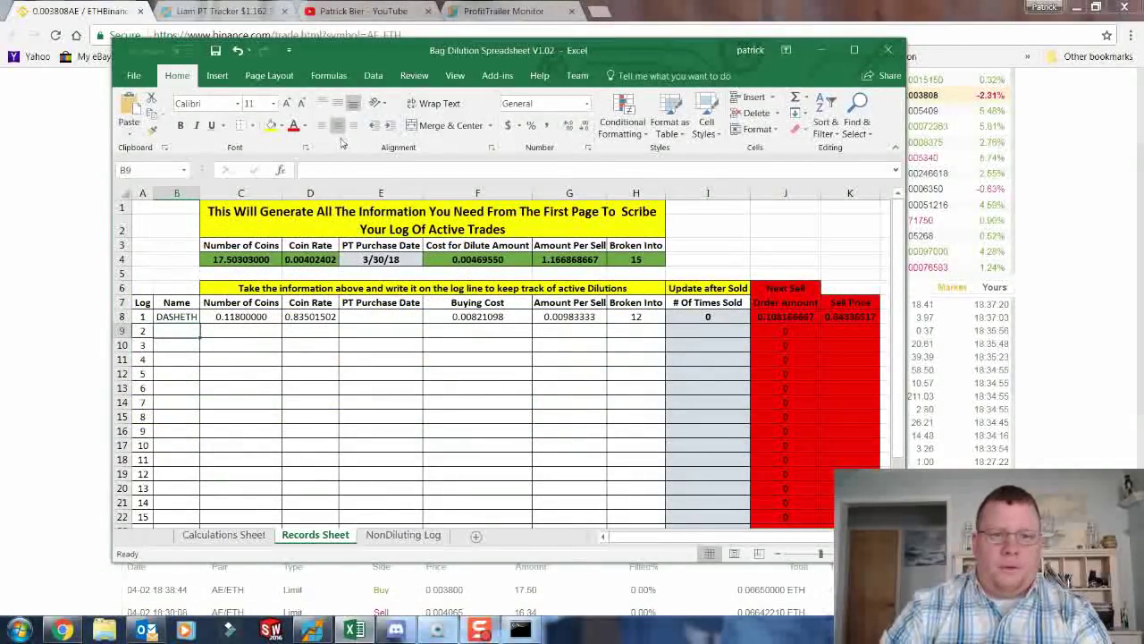
text(AEETH)
key(Tab)
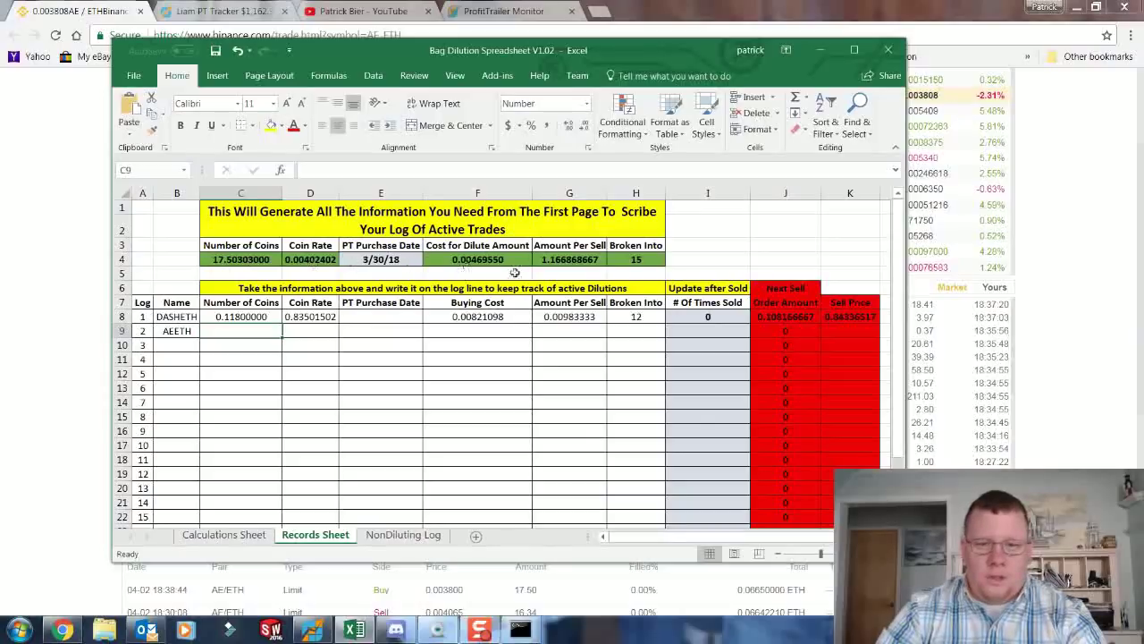
click(379, 260)
key(Delete)
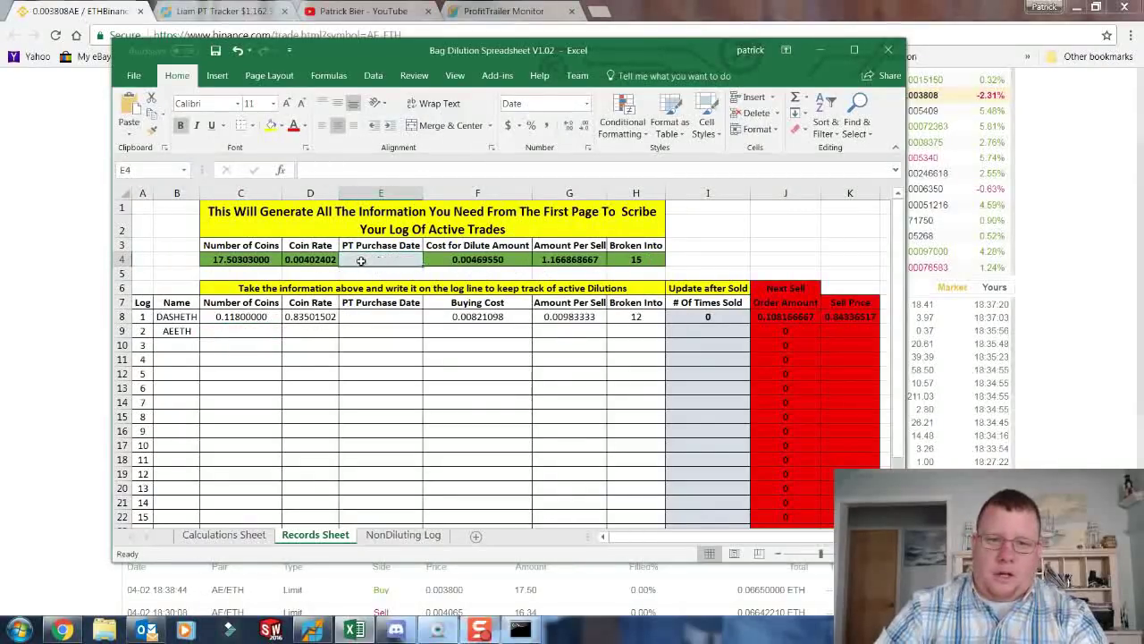
Log 17.50303000 as the Number of Coins and 0.00402402 as the Coin Rate for AEETH on log line 2
click(226, 335)
text(17)
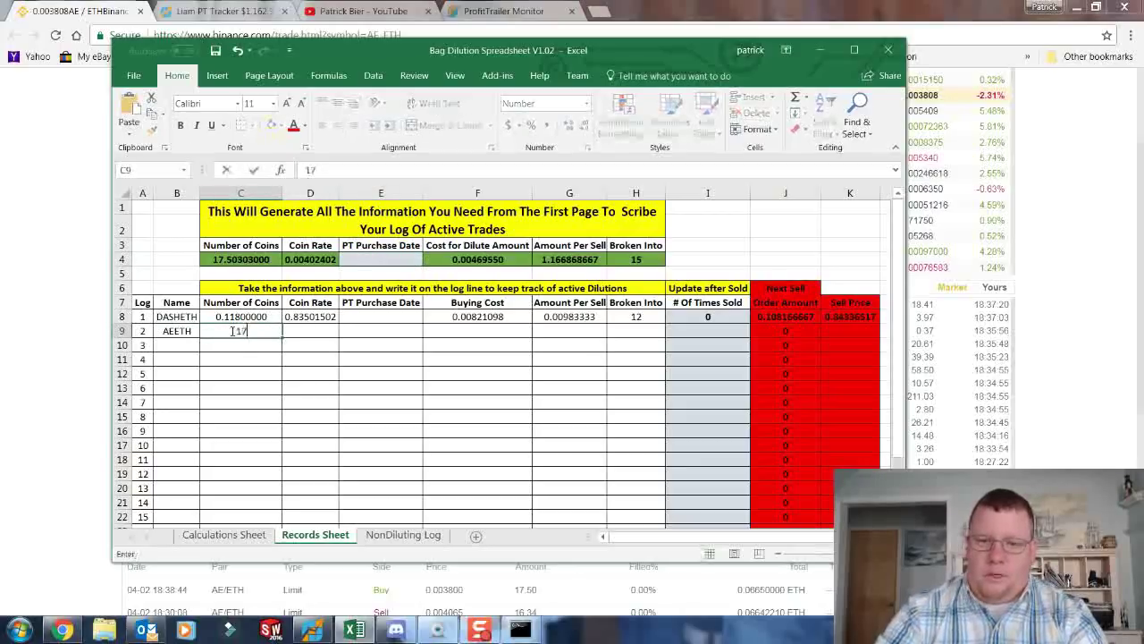
text(.5030300)
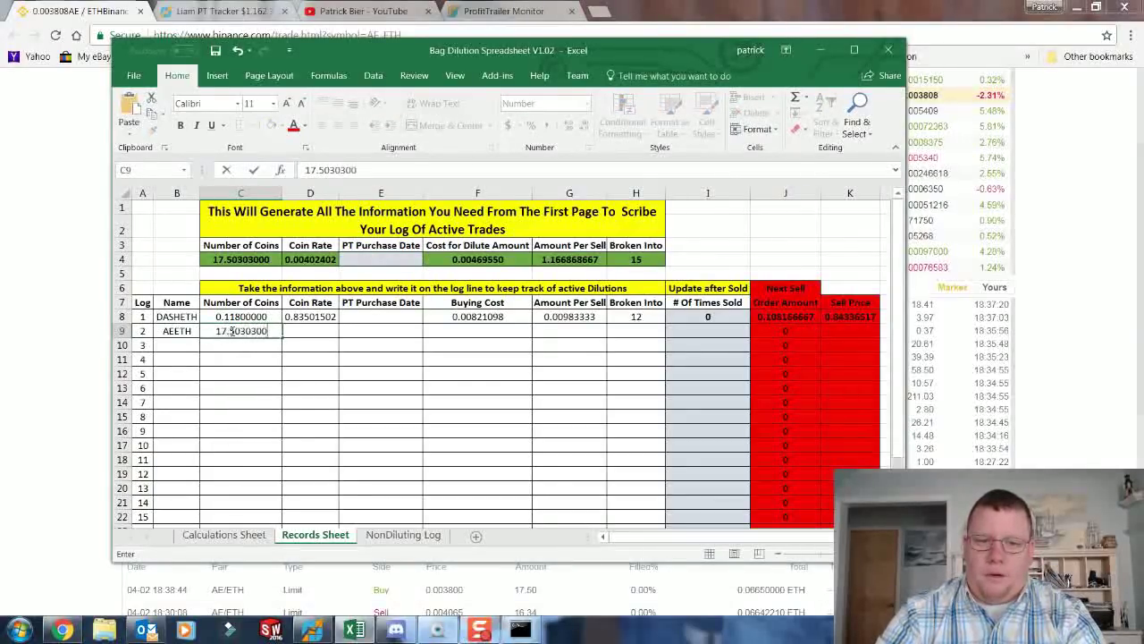
key(ctrl+Return)
key(Tab)
text(0.)
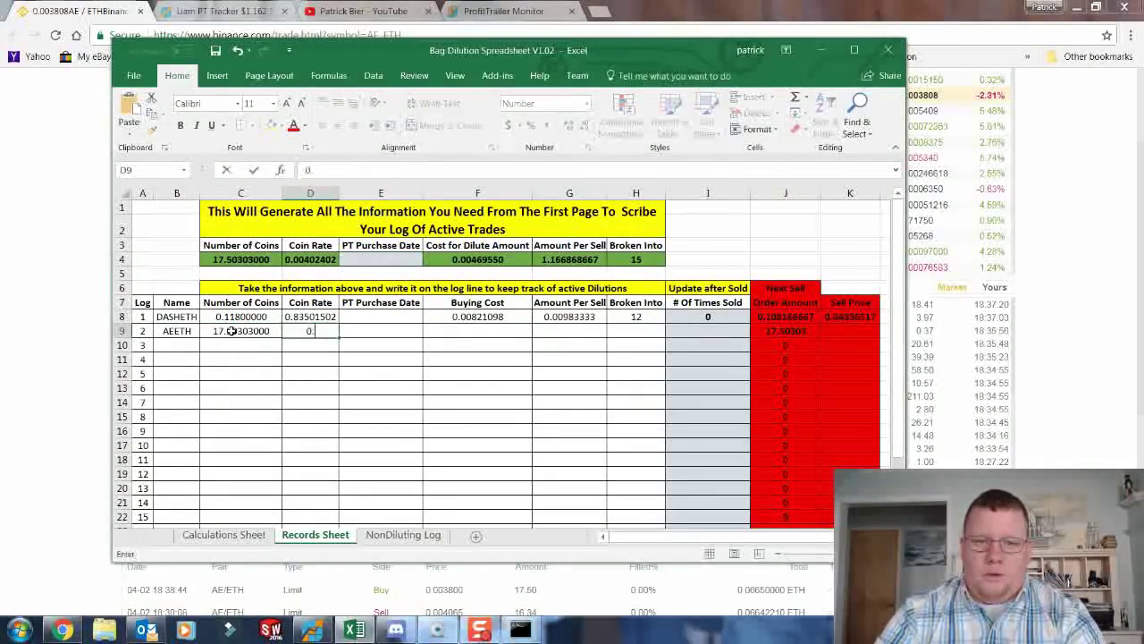
text(0040224)
key(BackSpace)
key(BackSpace)
text(402)
key(Tab)
key(Tab)
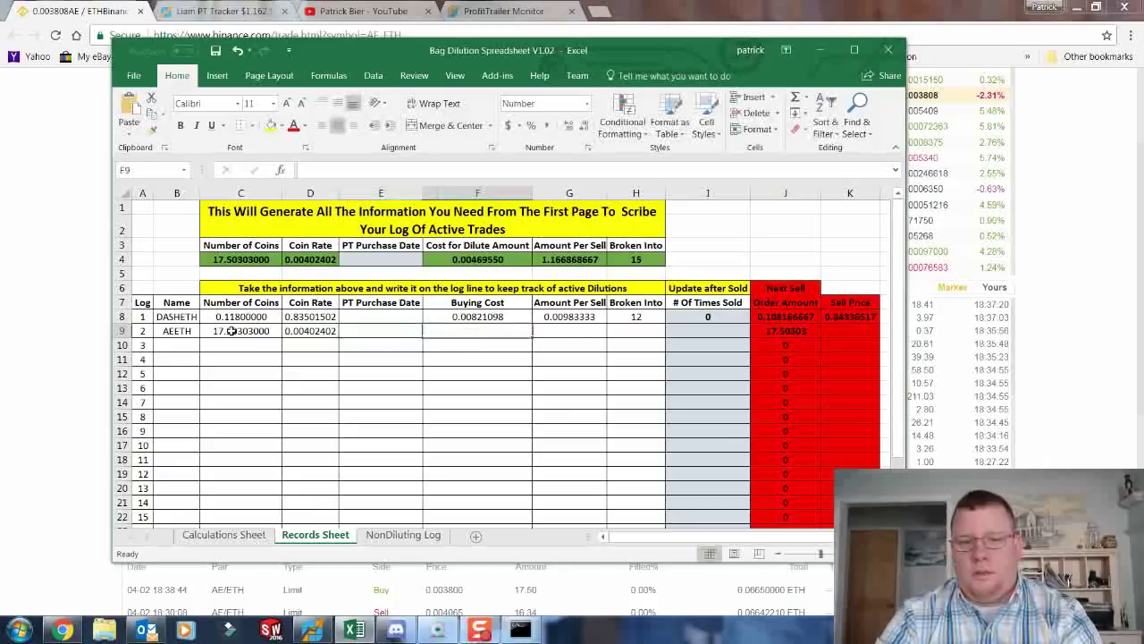
Enter a Buying Cost of 0.00469550 and an Amount Per Sell of 1.166868667 on the AEETH log line
text(0.0046955)
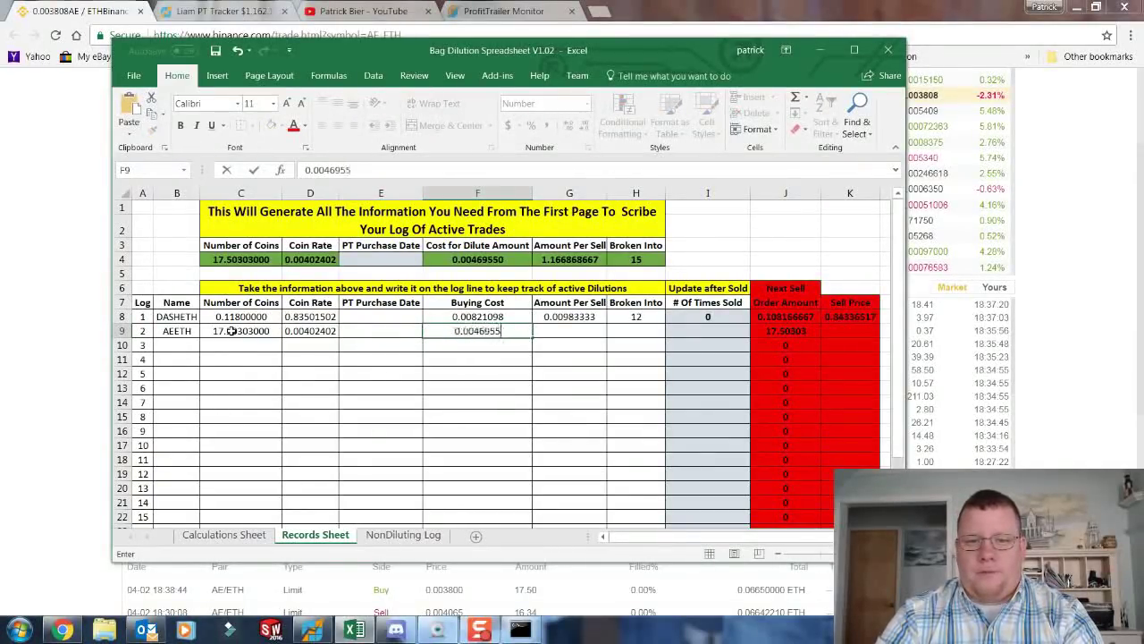
text(0)
key(Tab)
text(1.16686866)
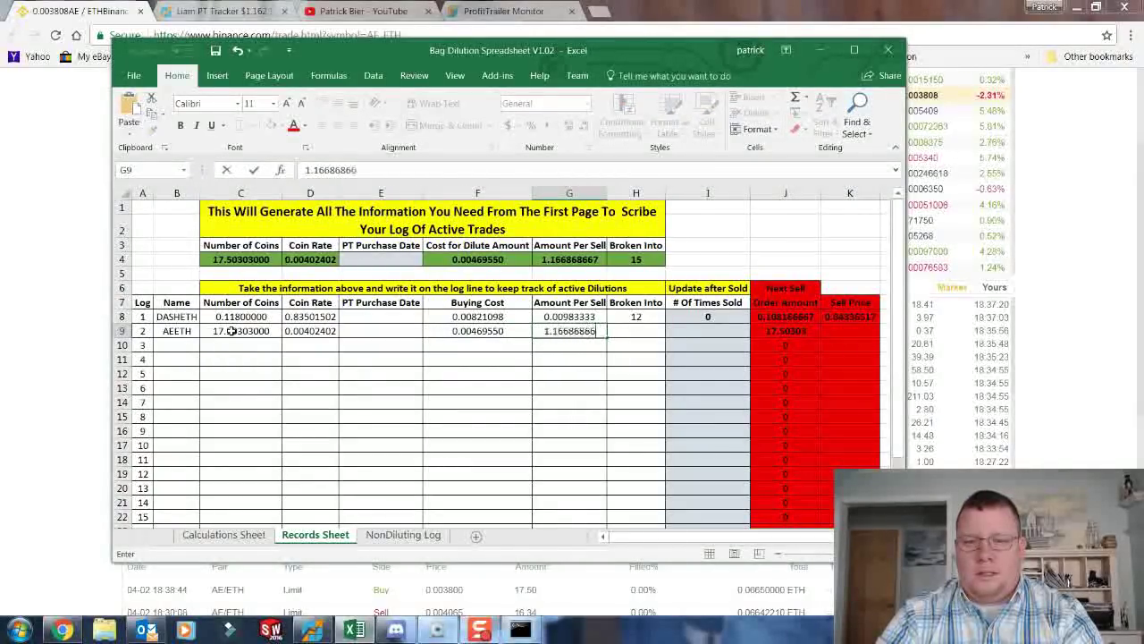
text(7)
Set Broken Into to 15 and # Of Times Sold to 0 on the AEETH log line
key(Tab)
text(15)
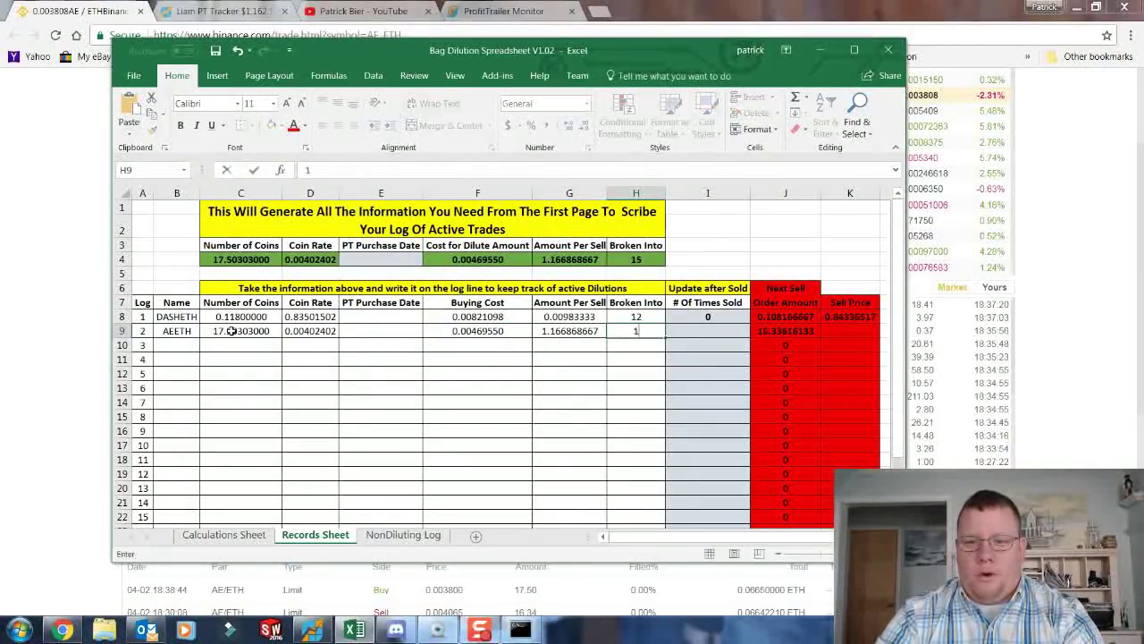
key(Tab)
text(0)
key(Return)
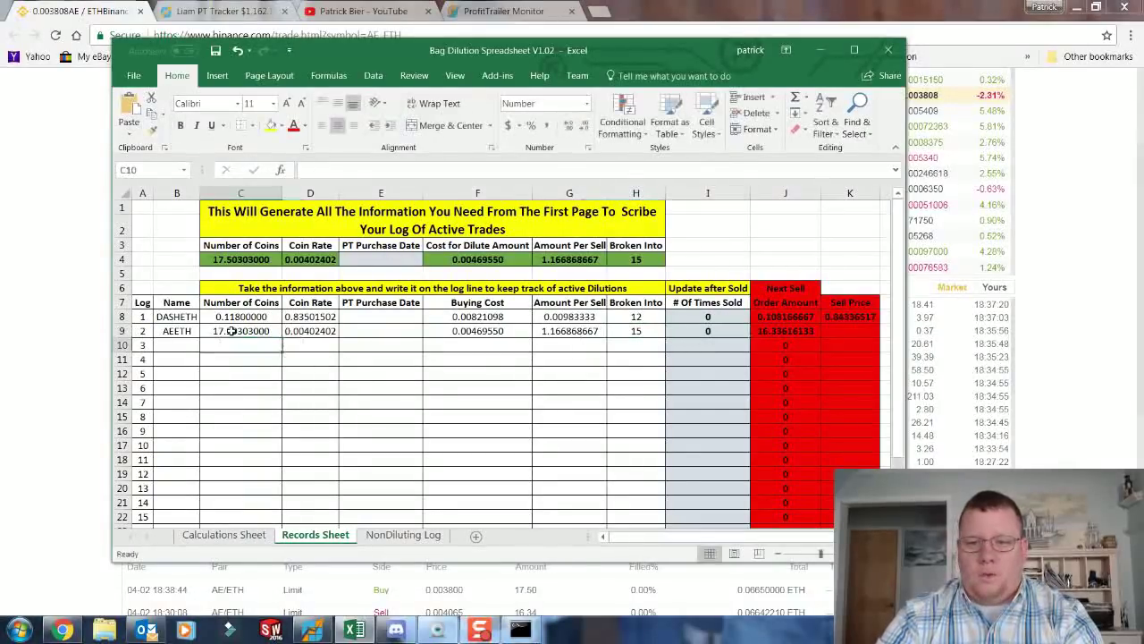
Try to fill the Sell Price in K8 down through K27, and clear the copies from K9:K27
click(838, 330)
click(842, 318)
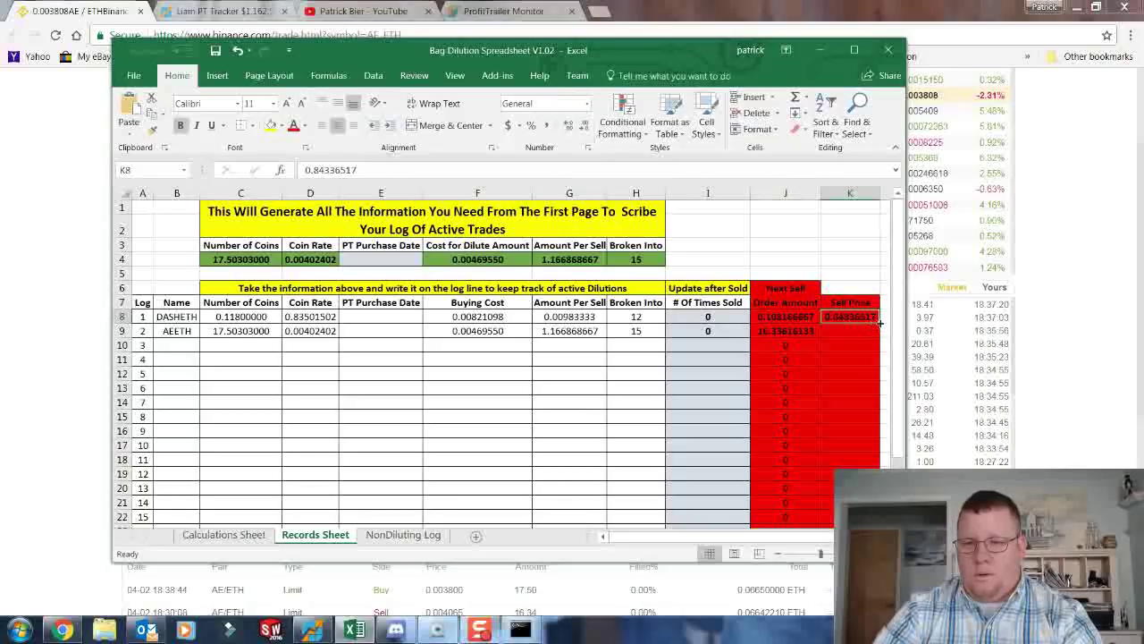
drag(881, 324, 858, 506)
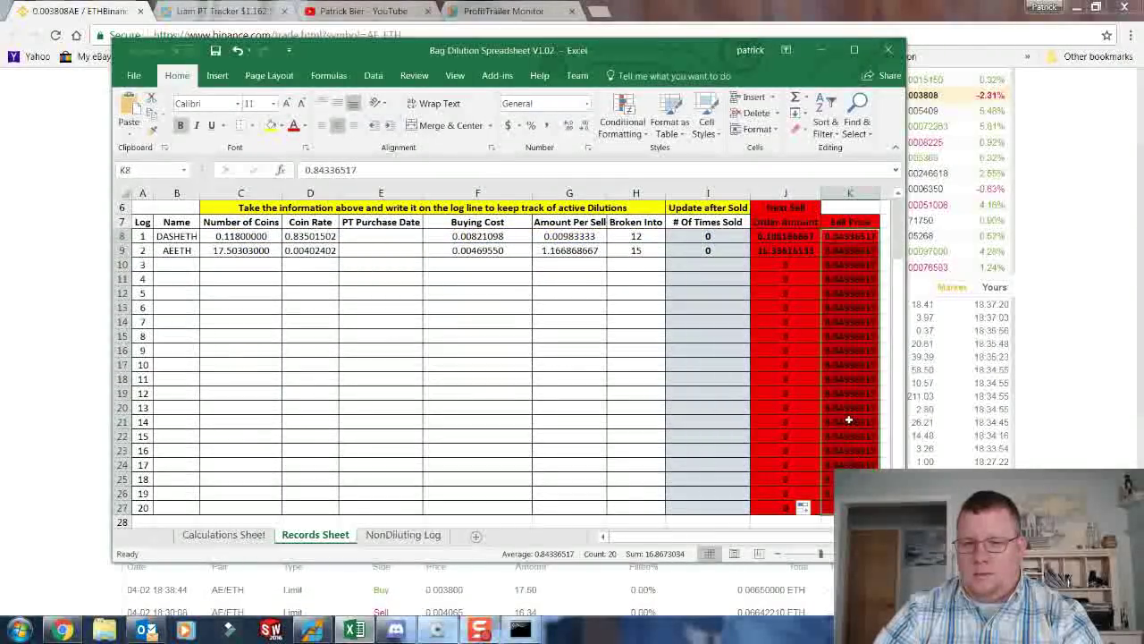
click(858, 236)
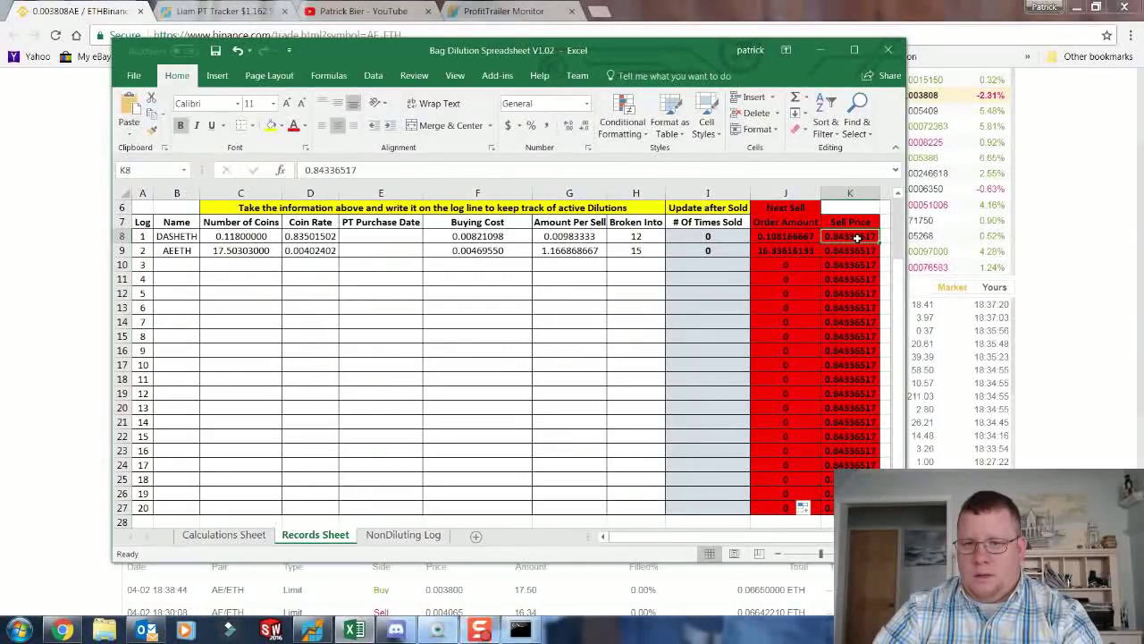
drag(857, 251, 857, 508)
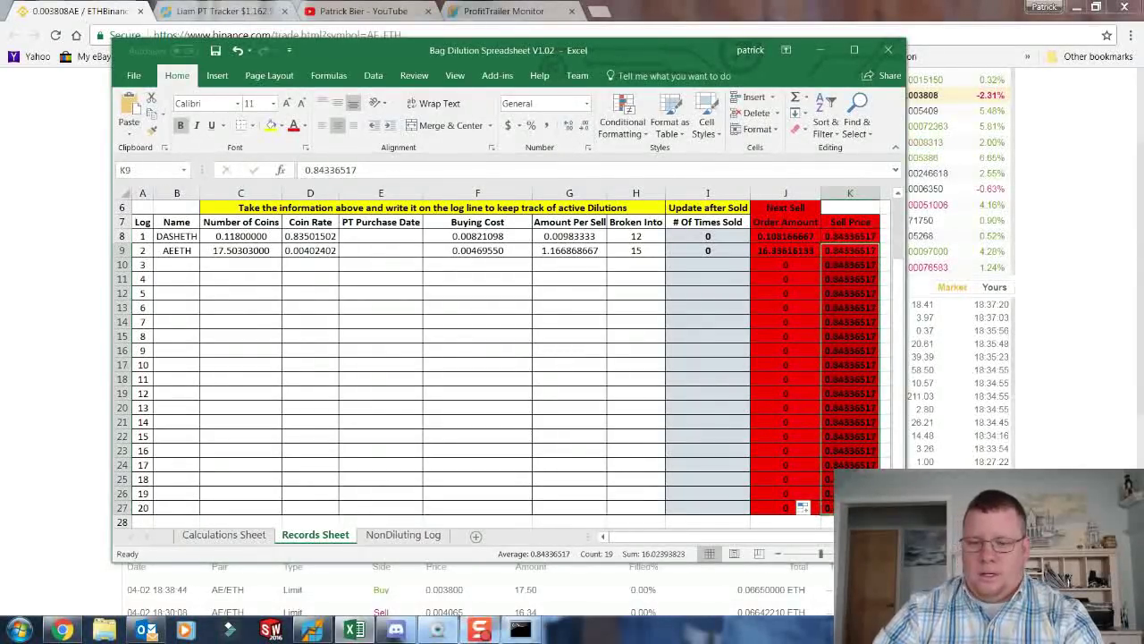
key(Delete)
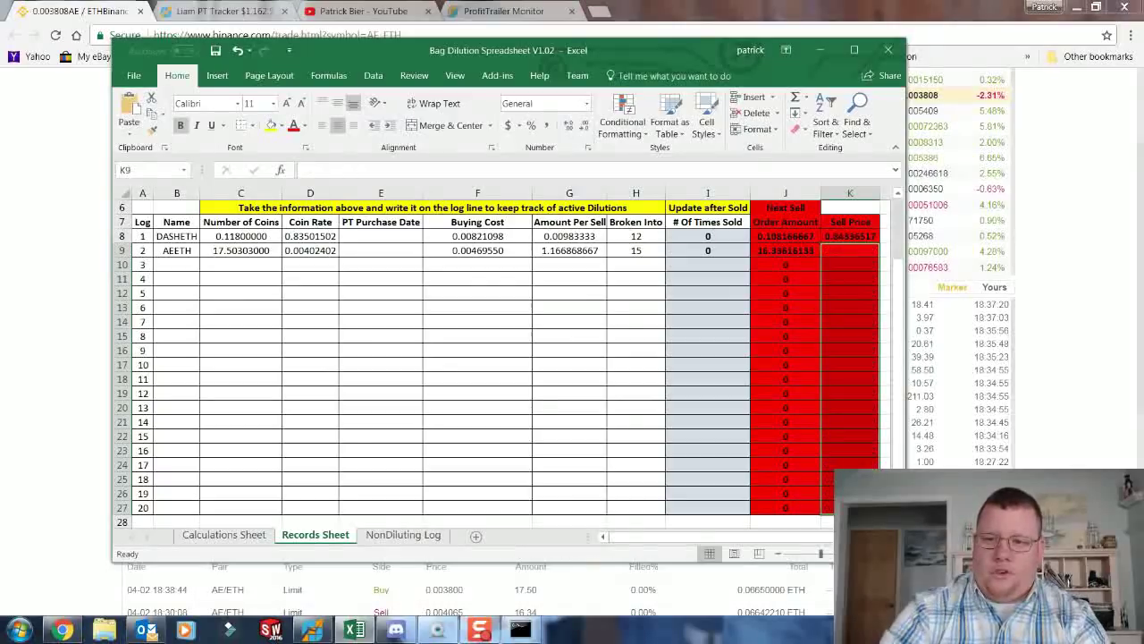
Check the DASHETH Sell Price cell, look through the Calculations Sheet and NonDiluting Log, and return to the Records Sheet
click(845, 237)
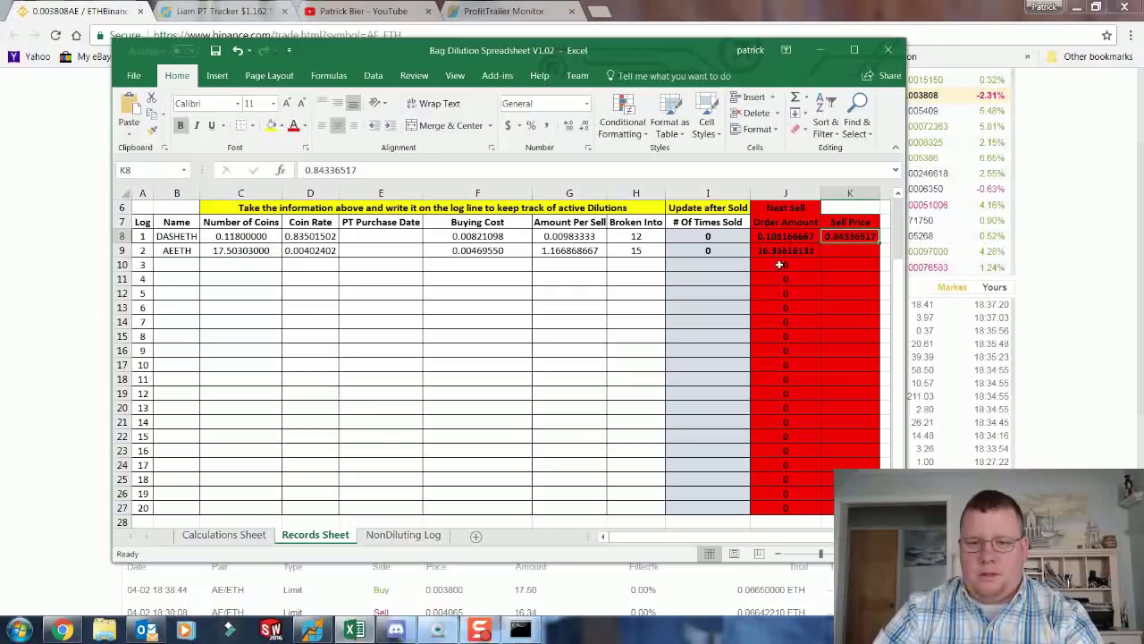
click(224, 535)
scroll(547, 432, up, 2)
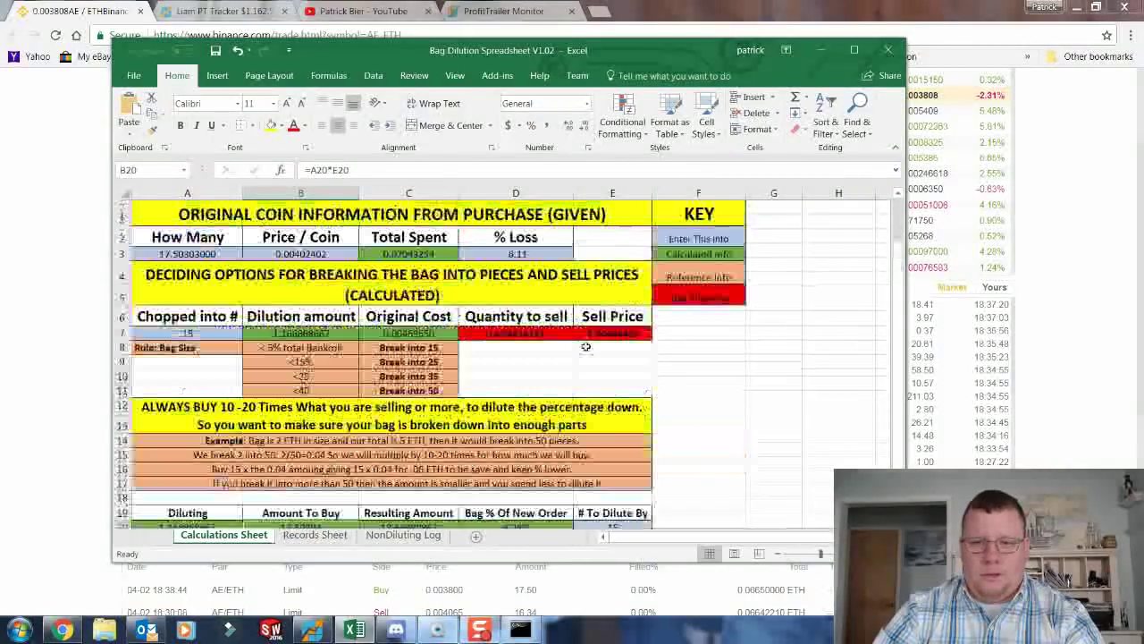
scroll(402, 447, down, 2)
scroll(292, 482, up, 1)
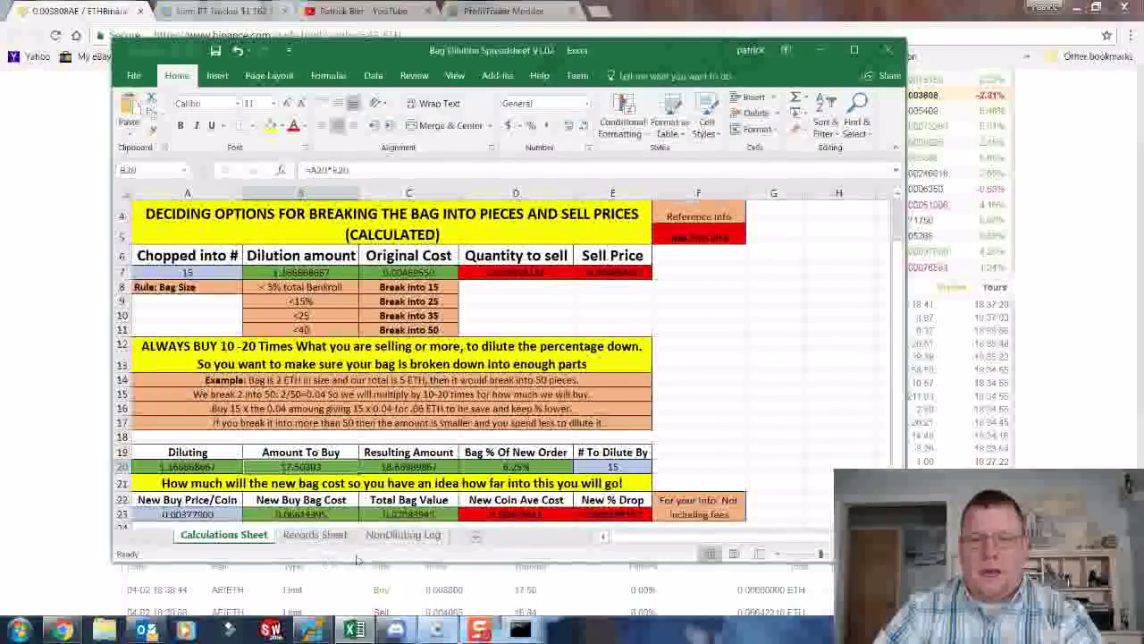
click(401, 534)
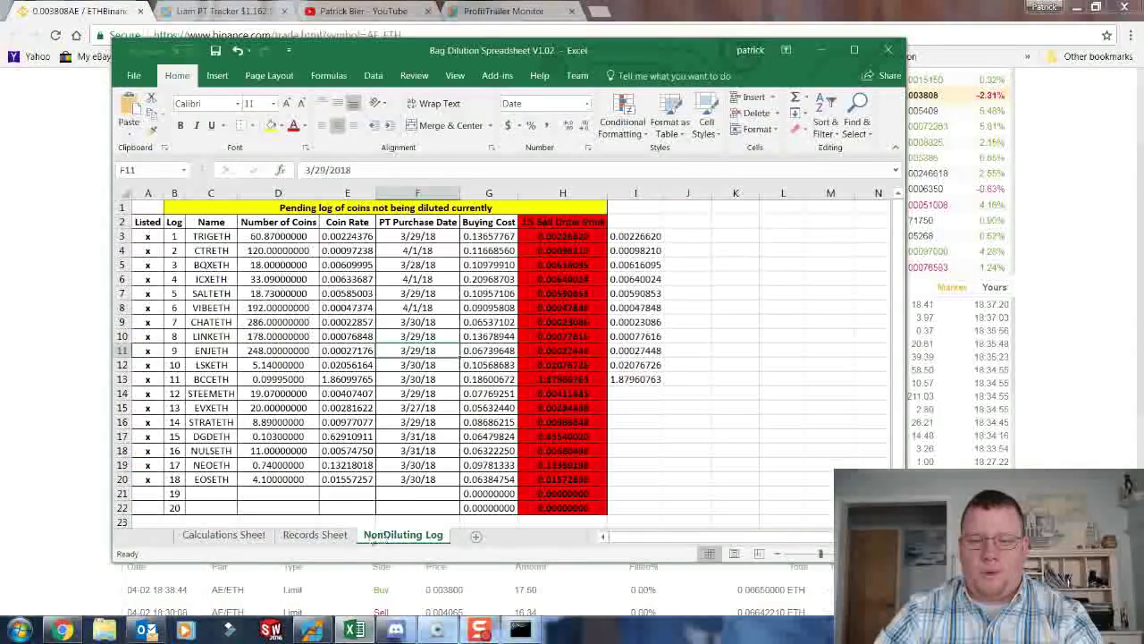
click(314, 535)
click(846, 251)
scroll(820, 263, up, 2)
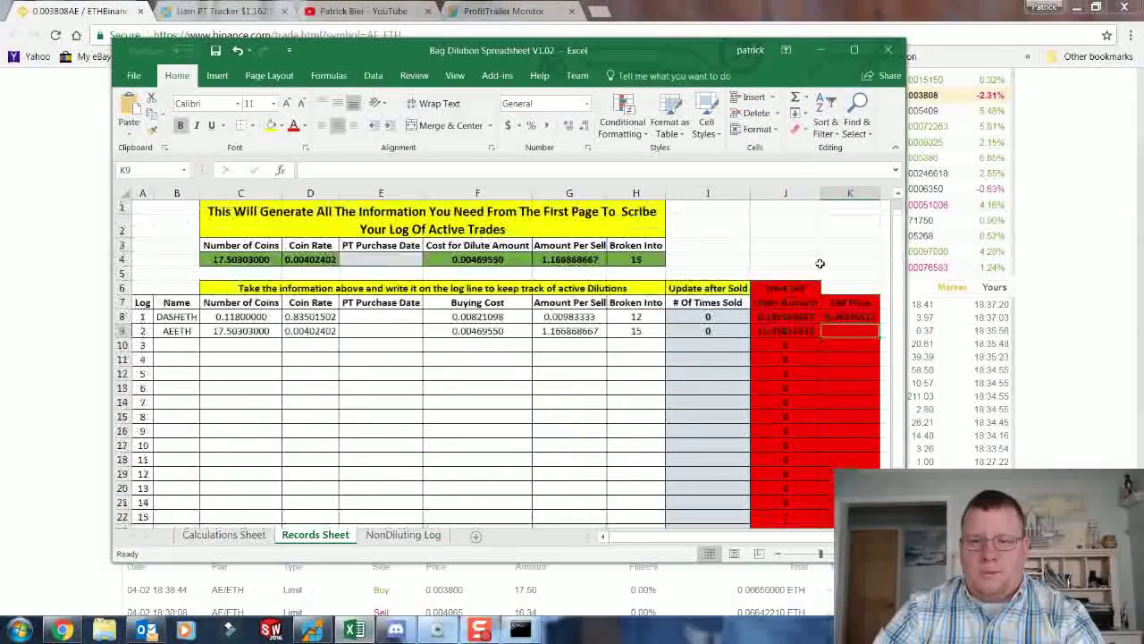
Add a Sell Price heading in I3 of the Records Sheet and link I4 to cell E7 of the Calculations Sheet
click(678, 259)
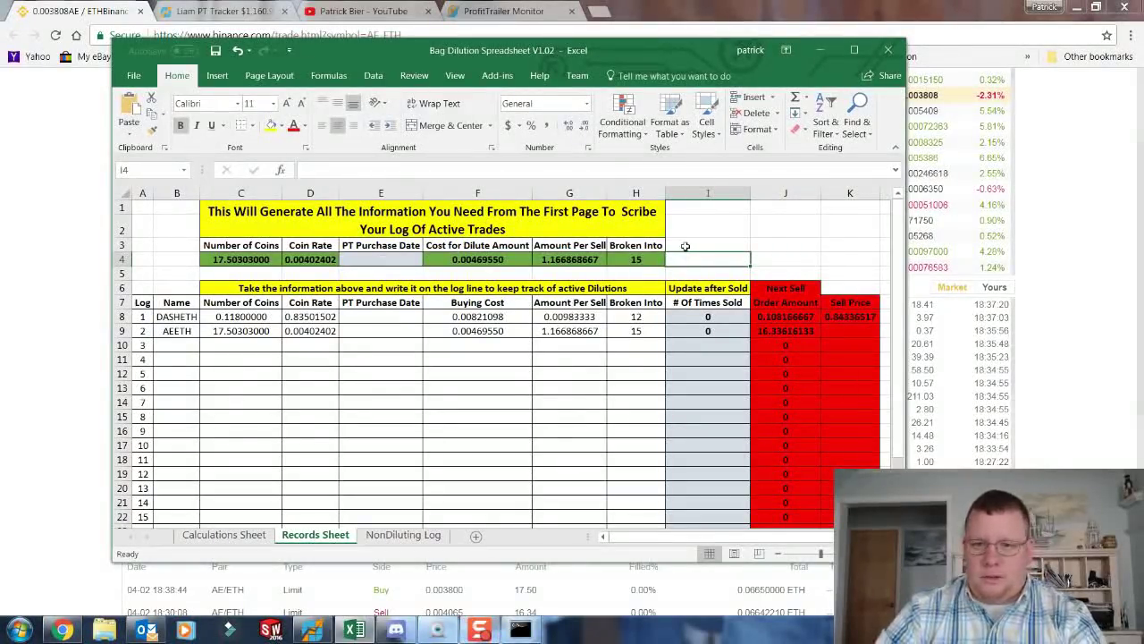
click(684, 246)
text(Sell Price)
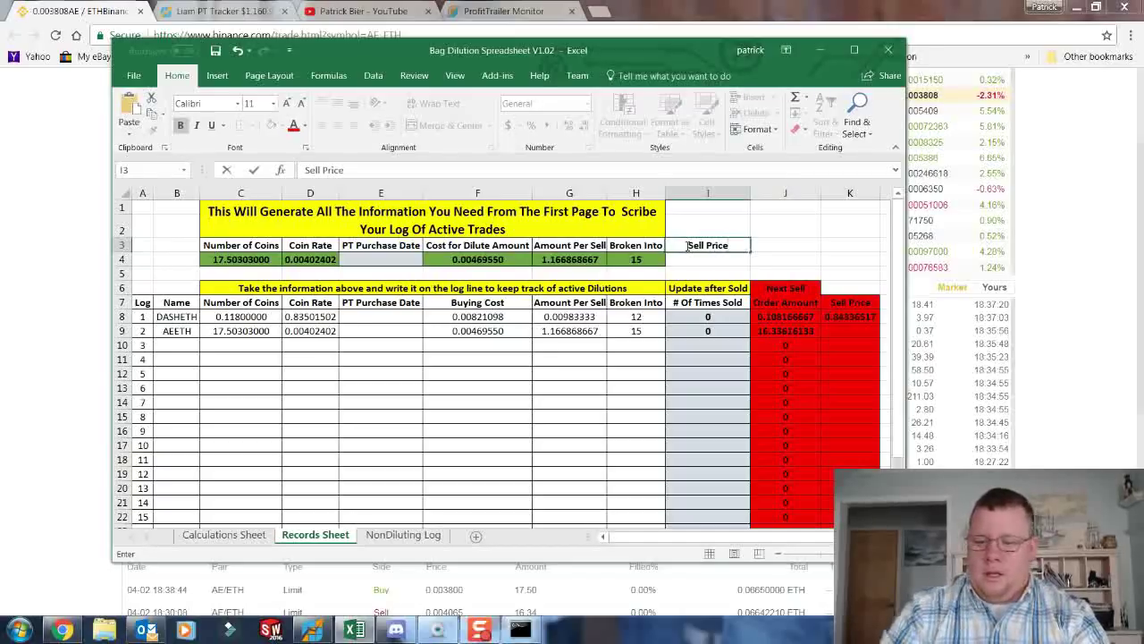
key(Return)
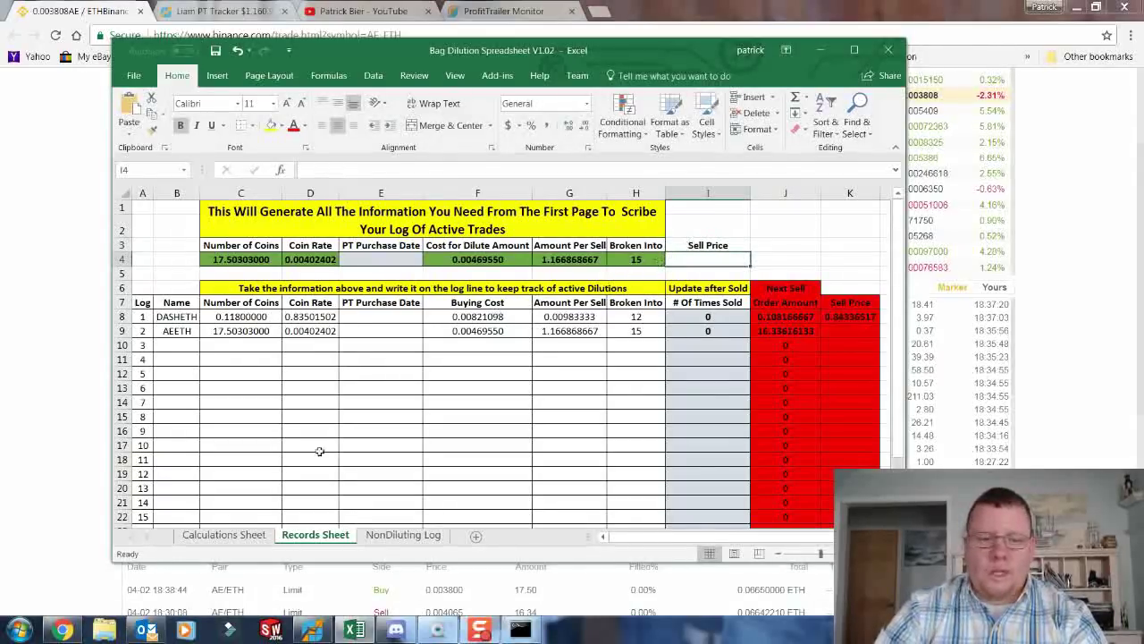
text(=)
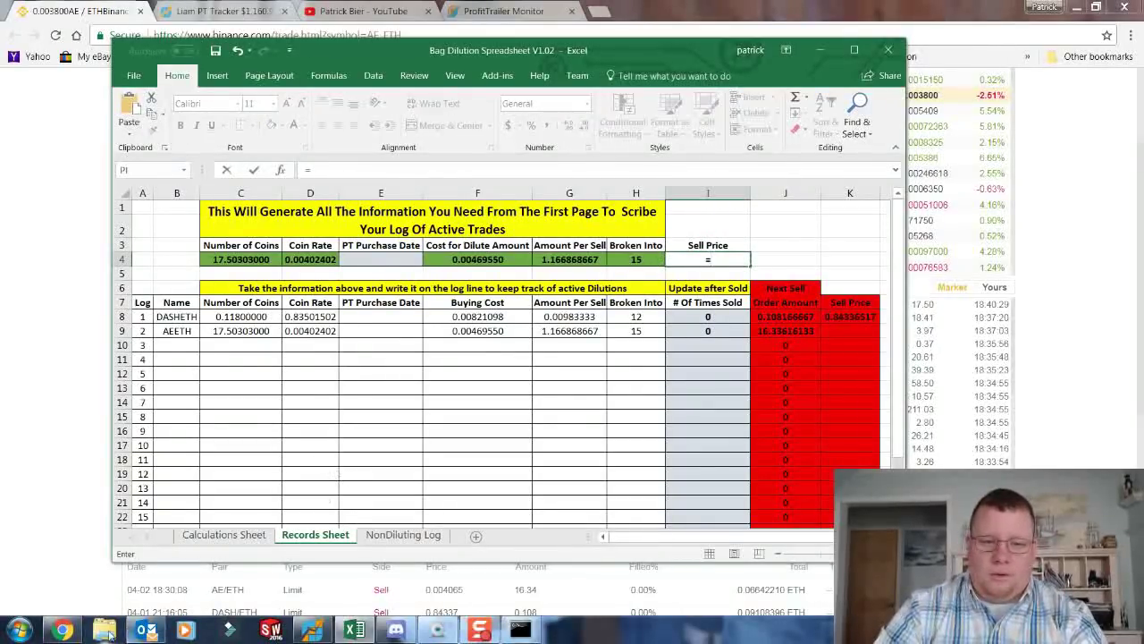
click(224, 534)
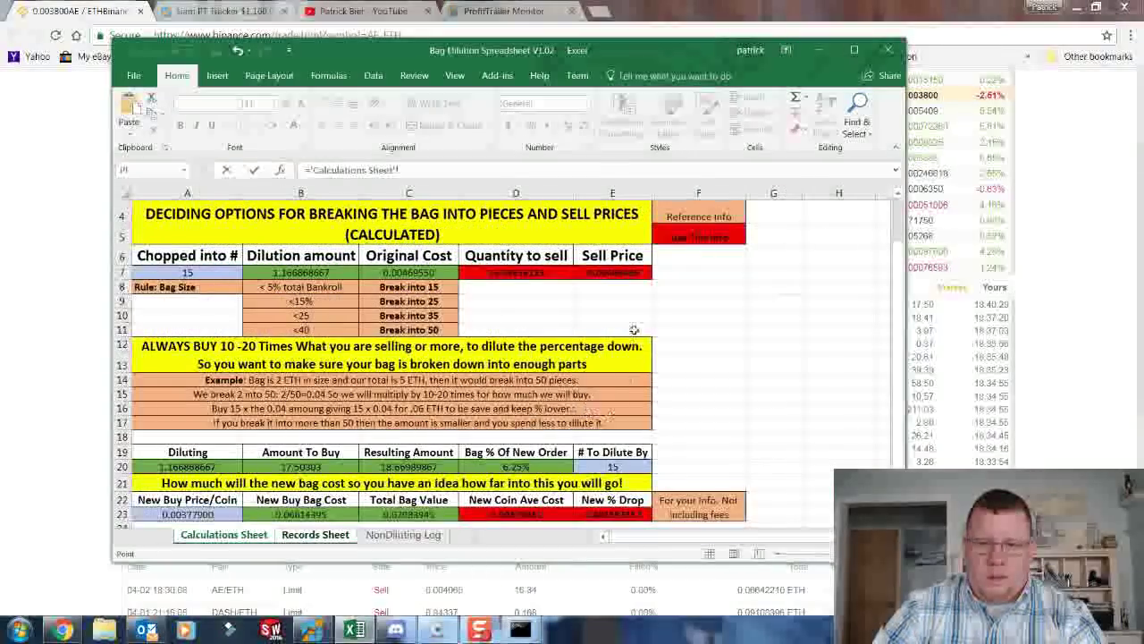
click(621, 272)
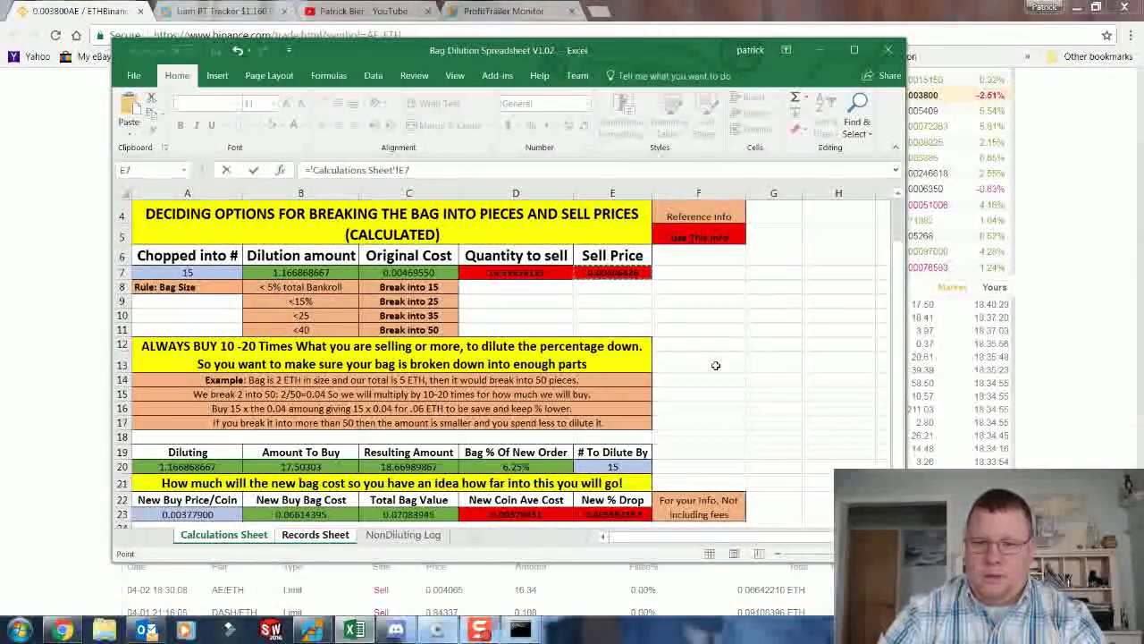
key(Return)
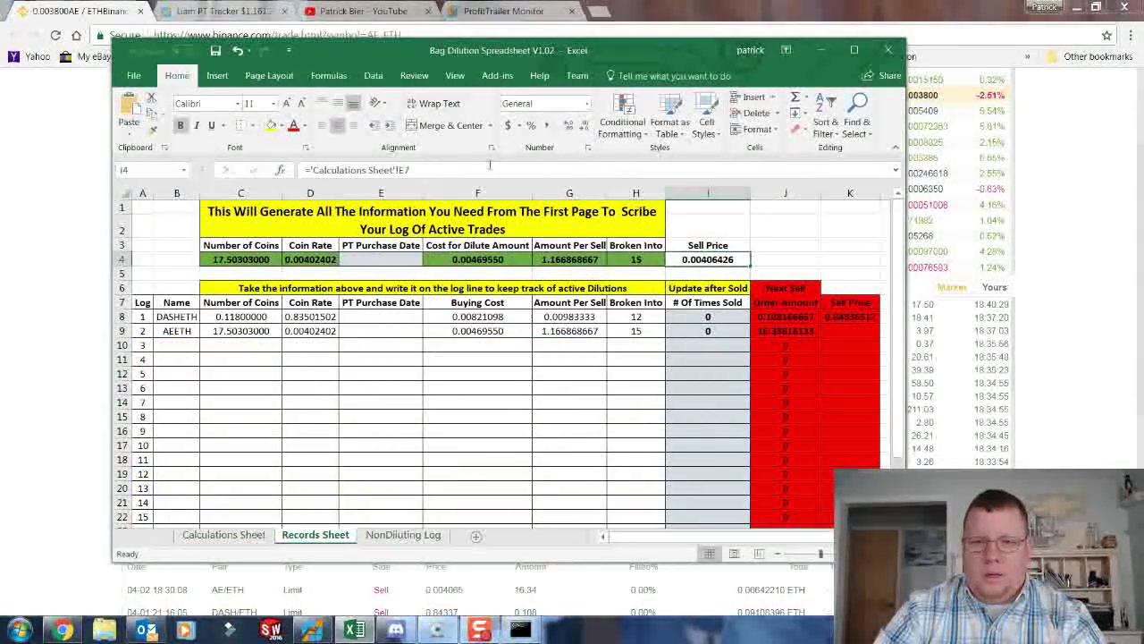
Format Sell Price cell I4 with a green fill and all borders, and save the workbook
click(281, 125)
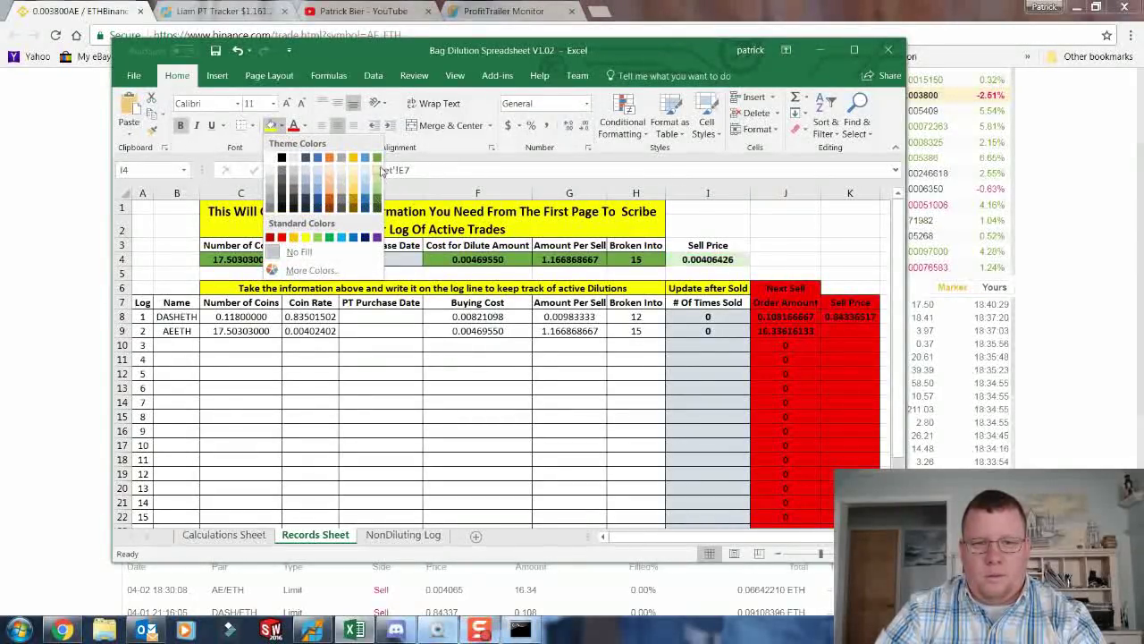
click(376, 170)
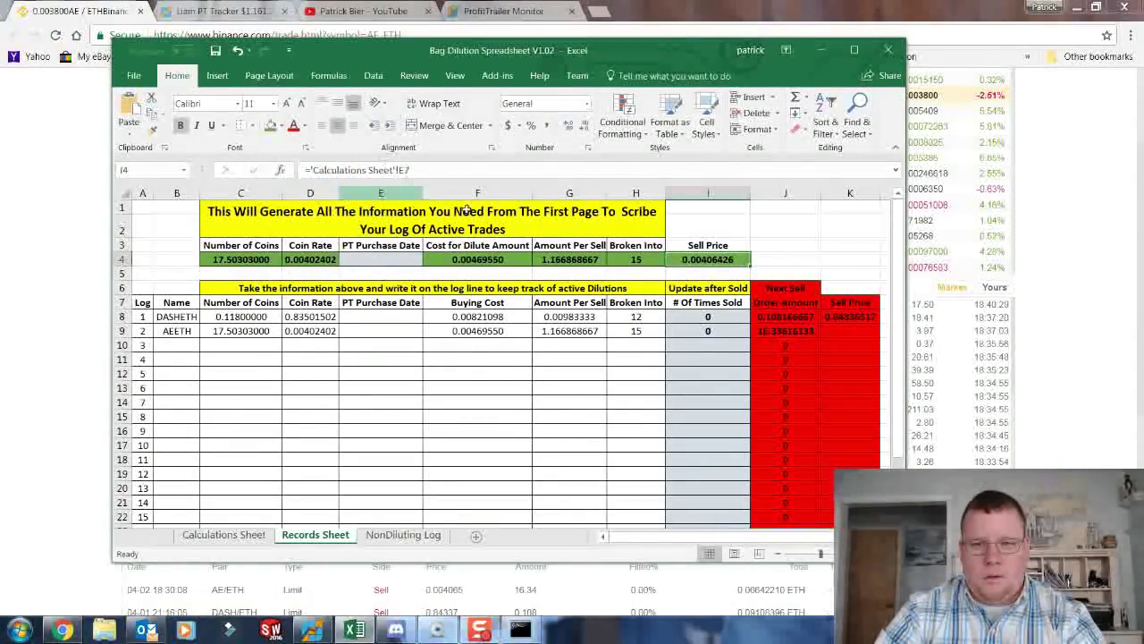
click(253, 125)
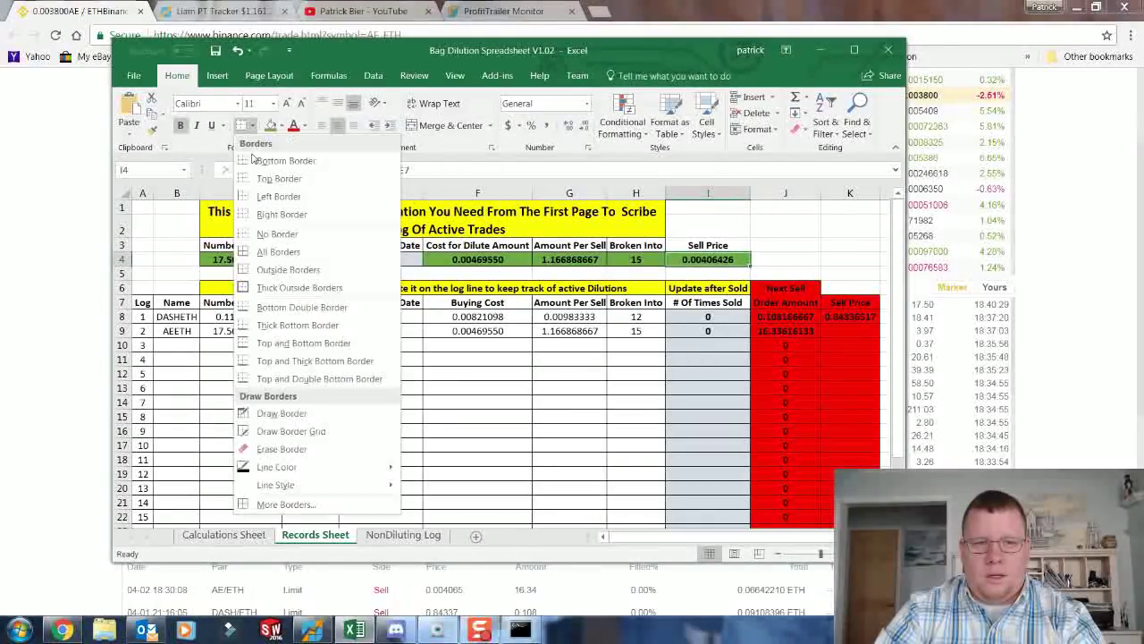
click(274, 253)
click(764, 261)
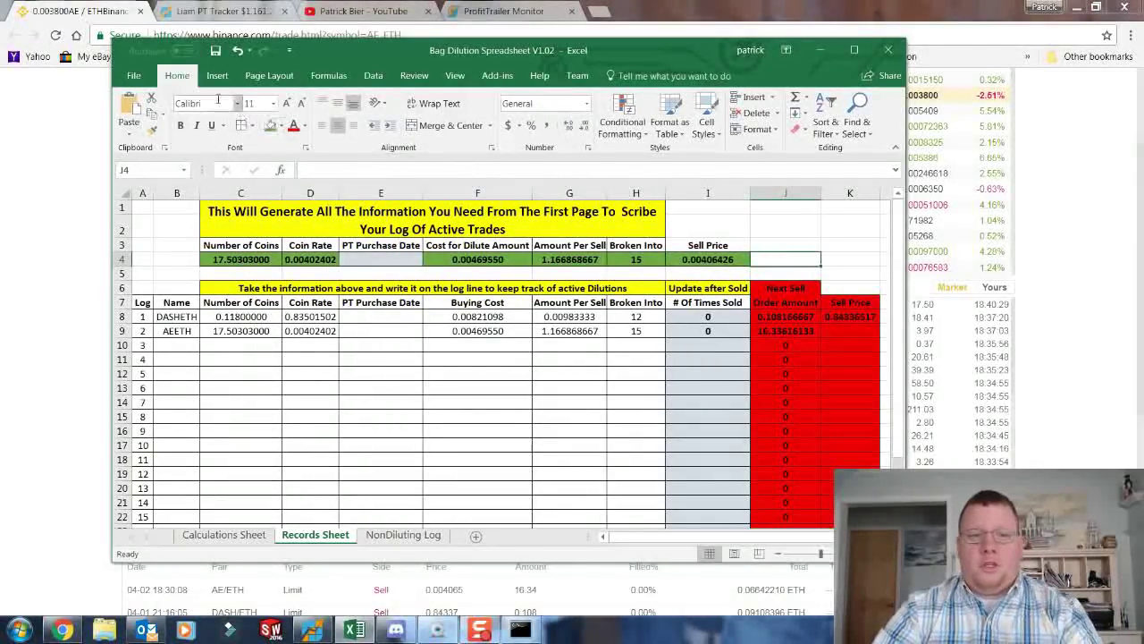
click(216, 51)
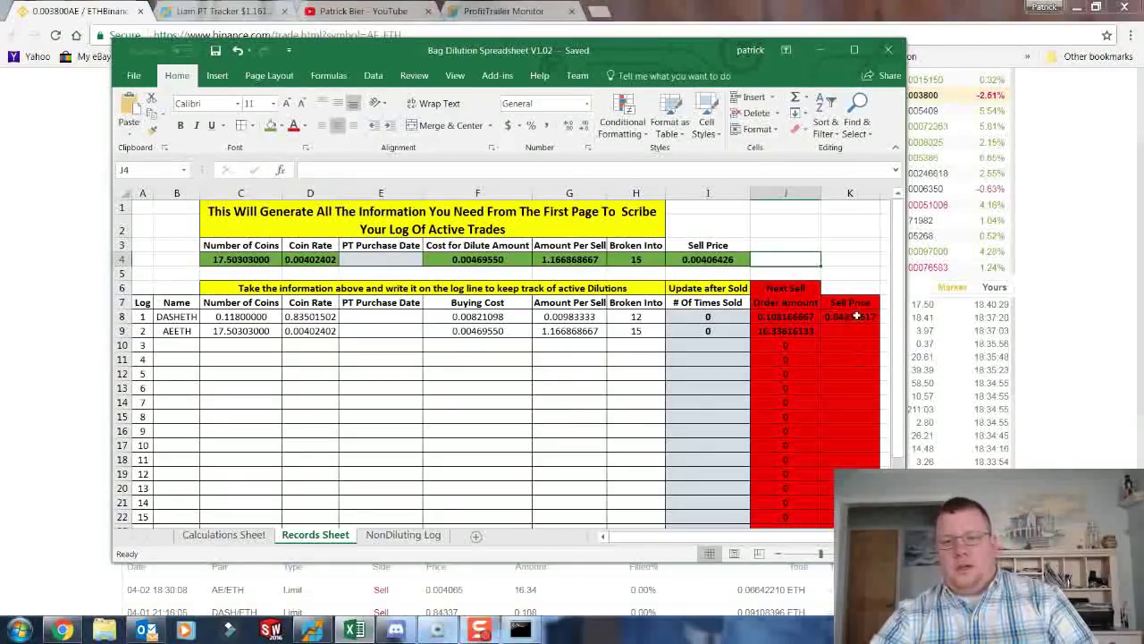
Enter 0.00406426 as the AEETH Sell Price in K9 and switch to Binance's AE/ETH trading page
click(794, 222)
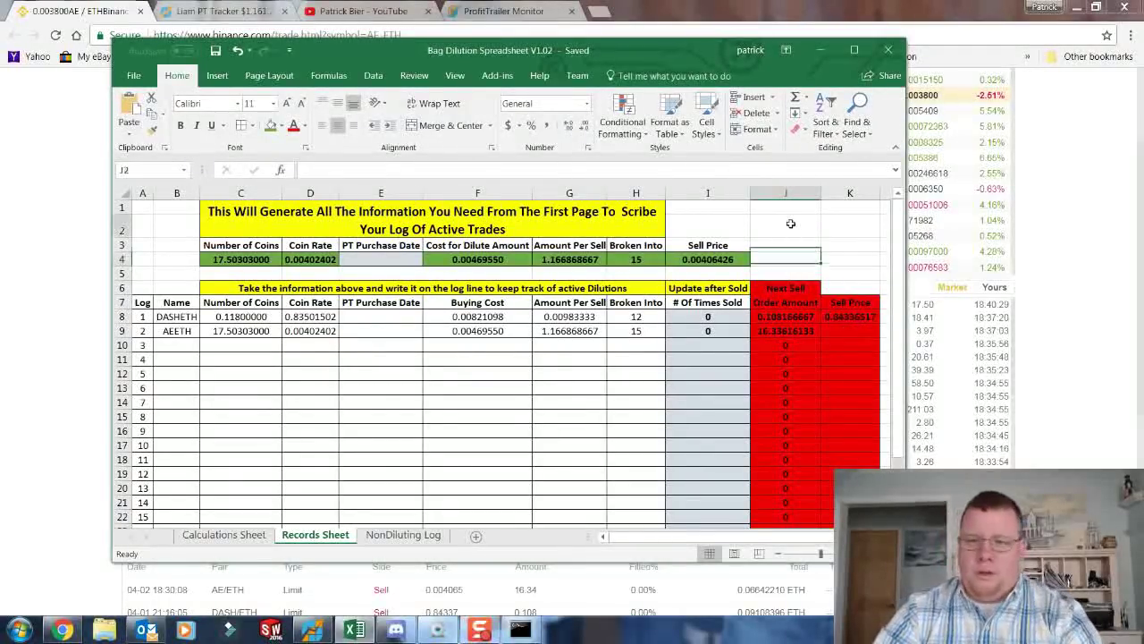
click(849, 329)
text(0.0)
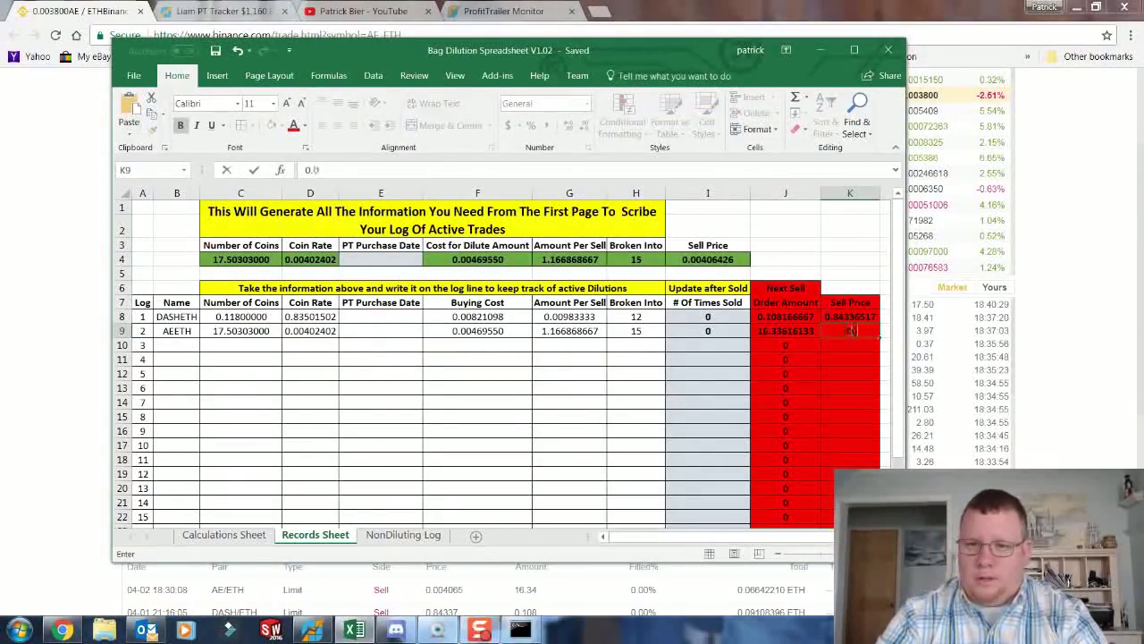
text(0406426)
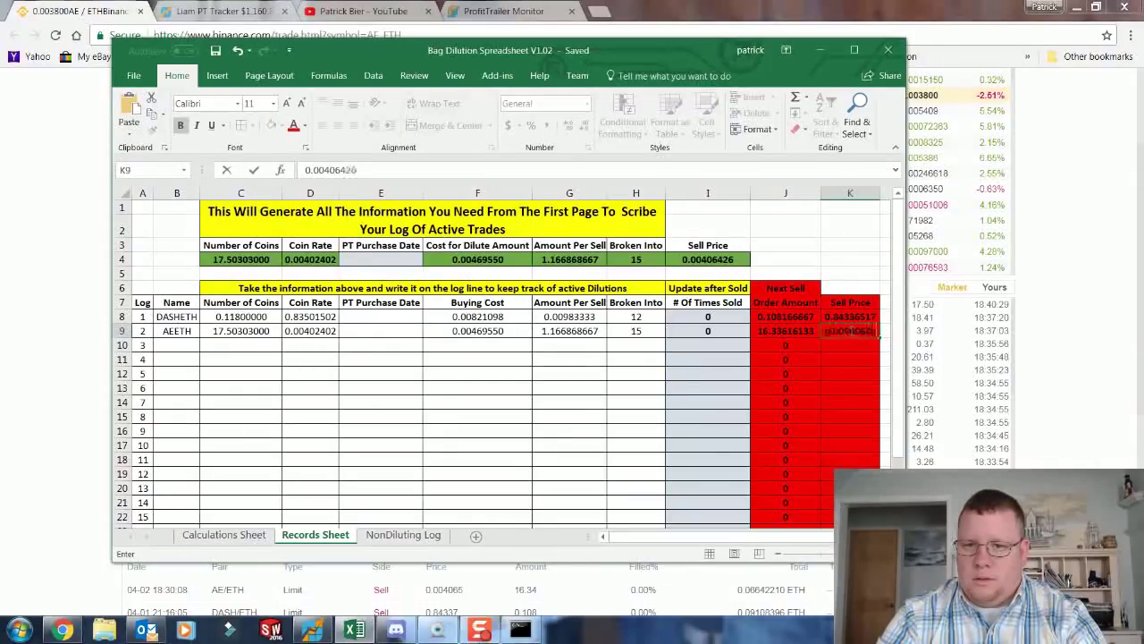
key(Return)
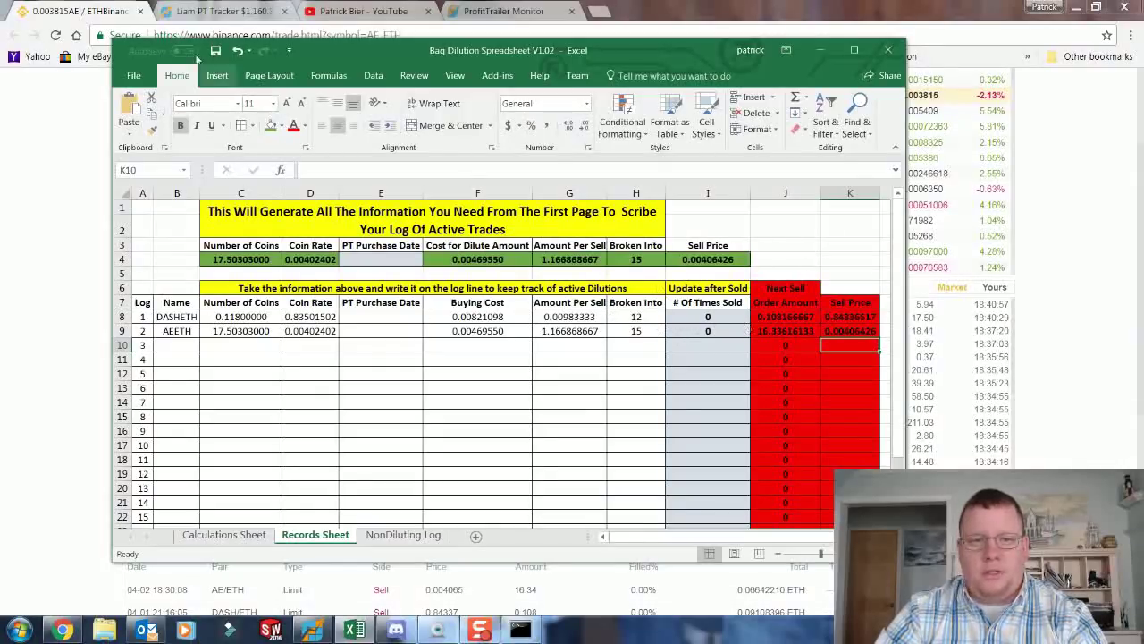
click(101, 253)
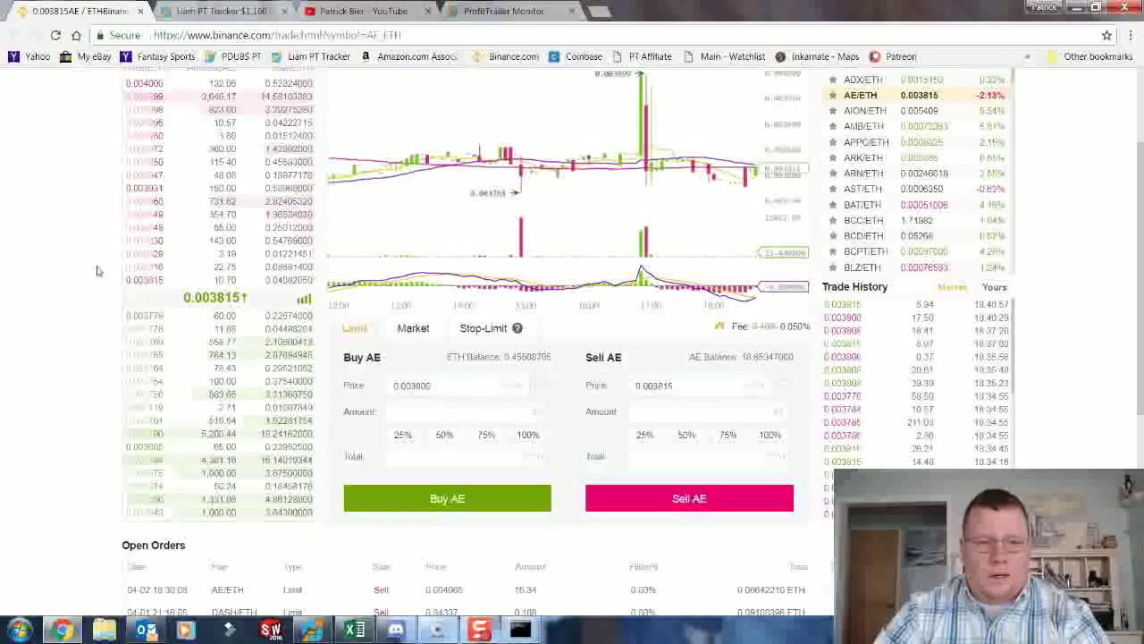
Review the open orders on Binance, and check ProfitTrailer's Pairs Log and DCA Log for the AEETH bag
scroll(302, 420, down, 1)
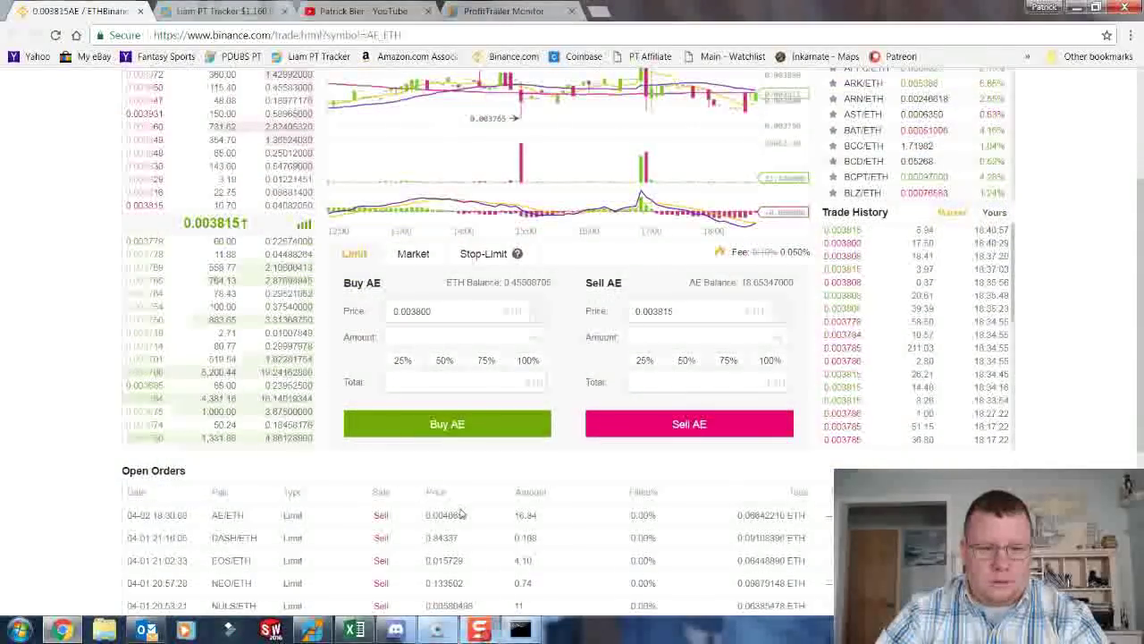
scroll(72, 486, down, 4)
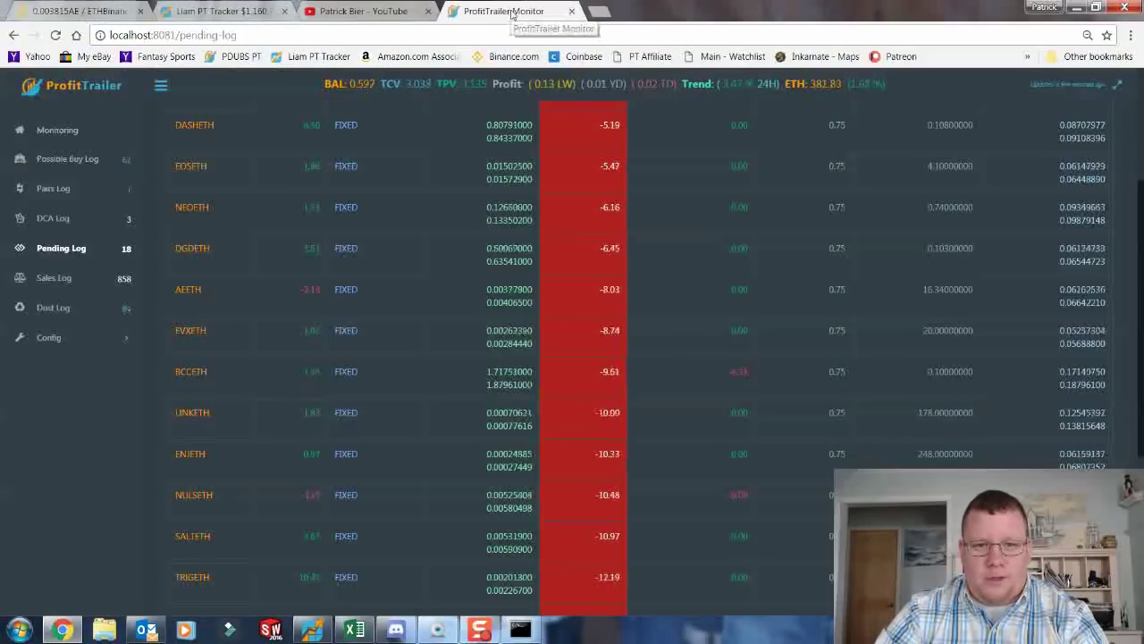
scroll(393, 180, up, 5)
click(83, 191)
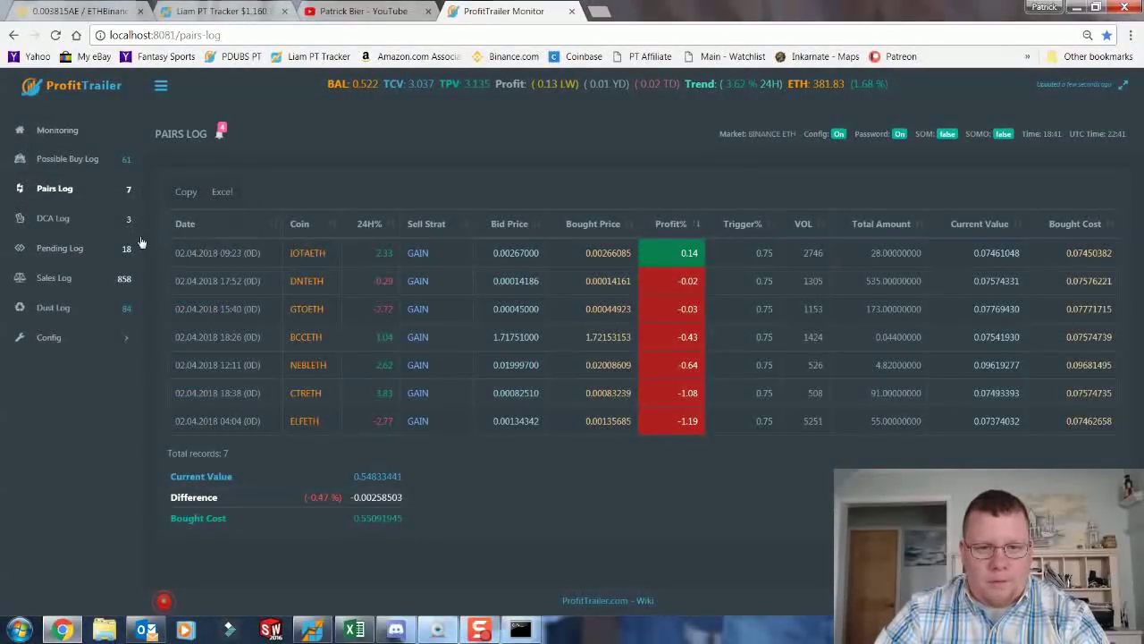
click(99, 219)
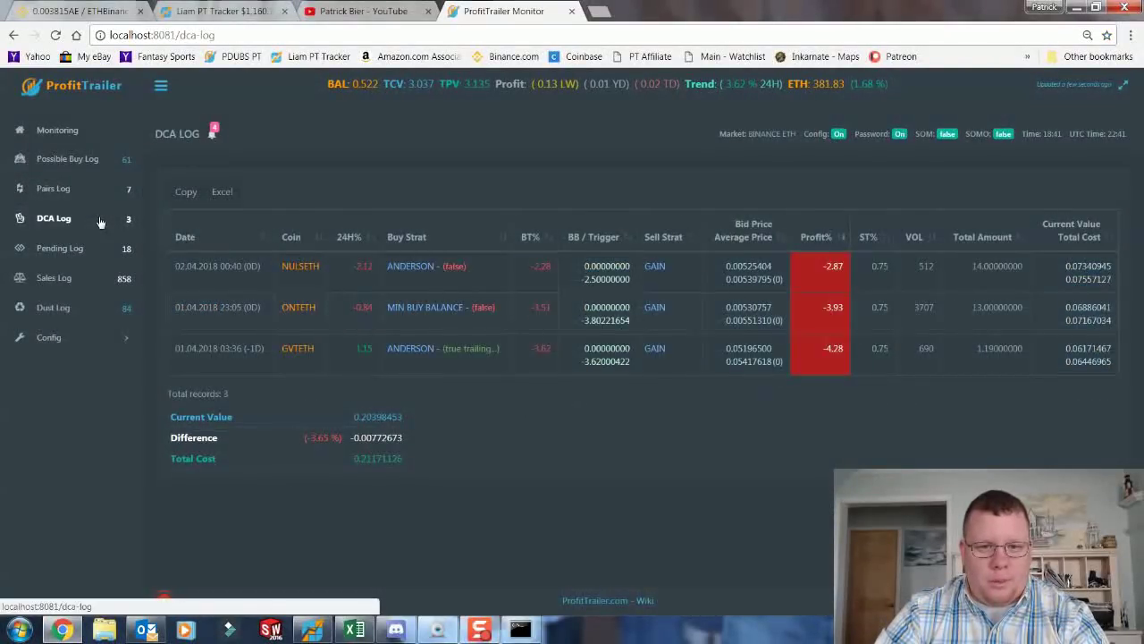
click(83, 191)
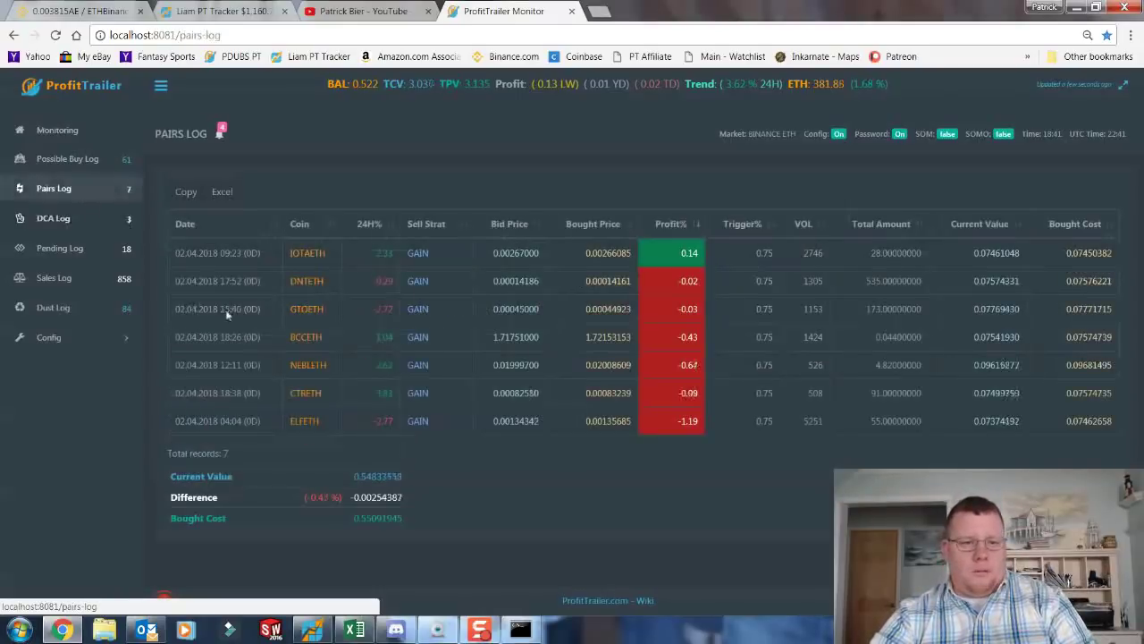
Close the running Binance PT console and minimise the browser to reach the desktop
click(522, 630)
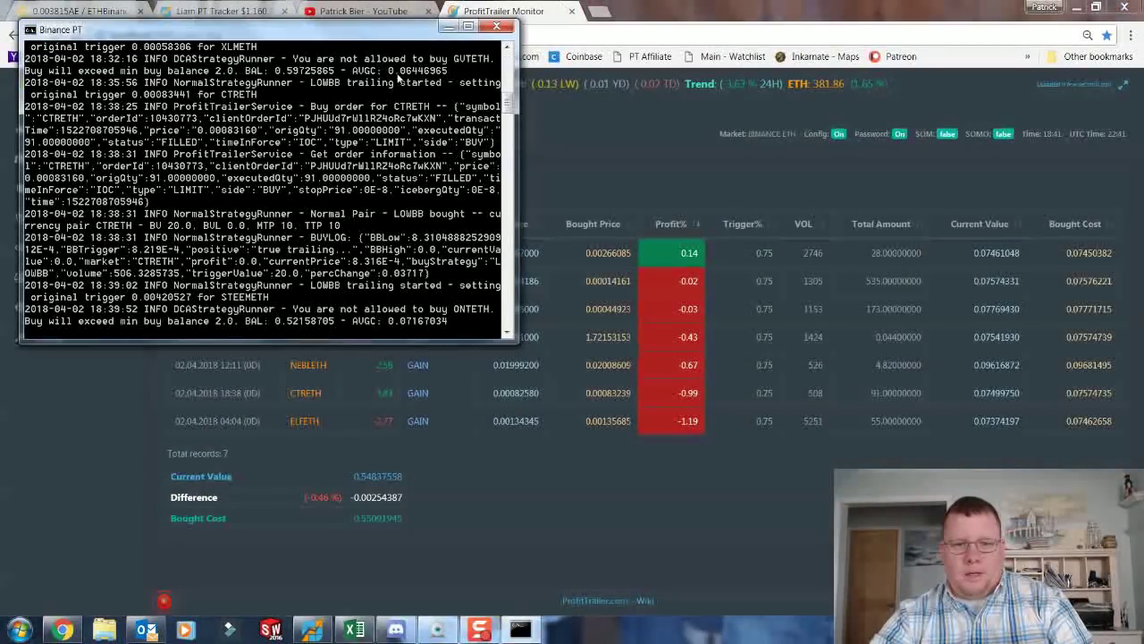
click(512, 12)
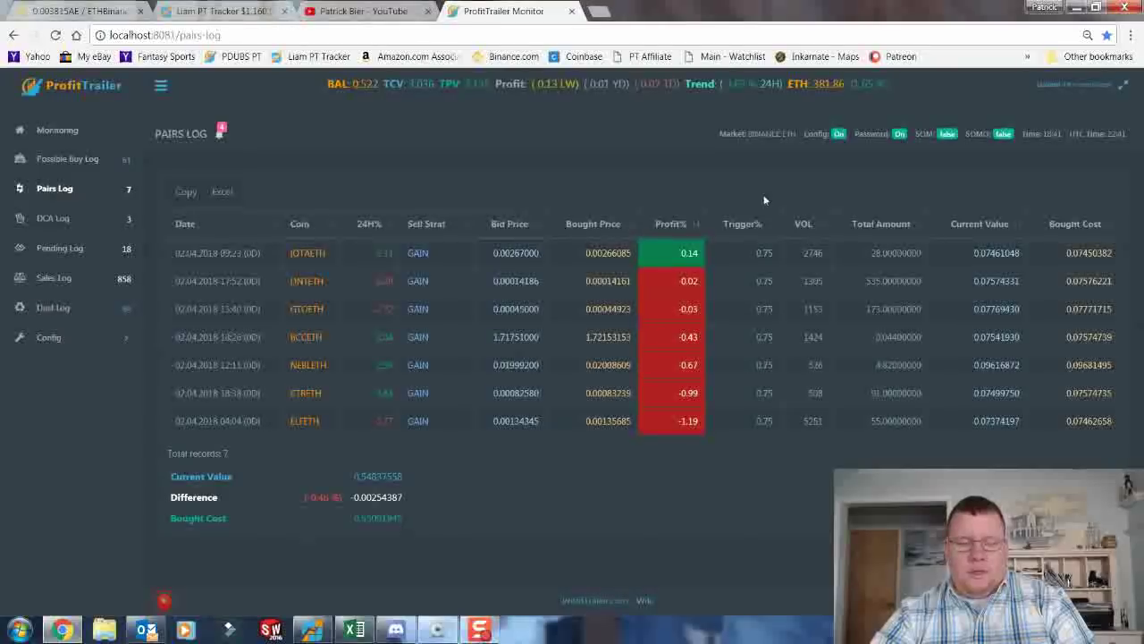
click(1076, 7)
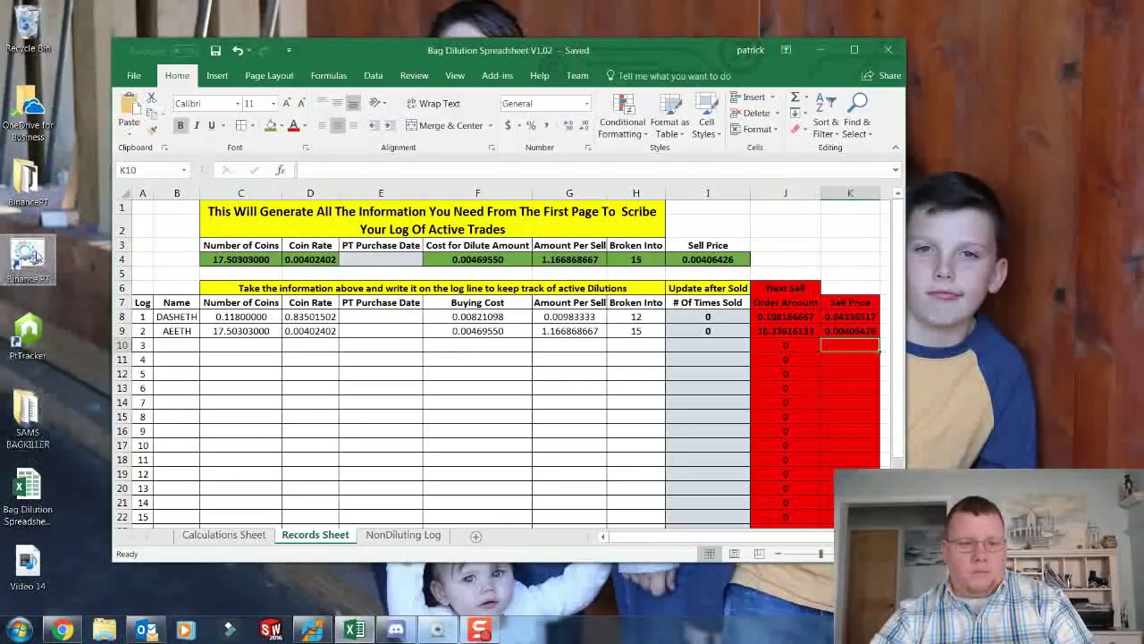
Empty the Recycle Bin and confirm the permanent deletion of its items
right_click(55, 35)
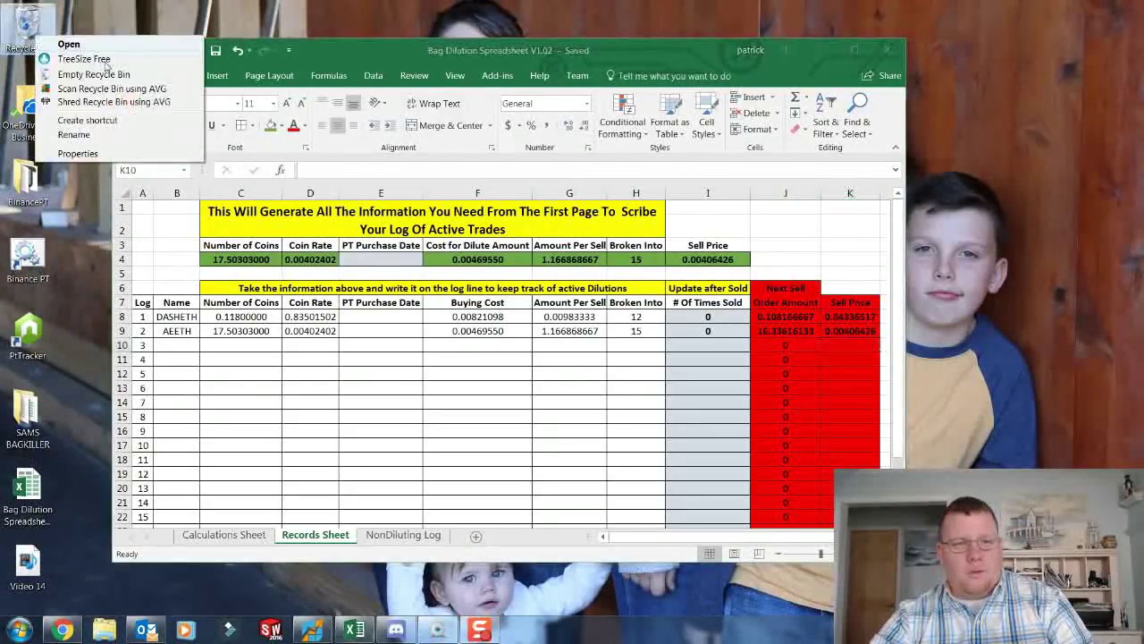
click(100, 65)
click(626, 328)
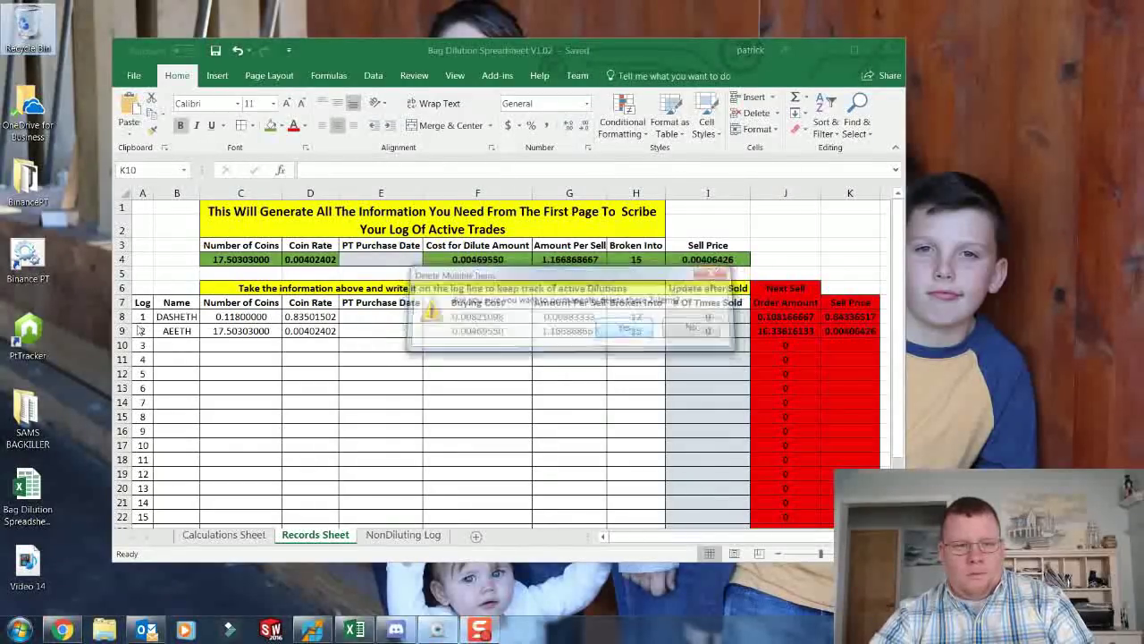
Restart ProfitTrailer from the Binance PT desktop shortcut, allow it to run, and switch to its Monitoring page in the browser
double_click(36, 265)
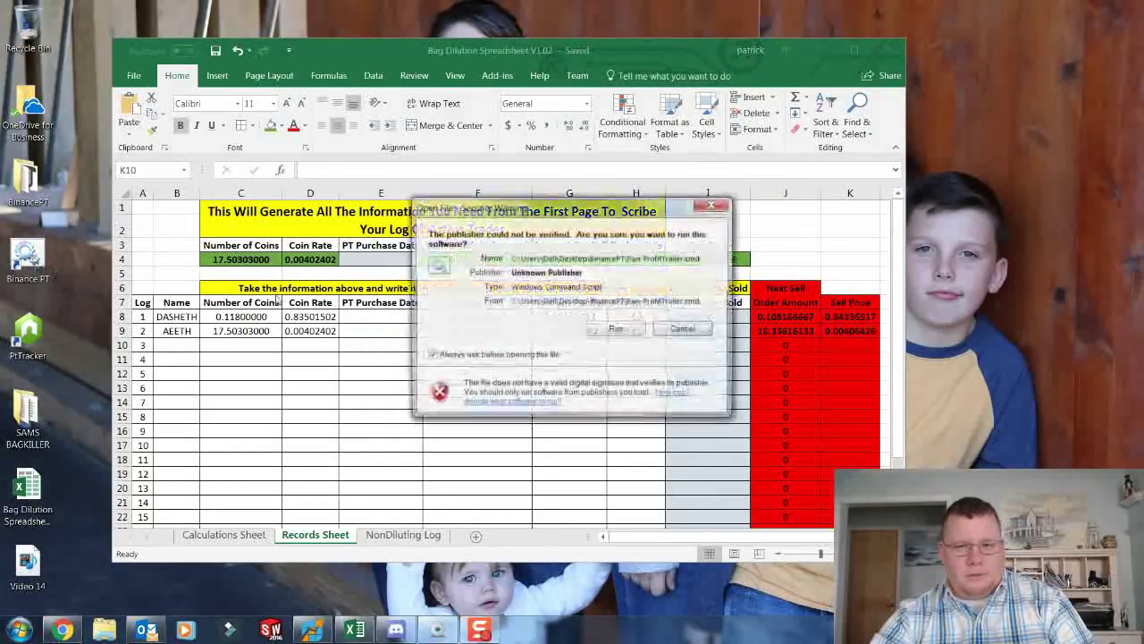
click(632, 331)
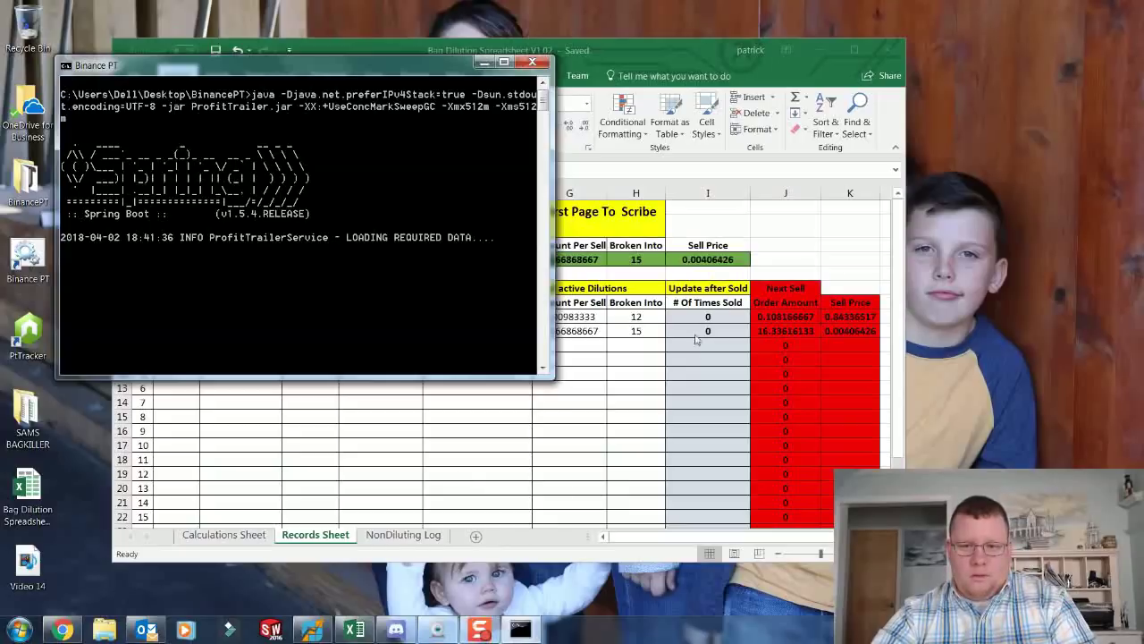
key(alt+Tab)
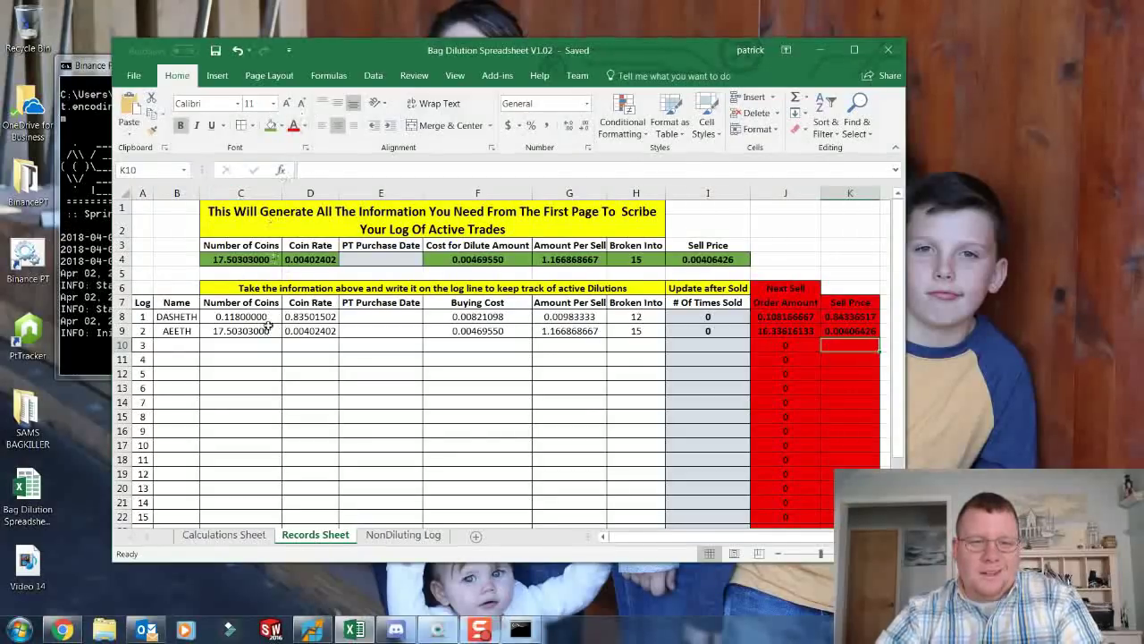
key(alt+Tab)
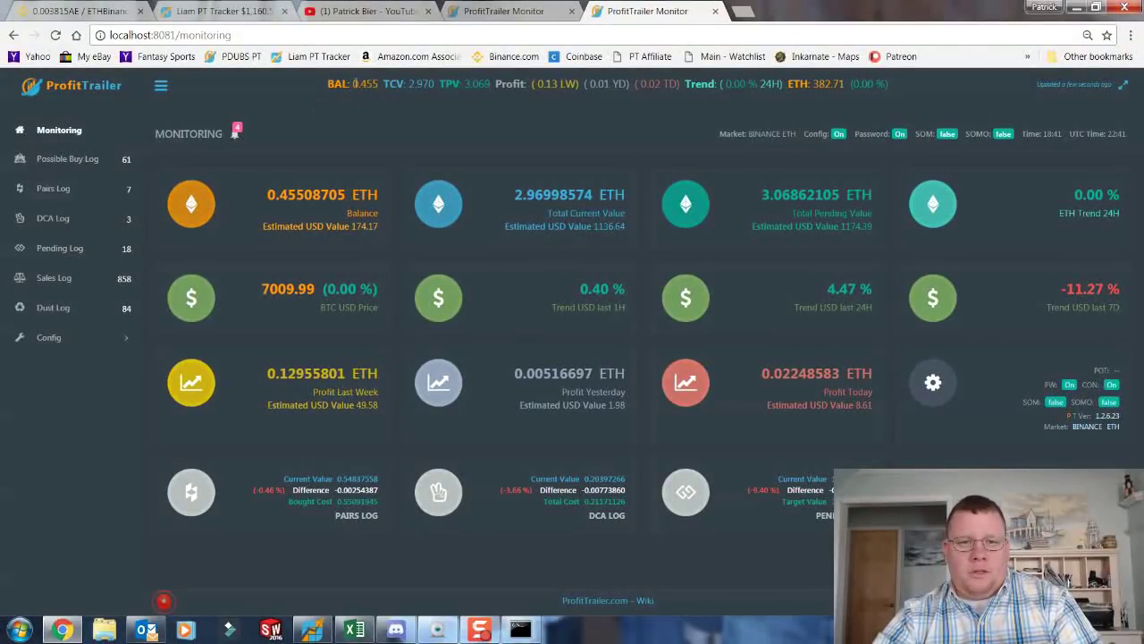
Check the BAL figure in ProfitTrailer and look through the Possible Buy Log, Pairs Log and DCA Log for the AEETH bag
drag(354, 84, 378, 83)
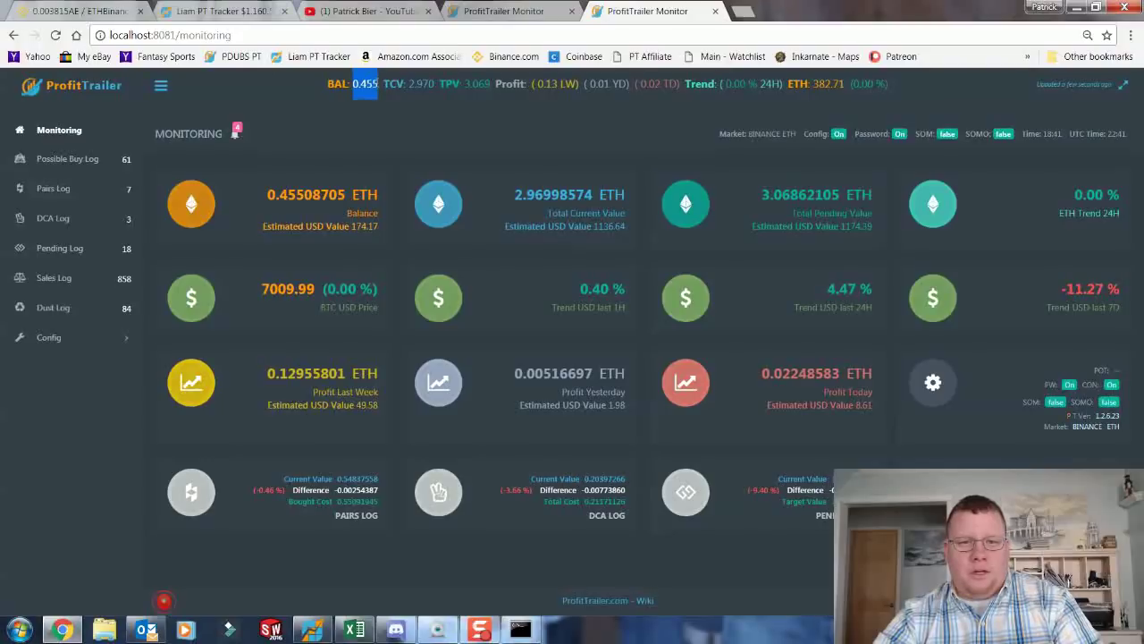
click(379, 86)
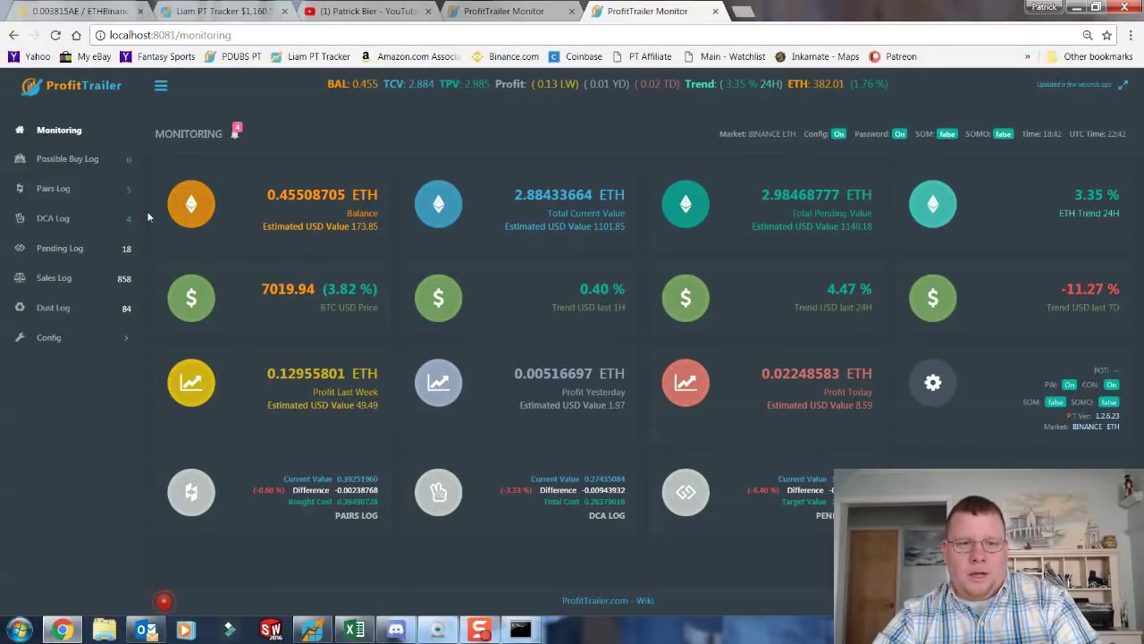
click(69, 161)
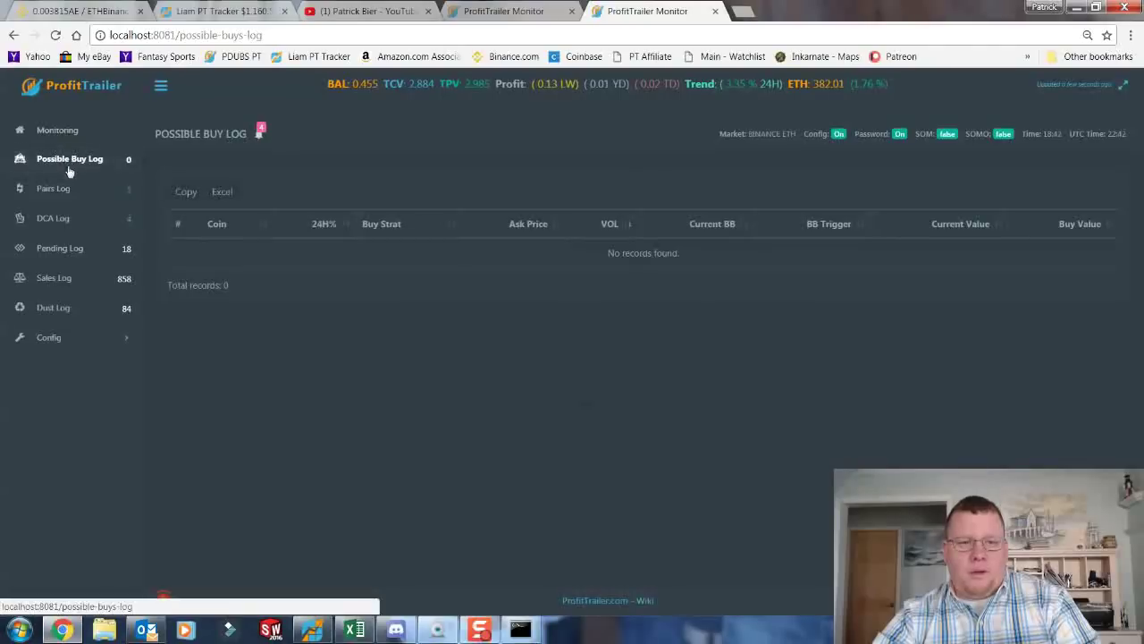
click(69, 190)
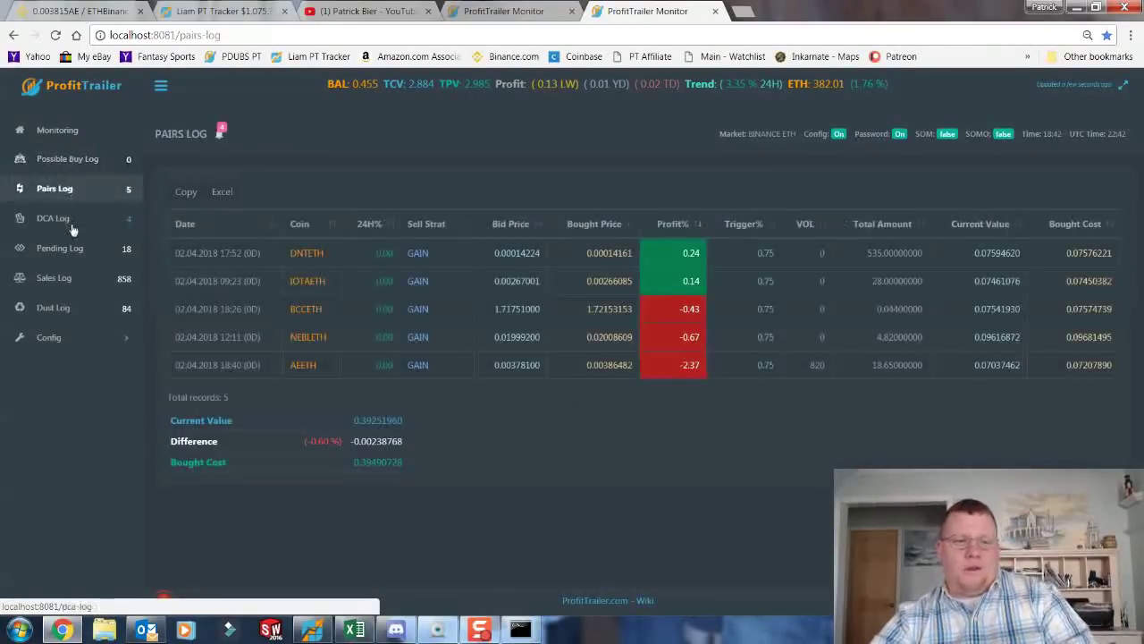
click(72, 220)
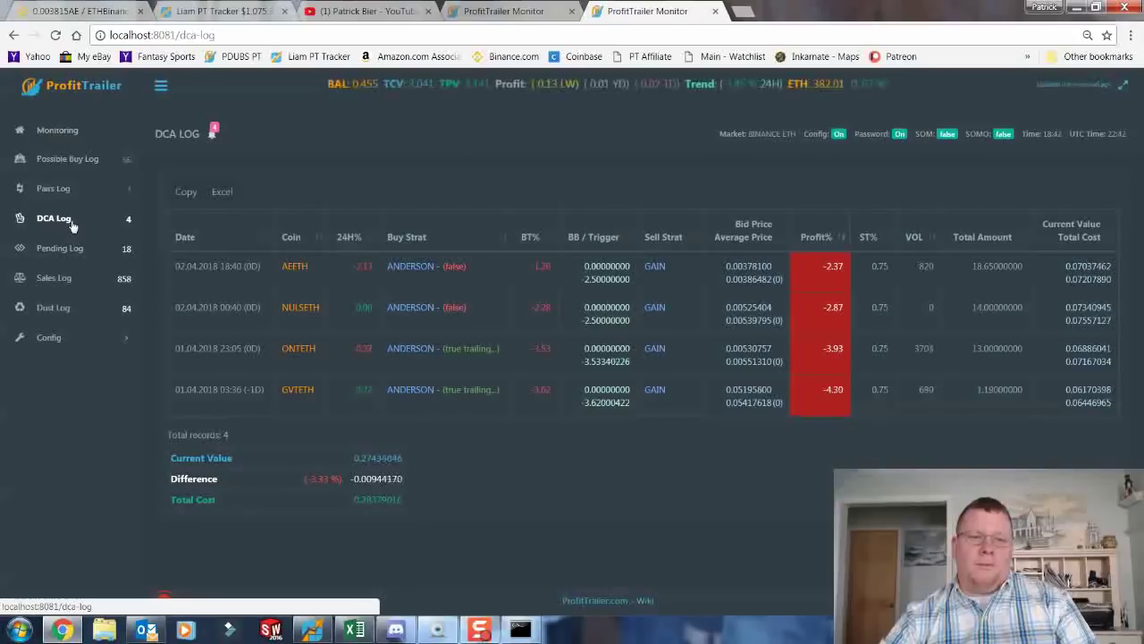
click(80, 189)
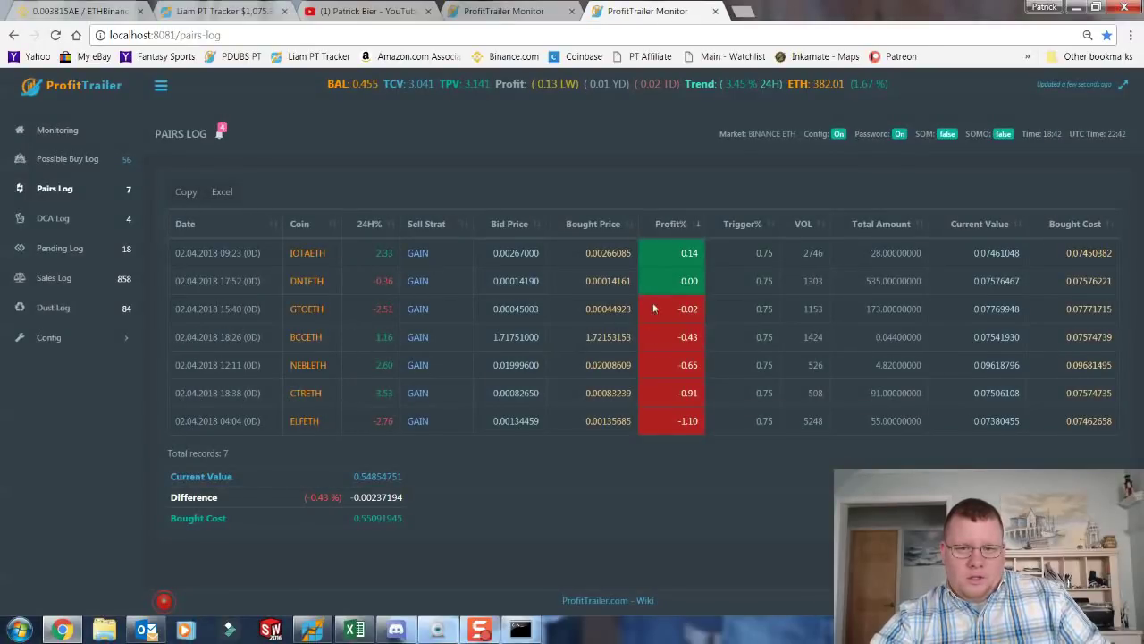
click(54, 218)
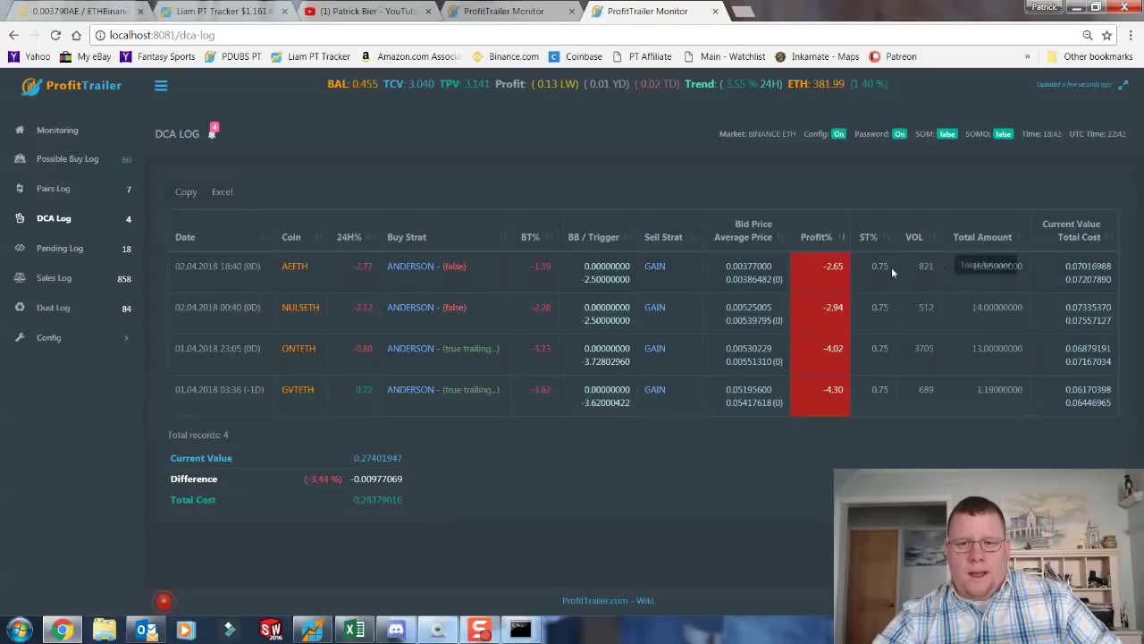
Compare the New % Drop, New Coin Ave Cost and New Buy Price/Coin cells of the Calculations Sheet with ProfitTrailer's DCA Log
click(63, 631)
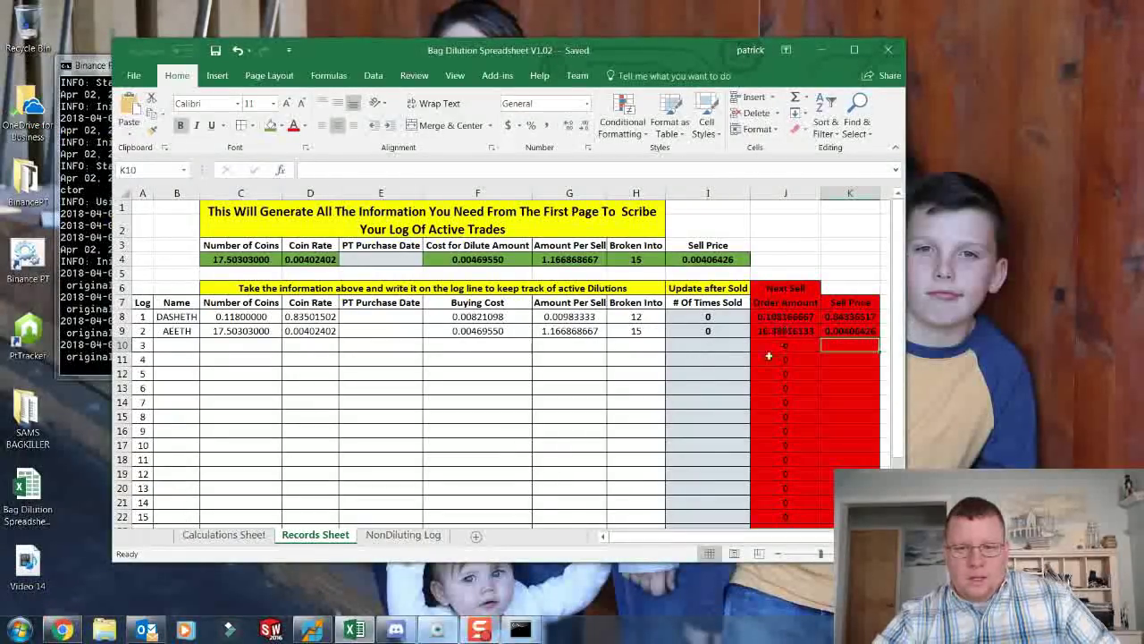
click(223, 534)
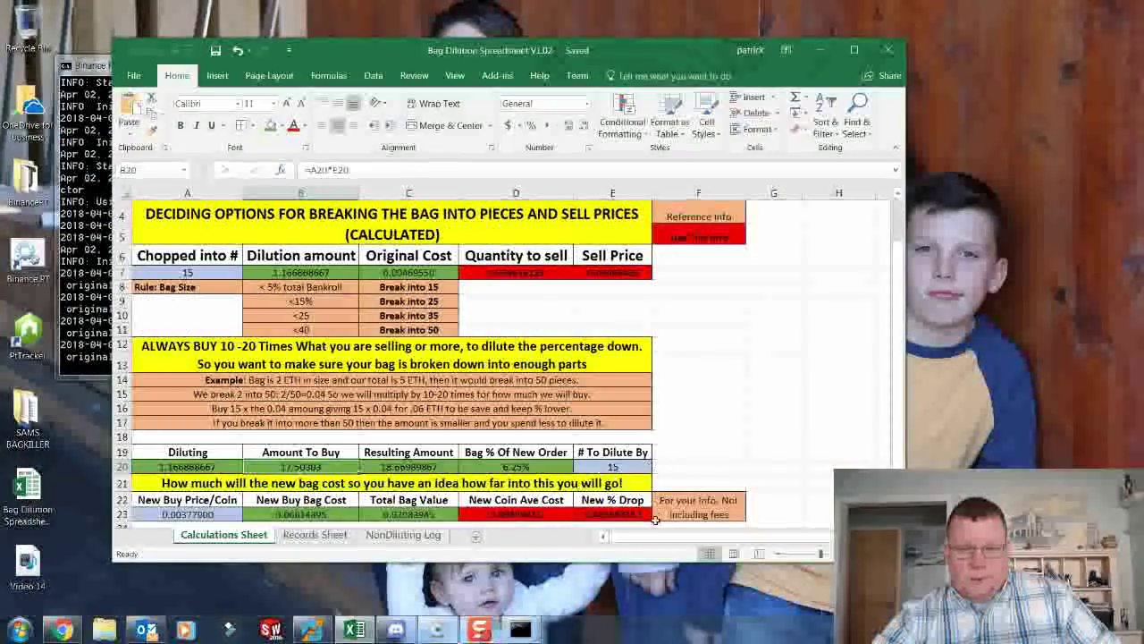
click(613, 515)
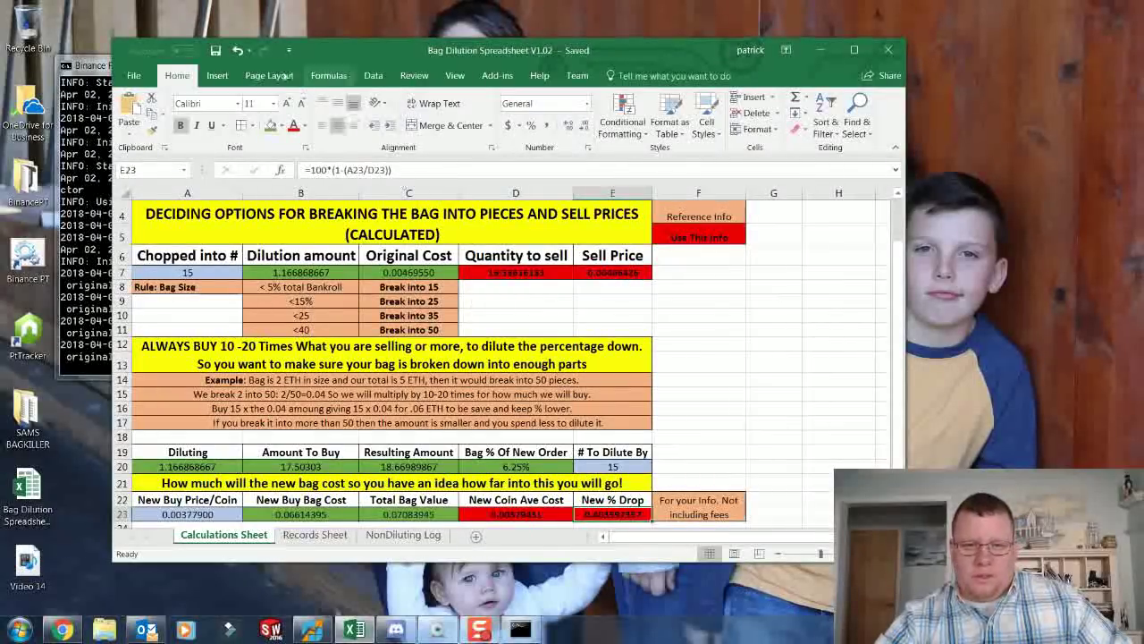
click(61, 629)
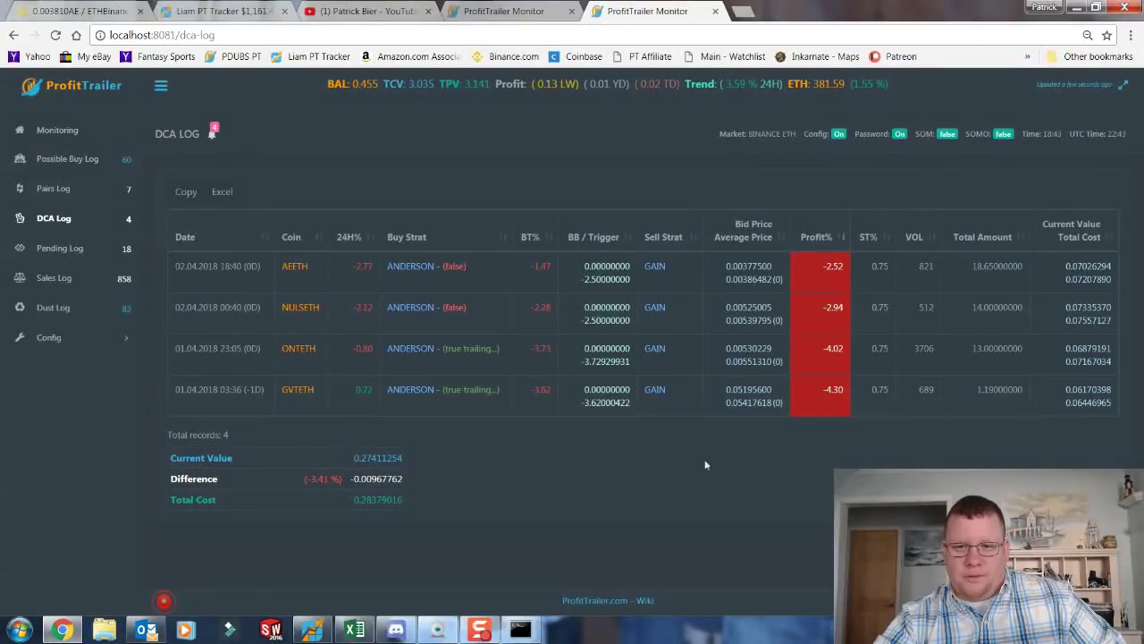
click(355, 629)
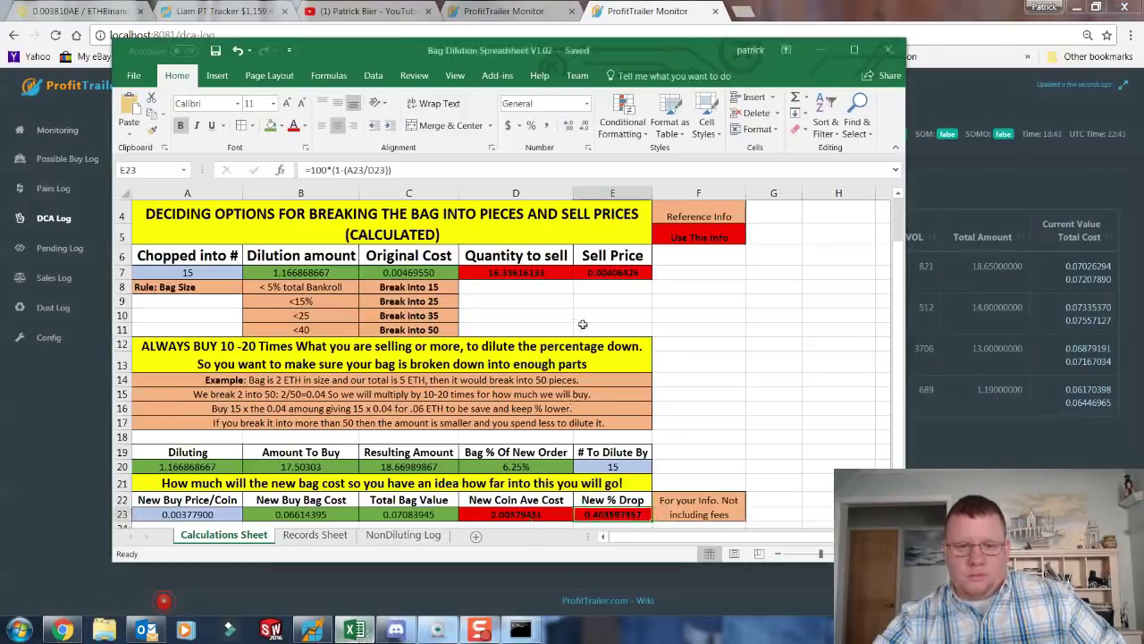
click(515, 515)
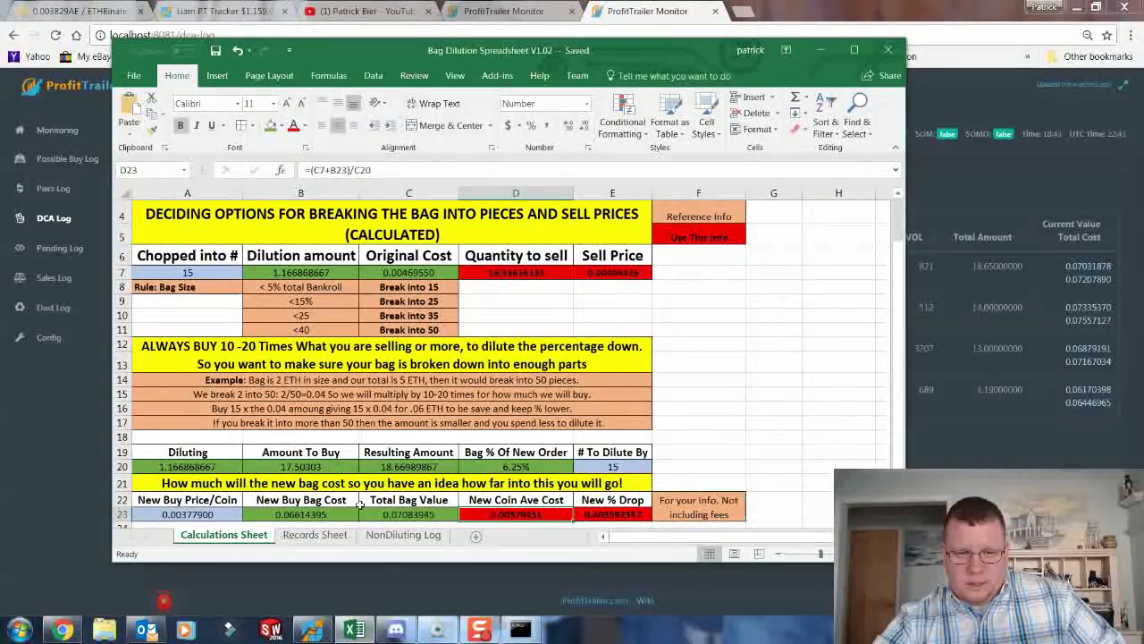
click(191, 516)
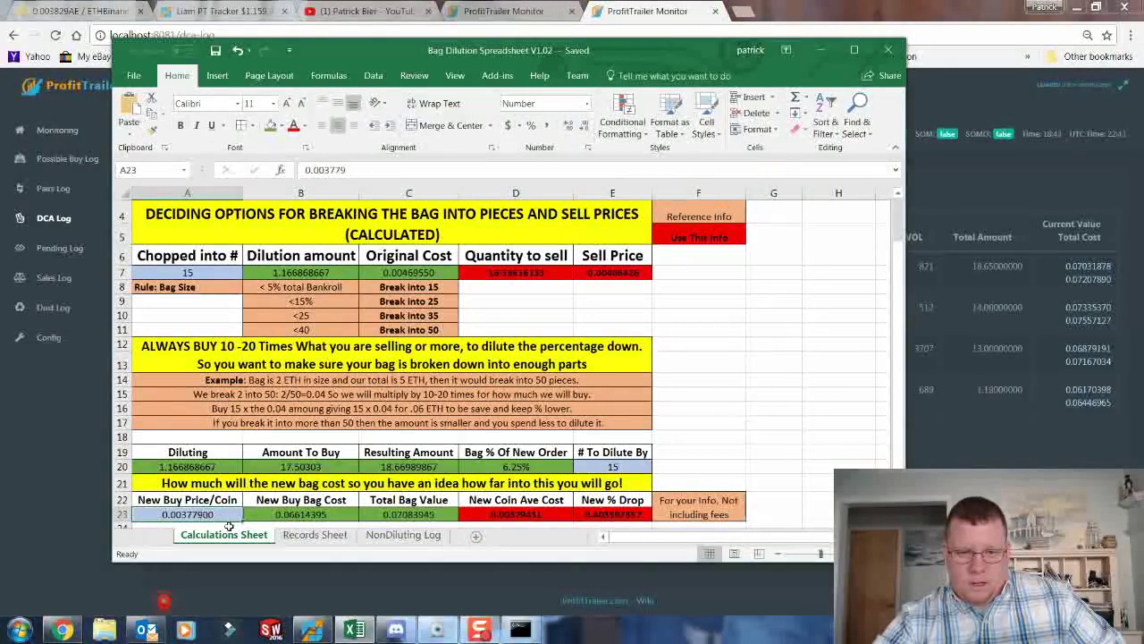
Check the filled AE/ETH buy on Binance and set the New Buy Price/Coin in A23 of the Calculations Sheet to 0.0038
click(75, 514)
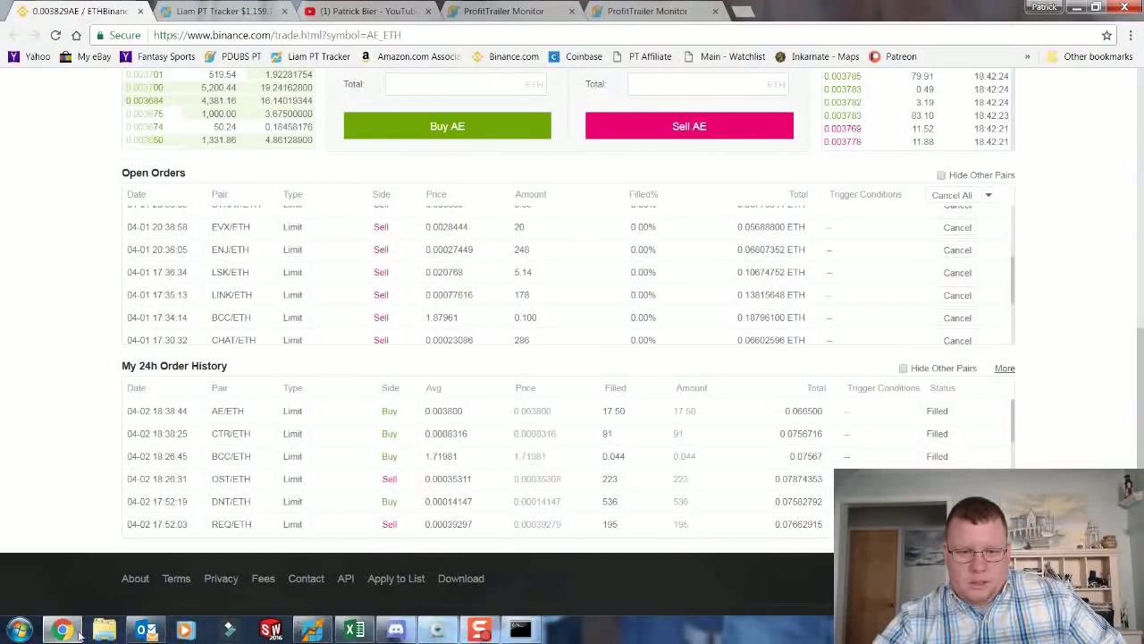
click(355, 630)
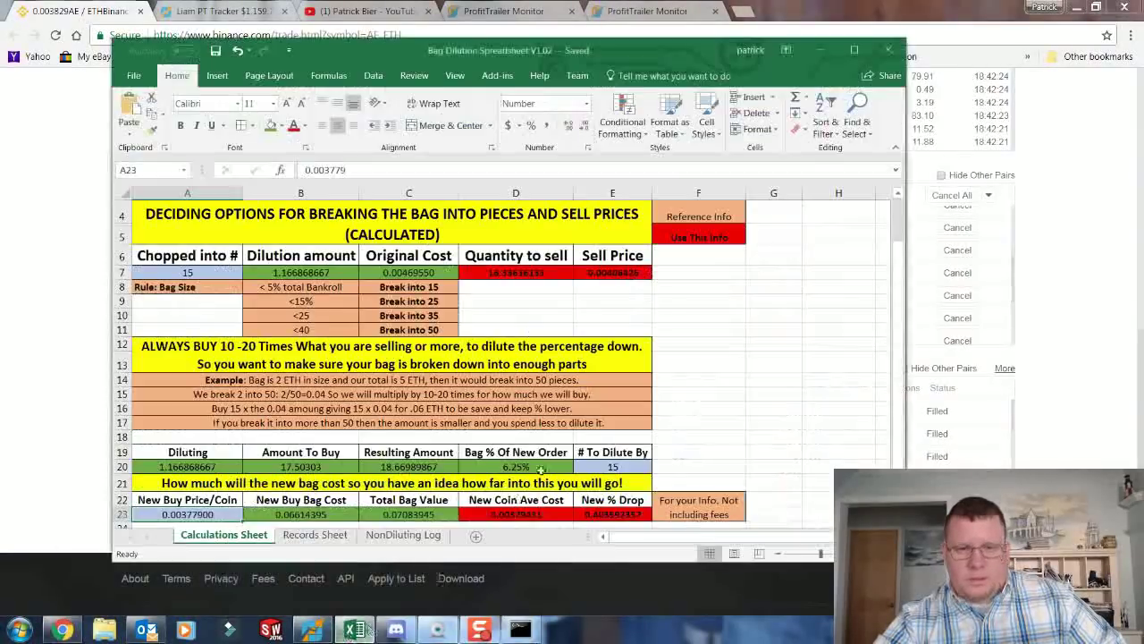
double_click(190, 515)
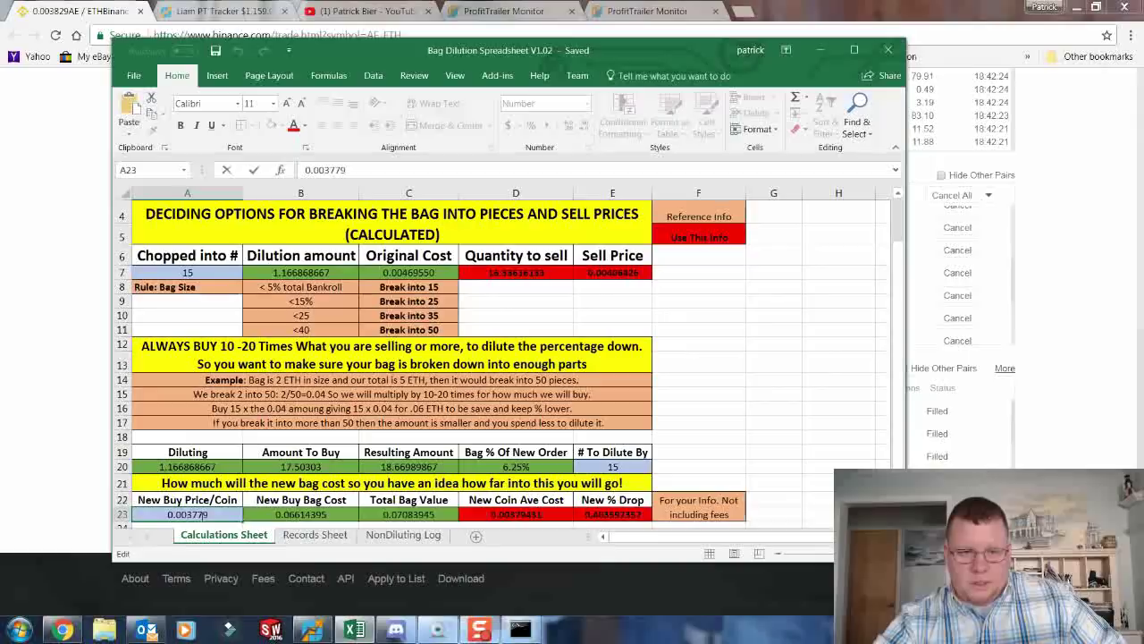
key(BackSpace)
key(BackSpace)
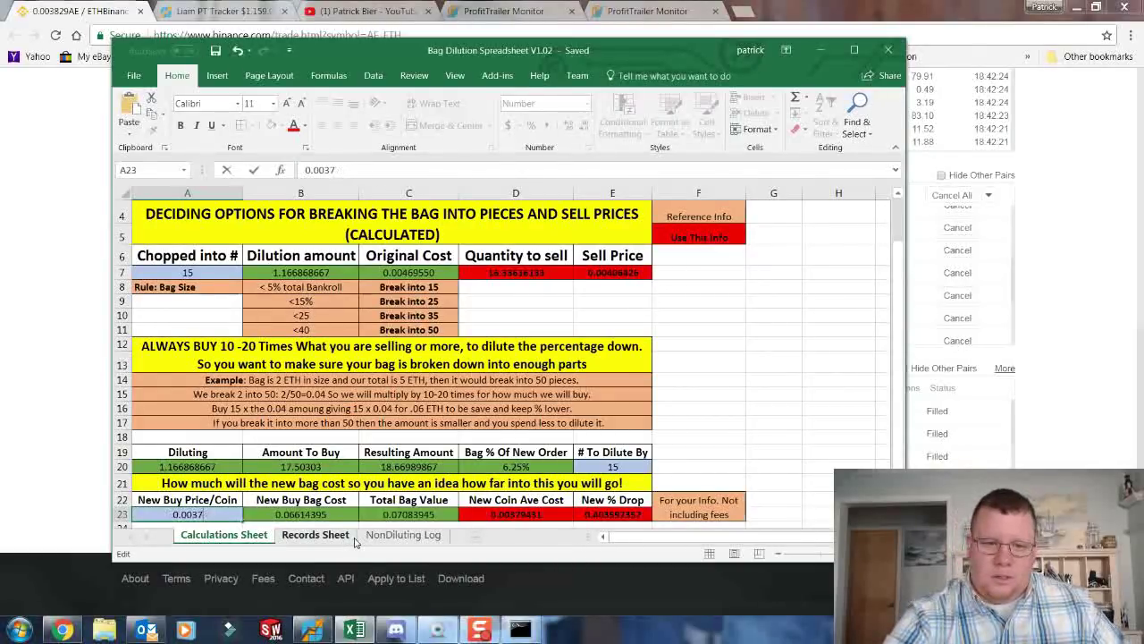
key(BackSpace)
text(8)
key(Return)
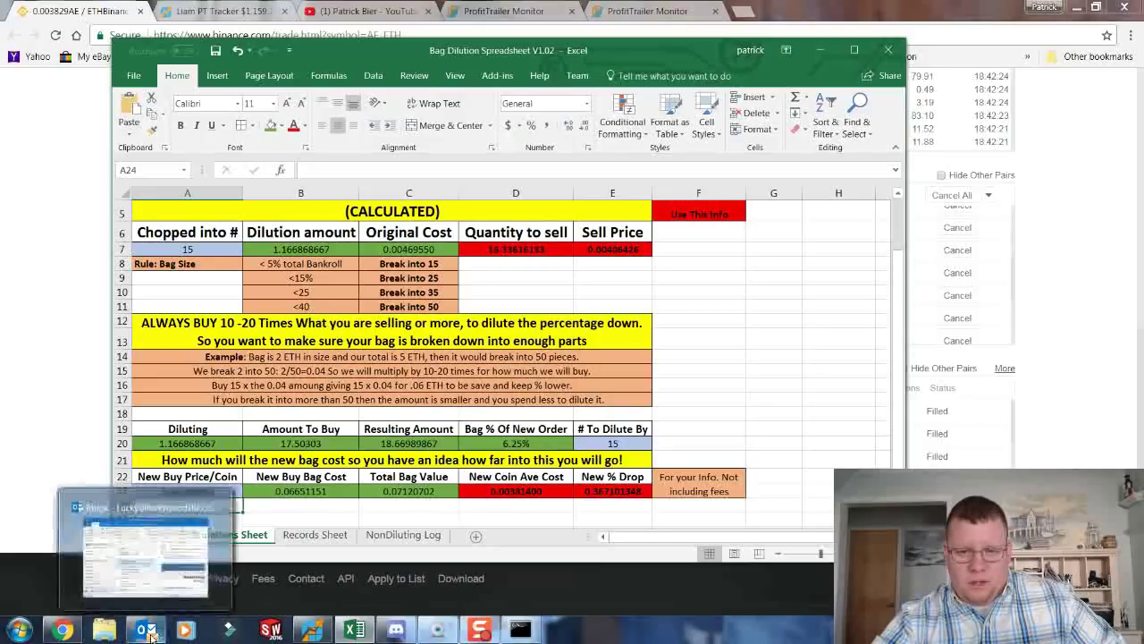
Return to Binance's AE/ETH page to view the open orders and 24h order history
click(61, 630)
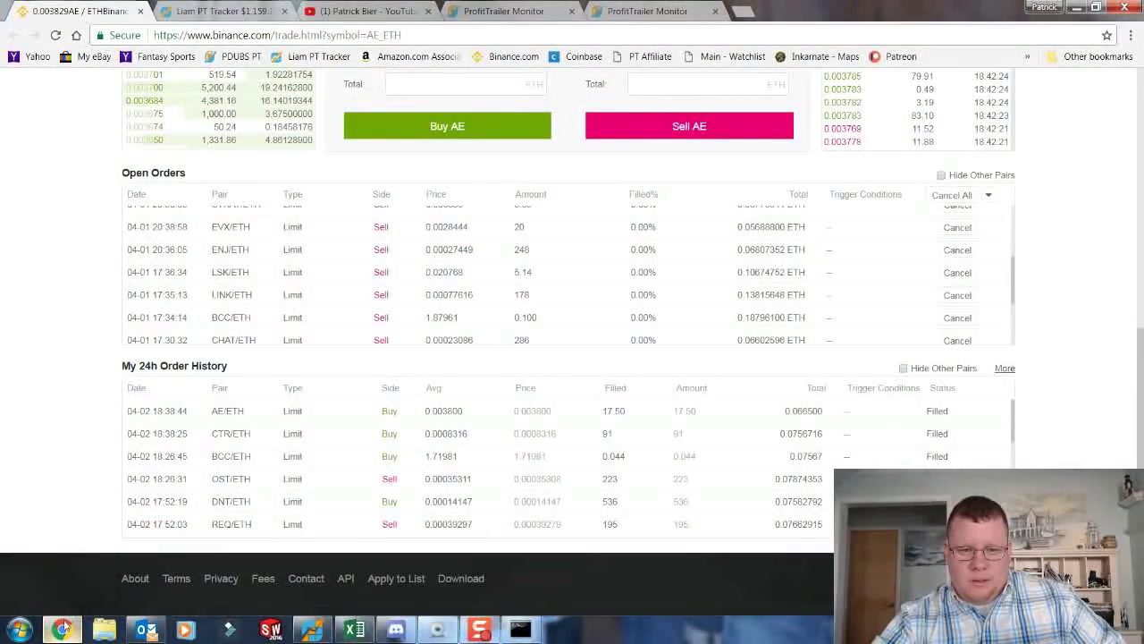
click(60, 630)
click(60, 629)
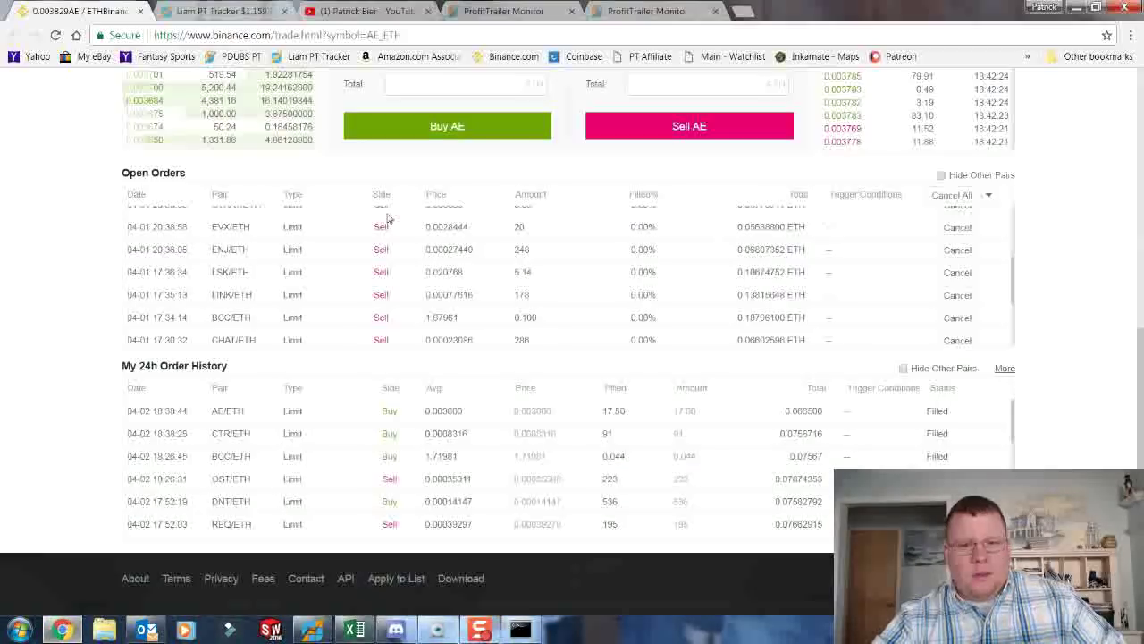
Place the ProfitTrailer page first in the browser, then check the AEETH average price in the DCA Log and look at the Pairs Log
drag(653, 11, 90, 23)
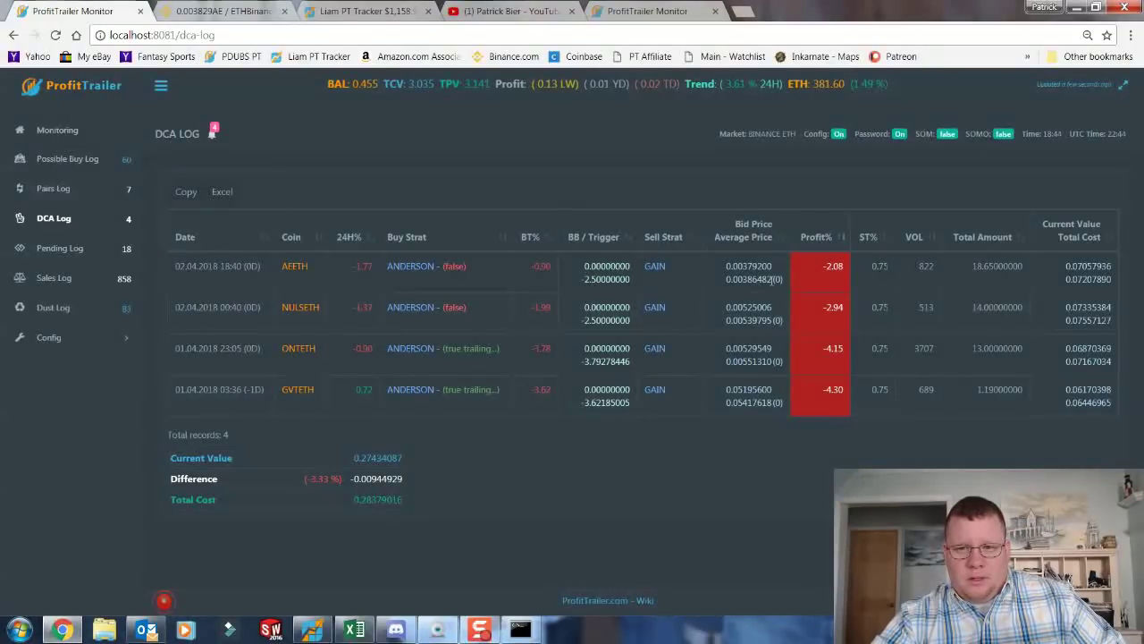
drag(771, 279, 749, 279)
click(739, 279)
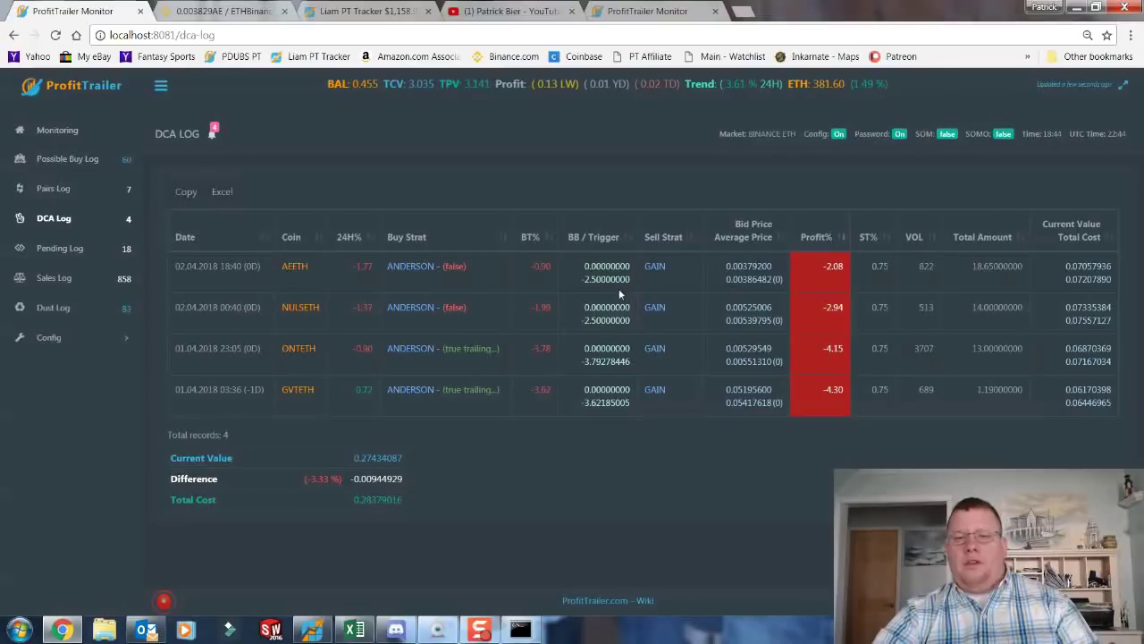
click(84, 190)
click(68, 218)
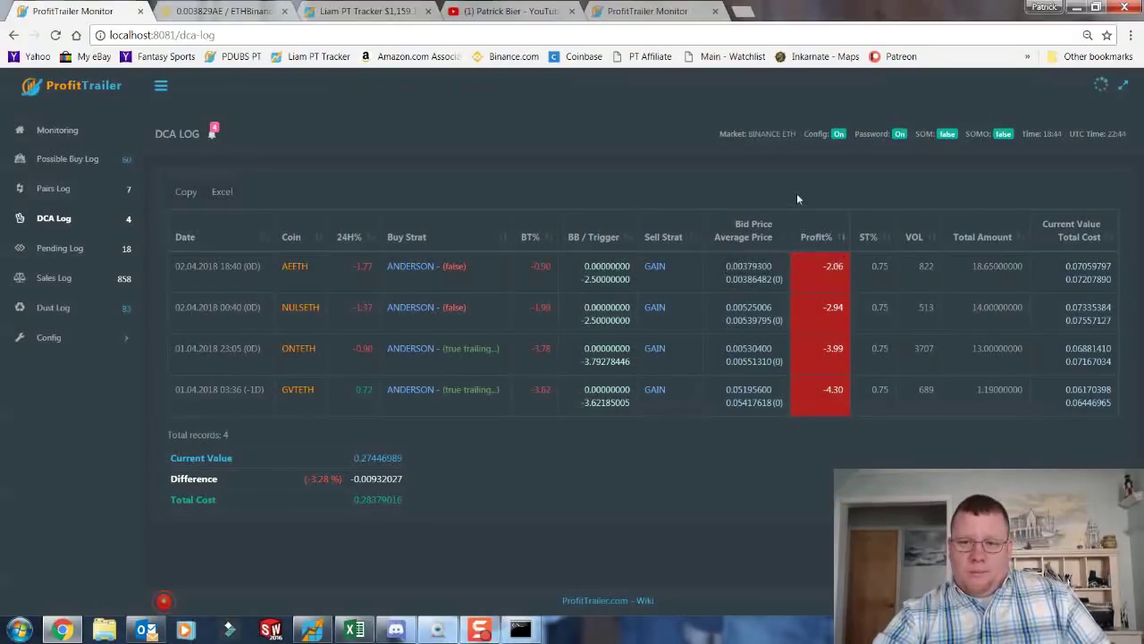
Inspect the New % Drop in E23 of the Excel Calculations Sheet and return to ProfitTrailer's DCA Log for comparison
click(354, 629)
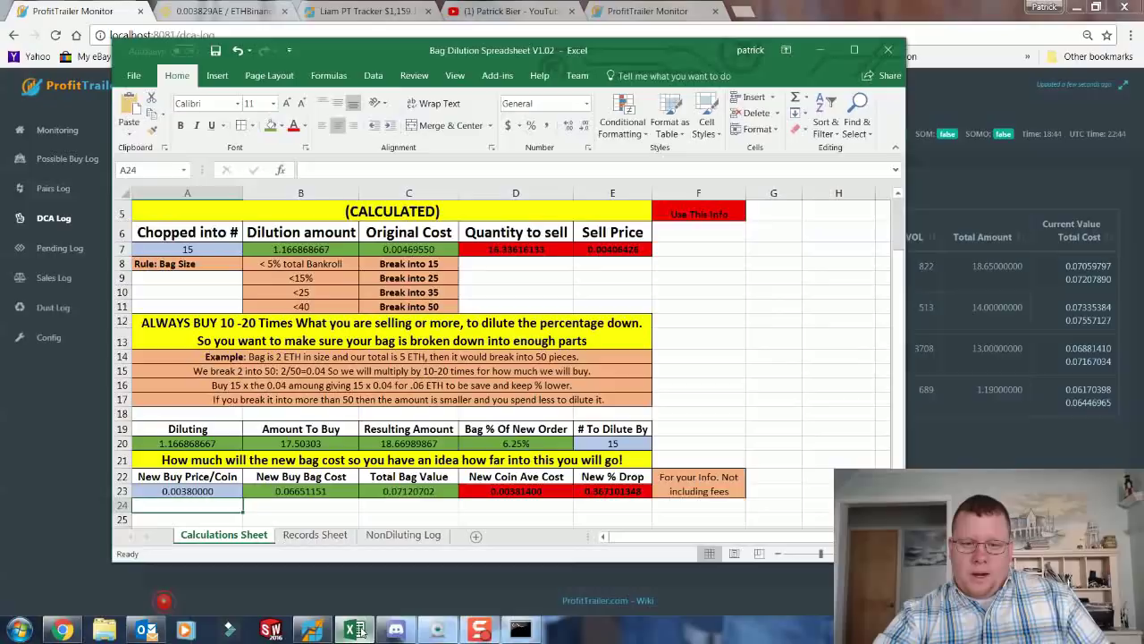
click(611, 493)
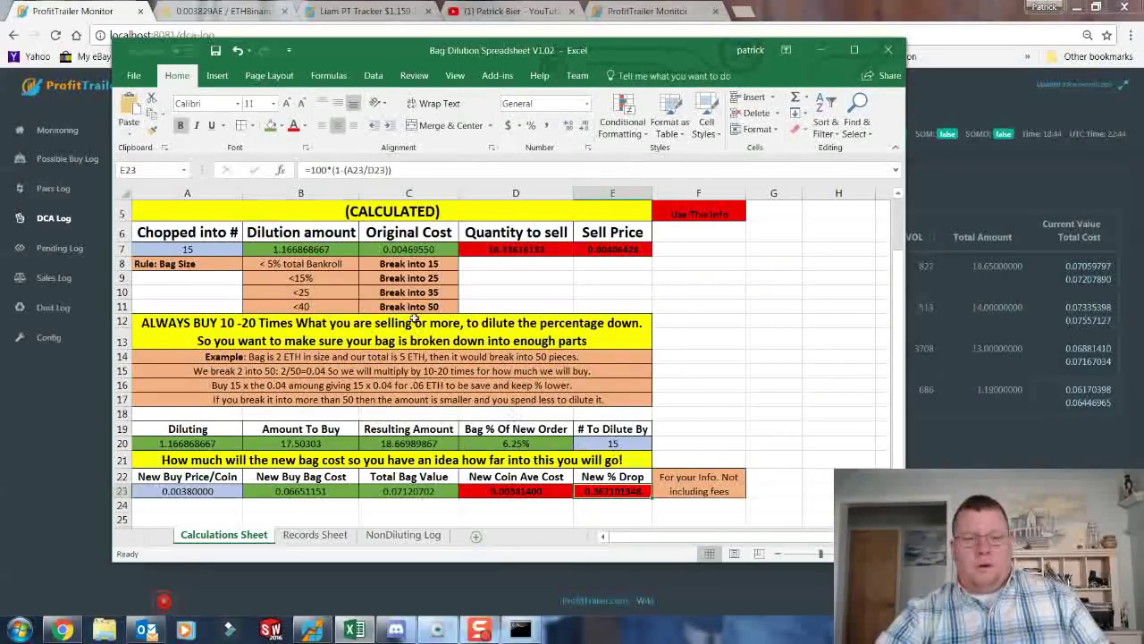
click(52, 445)
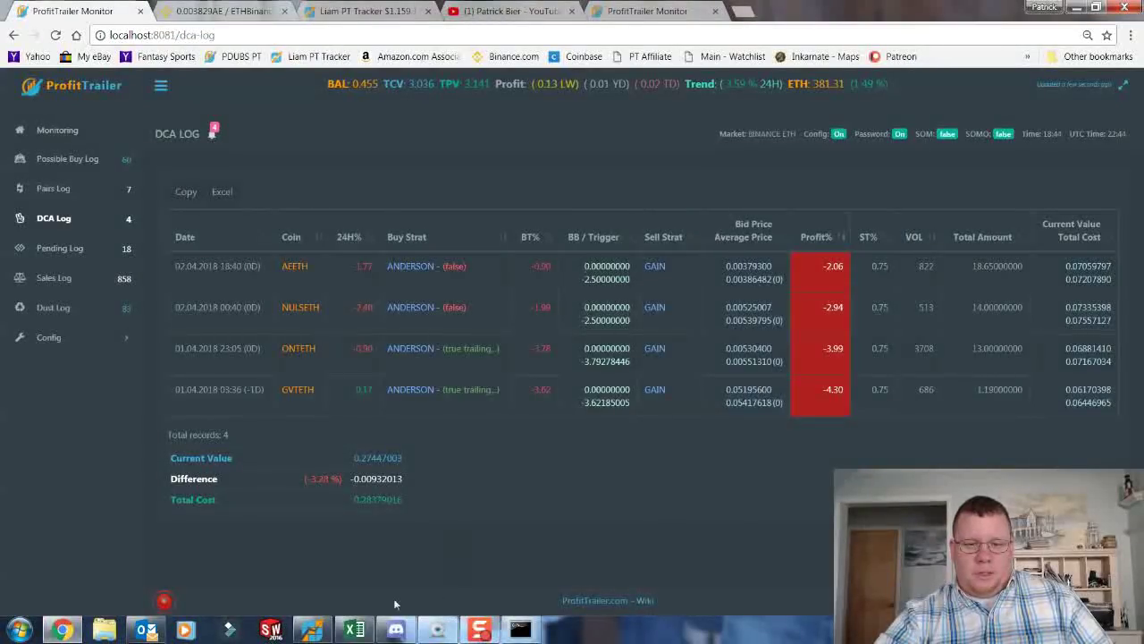
Switch to Discord and read the general channel's discussion of the SUMPRODUCT average cost formula
click(396, 629)
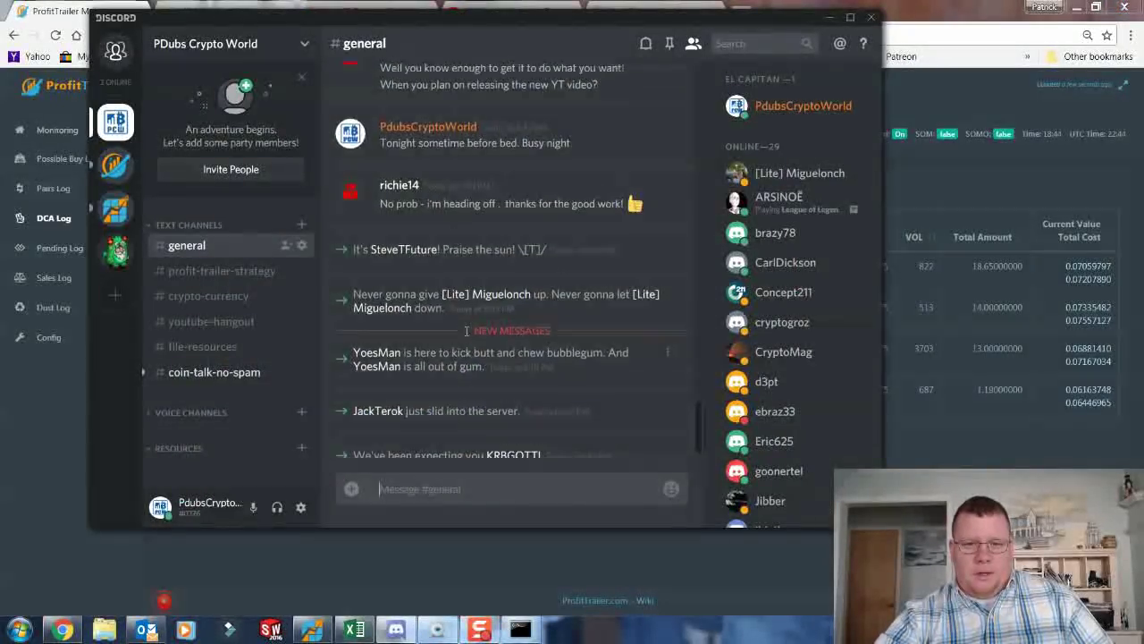
scroll(543, 308, up, 10)
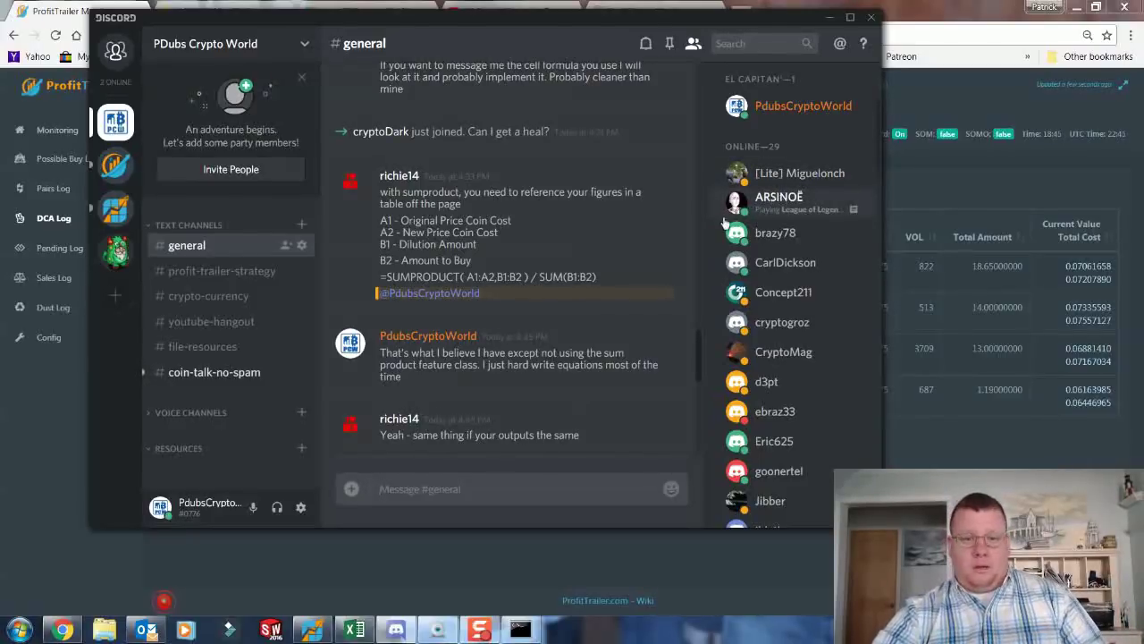
scroll(505, 297, down, 6)
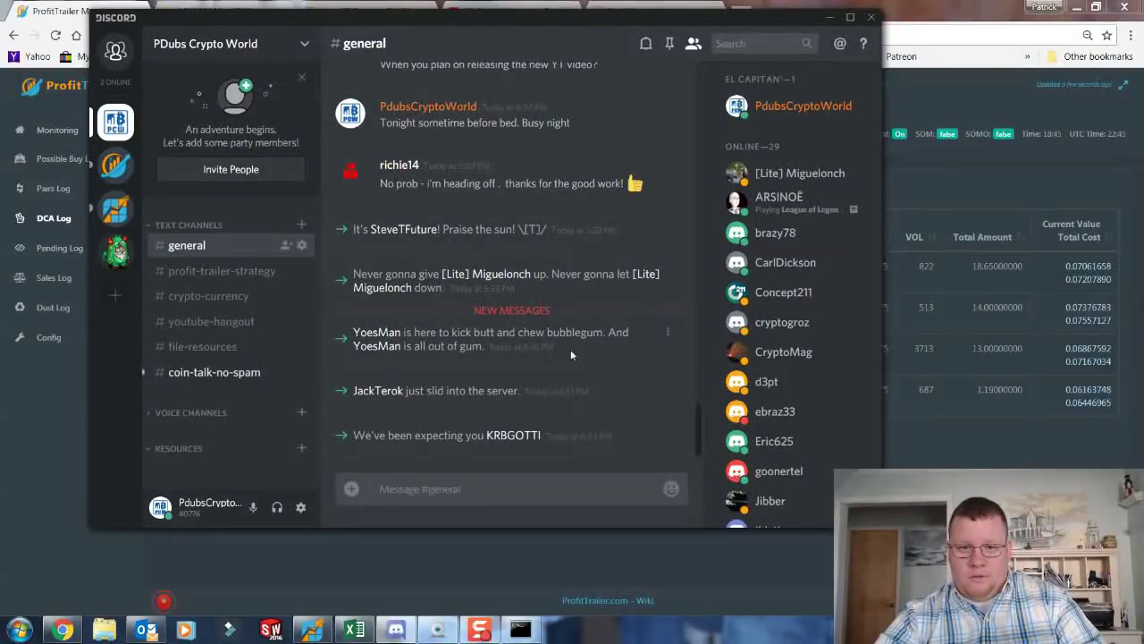
scroll(610, 340, up, 3)
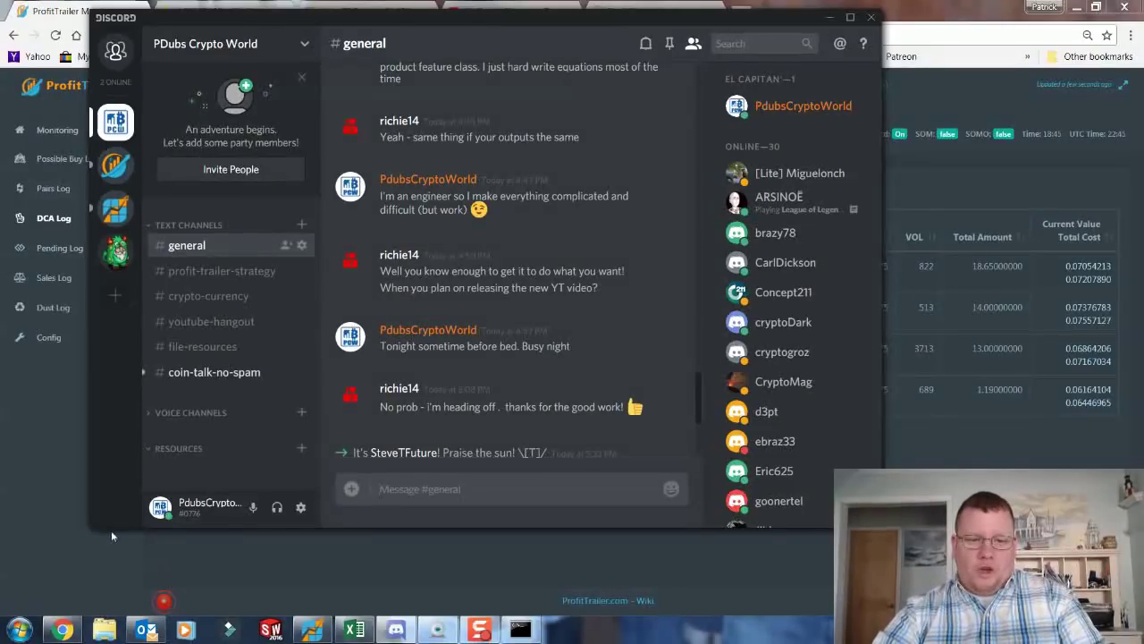
Review the Calculations Sheet in Excel and the # Of Times Sold entries for DASHETH and AEETH on the Records Sheet
click(353, 629)
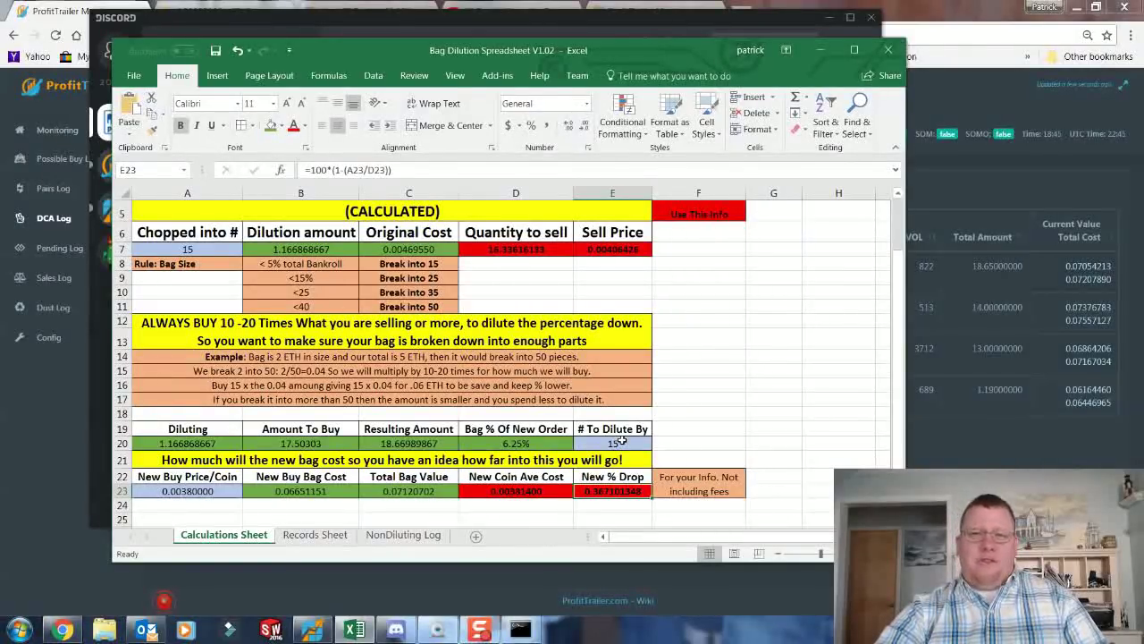
scroll(173, 356, up, 2)
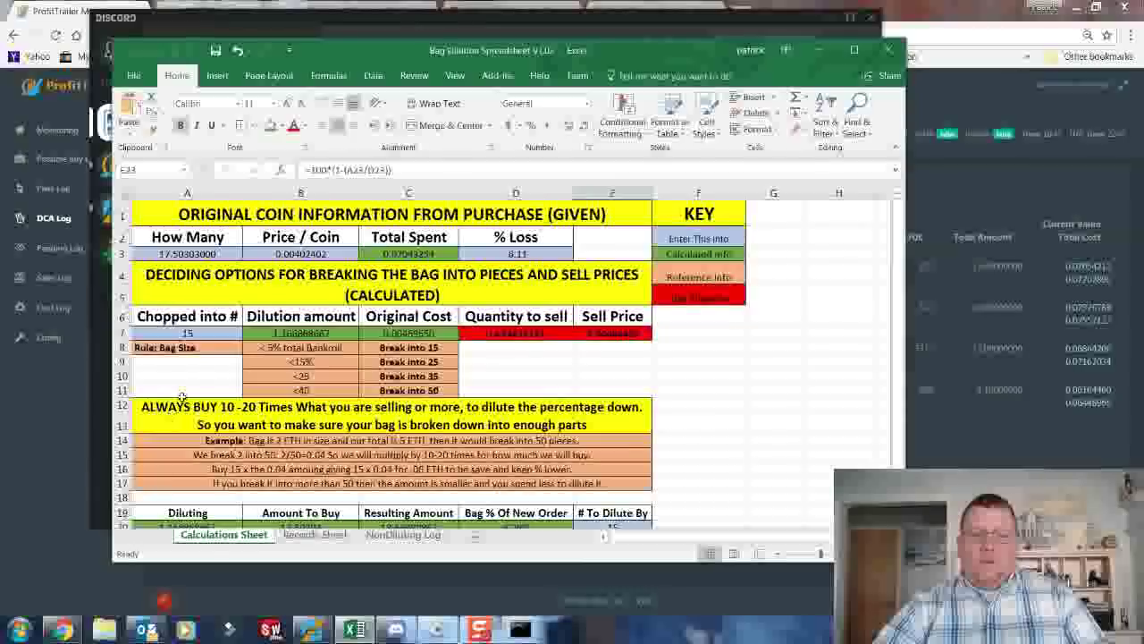
click(315, 534)
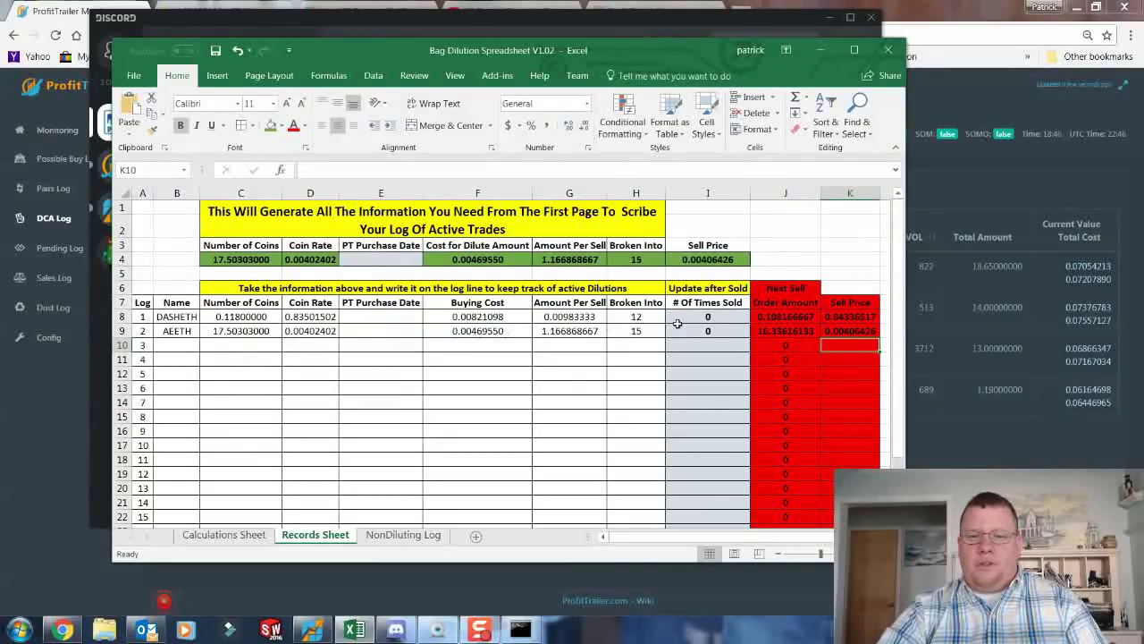
click(723, 328)
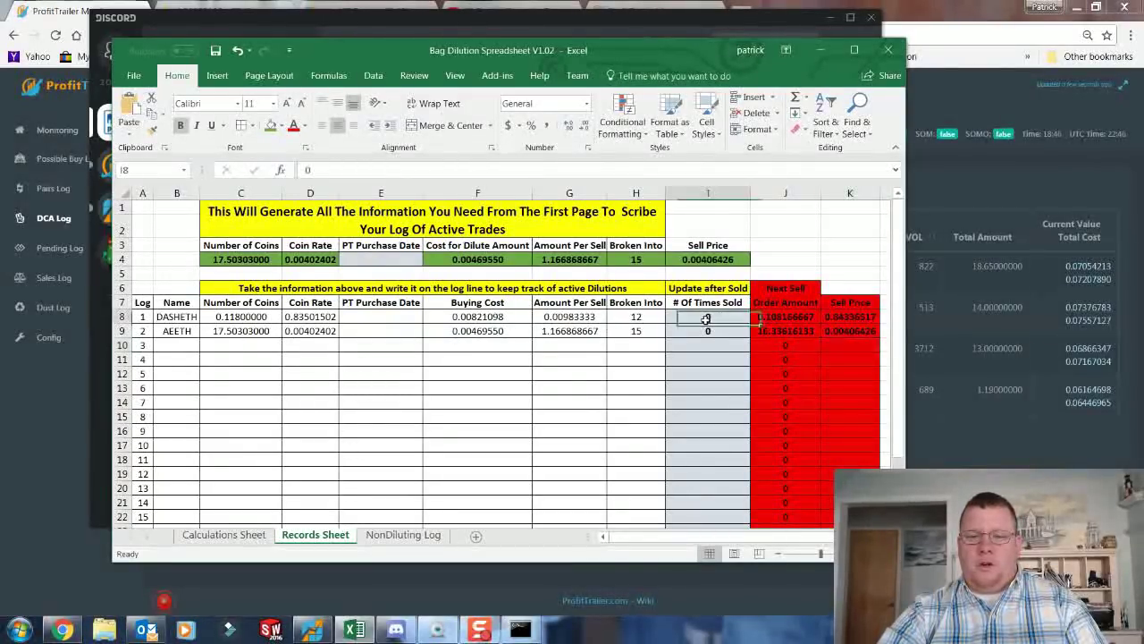
Examine the NonDiluting Log's 1% sell order price formula and go through the coin, cost and price cells of empty log row 19
click(385, 536)
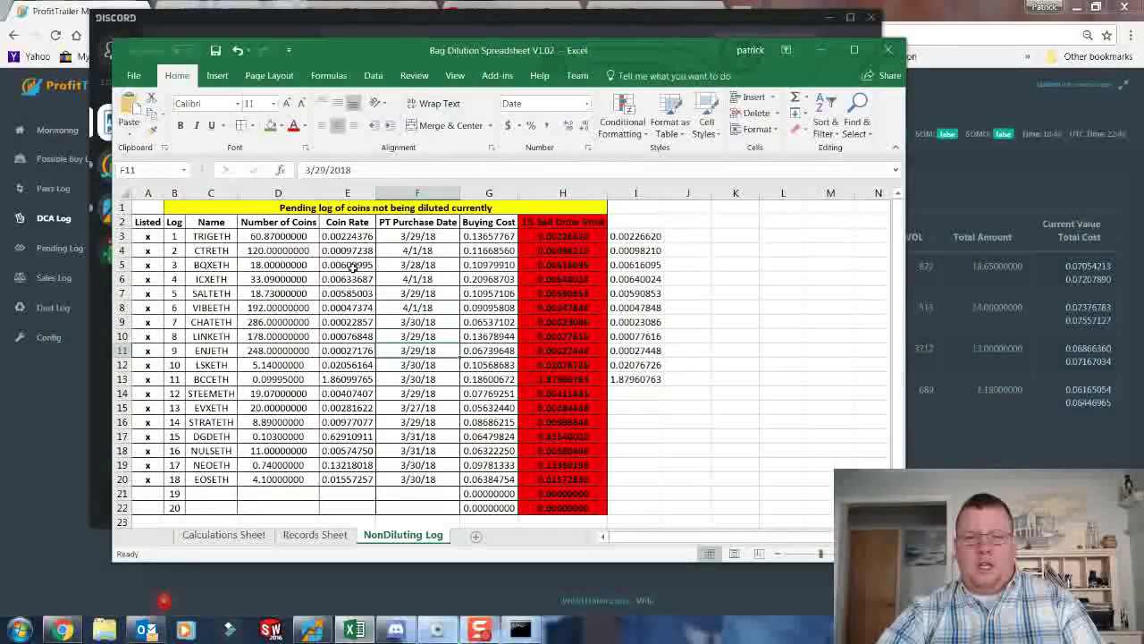
click(566, 235)
scroll(550, 343, down, 2)
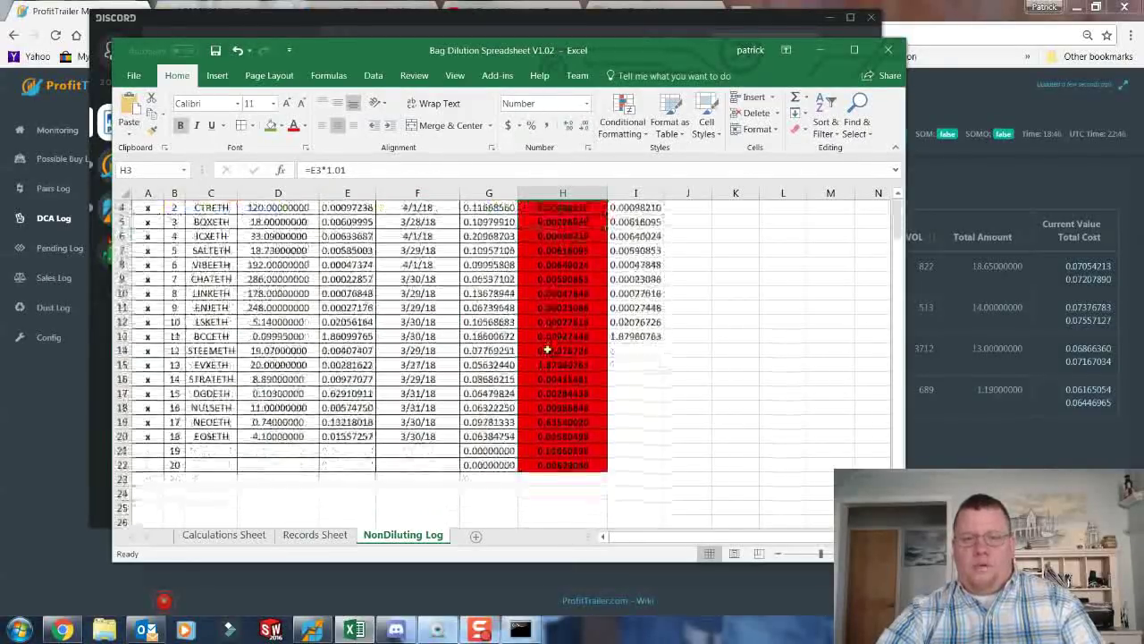
click(211, 407)
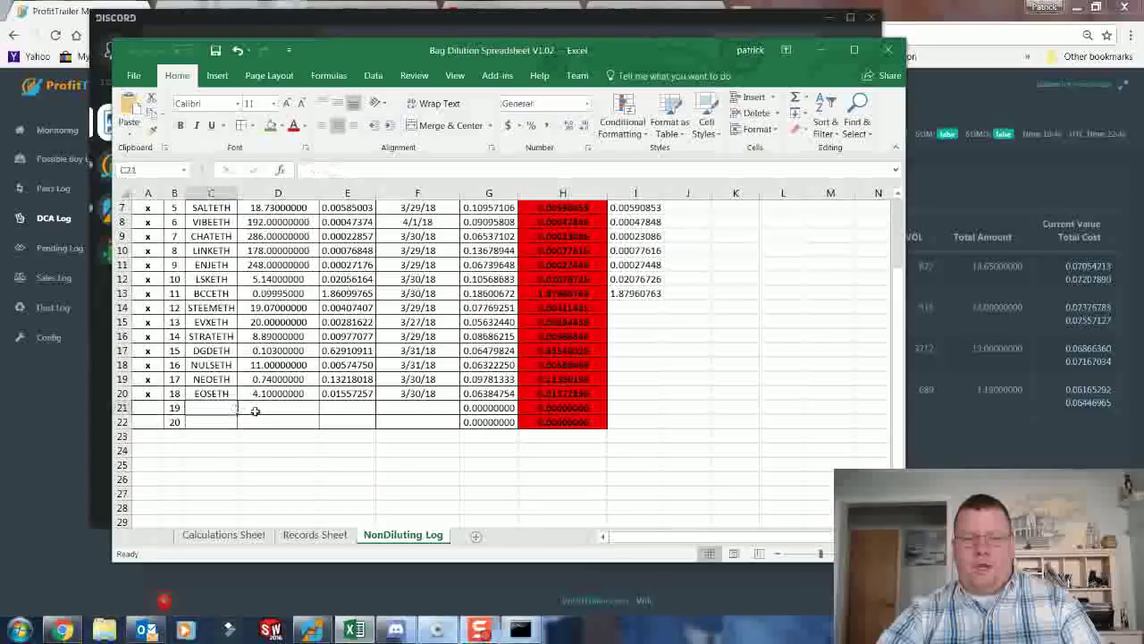
click(277, 408)
click(349, 408)
click(417, 407)
click(489, 408)
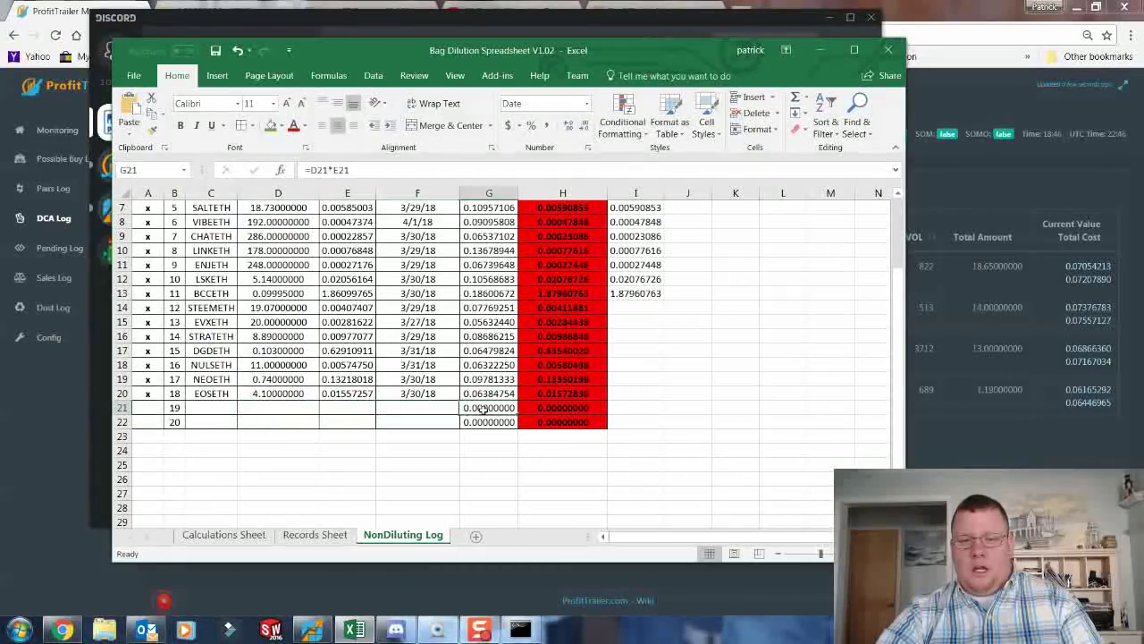
click(559, 407)
scroll(560, 407, up, 2)
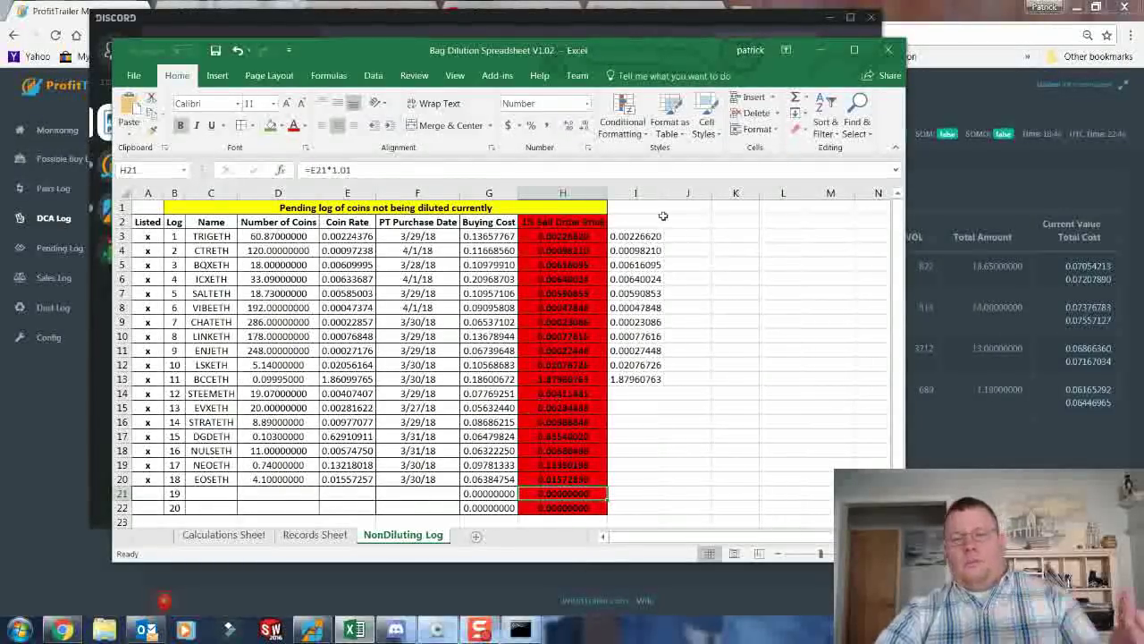
View the workbook's file information briefly and return to the Calculations Sheet
click(133, 75)
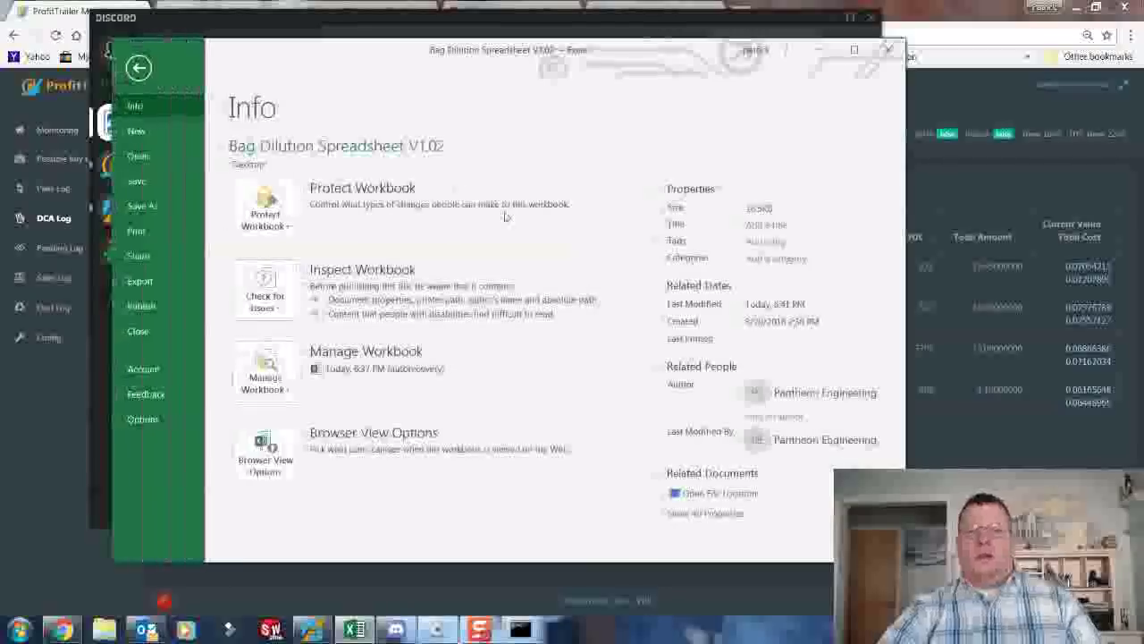
click(139, 68)
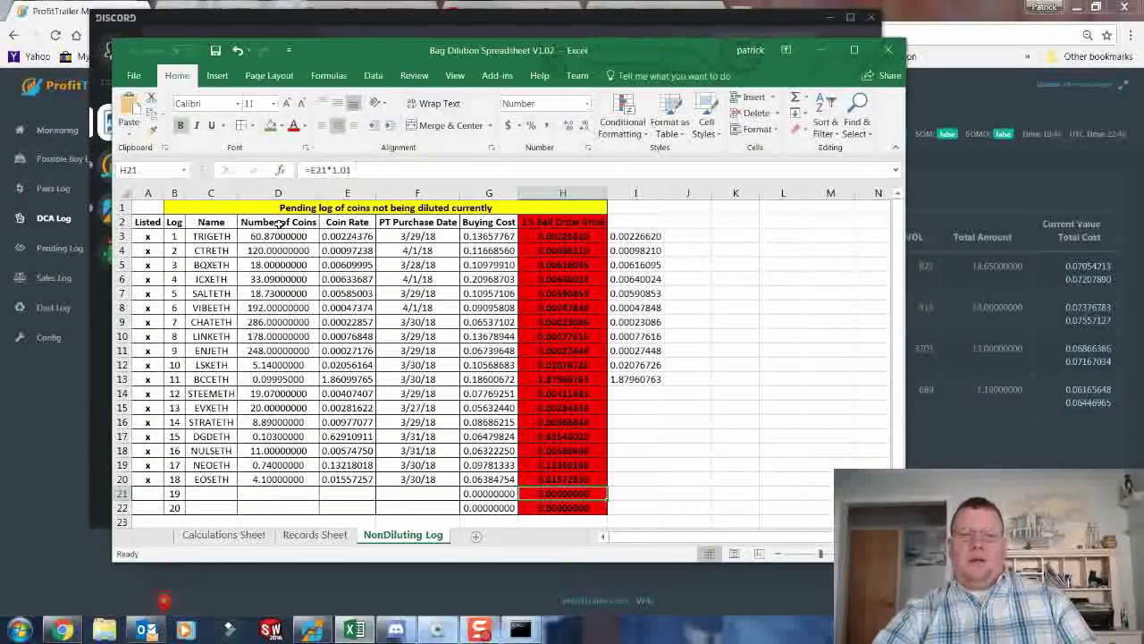
click(222, 535)
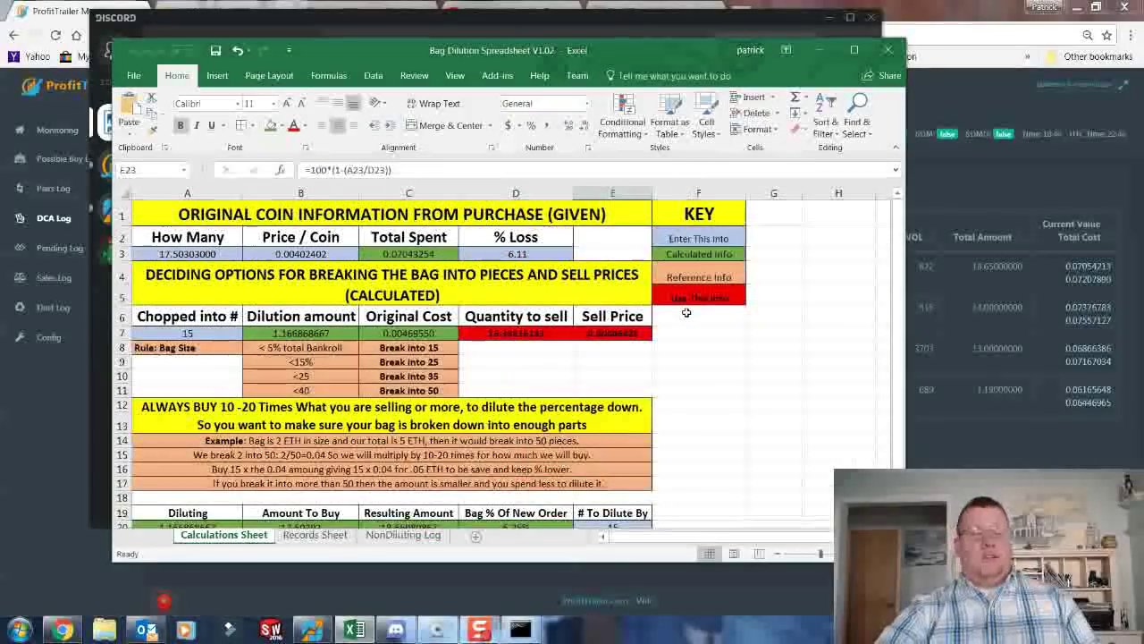